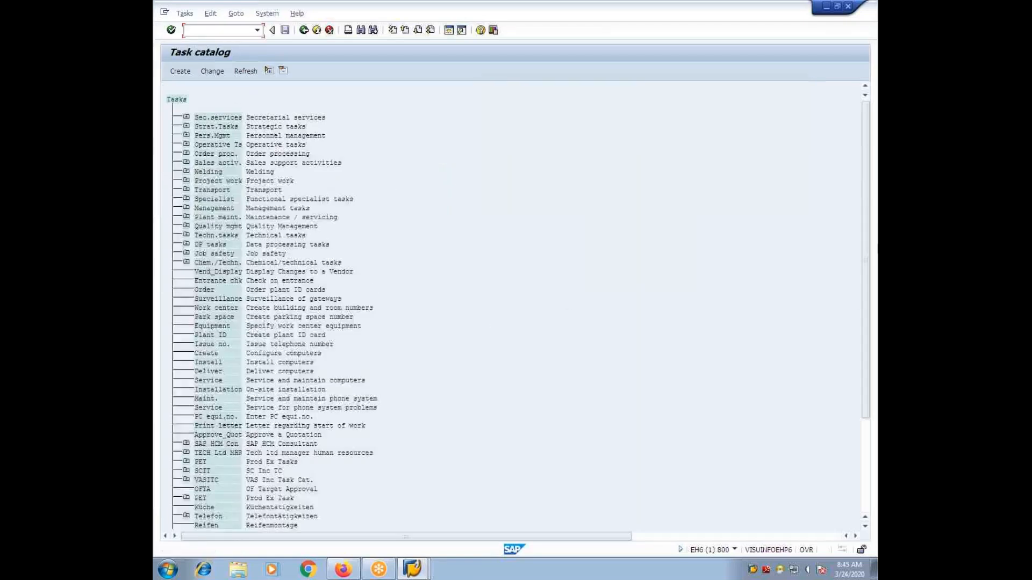
Step: Expand the second PET group (Prod Ex Task) in the task catalog to examine its tasks
key(ctrl+f)
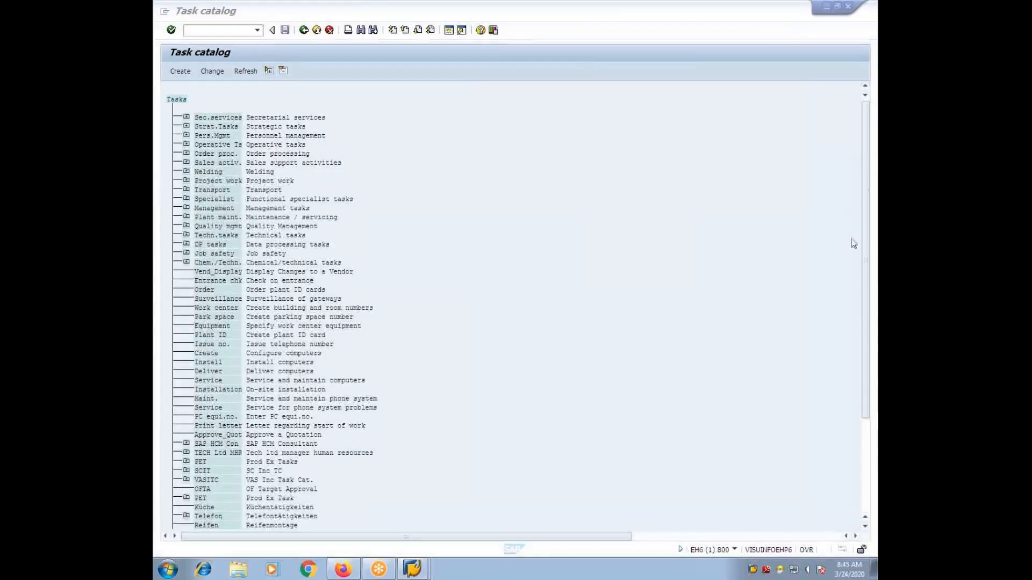
drag(866, 226, 790, 366)
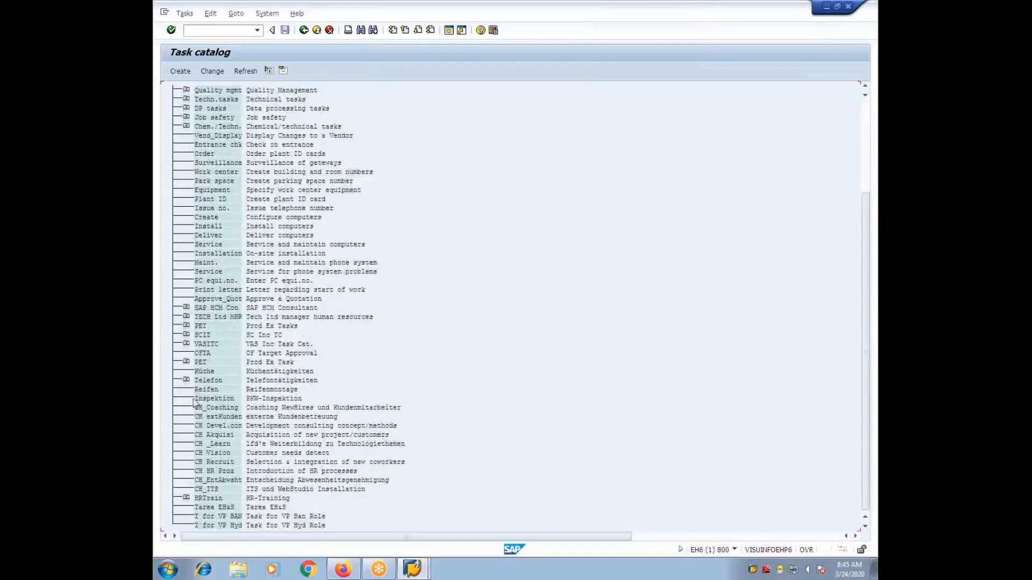
click(186, 362)
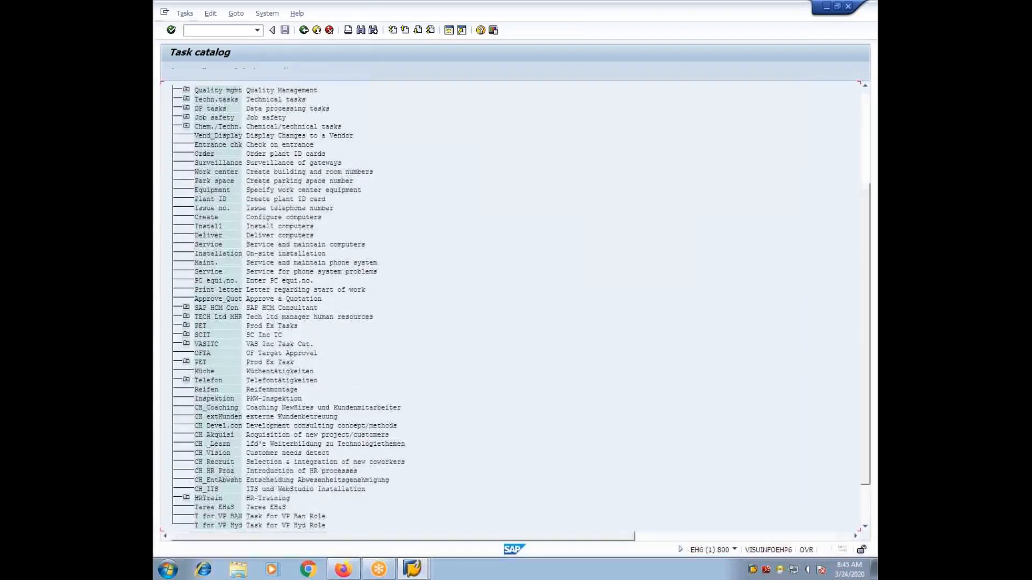
click(223, 380)
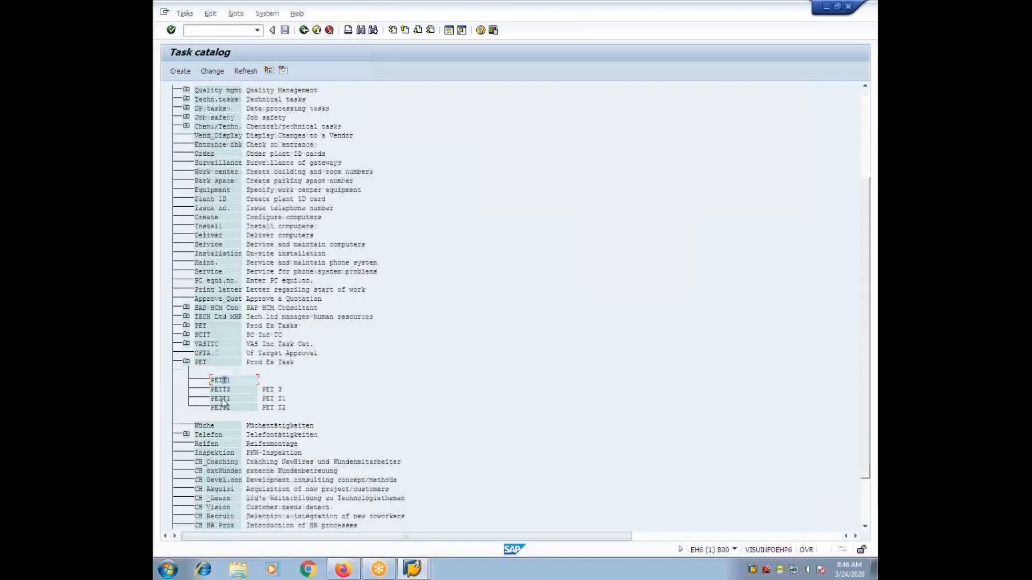
Step: Start creating a new task directly under the top-level Tasks node of the catalog
scroll(223, 403, up, 3)
scroll(226, 380, up, 5)
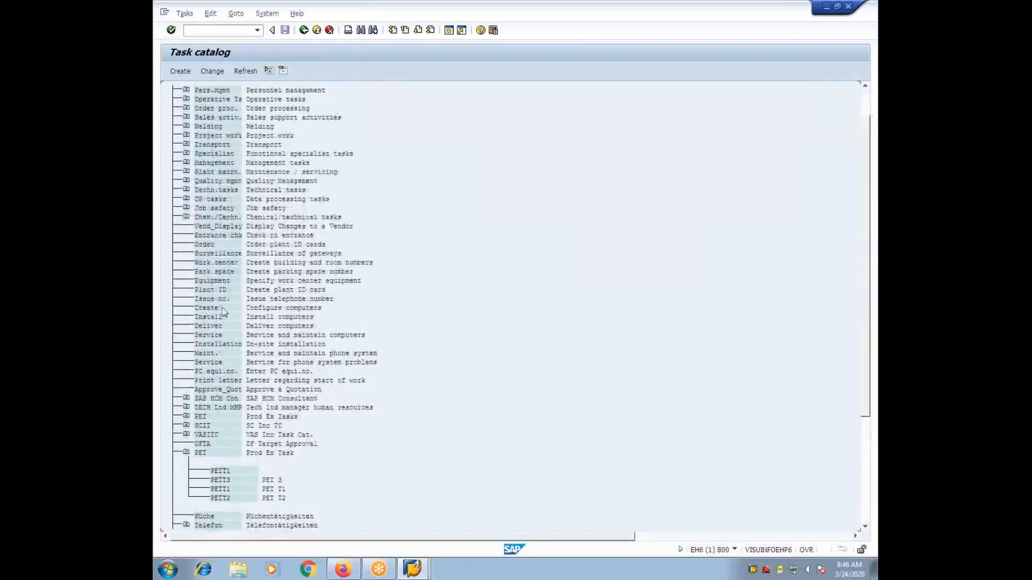
scroll(235, 224, up, 1)
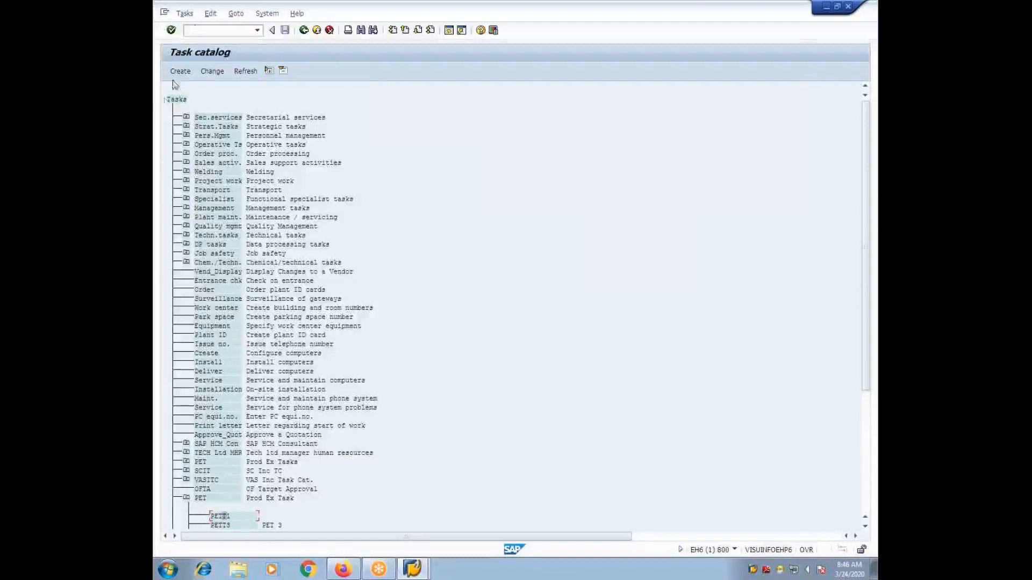
click(174, 100)
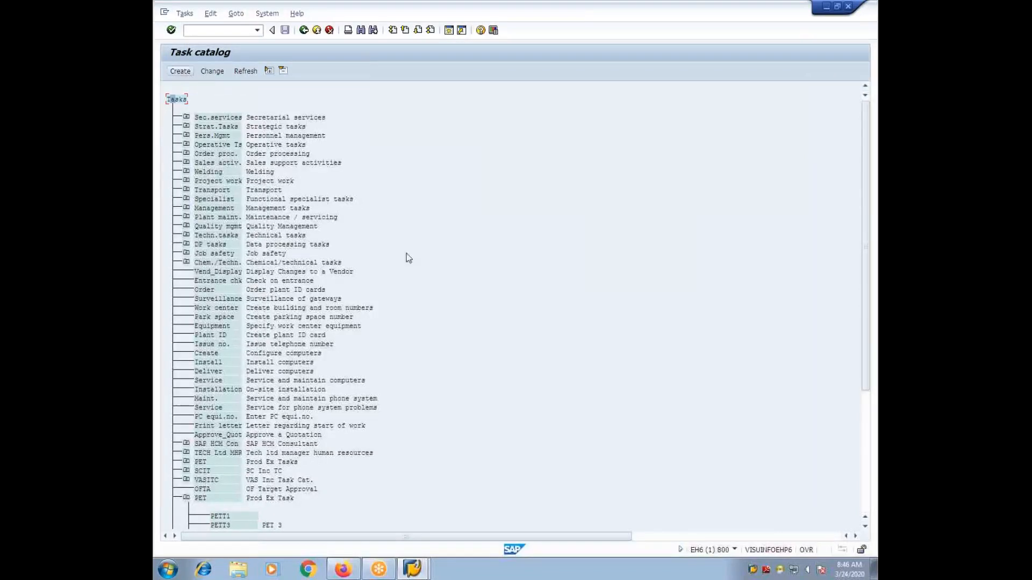
click(182, 73)
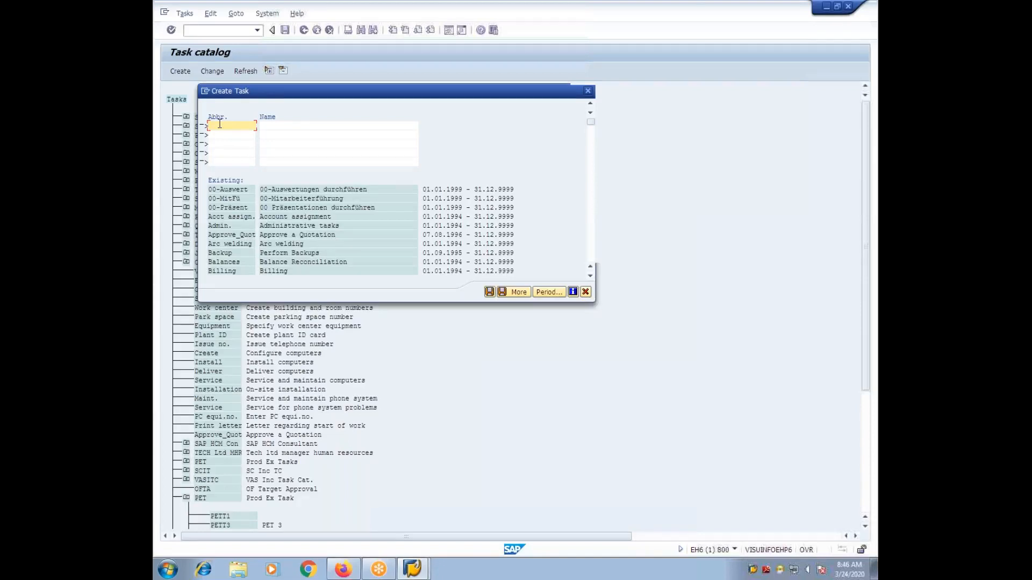
Step: Enter ASVT1 as both the abbreviation and the name of the new task
text(asvc)
key(BackSpace)
key(BackSpace)
key(BackSpace)
key(BackSpace)
text(ASVC)
text(1)
click(273, 129)
text(ASV)
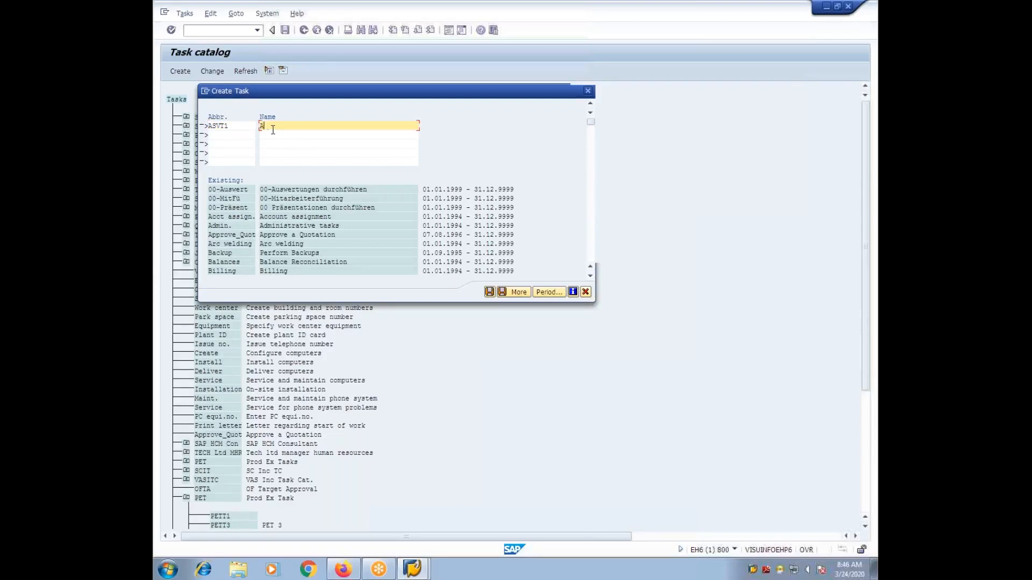
text(T1)
click(226, 136)
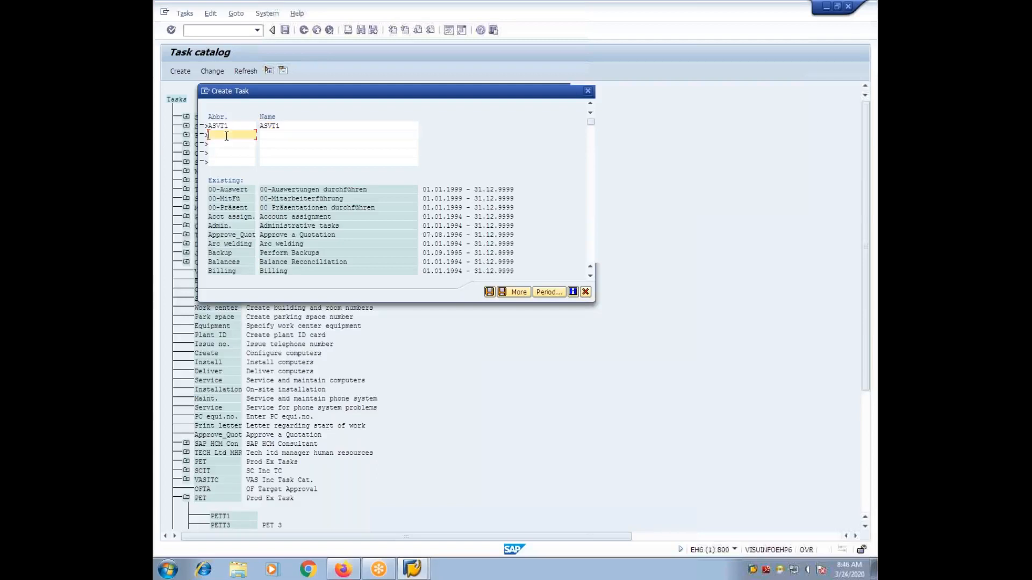
text(ASVT1)
click(262, 136)
text(ASVT2)
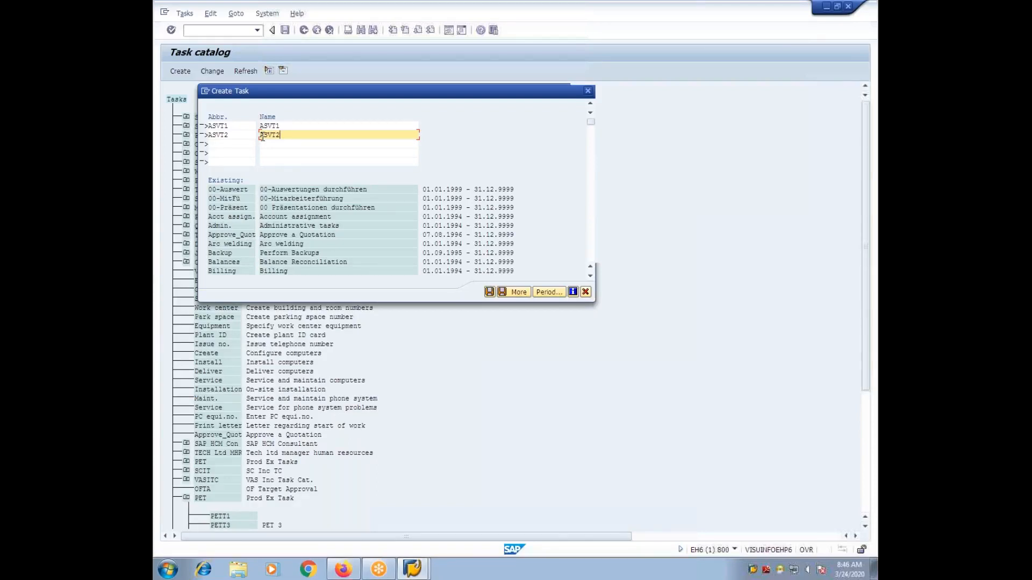
key(BackSpace)
key(BackSpace)
key(BackSpace)
key(BackSpace)
key(BackSpace)
key(Tab)
click(232, 137)
key(BackSpace)
key(BackSpace)
key(BackSpace)
key(BackSpace)
key(BackSpace)
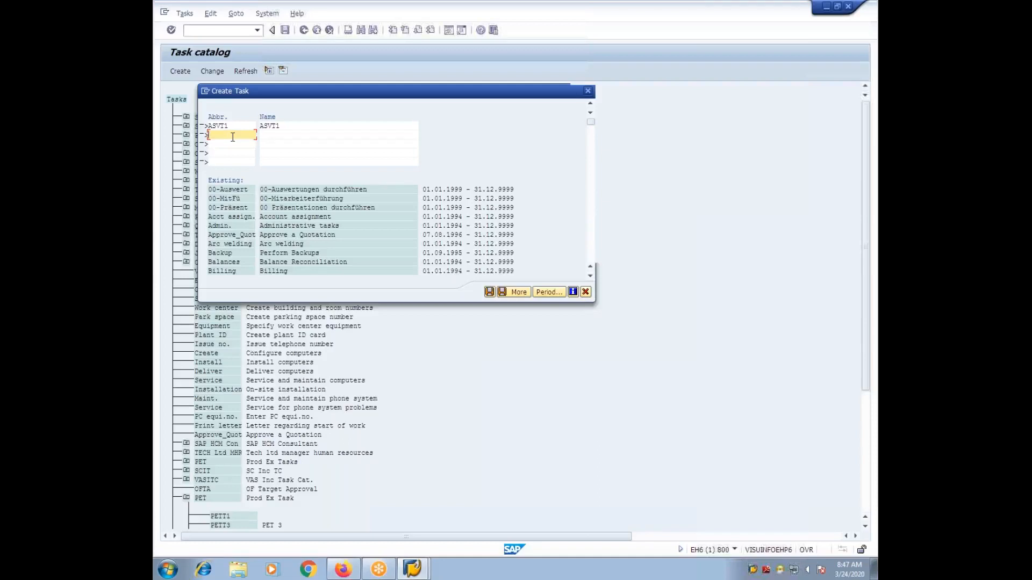
Step: Save the new task ASVT1 and refresh the task catalog
click(223, 127)
click(490, 292)
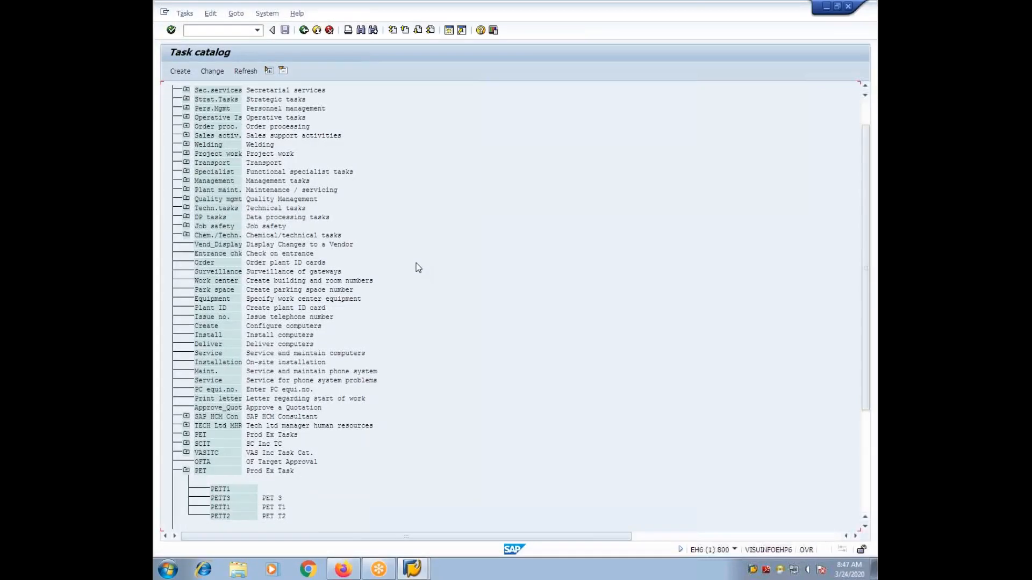
click(243, 72)
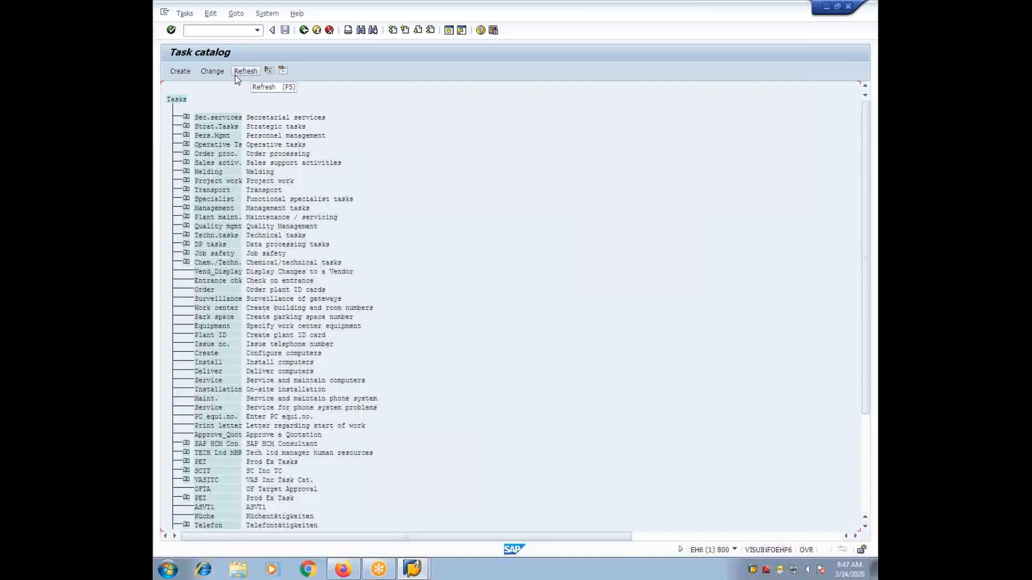
click(235, 75)
Step: Find task ASVT1 in the catalog and open it for change
scroll(282, 163, down, 2)
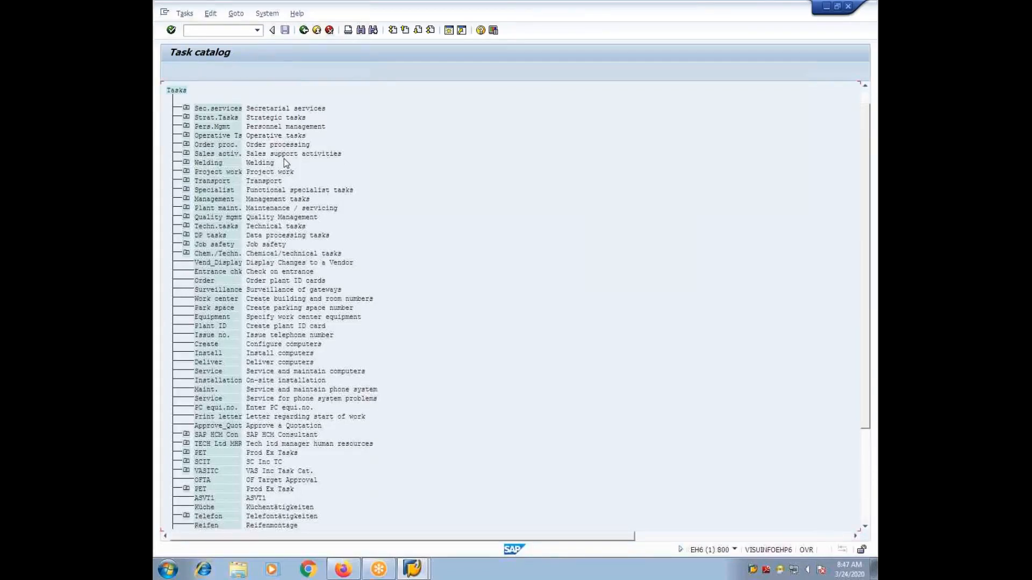
scroll(661, 179, down, 1)
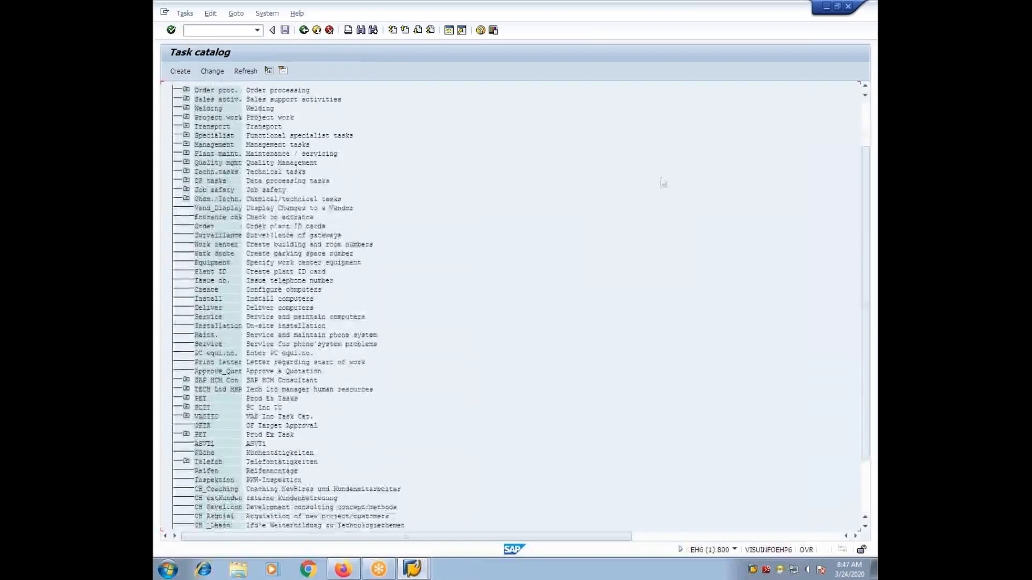
scroll(661, 180, down, 1)
scroll(537, 321, down, 3)
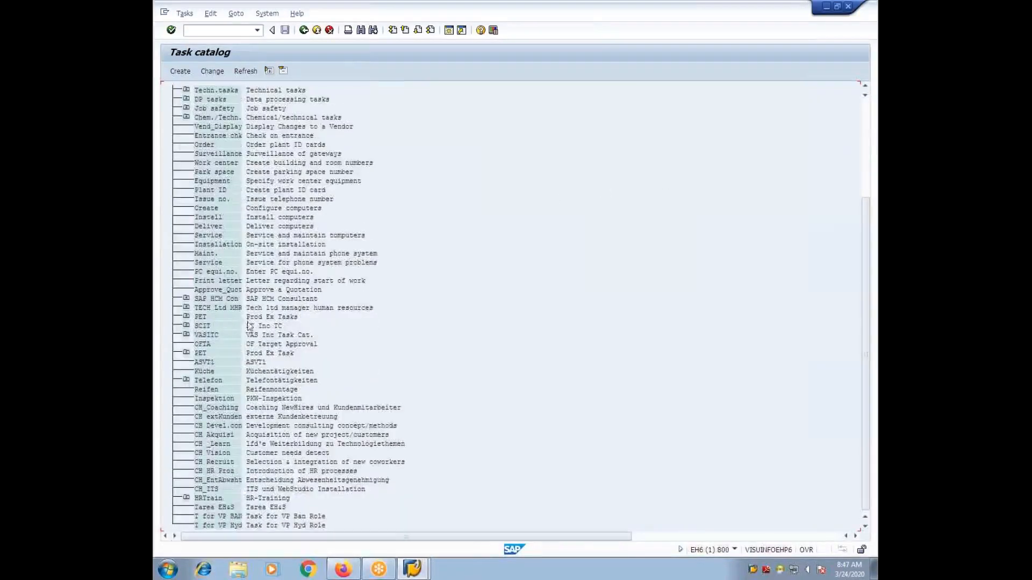
click(208, 365)
click(219, 76)
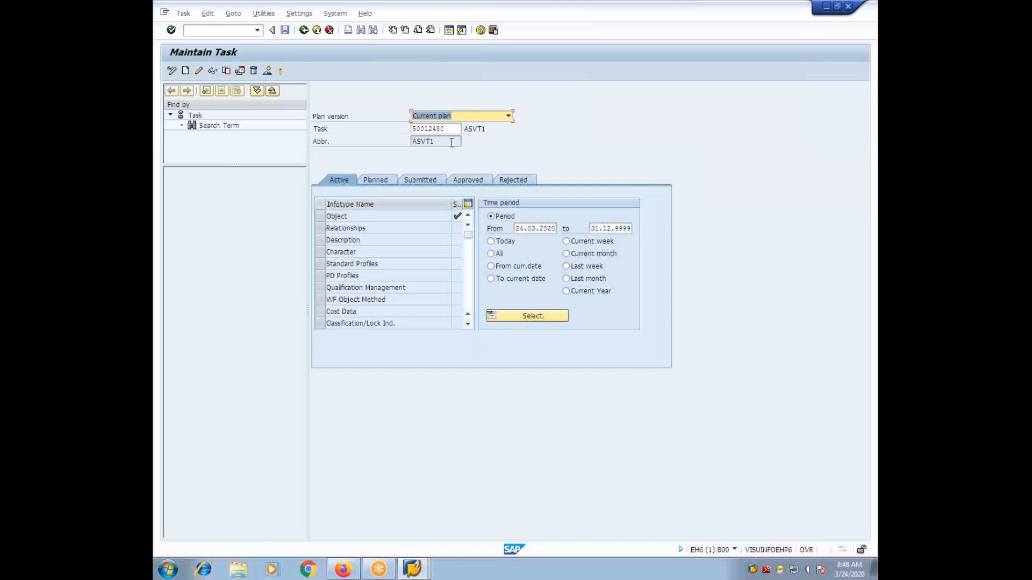
Step: Create a new Relationships infotype record for the task, with Position as the type of related object
click(320, 229)
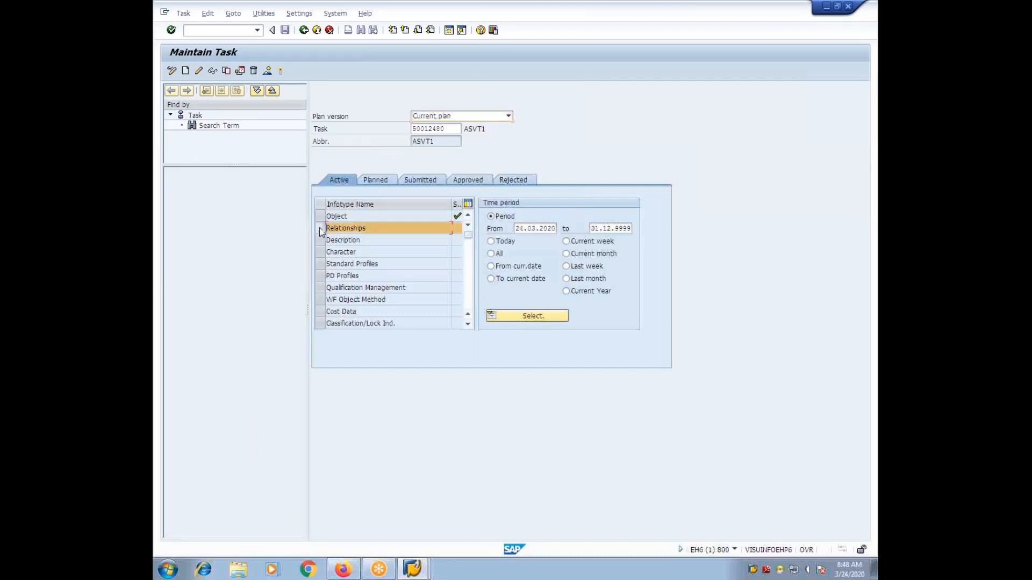
click(185, 70)
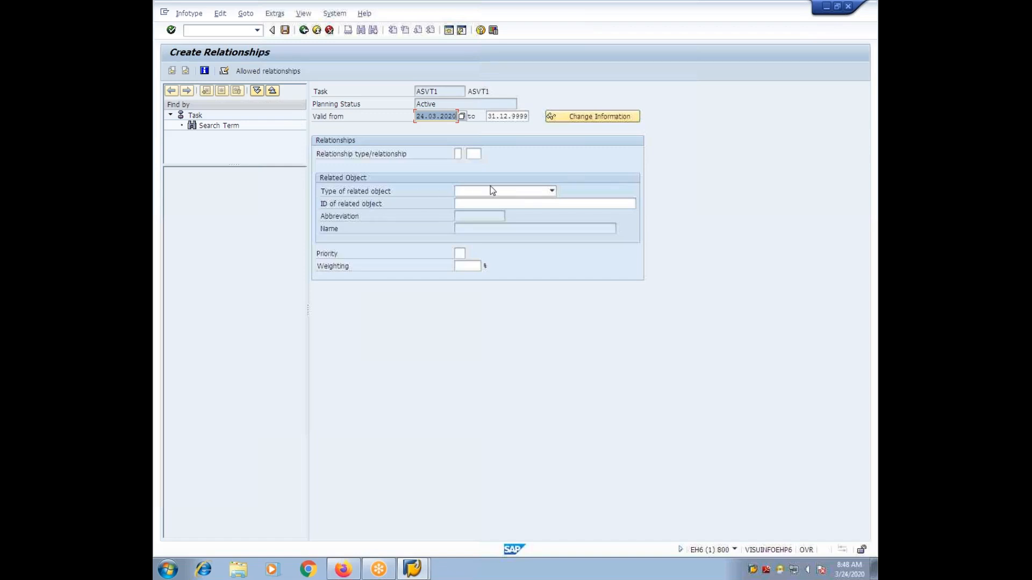
click(552, 191)
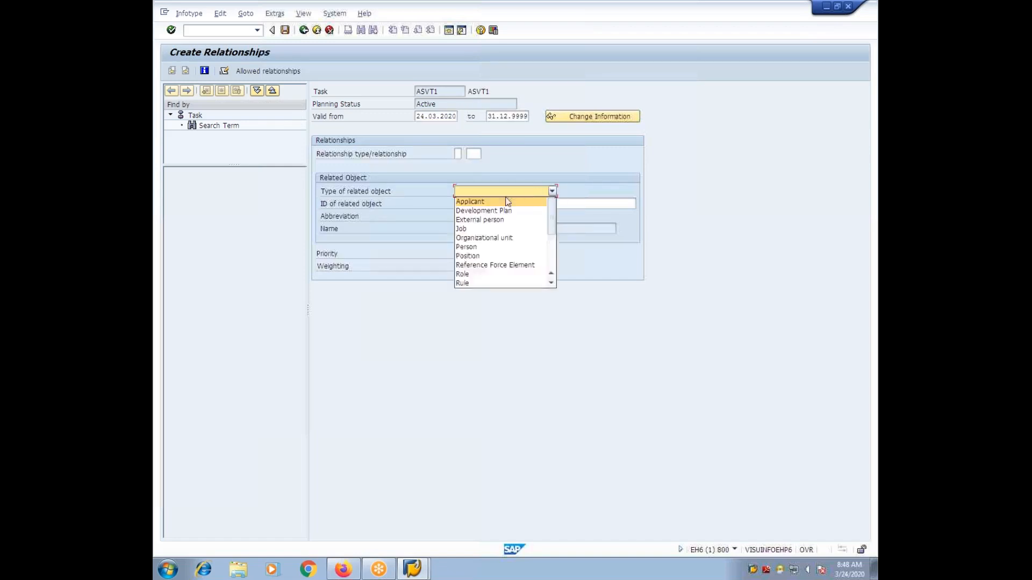
click(471, 256)
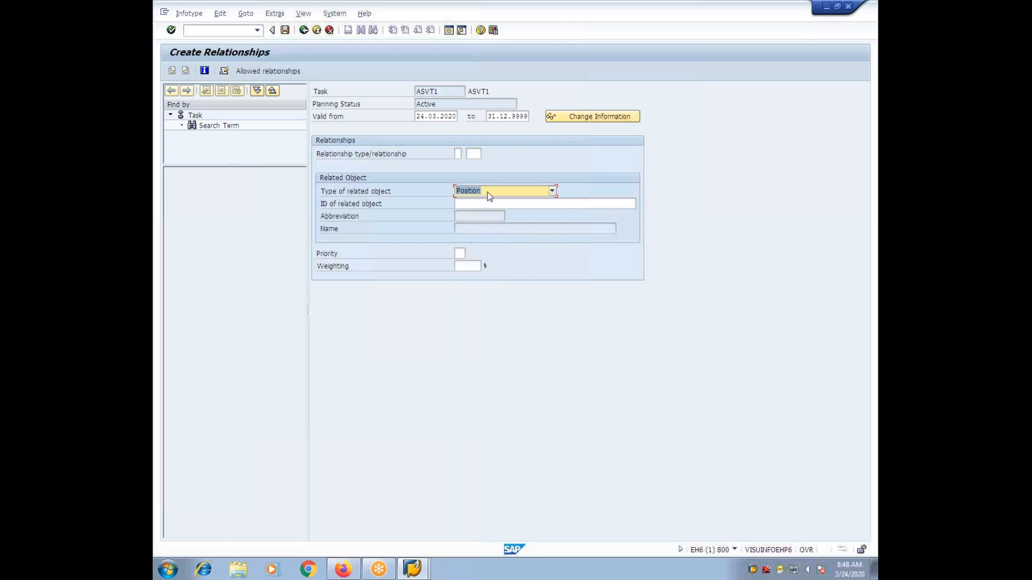
click(551, 191)
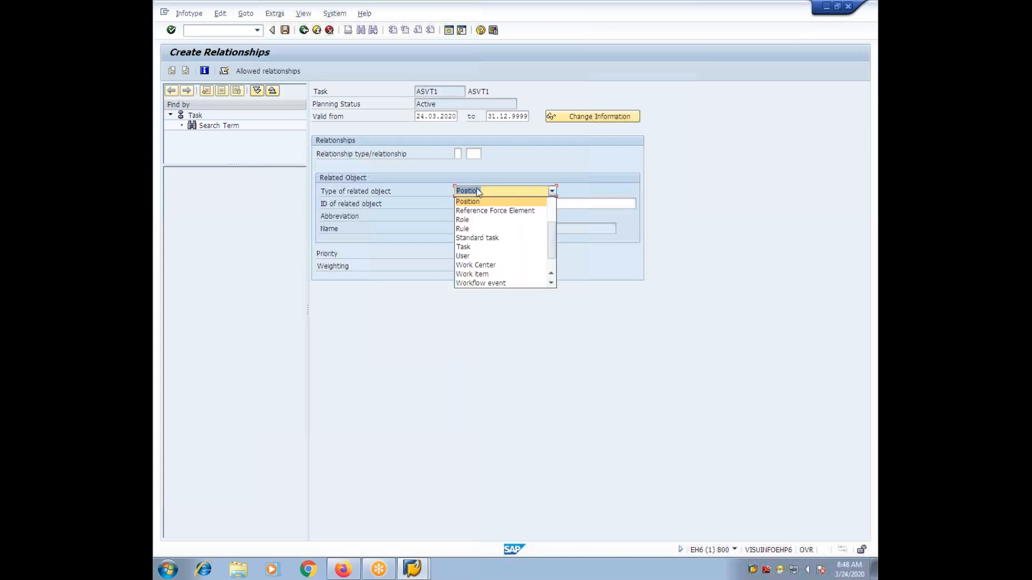
click(497, 195)
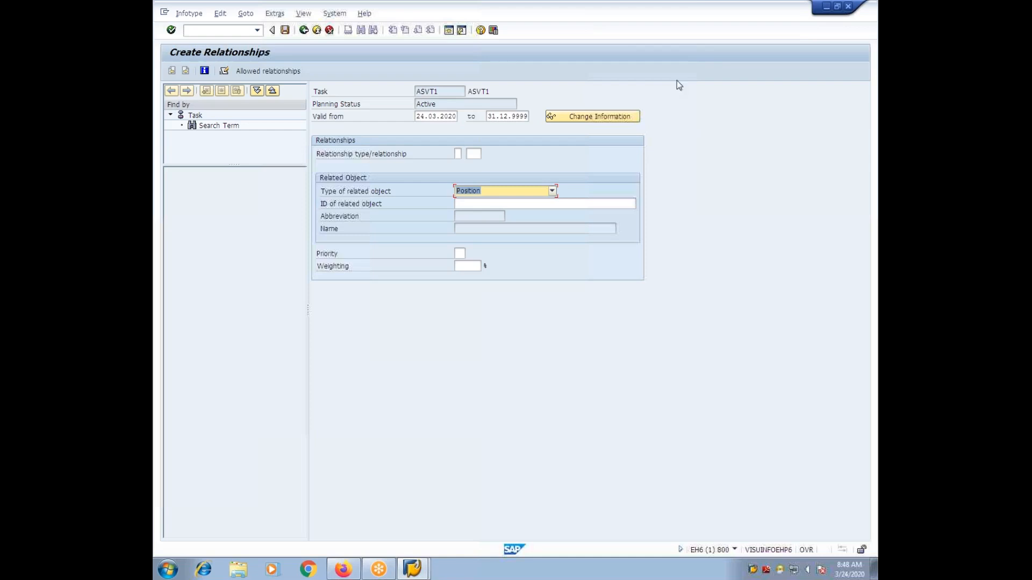
key(Return)
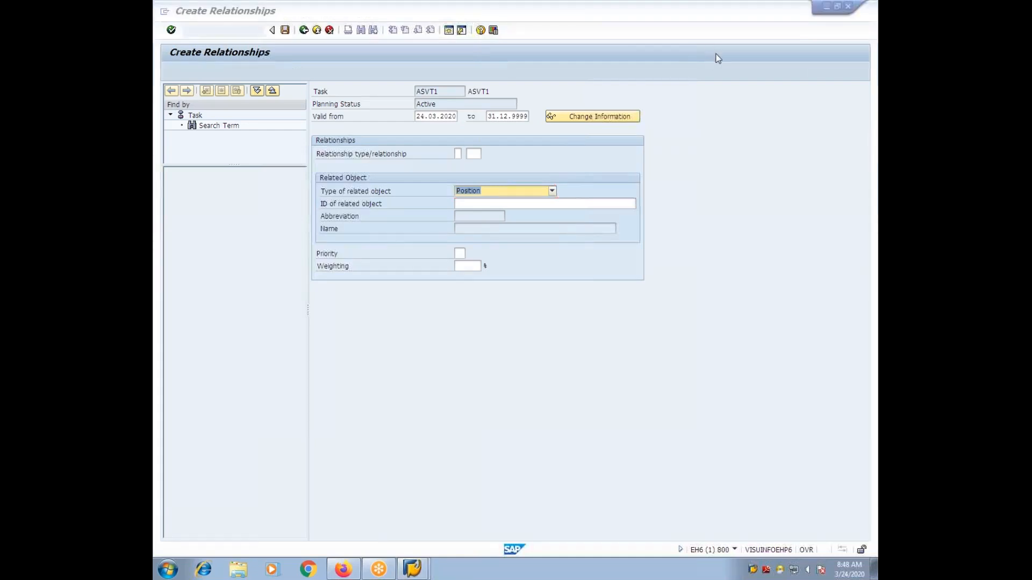
click(513, 204)
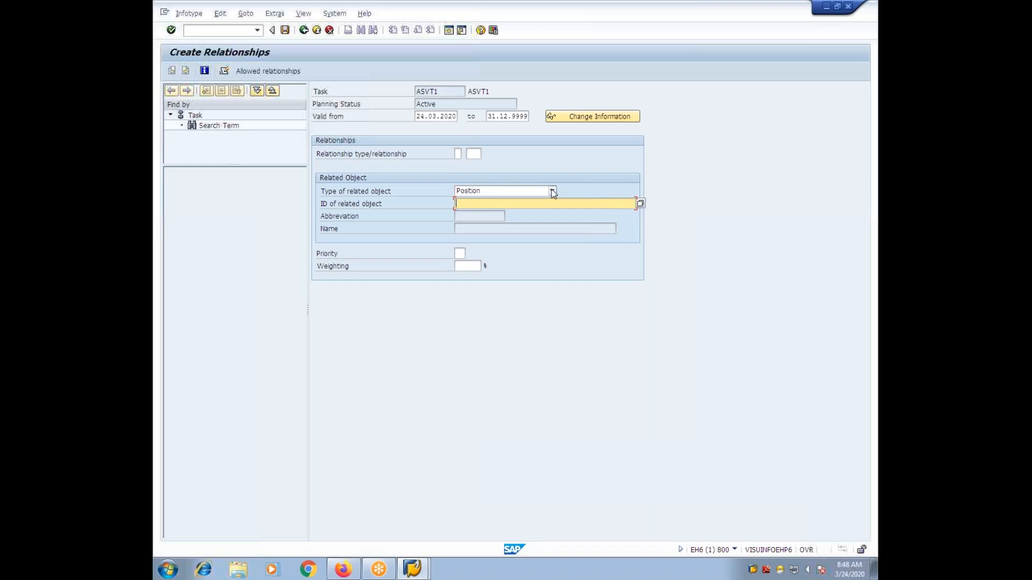
click(552, 191)
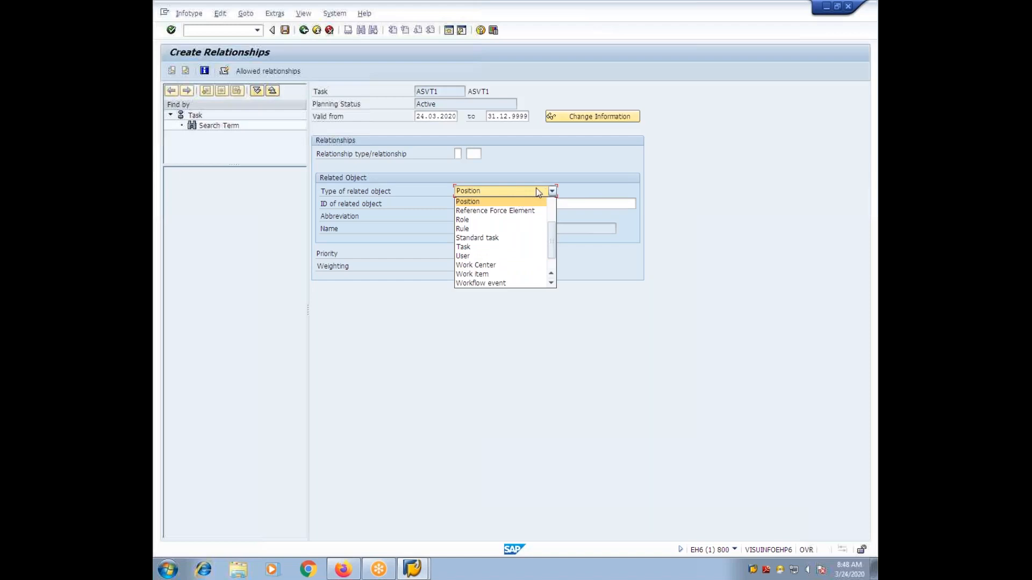
click(553, 199)
Step: Look up positions with the search term ASV and choose ASVIEP, ASV Inc Executive Production, as the related object
click(622, 203)
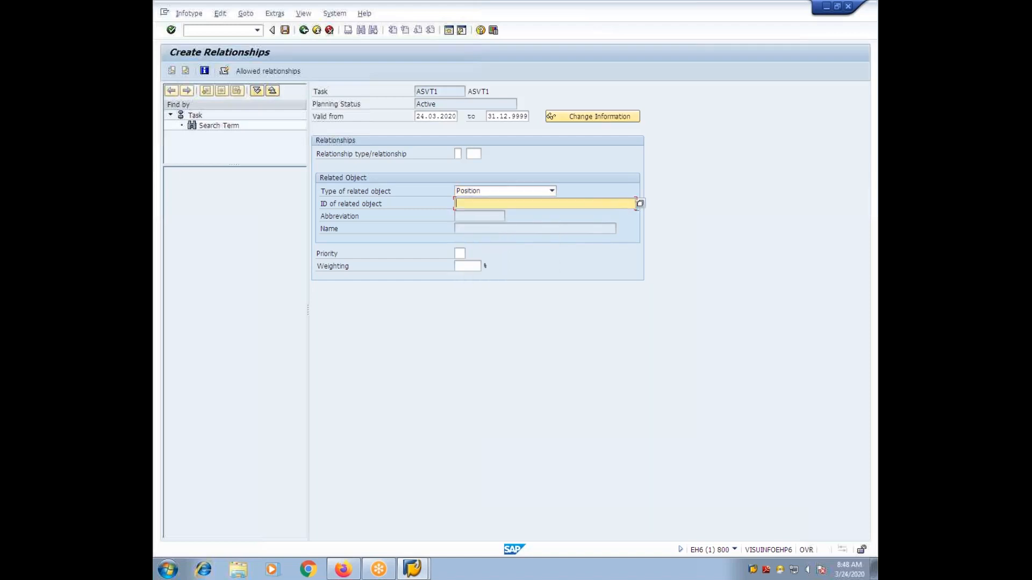
click(639, 204)
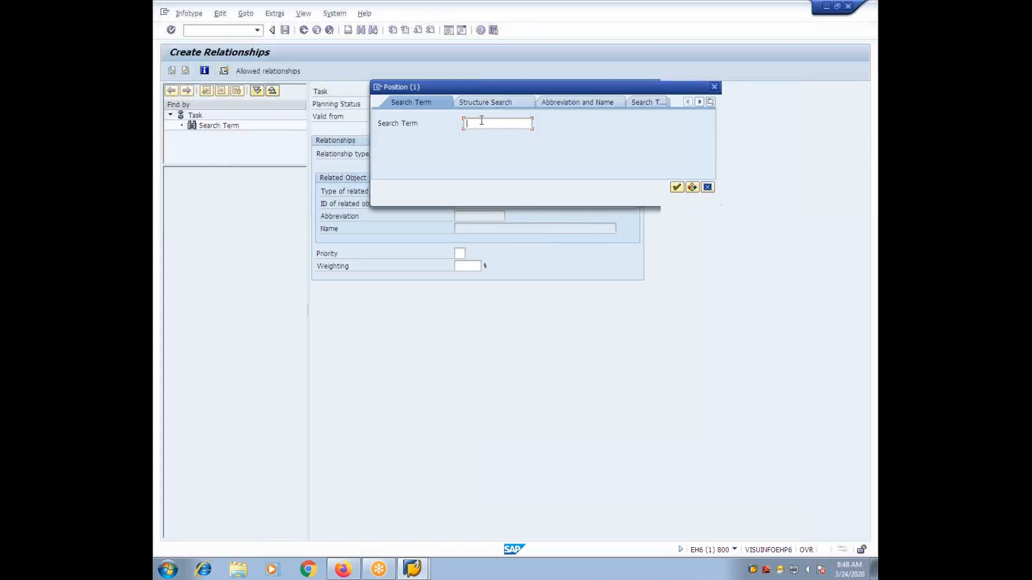
text(ASV)
key(Return)
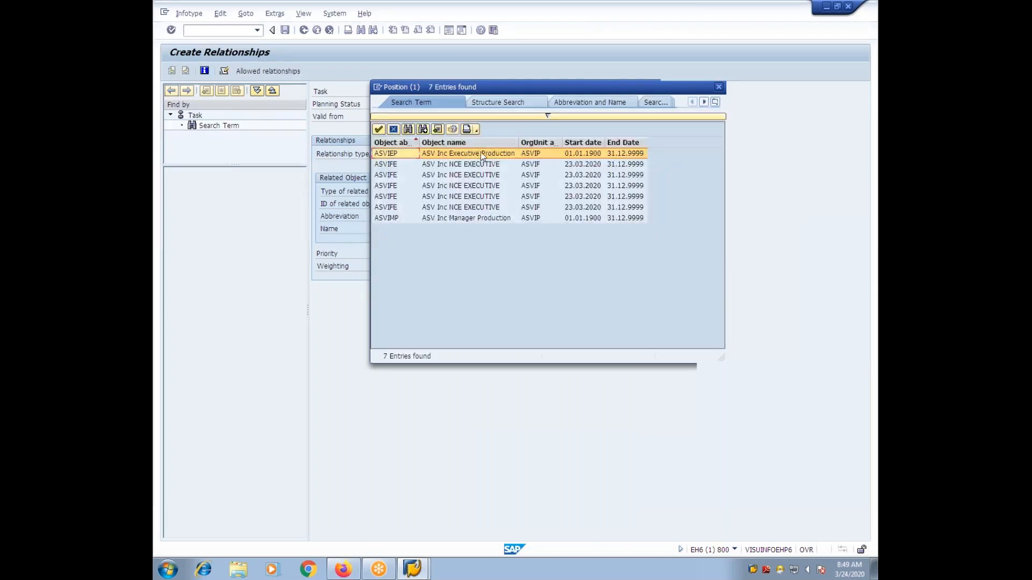
click(379, 129)
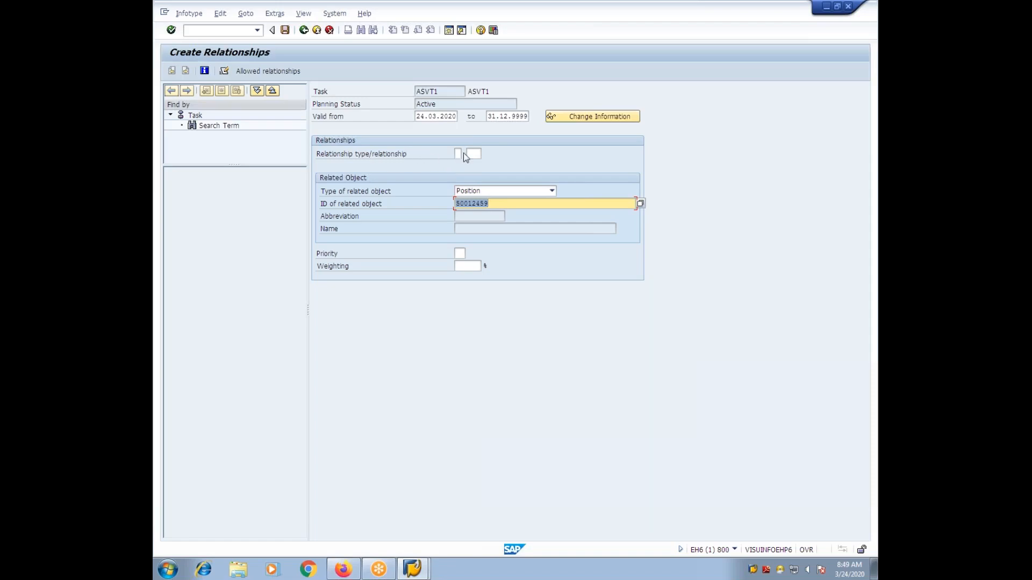
Step: Set the relationship type of the record to A 204, Possible roles, from the allowed values
click(465, 154)
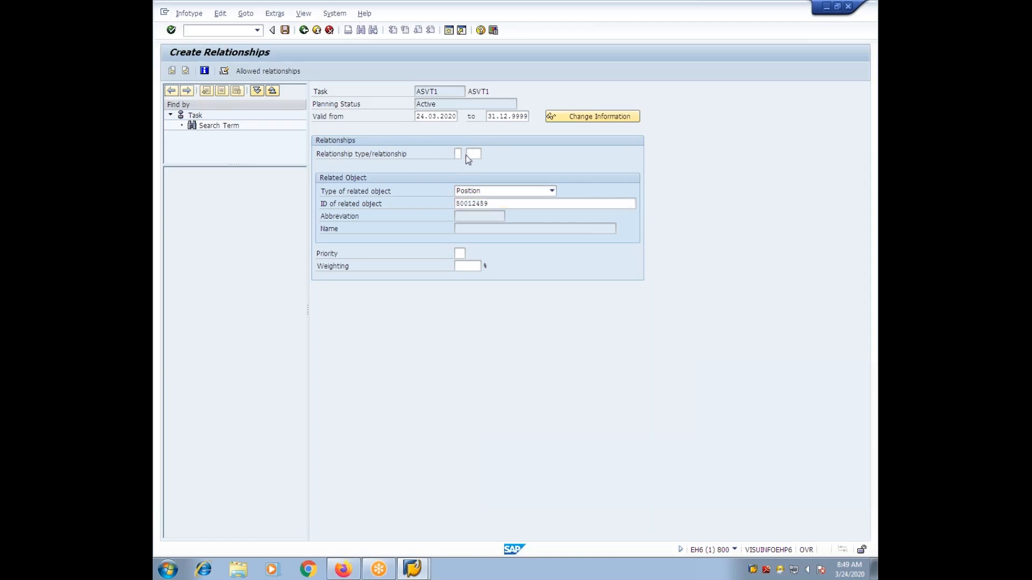
key(F4)
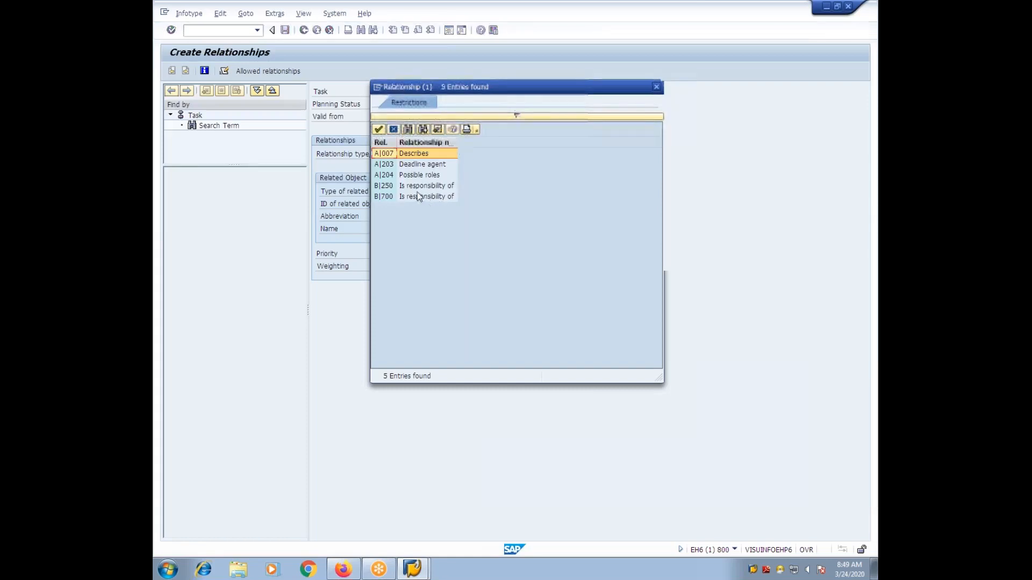
click(418, 176)
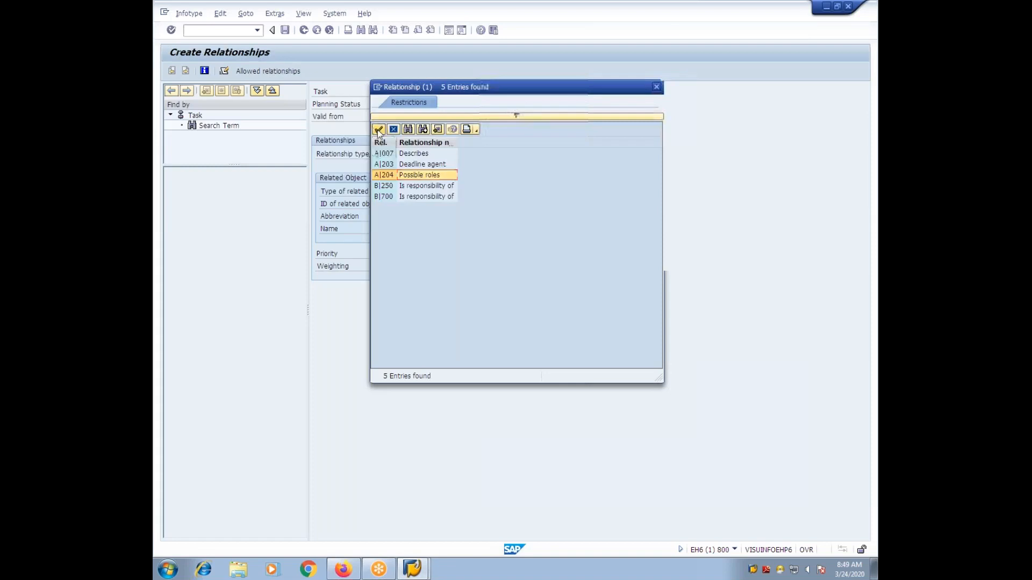
click(379, 129)
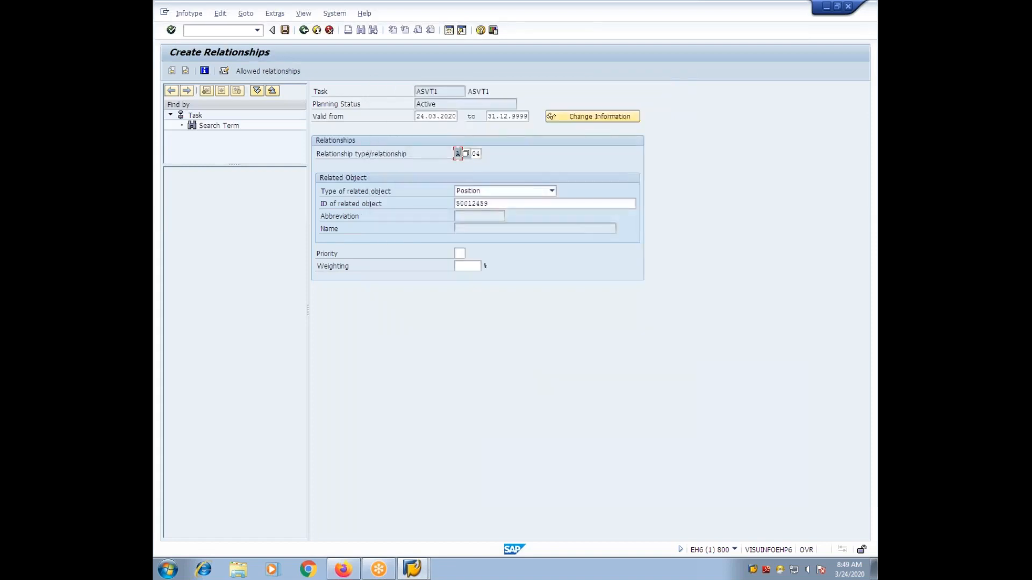
Step: Confirm and save the relationship record of task ASVT1, and return to the task catalog
key(Return)
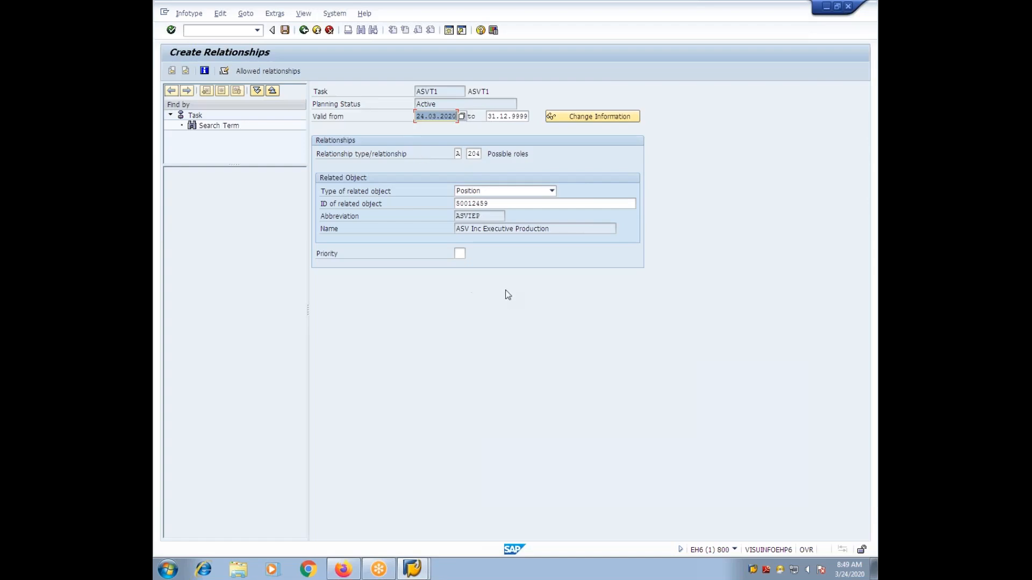
click(286, 32)
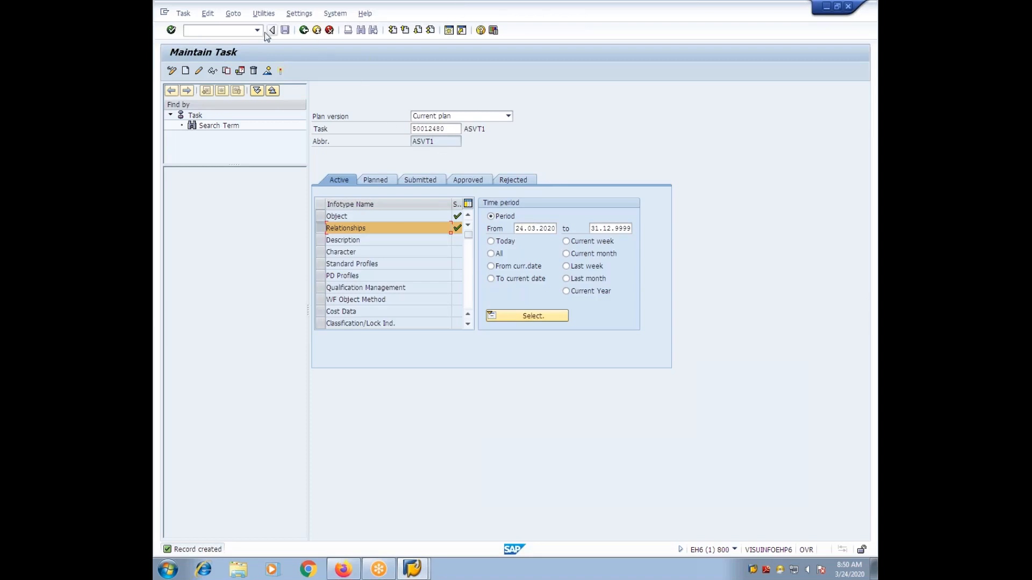
click(303, 30)
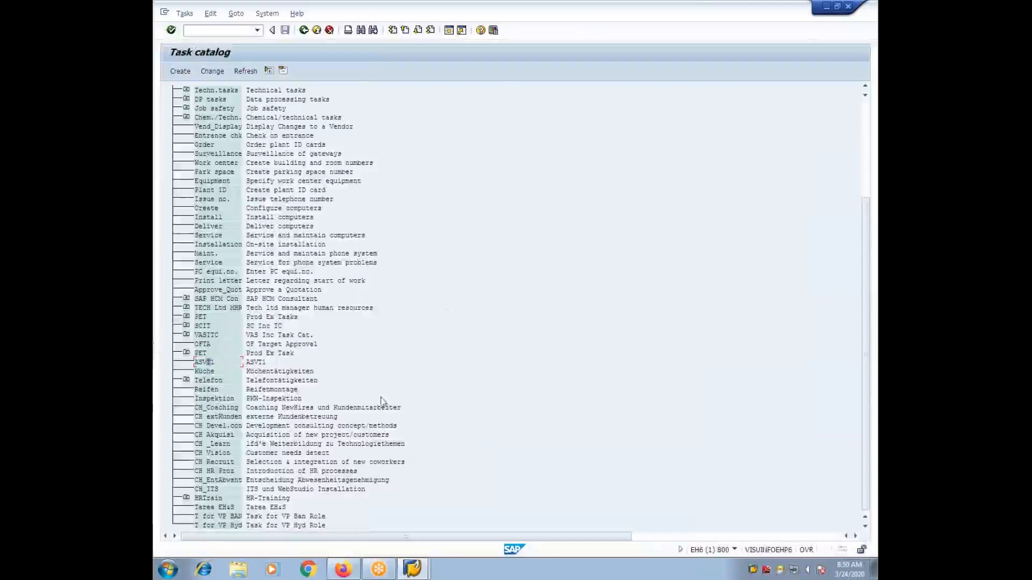
Step: Expand the PET Prod Ex Task group, then exit the task catalog to SAP Easy Access, generating the changed catalog index
click(187, 353)
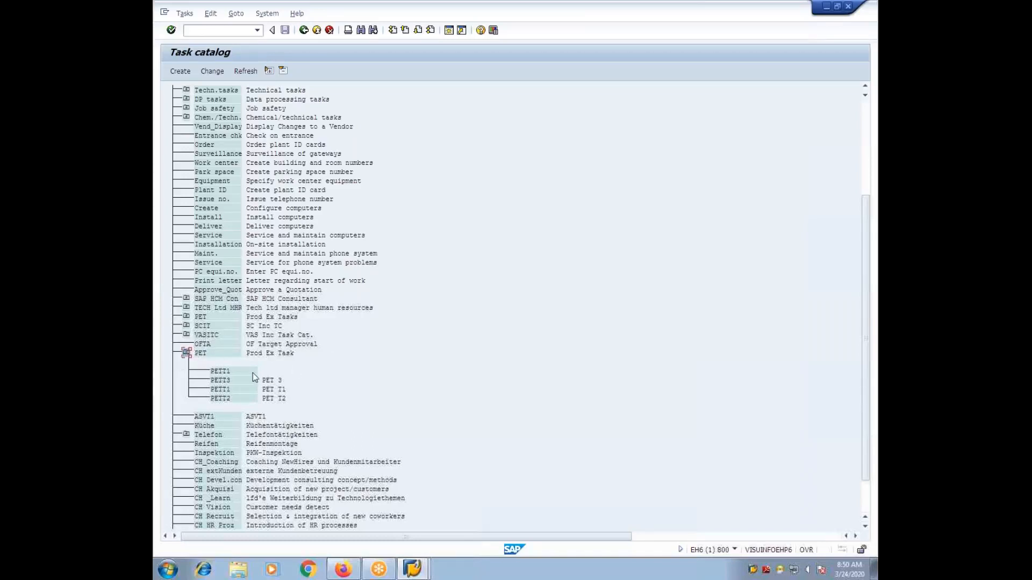
click(282, 374)
click(305, 30)
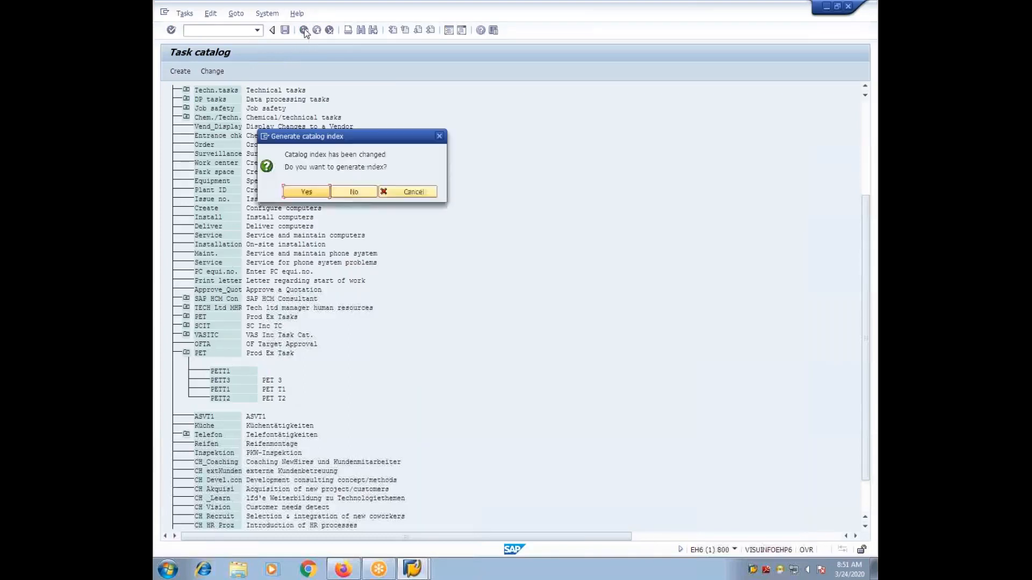
click(317, 195)
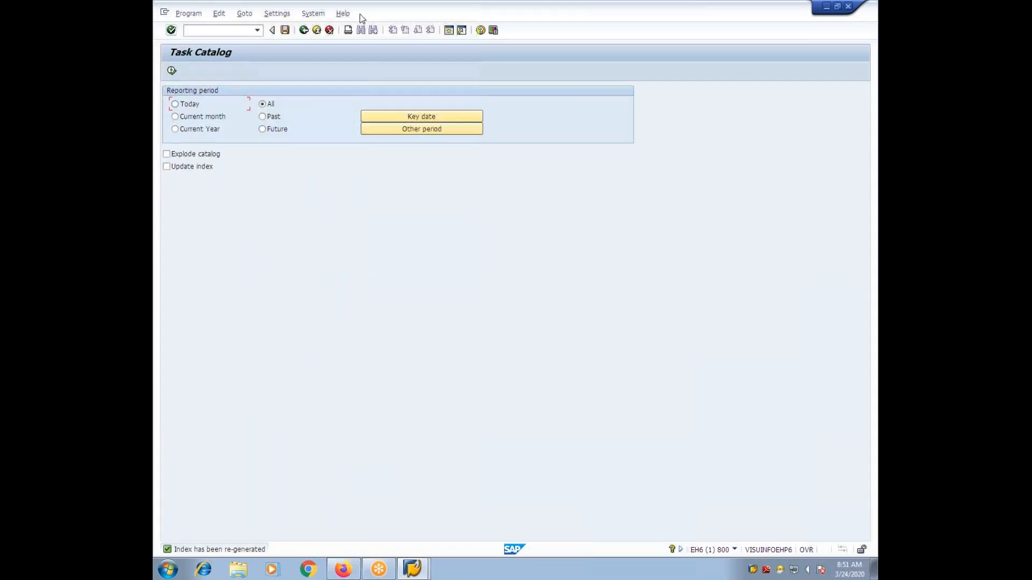
click(304, 30)
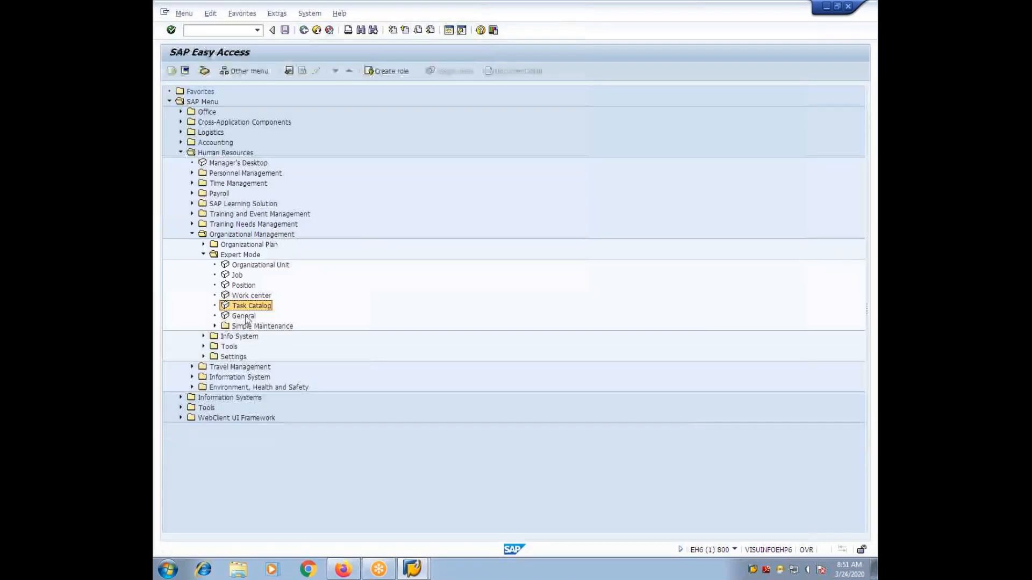
Step: Expand Simple Maintenance under Expert Mode and log off from the system
click(215, 326)
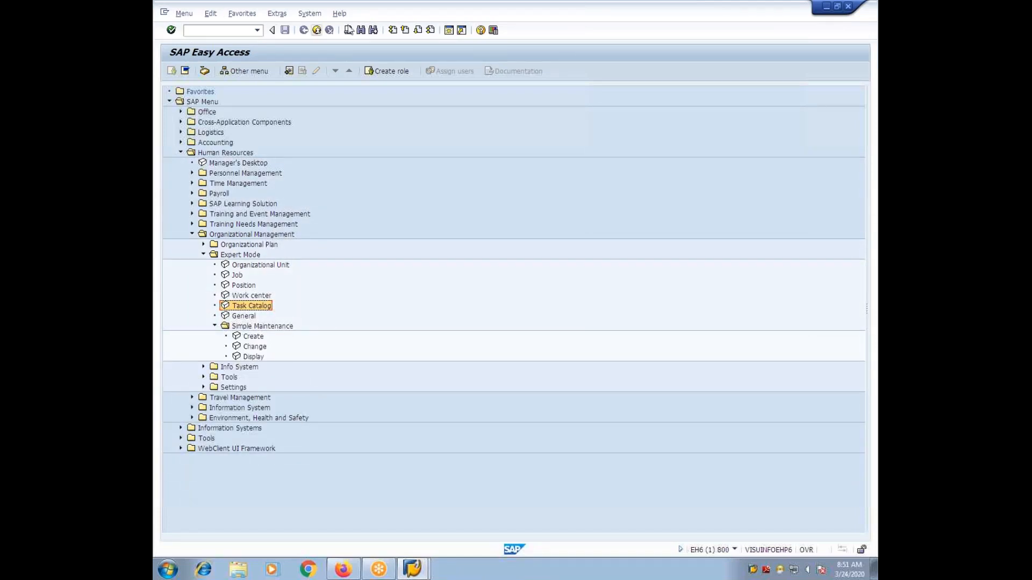
click(317, 30)
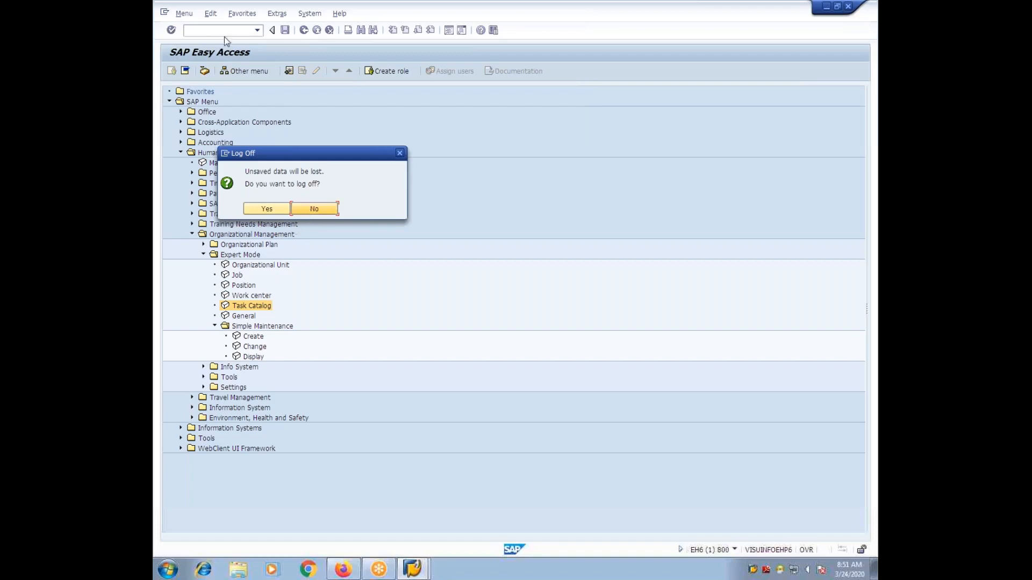
click(267, 208)
Step: Reopen the system connection and log on to client 800 with the user name and account password
double_click(475, 133)
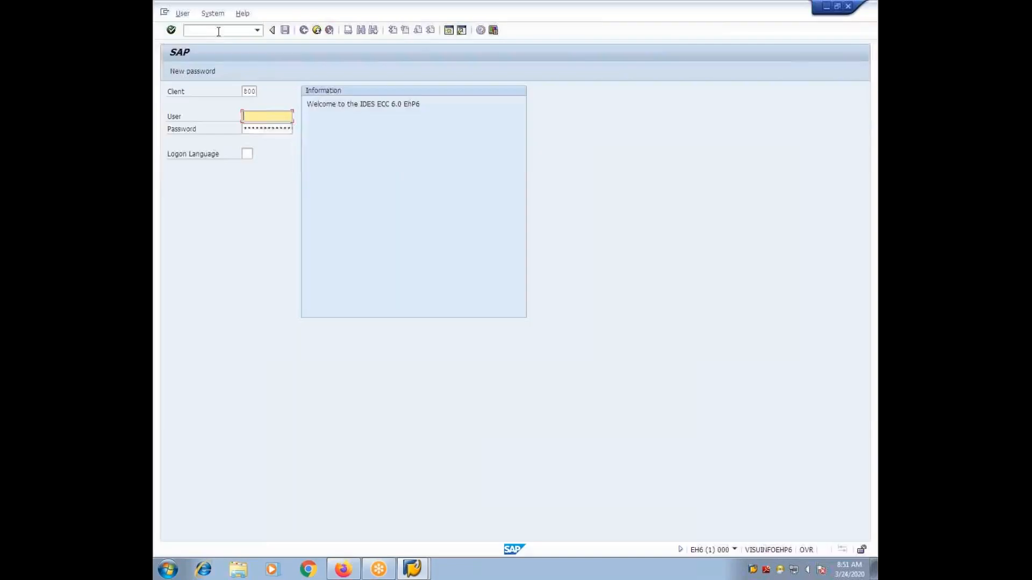
text(a)
click(273, 131)
click(280, 129)
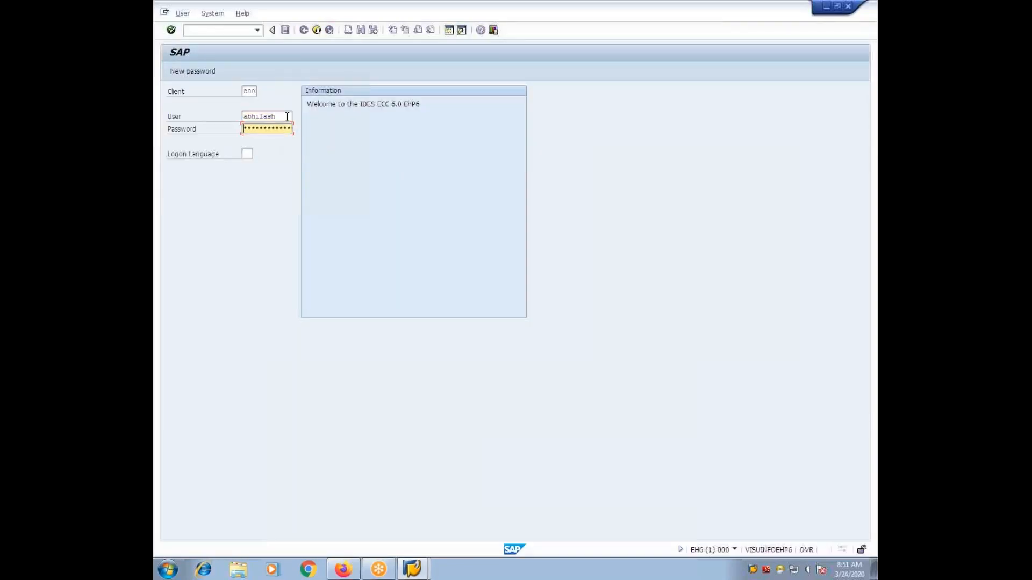
key(Return)
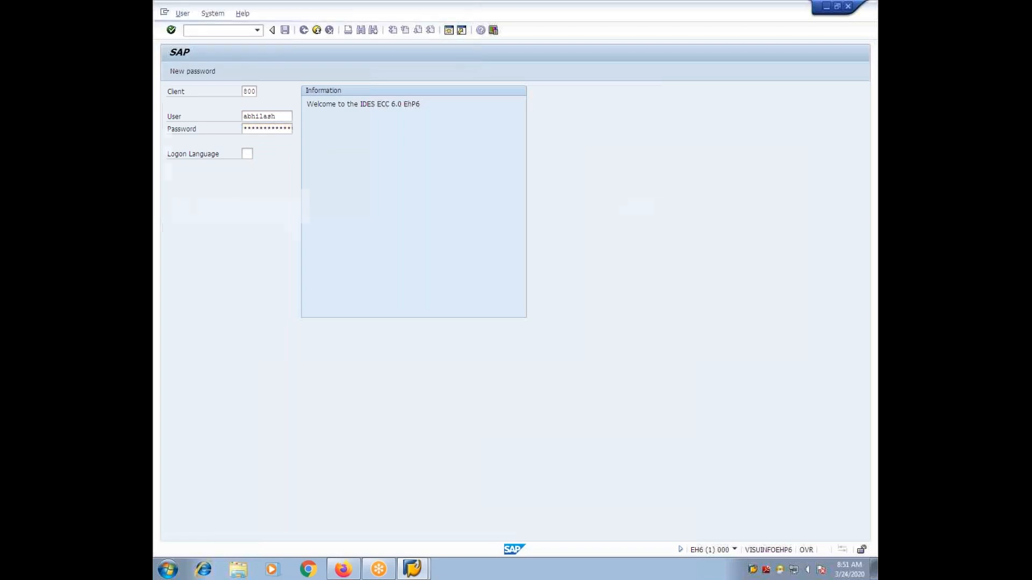
Step: Start transaction SPRO and display the SAP Reference IMG
text(SPRO)
key(Return)
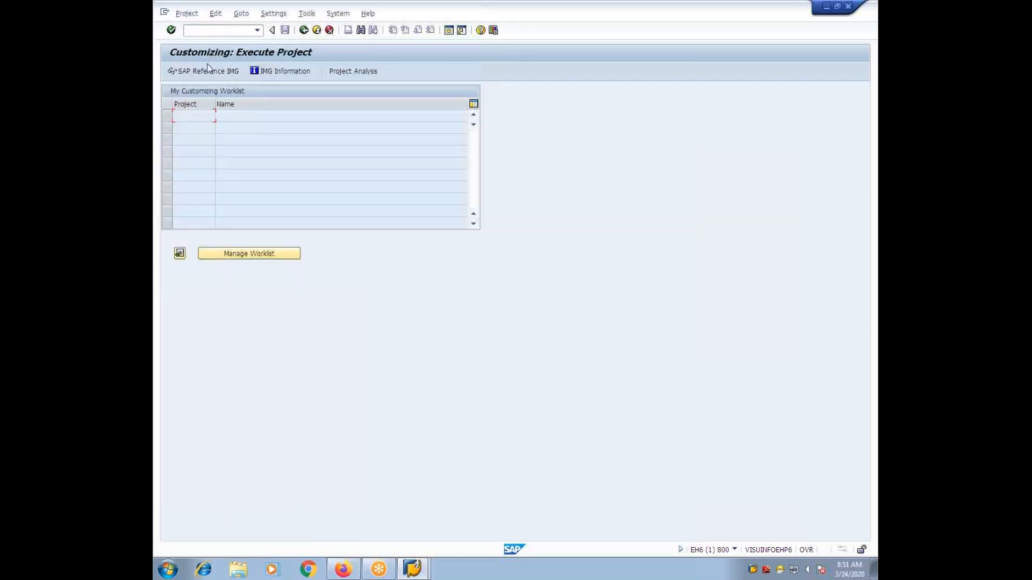
click(213, 74)
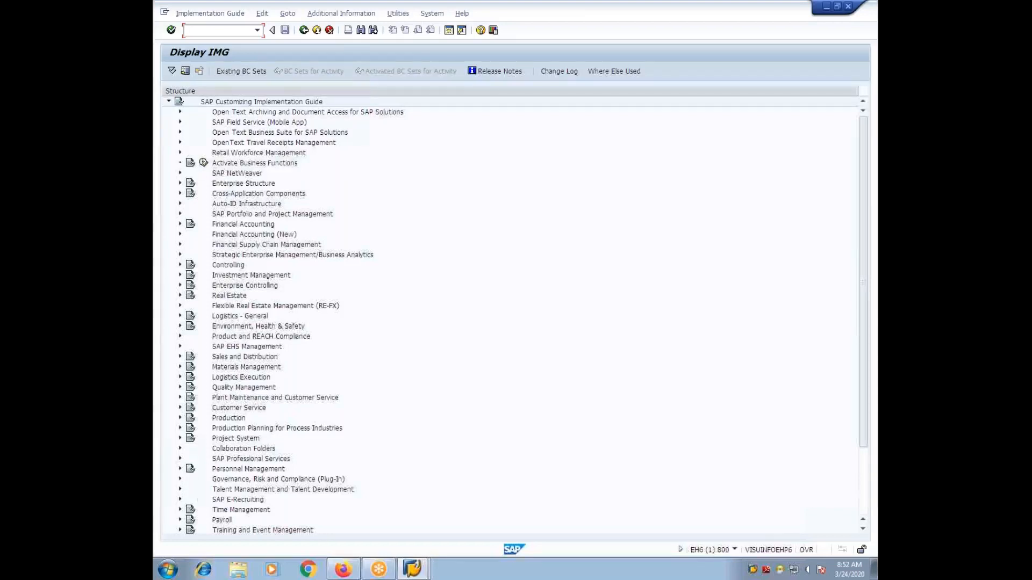
Step: Open the Maintain Plan Versions activity in Plan Version Maintenance, under Personnel Management's global settings
click(180, 469)
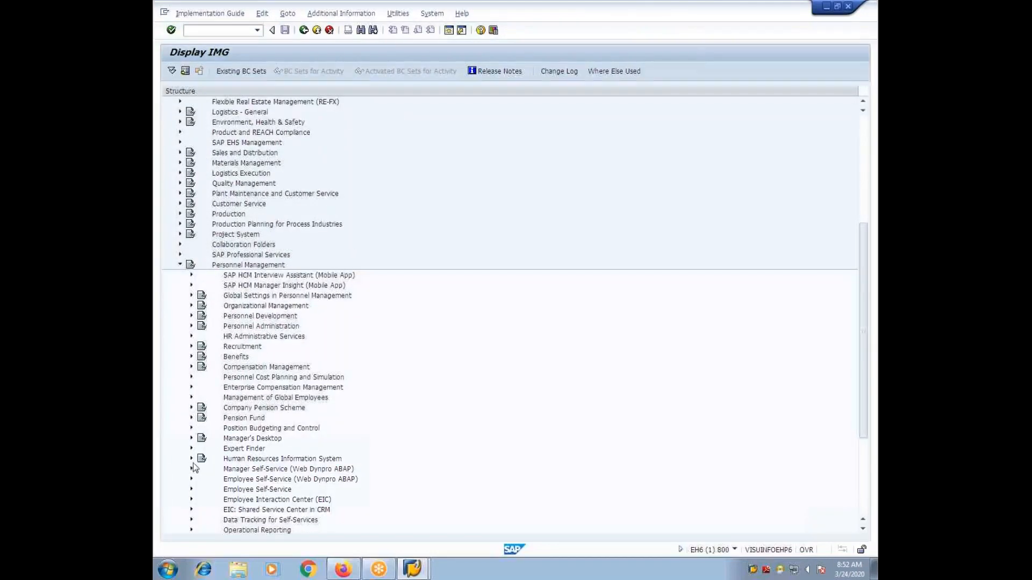
click(191, 295)
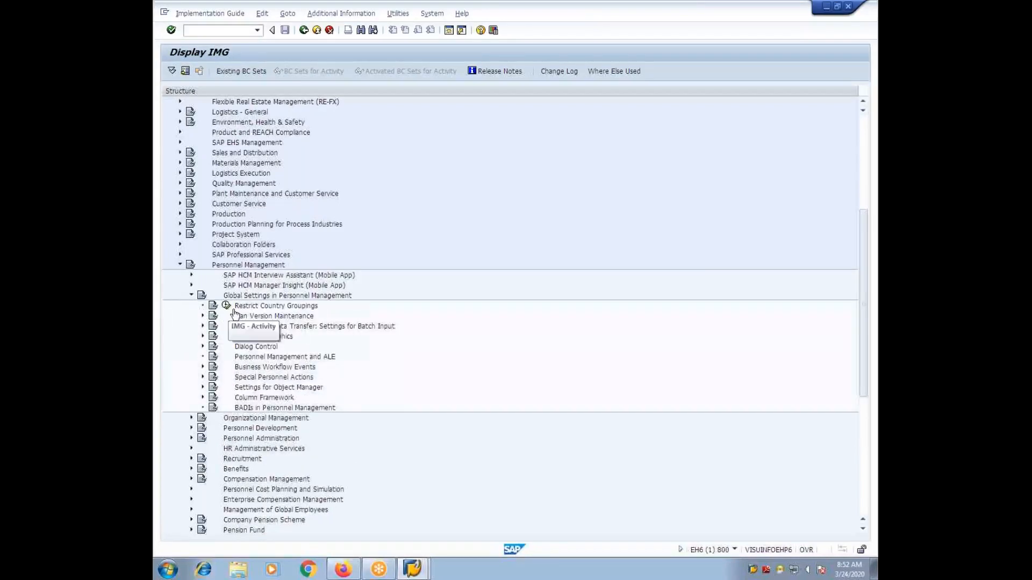
click(203, 316)
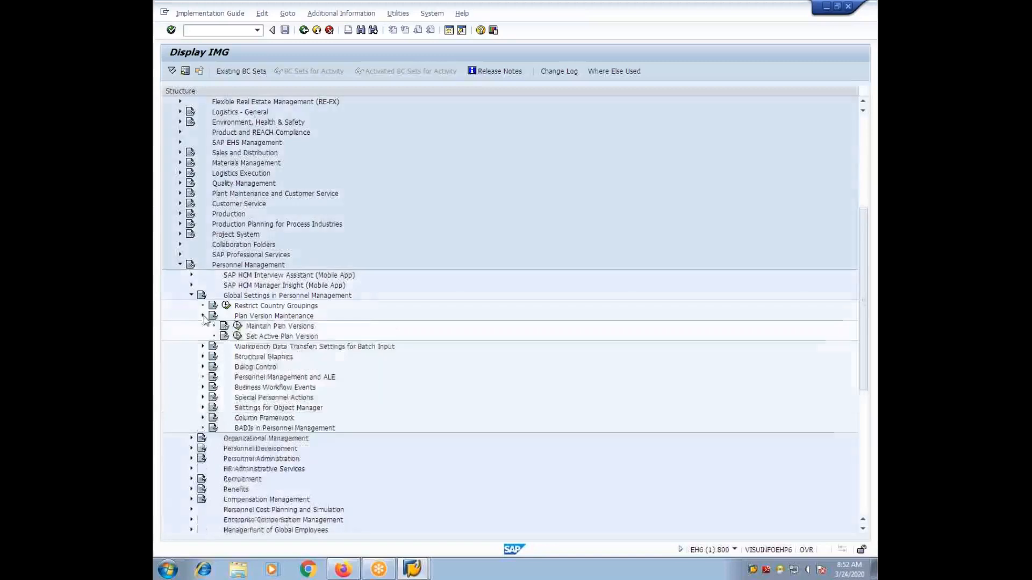
click(237, 326)
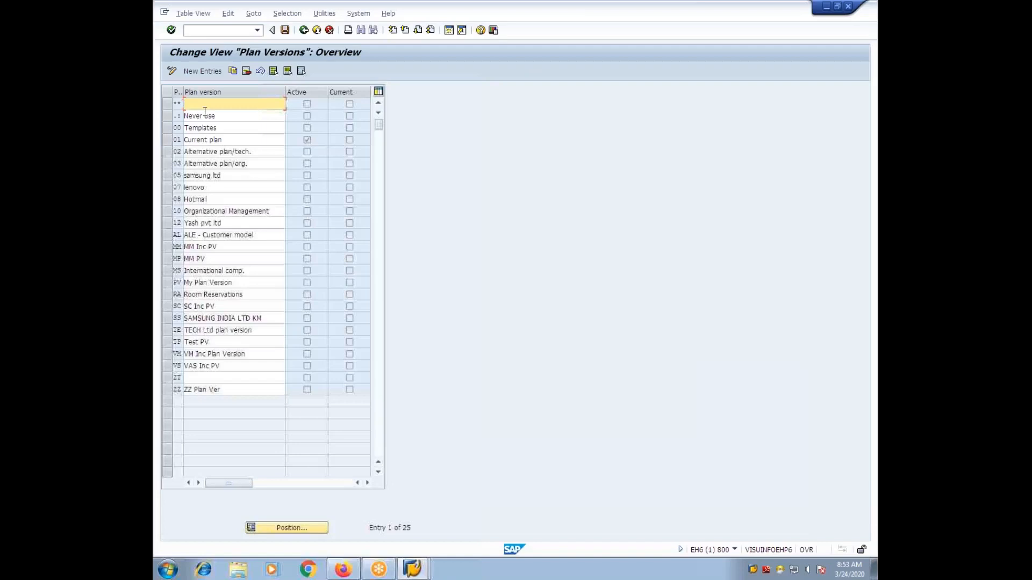
Step: Add a new plan version entry with code AS and name ASVPV
click(200, 73)
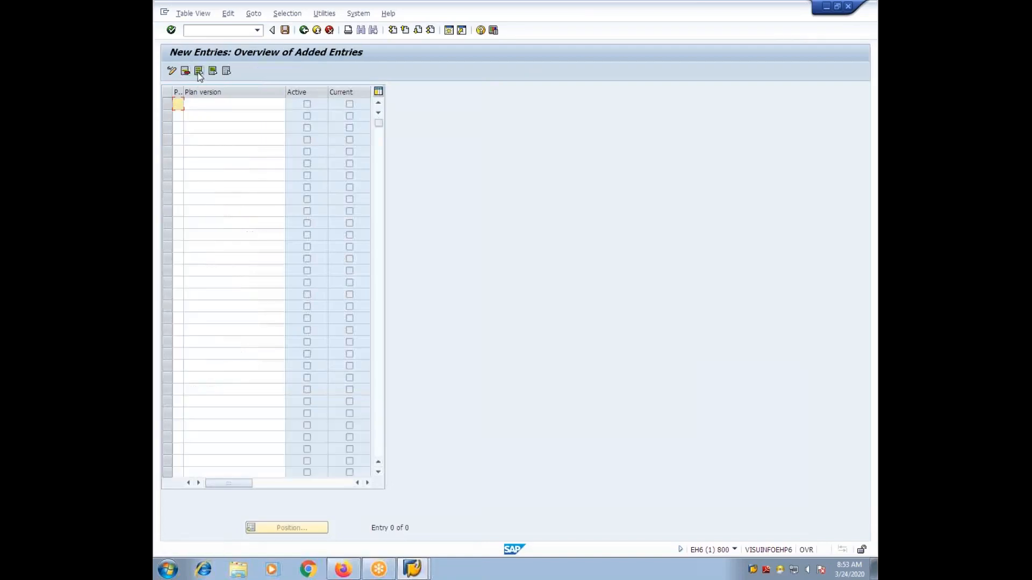
text(AS)
click(213, 108)
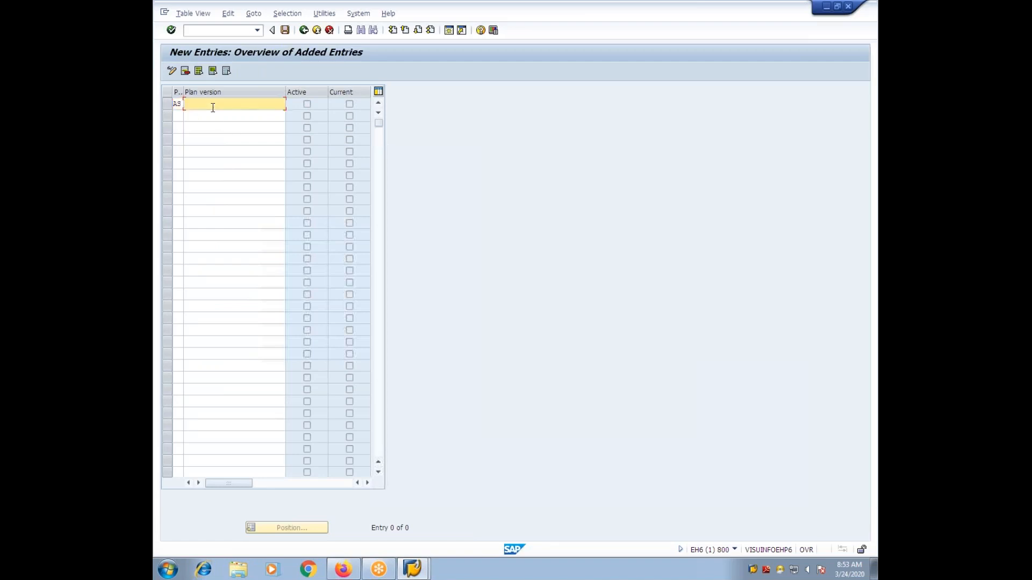
text(ASVPV)
key(Return)
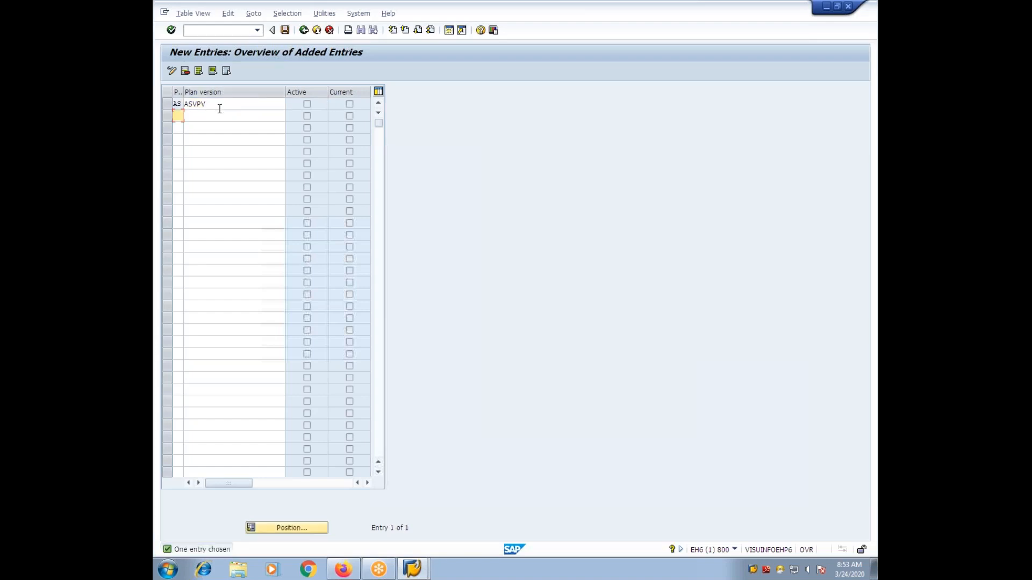
Step: Save the plan version in a new customizing request, with the user's short name and CONFG as its short description
click(285, 33)
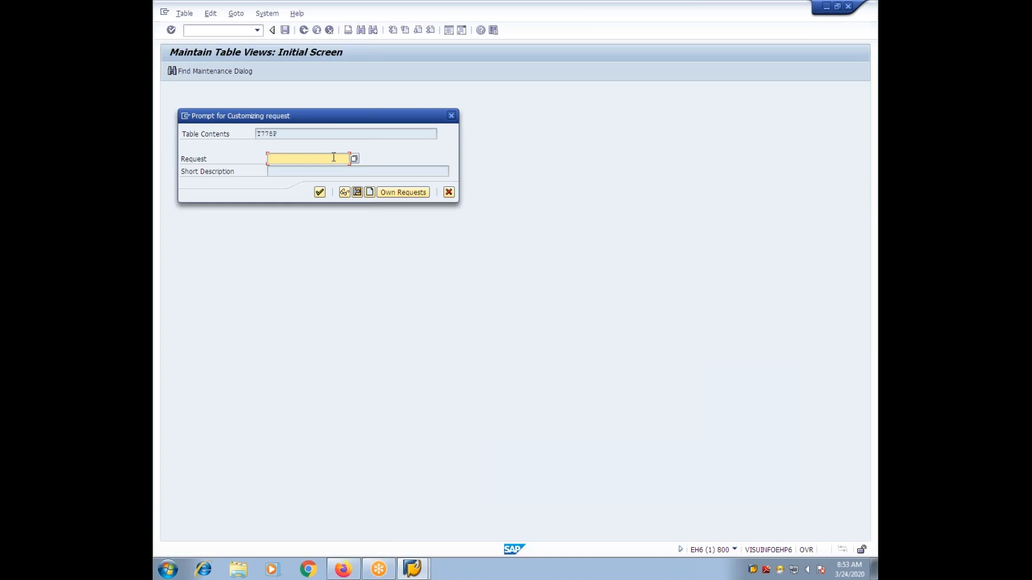
click(370, 192)
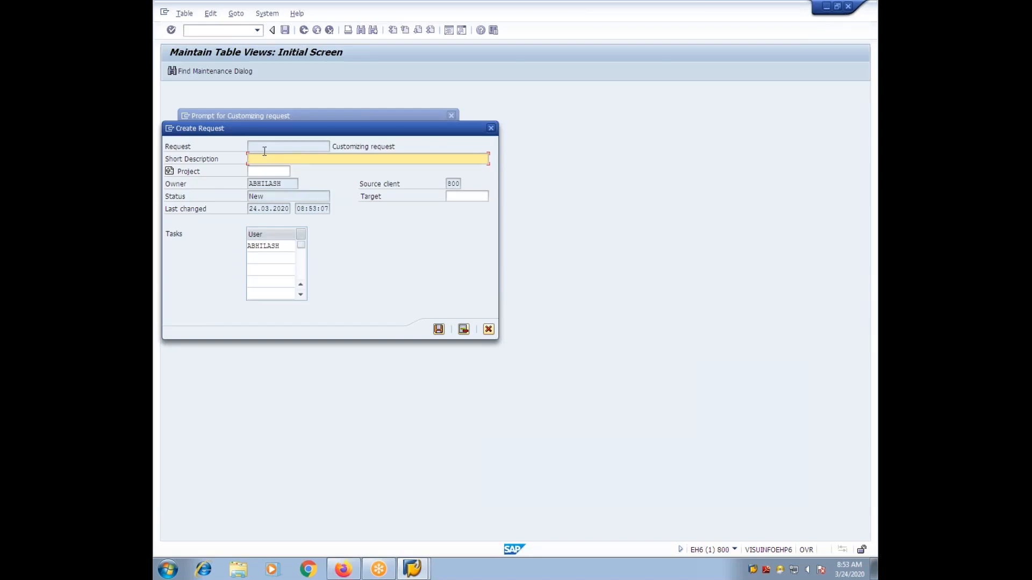
text(ABHI)
text(CONFG)
click(439, 330)
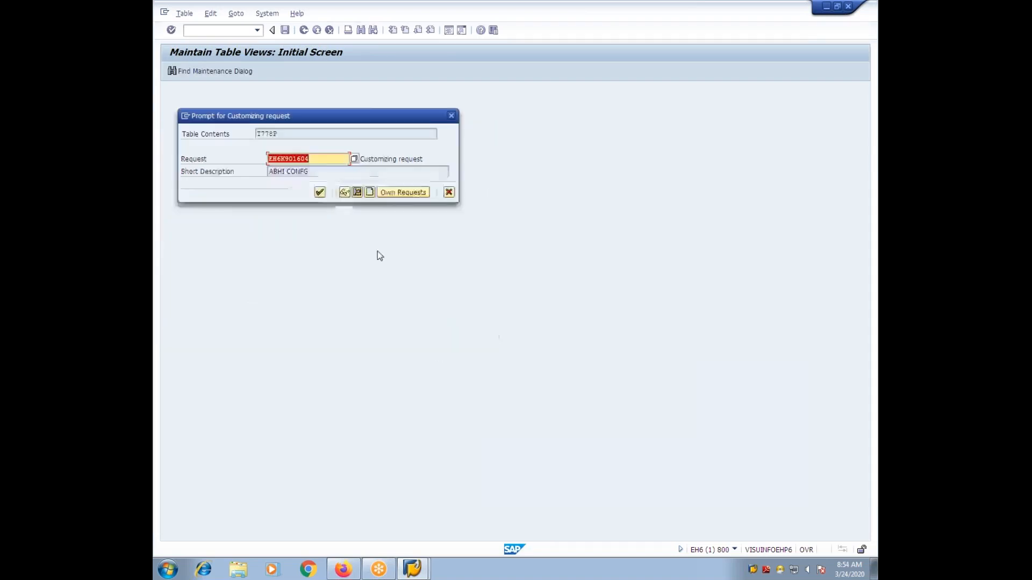
click(319, 193)
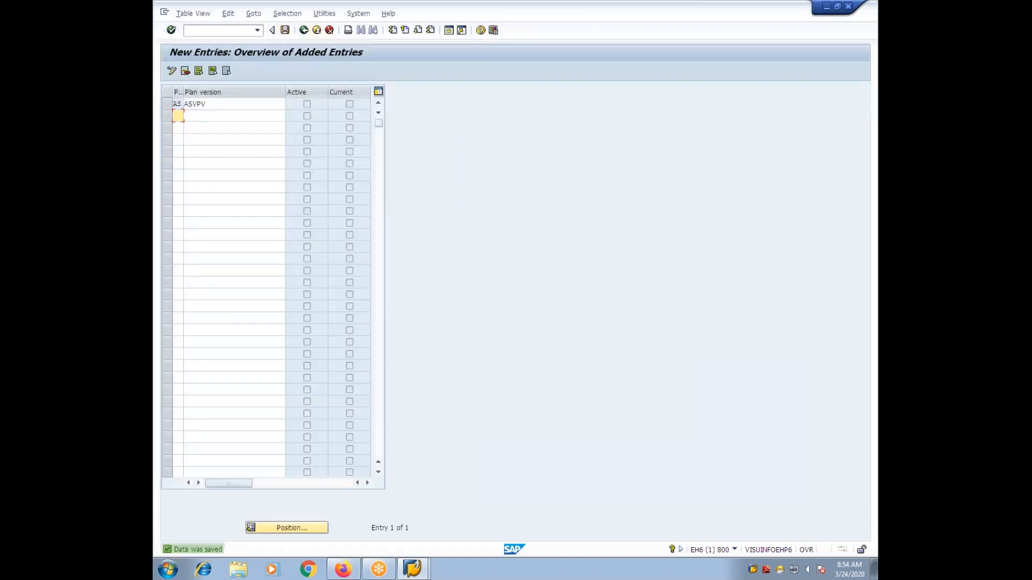
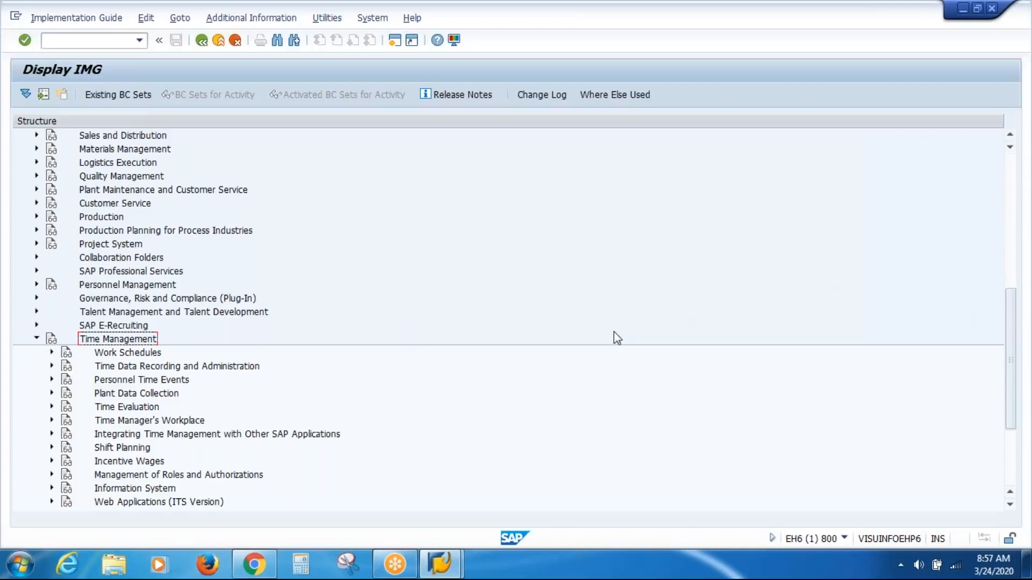
Step: Open the Define Daily Work Schedules activity under Time Management, Work Schedules, Daily Work Schedules
click(129, 355)
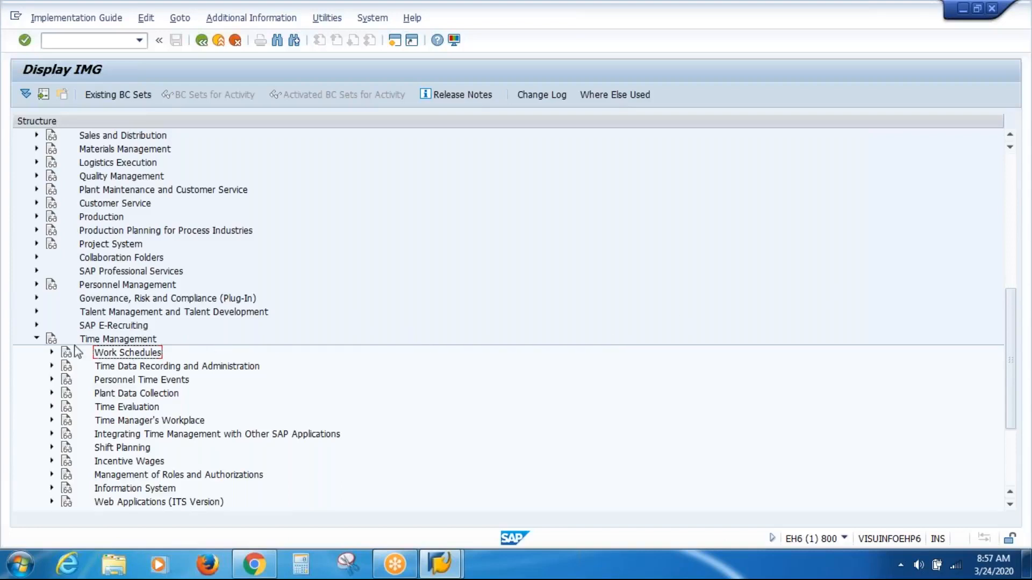
click(52, 353)
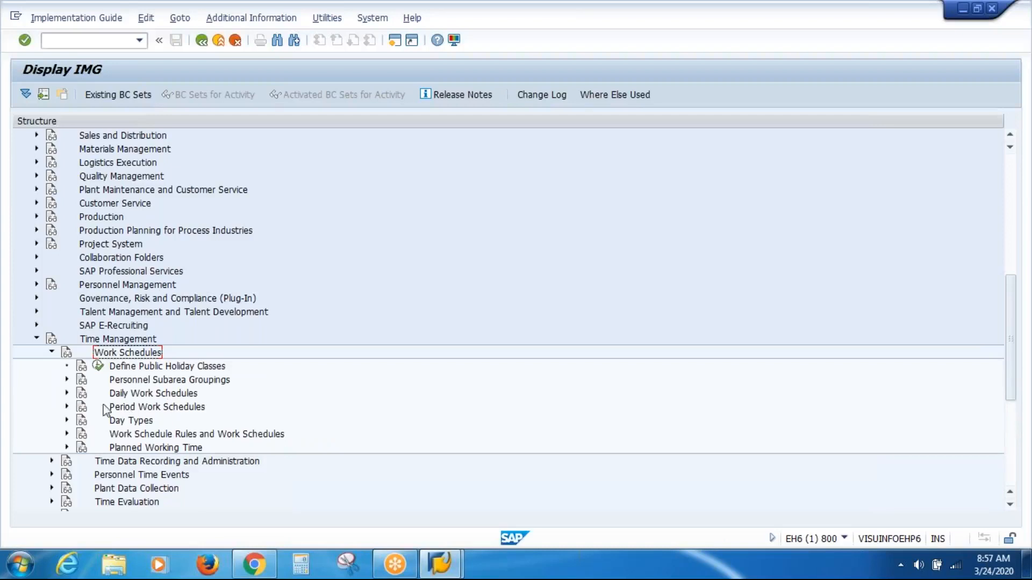
click(66, 394)
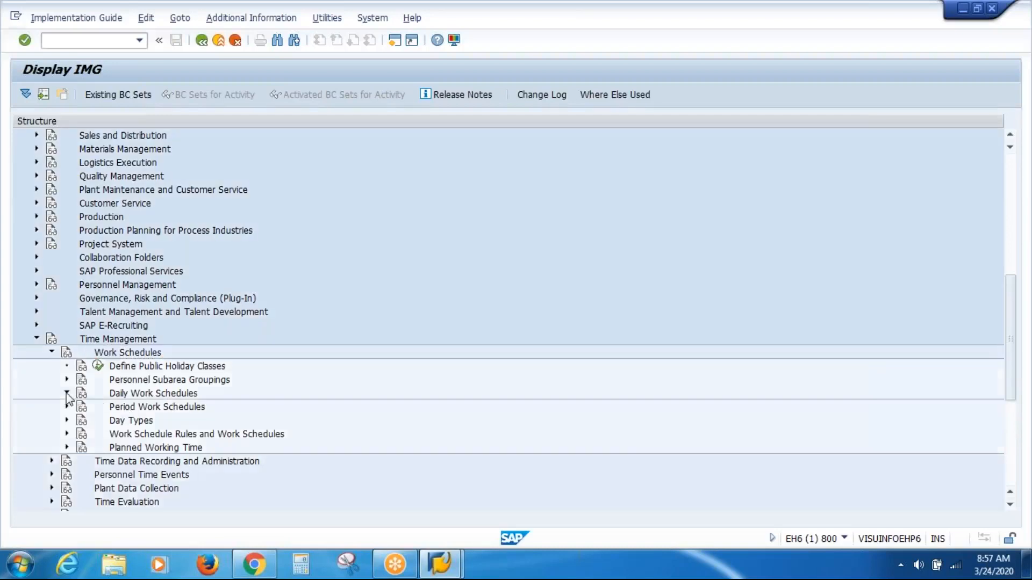
drag(1009, 305, 1012, 352)
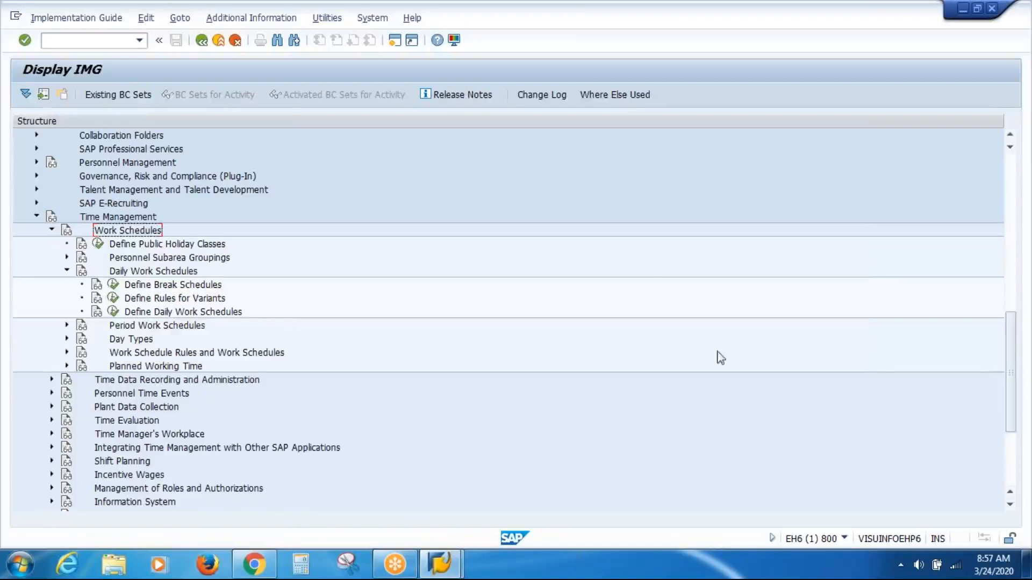
click(113, 313)
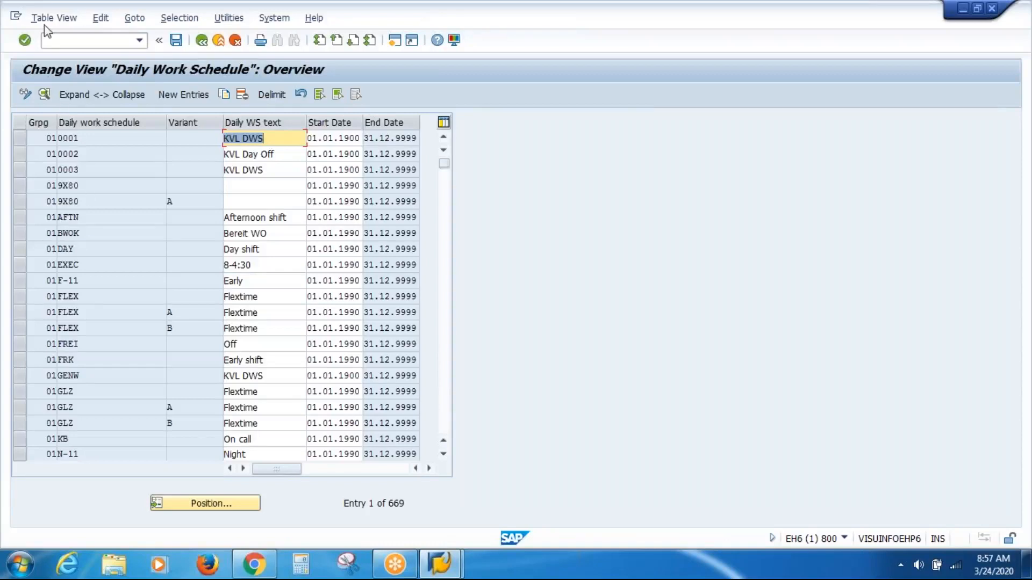
Step: Display the daily work schedule table as a print list and search it for VAS
click(43, 21)
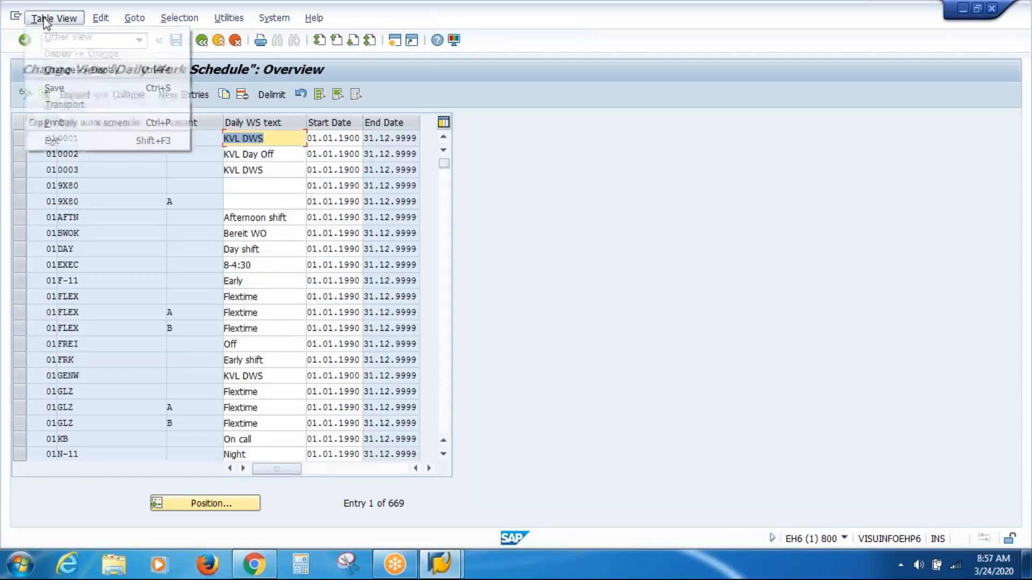
click(61, 123)
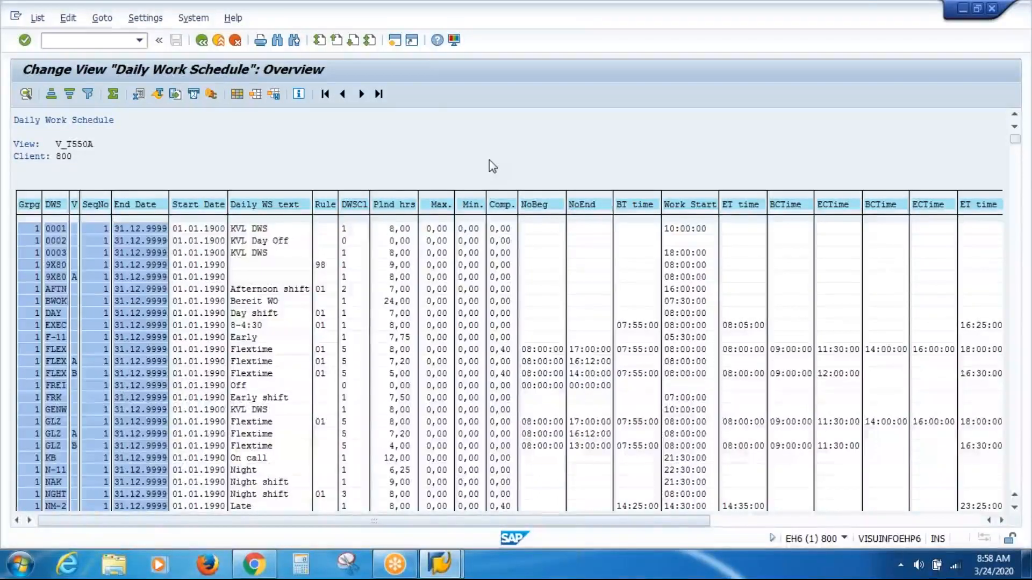
key(ctrl+f)
text(VAS)
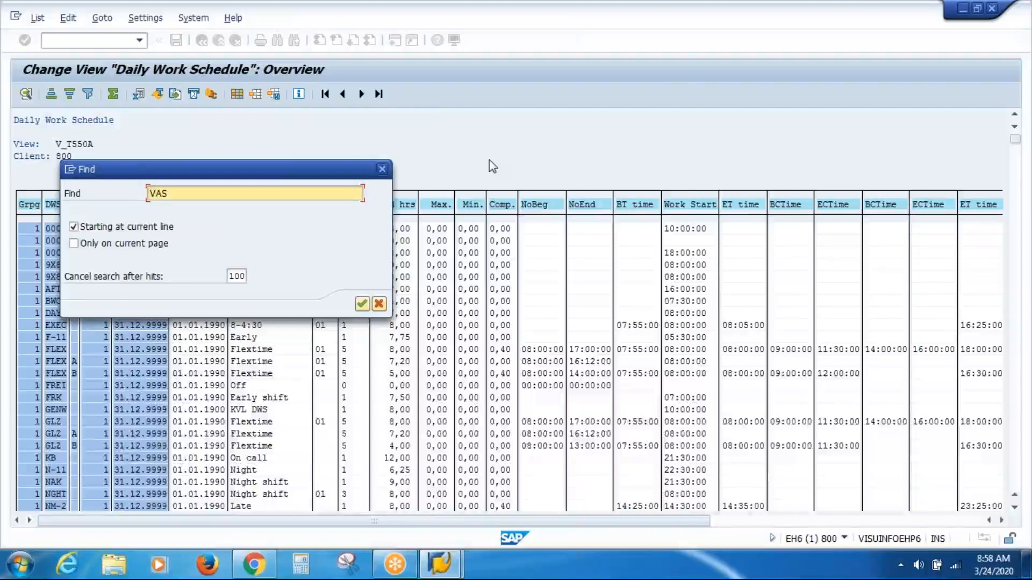
key(Return)
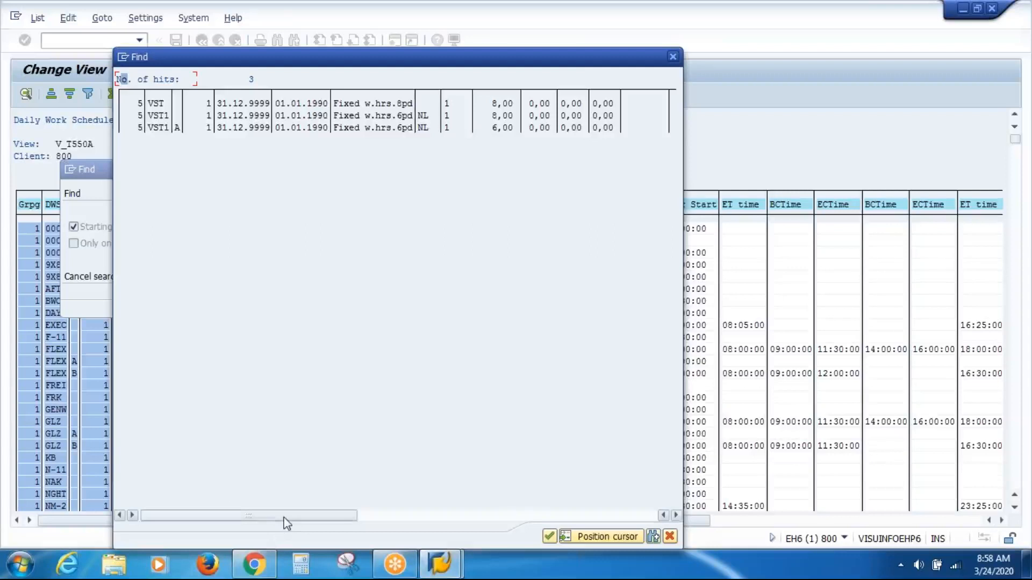
Step: Examine all columns of the search hits, then close the search and return to the IMG structure
drag(288, 523, 573, 517)
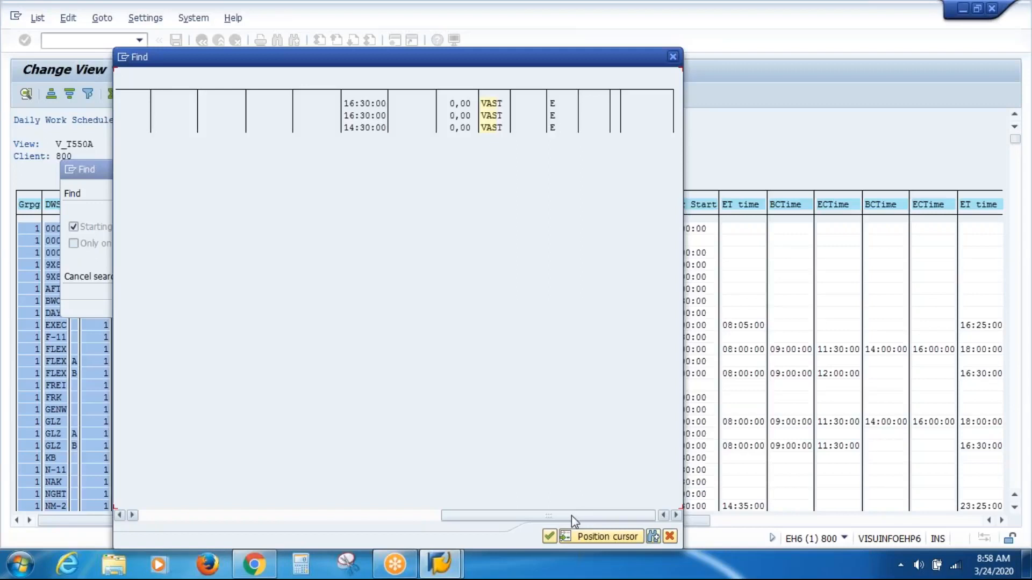
drag(572, 515, 215, 521)
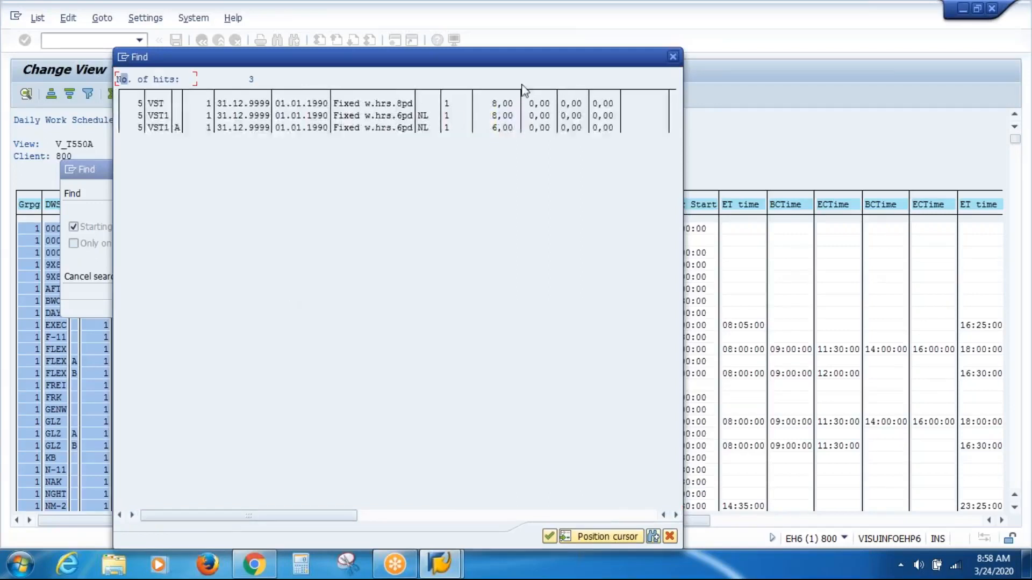
click(673, 56)
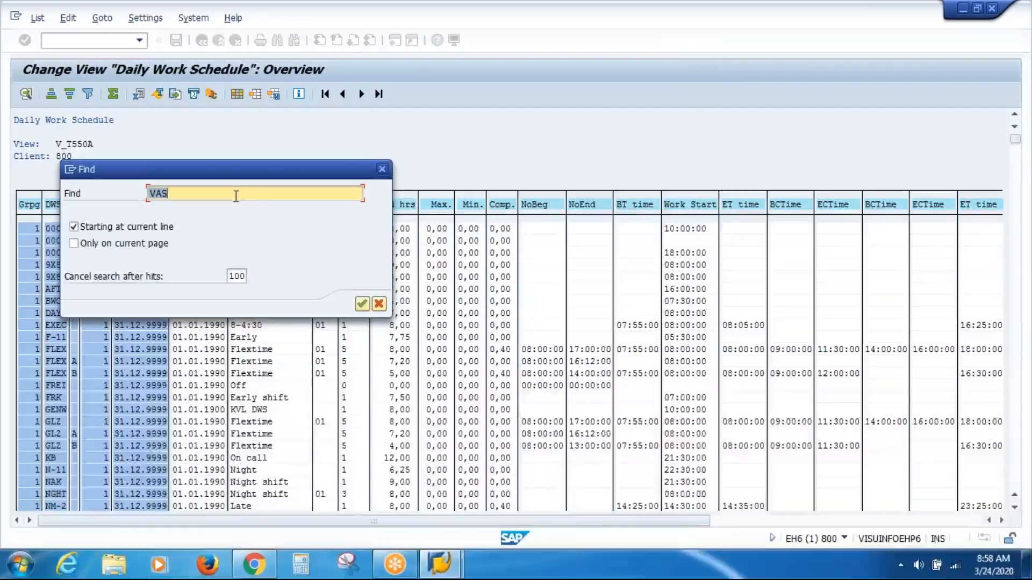
click(382, 169)
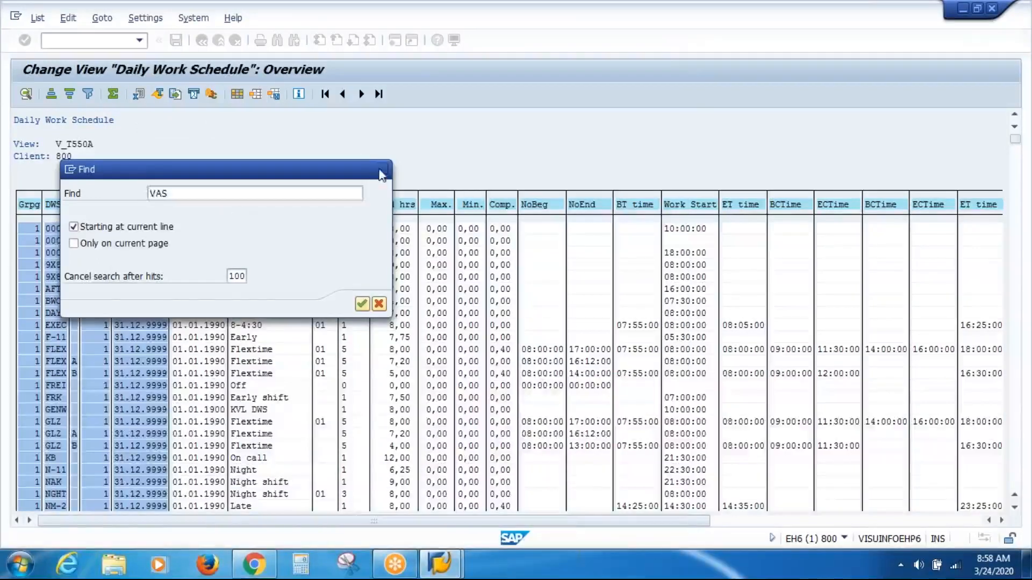
click(201, 40)
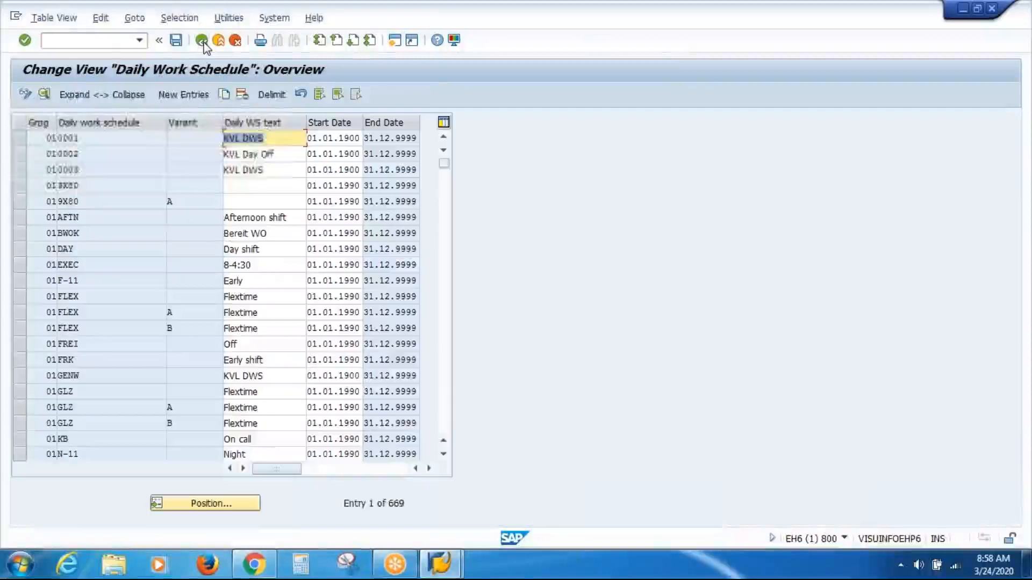
click(202, 40)
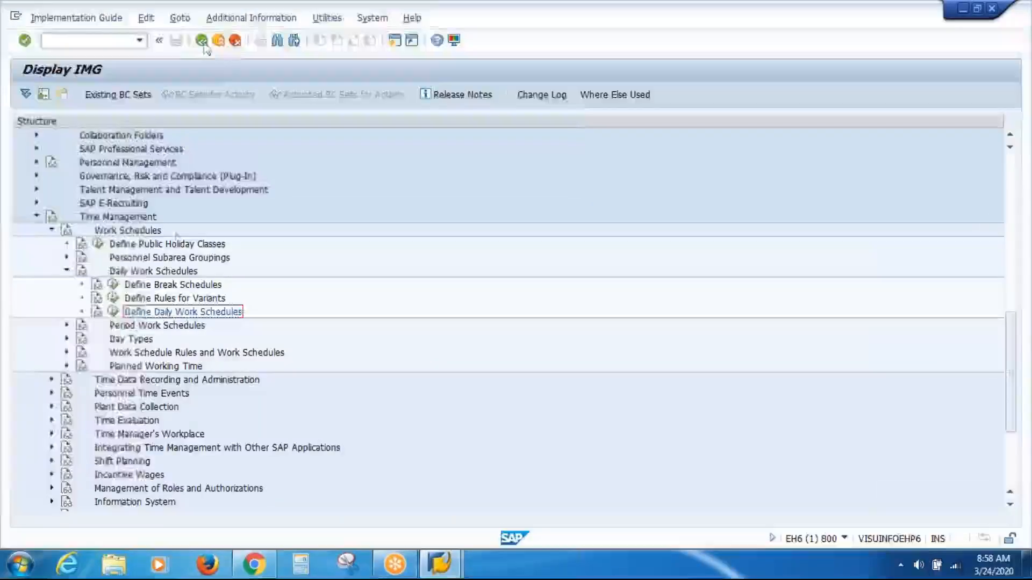
Step: Open the Determine Break Schedules activity from Define Break Schedules
click(153, 289)
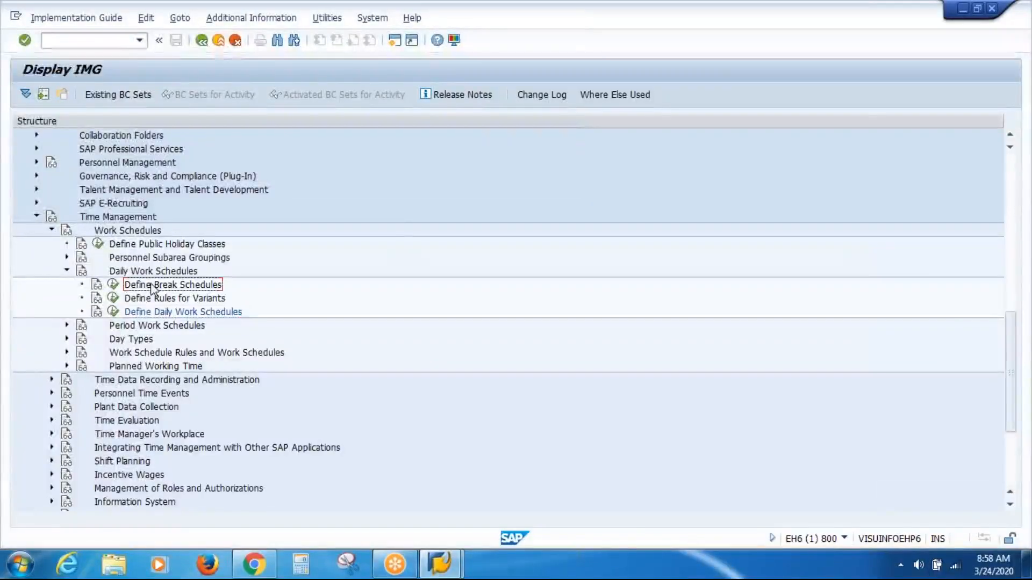
click(112, 284)
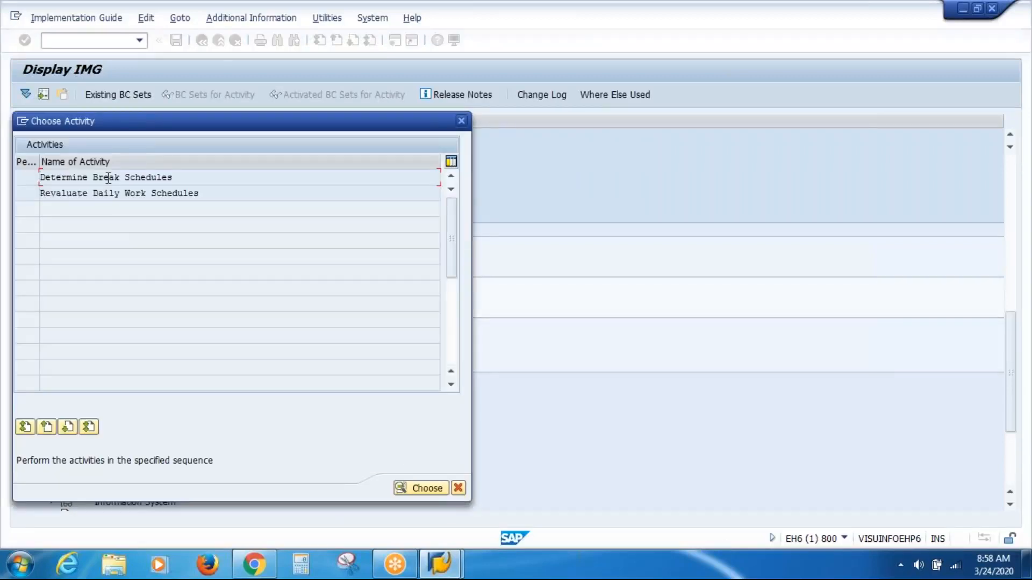
double_click(108, 178)
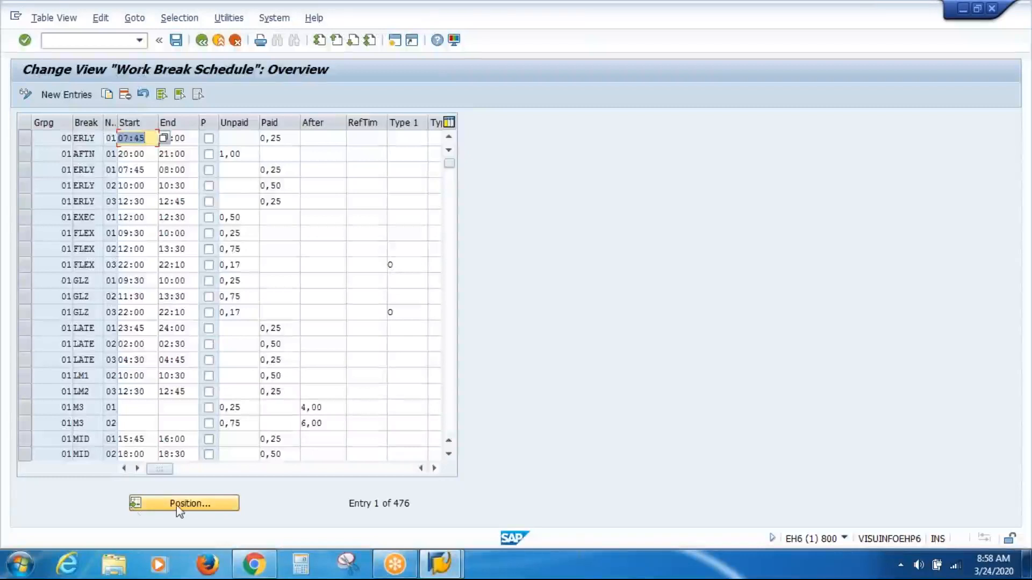
Step: Position the work break schedule table at grouping 02, then return to the IMG structure
click(179, 503)
text(02)
key(Return)
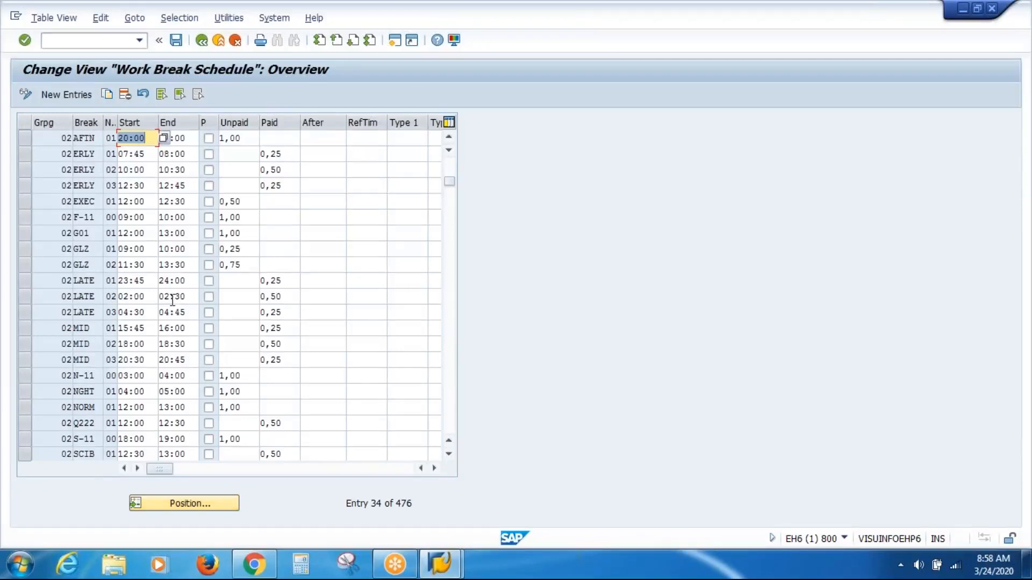
click(202, 41)
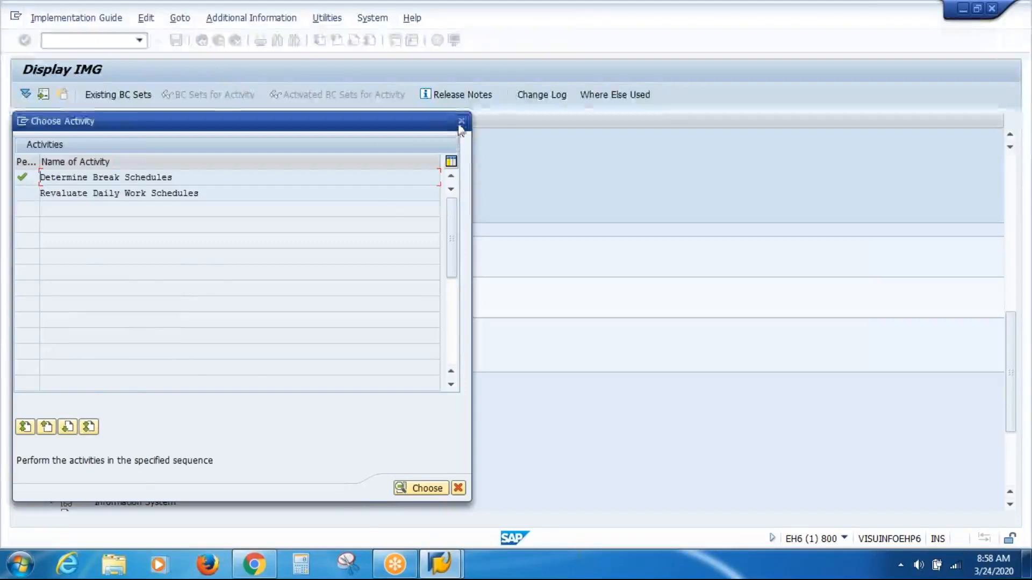
click(461, 124)
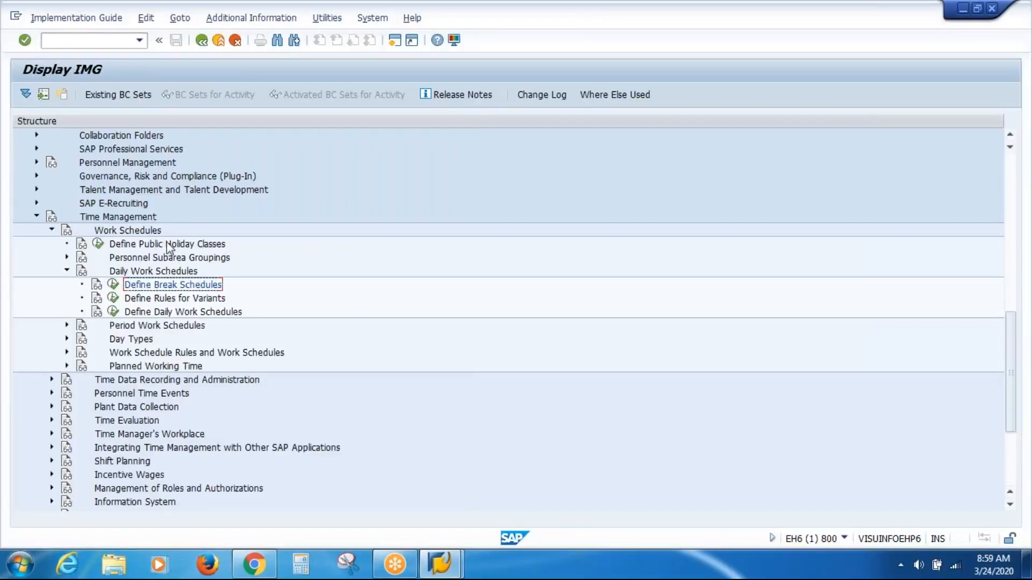
Step: Open Group Personnel Subareas for the Work Schedule under Personnel Subarea Groupings for country USA
click(143, 258)
click(67, 256)
click(209, 271)
click(112, 272)
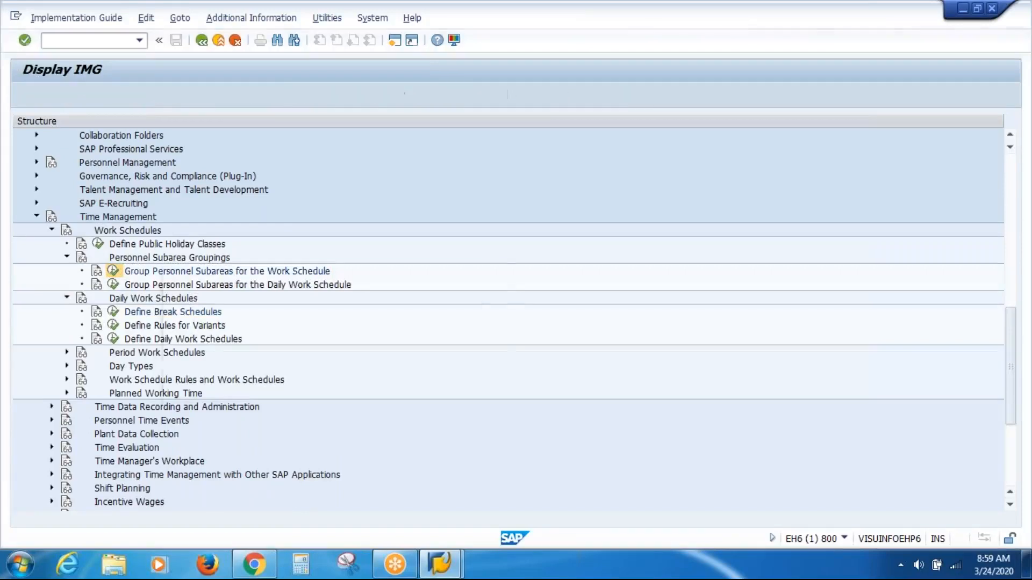
text(USA)
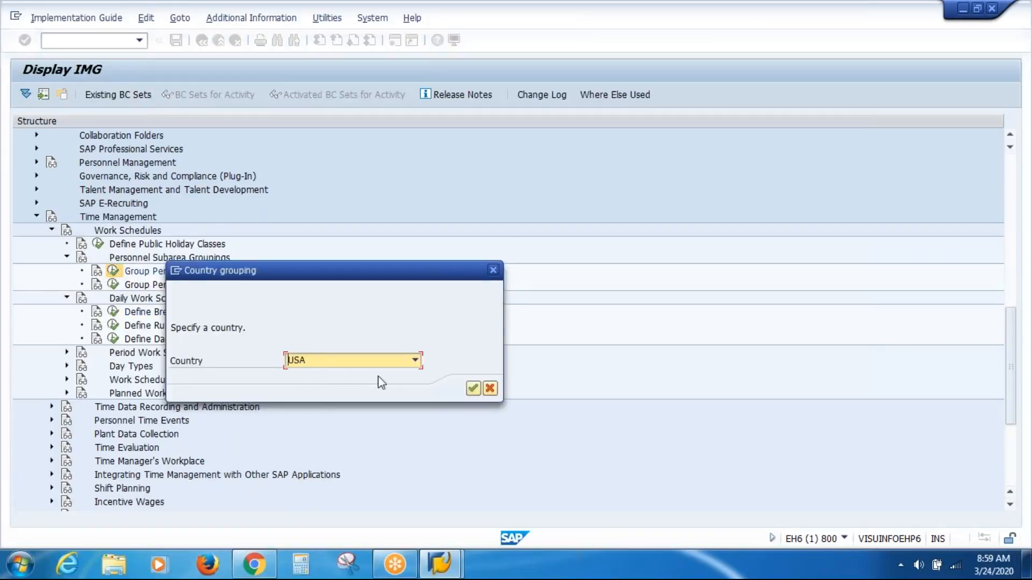
key(Return)
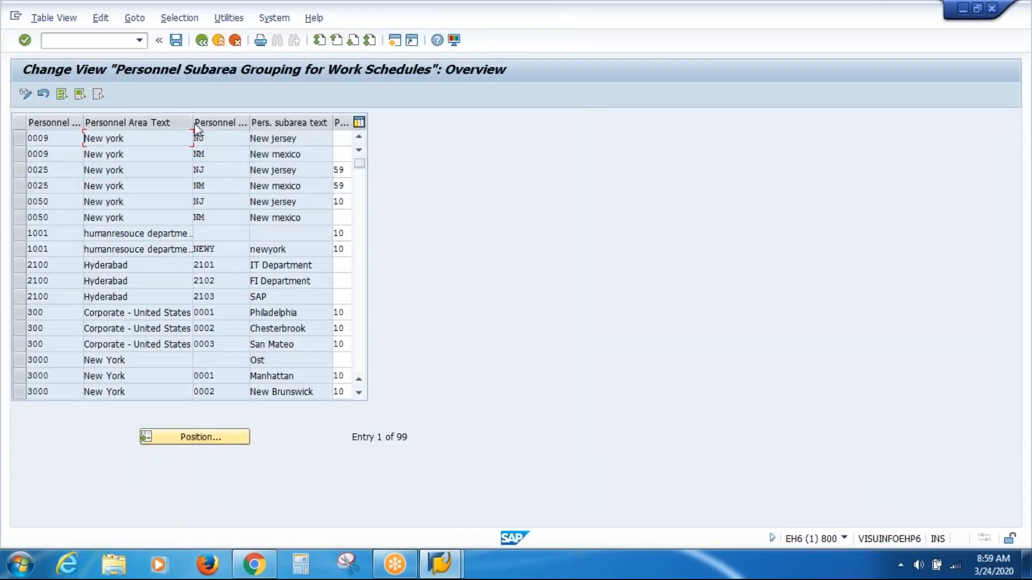
Step: Narrow the personnel area text column and position the subarea grouping table at personnel area V
drag(192, 124, 167, 124)
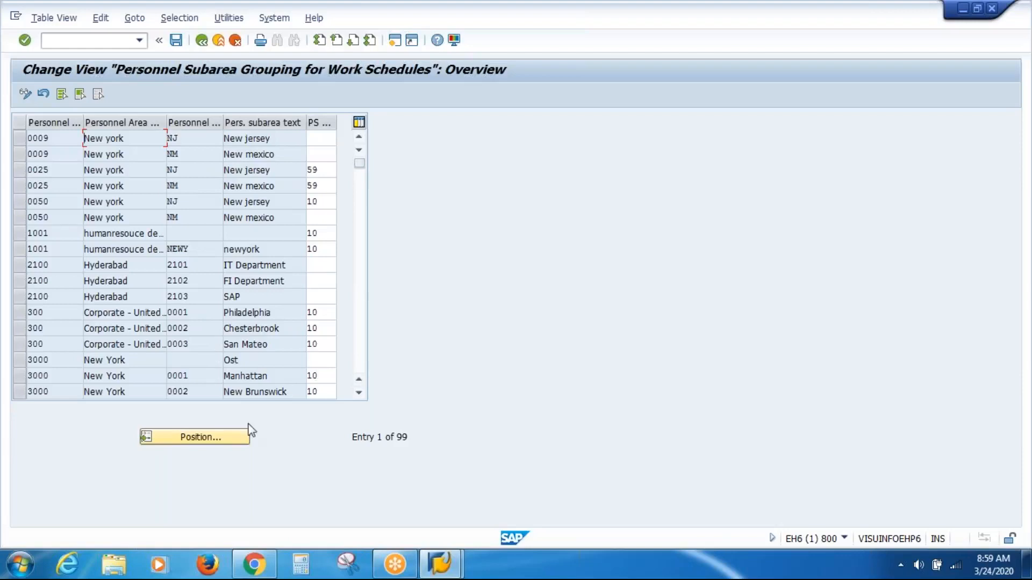
click(235, 436)
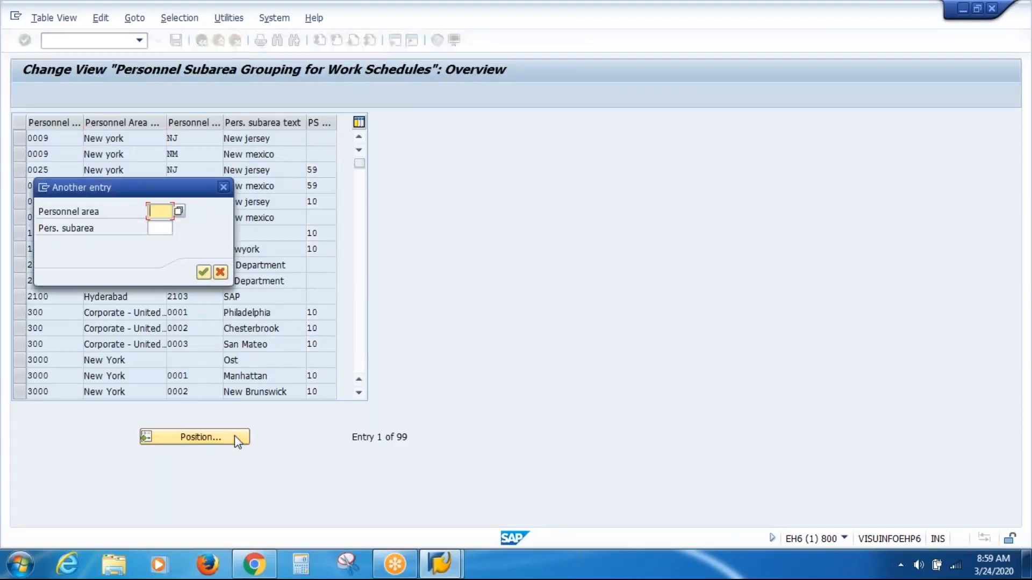
text(V)
key(Return)
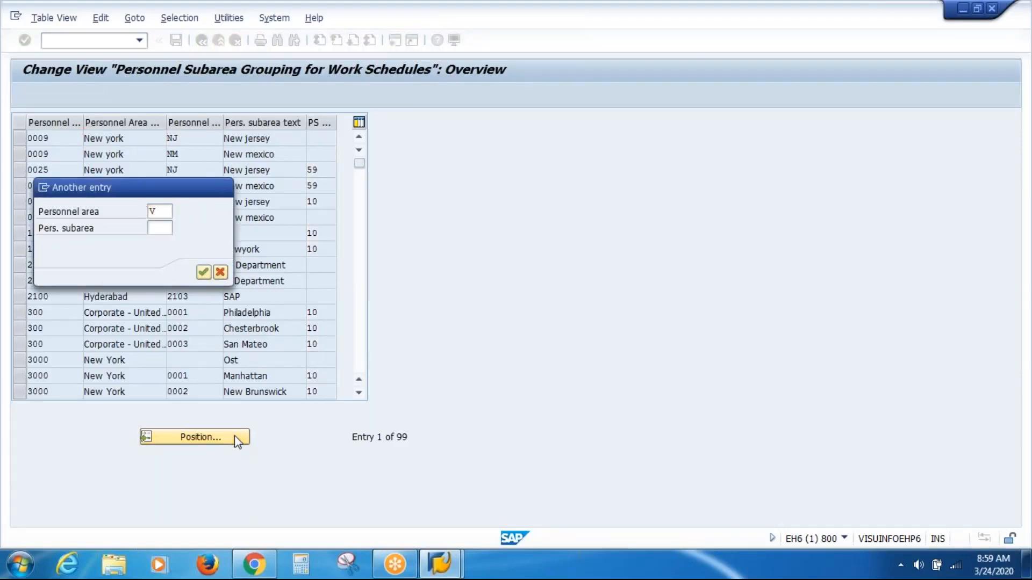
key(Return)
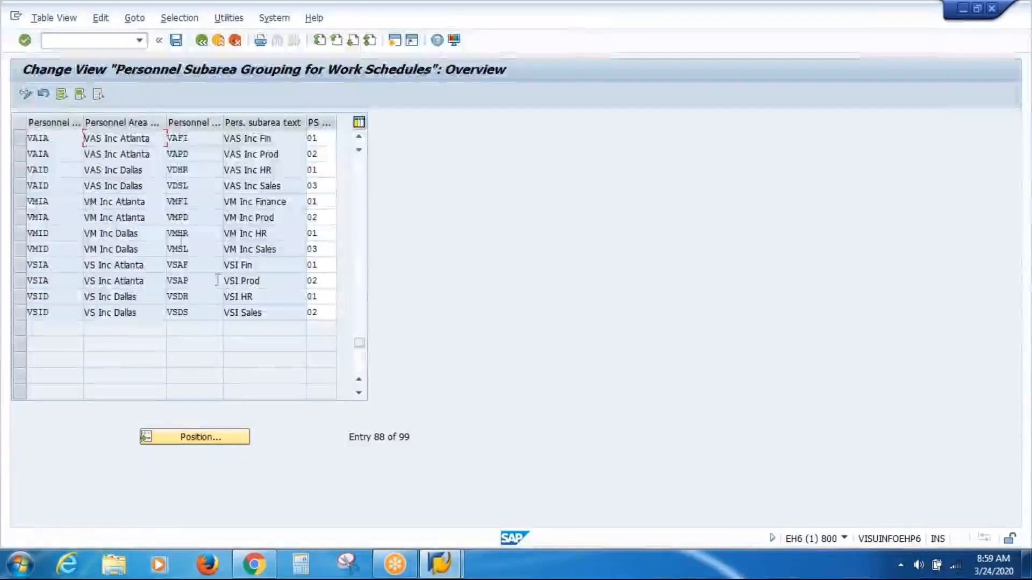
Step: Select the four VAIA and VAID rows to review their subarea groupings, then return to the IMG structure
click(20, 141)
click(20, 158)
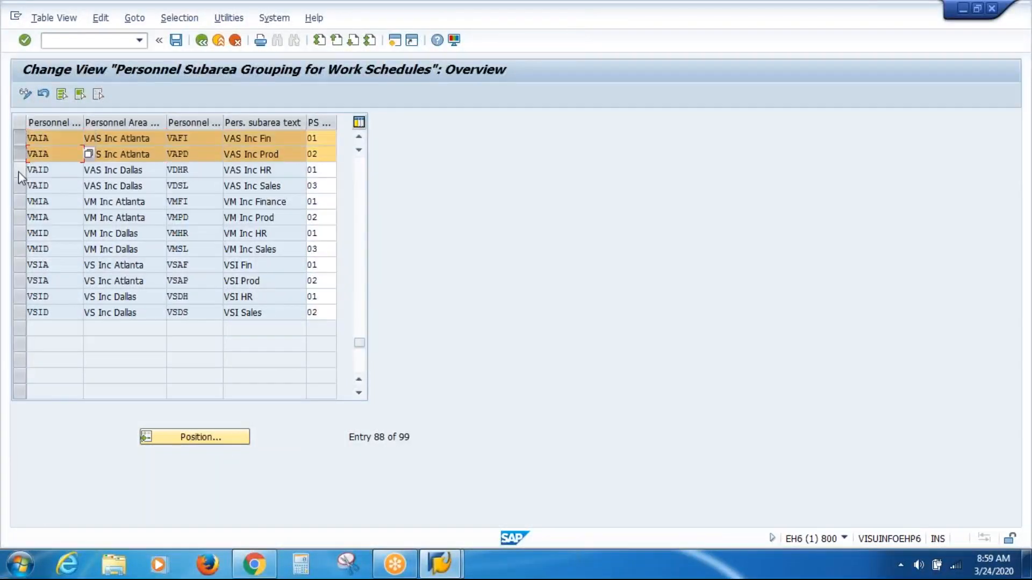
click(19, 172)
click(20, 186)
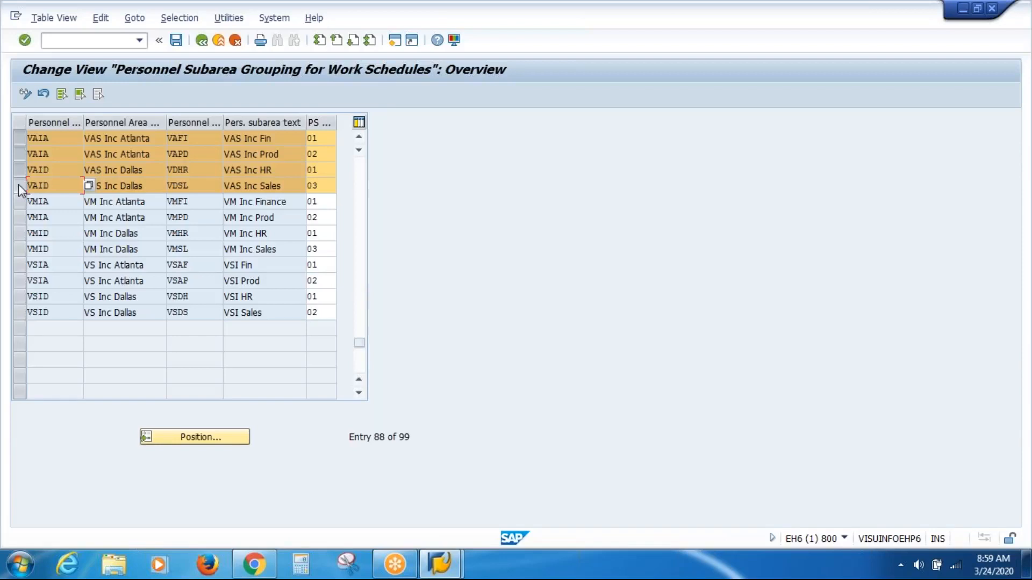
click(202, 40)
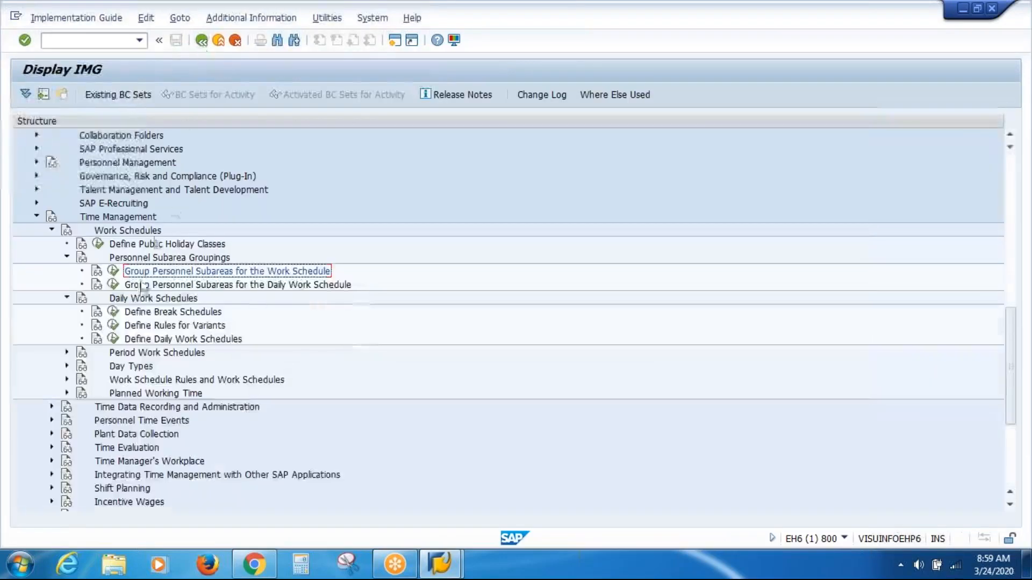
Step: Reopen the Determine Break Schedules table and place the cursor on the first ERLY entry of grouping 01
click(148, 312)
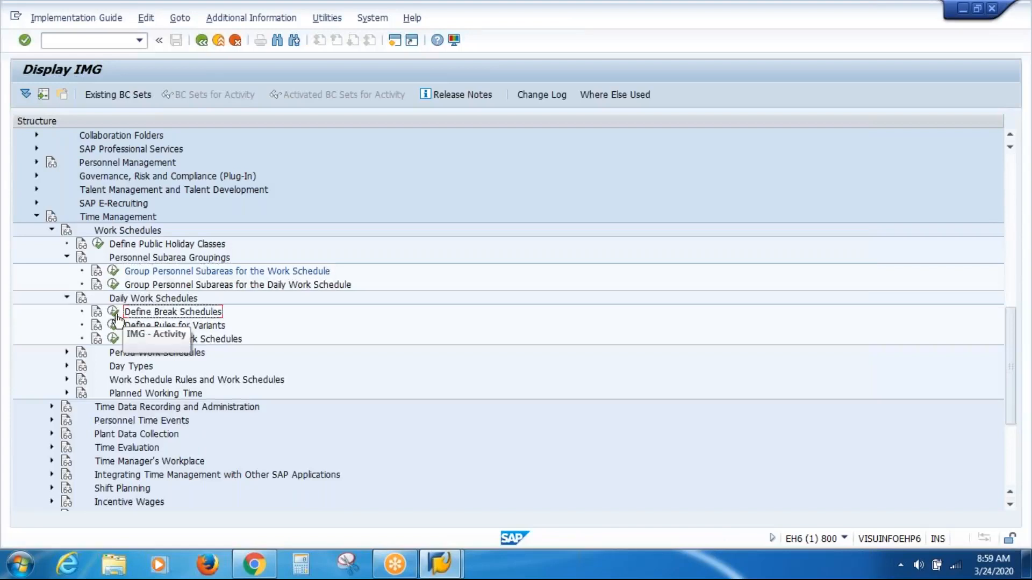
click(114, 312)
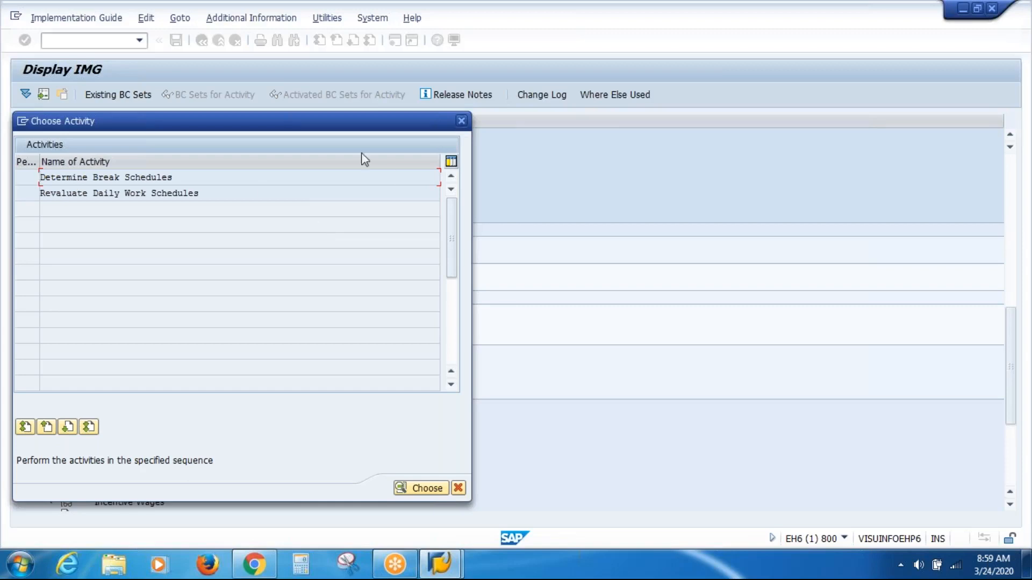
double_click(168, 178)
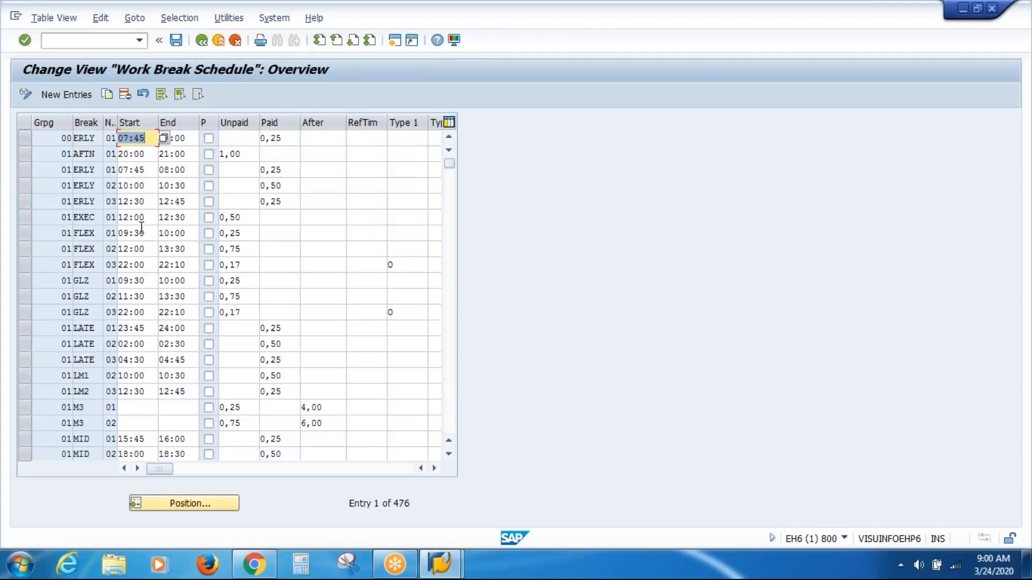
click(53, 168)
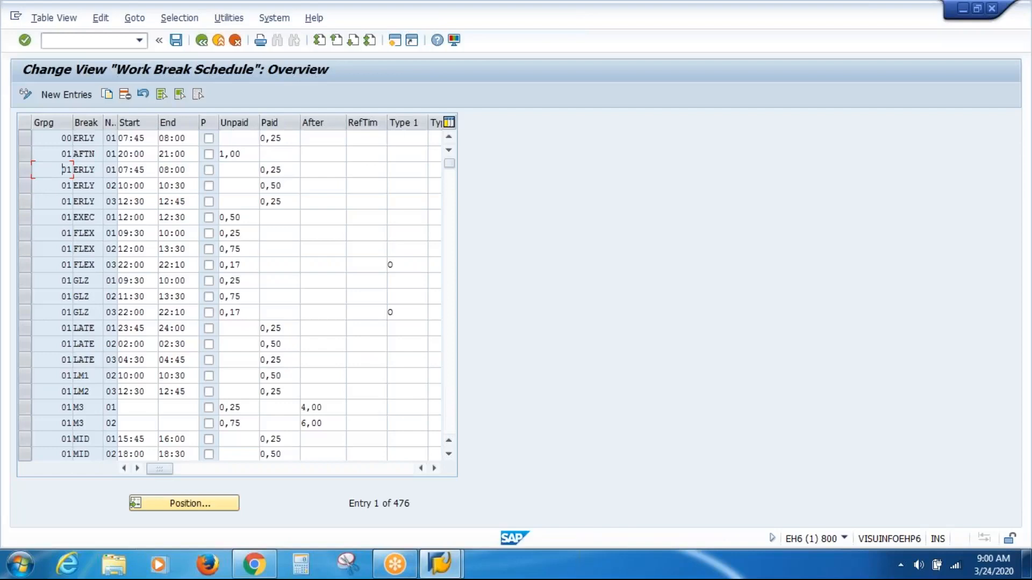
Step: Select the grouping 00 ERLY row and examine its break name, start time, end time and paid hours
click(24, 141)
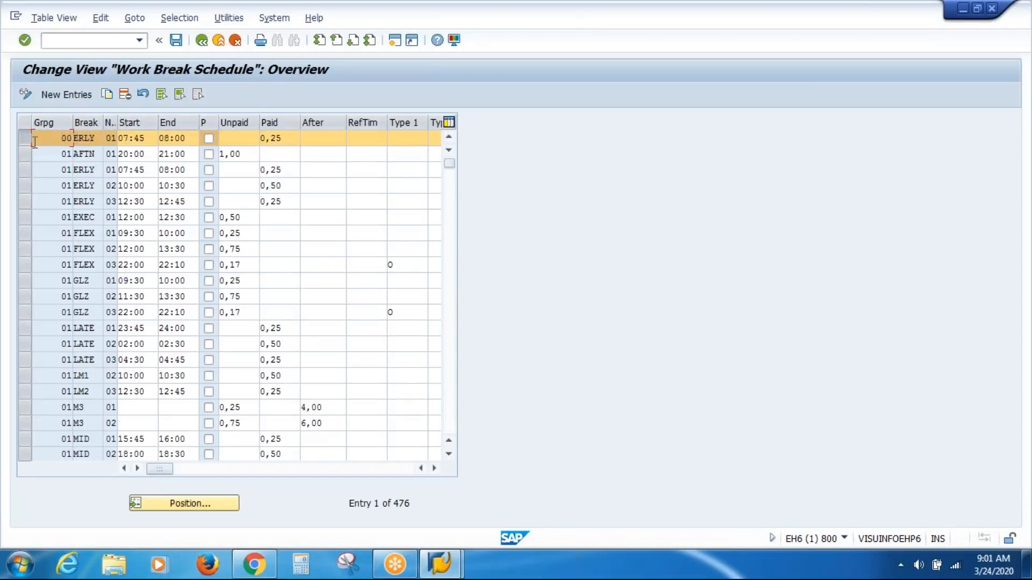
click(99, 140)
drag(99, 140, 66, 139)
click(149, 137)
drag(149, 138, 115, 138)
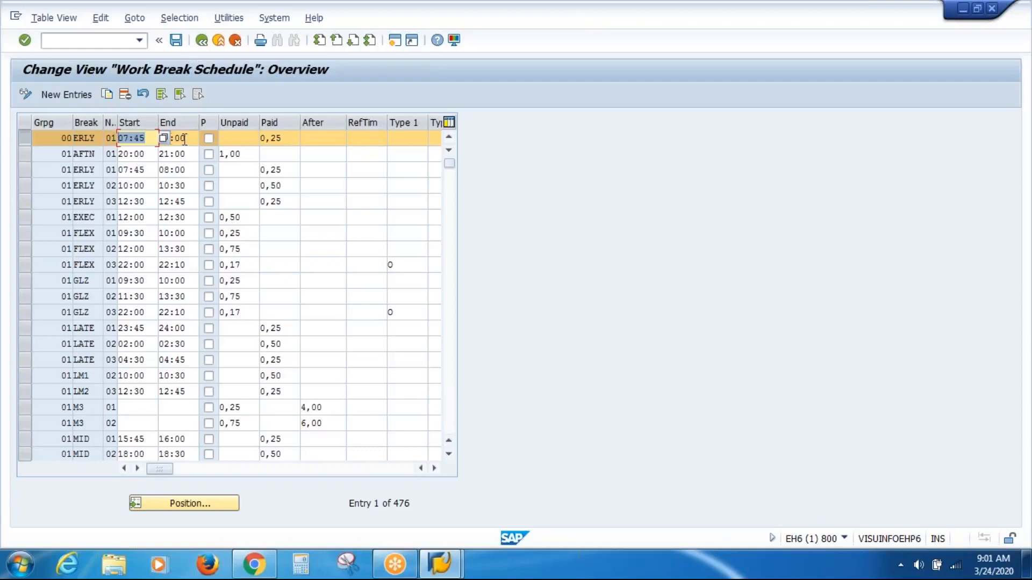
drag(192, 140, 148, 139)
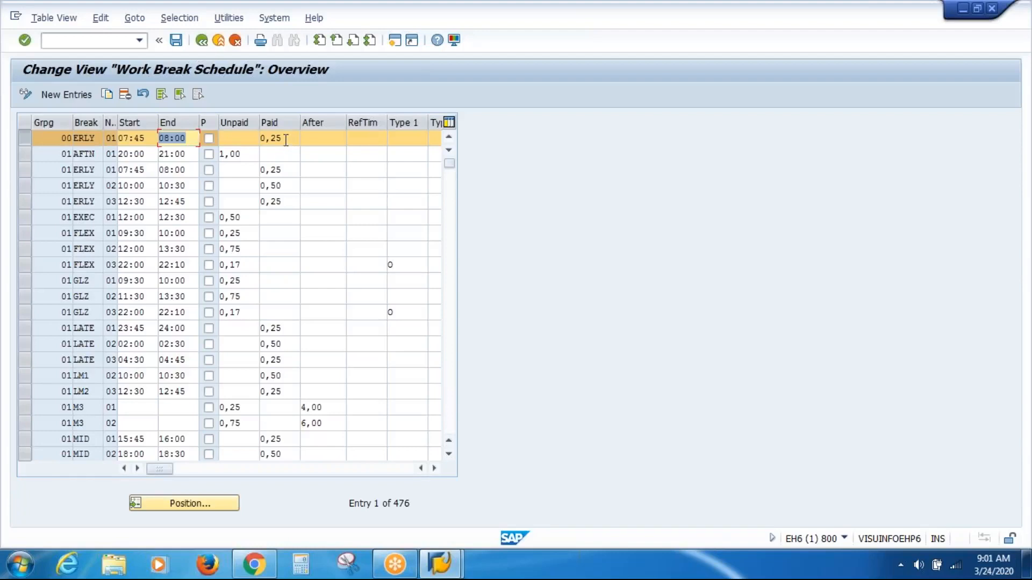
click(193, 140)
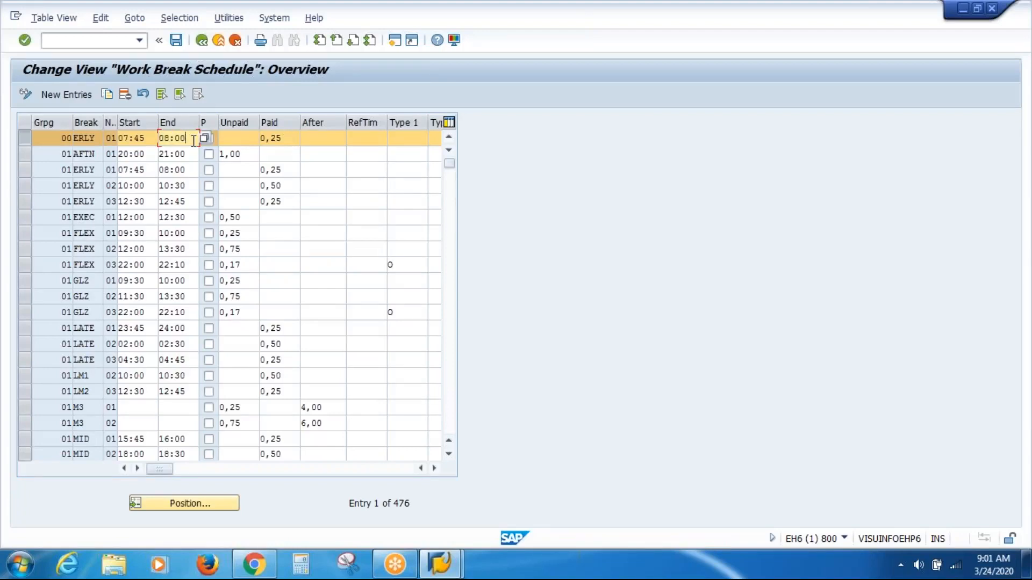
click(290, 137)
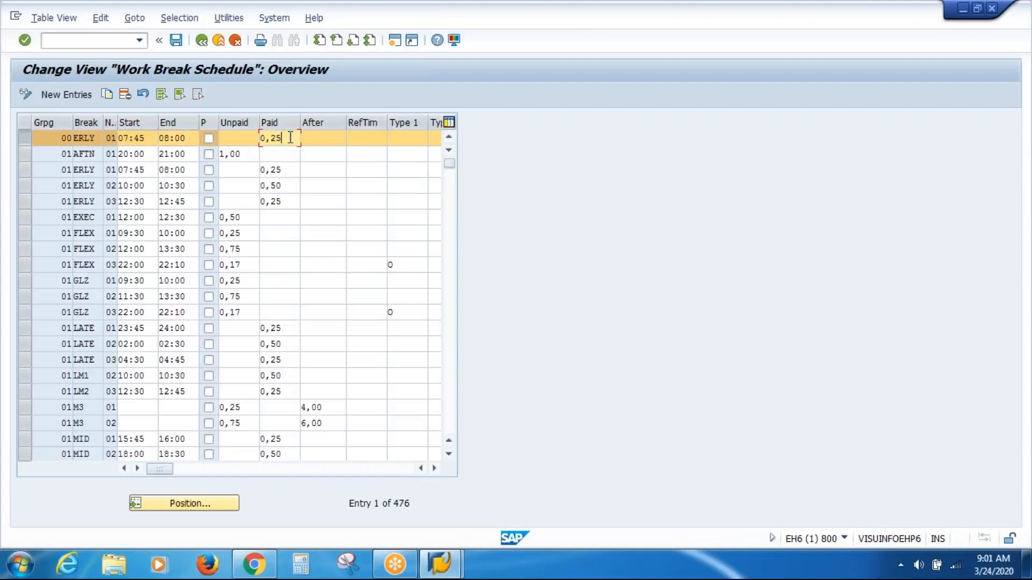
drag(290, 138, 216, 133)
Step: Select only the grouping 01 AFTN row and examine its start time, end time and unpaid break hours
click(25, 156)
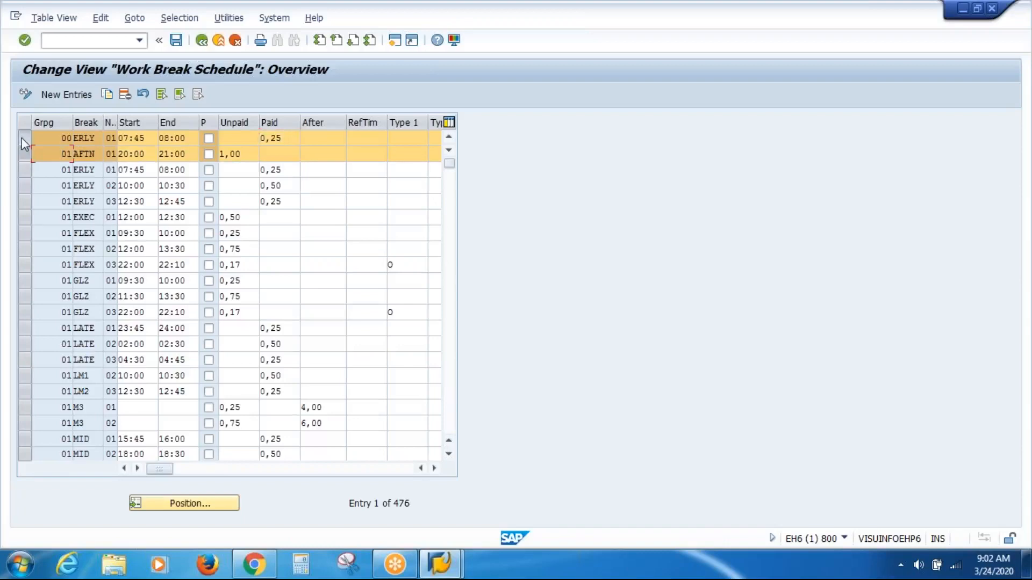
click(22, 138)
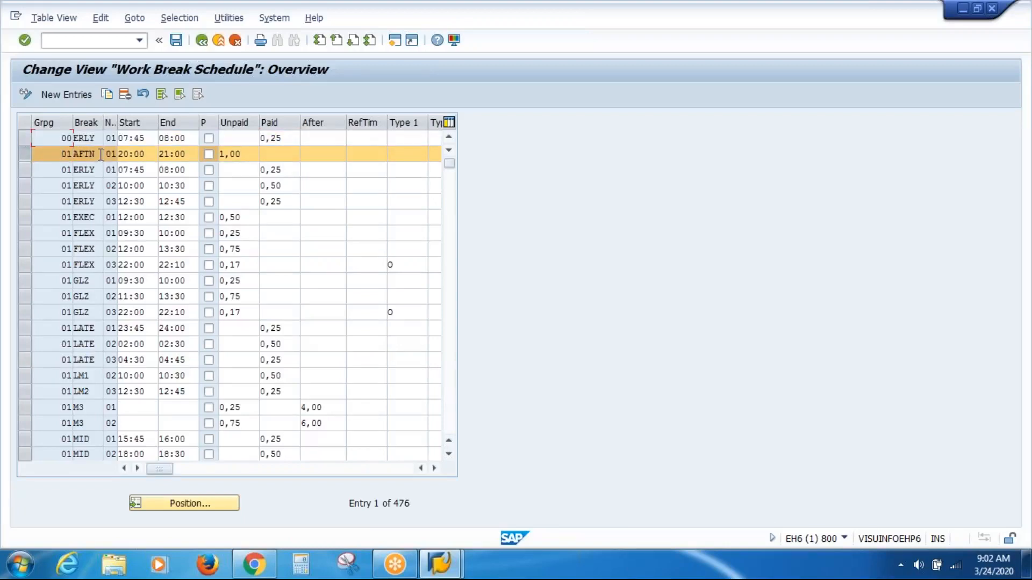
drag(101, 155, 43, 159)
click(145, 155)
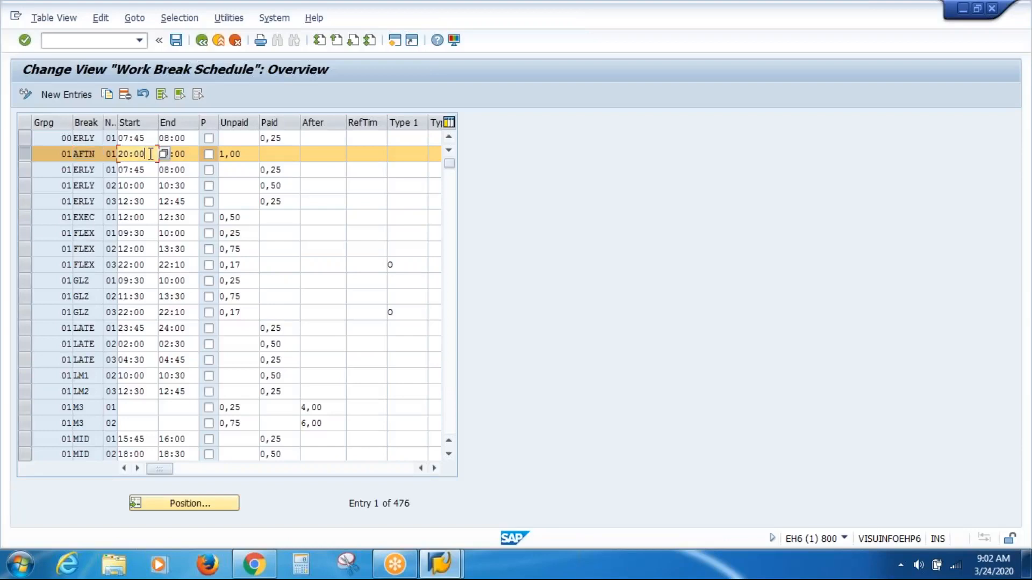
drag(145, 154, 107, 159)
drag(189, 155, 129, 160)
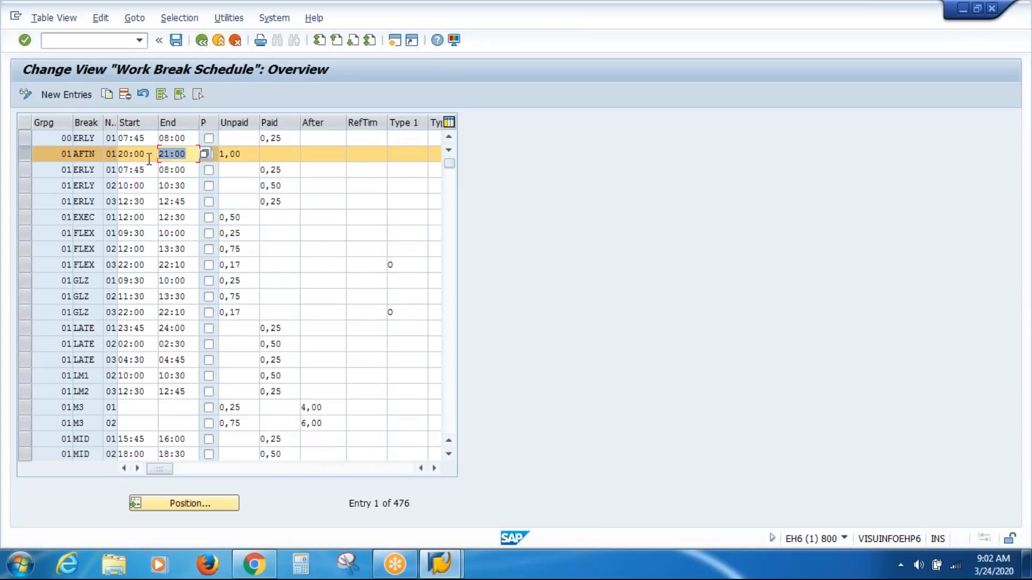
click(151, 160)
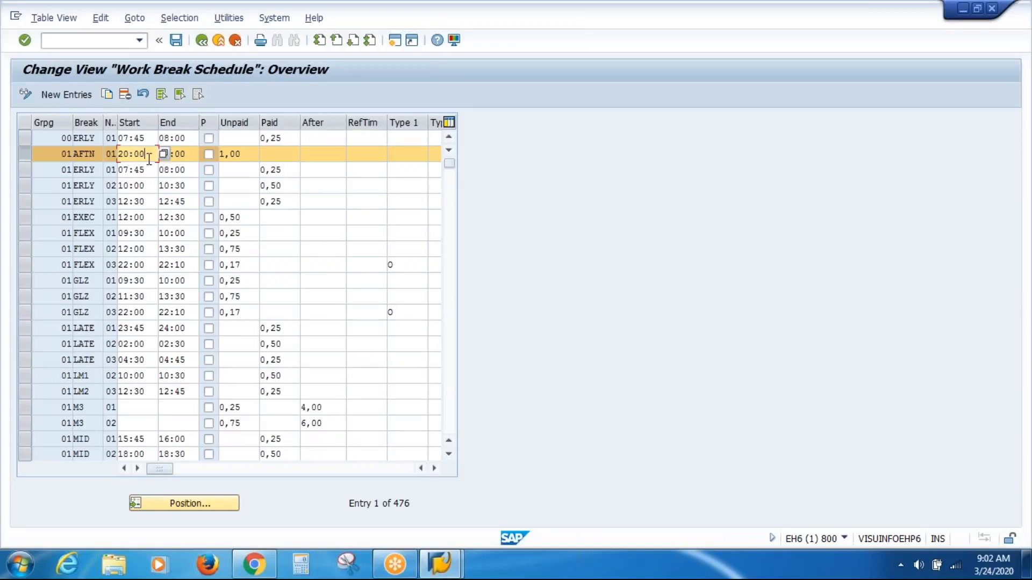
click(249, 154)
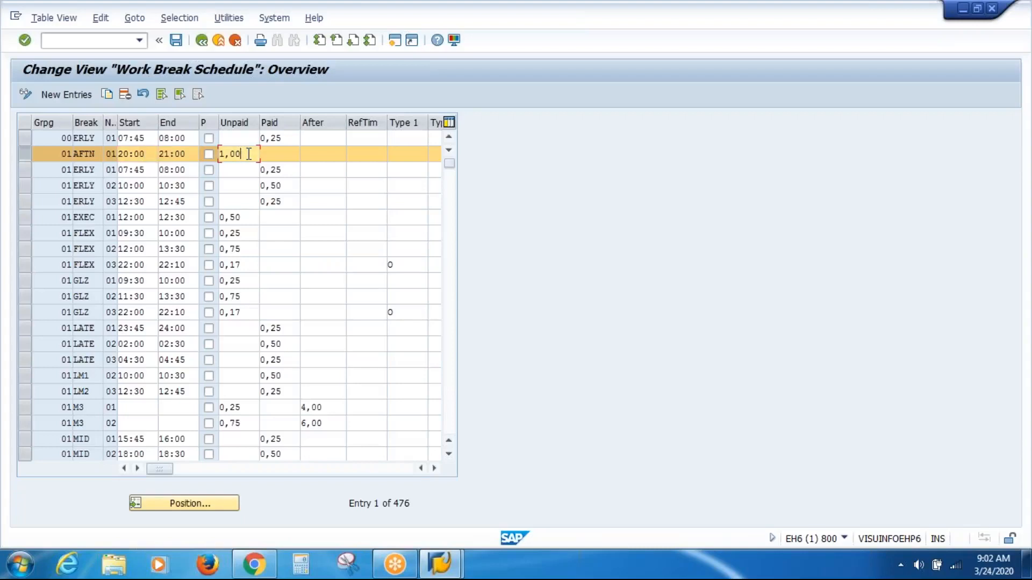
drag(249, 154, 221, 154)
Step: Select the three grouping 01 ERLY rows, then narrow the Grpg column and widen the No column
click(26, 170)
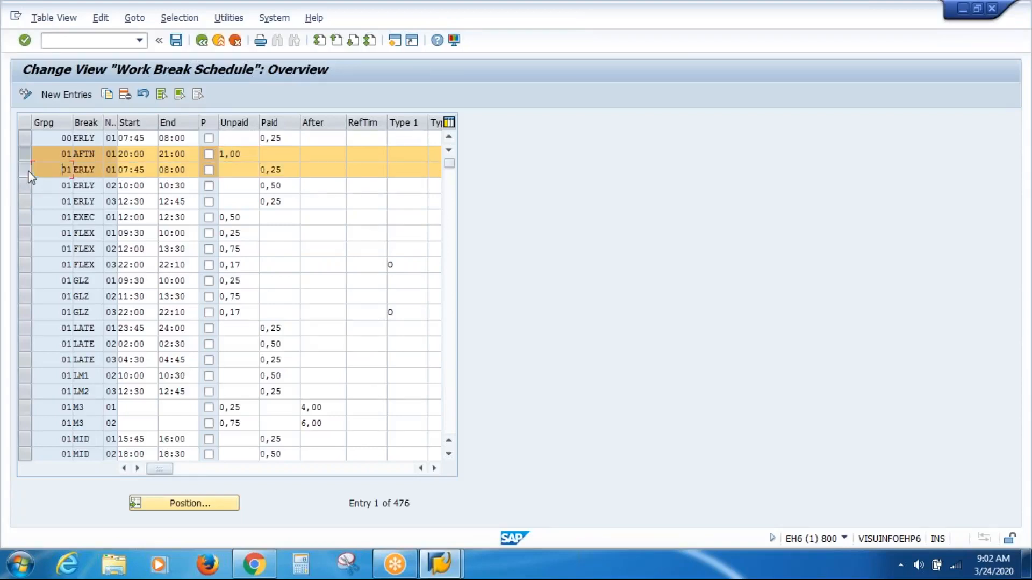
click(26, 155)
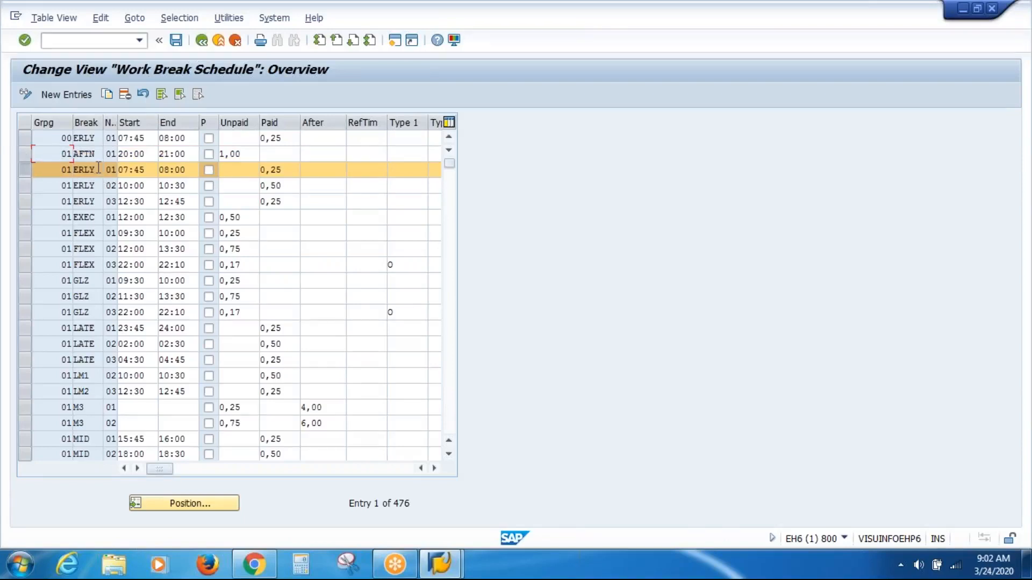
drag(98, 167, 43, 179)
click(25, 189)
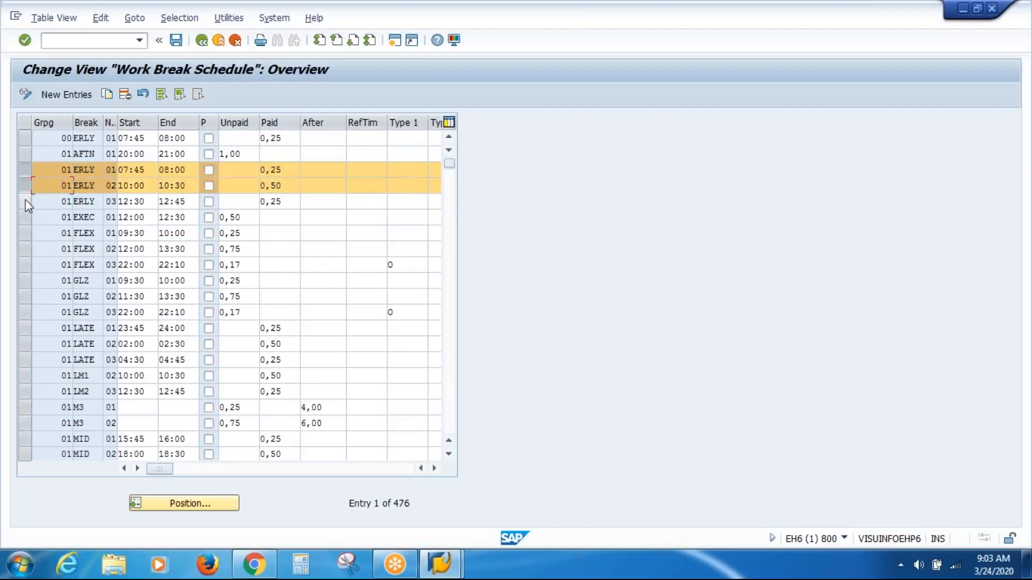
click(24, 202)
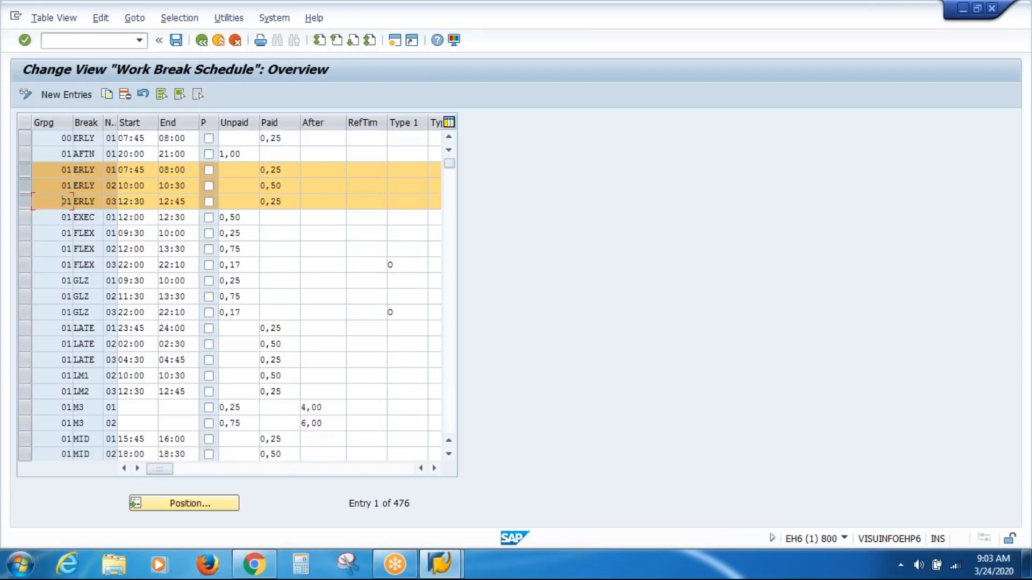
drag(72, 123, 56, 123)
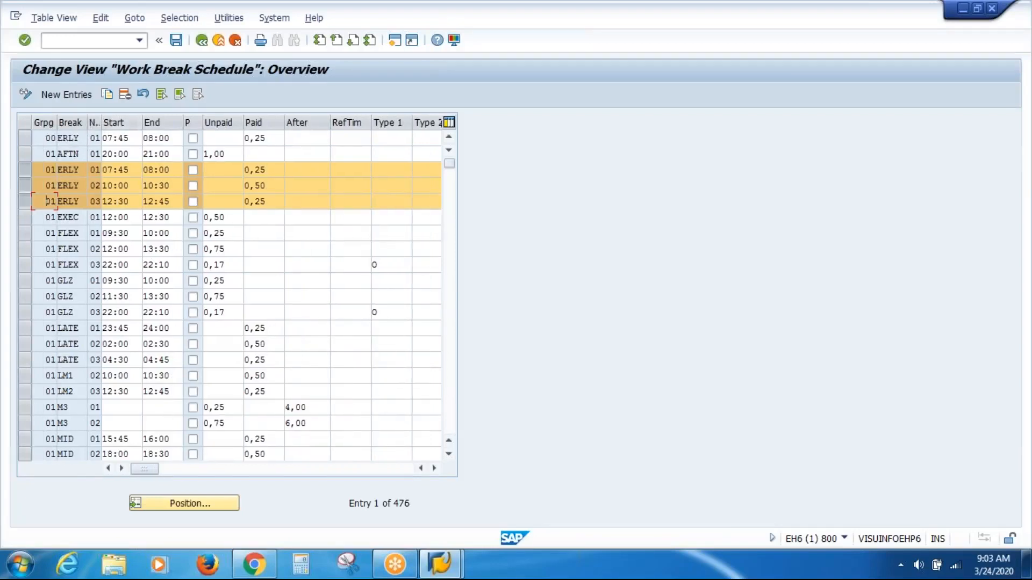
drag(102, 123, 128, 124)
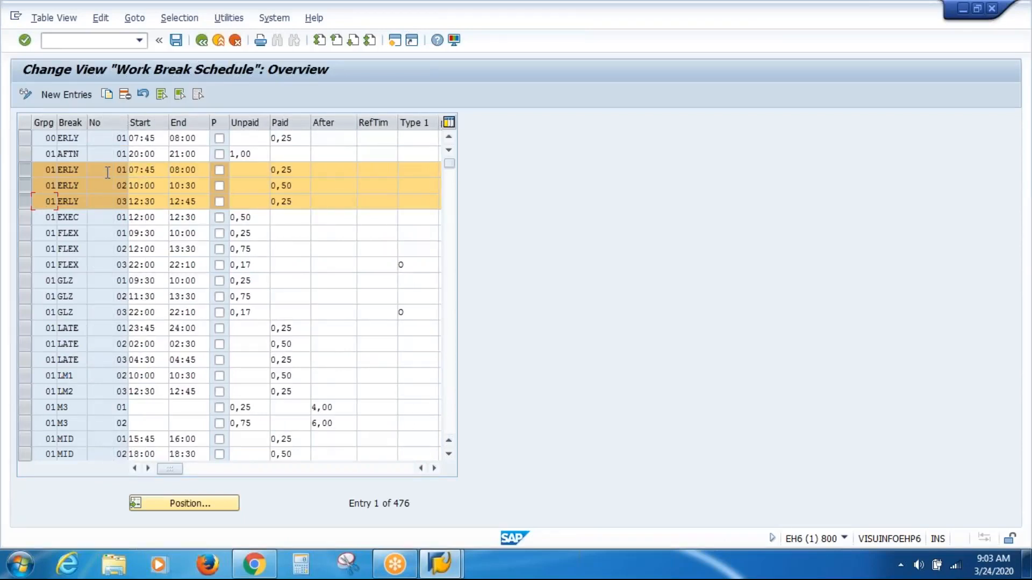
Step: Examine the sequence numbers, start and end times and paid hours of the grouping 01 ERLY breaks
key(Down)
key(Down)
click(159, 188)
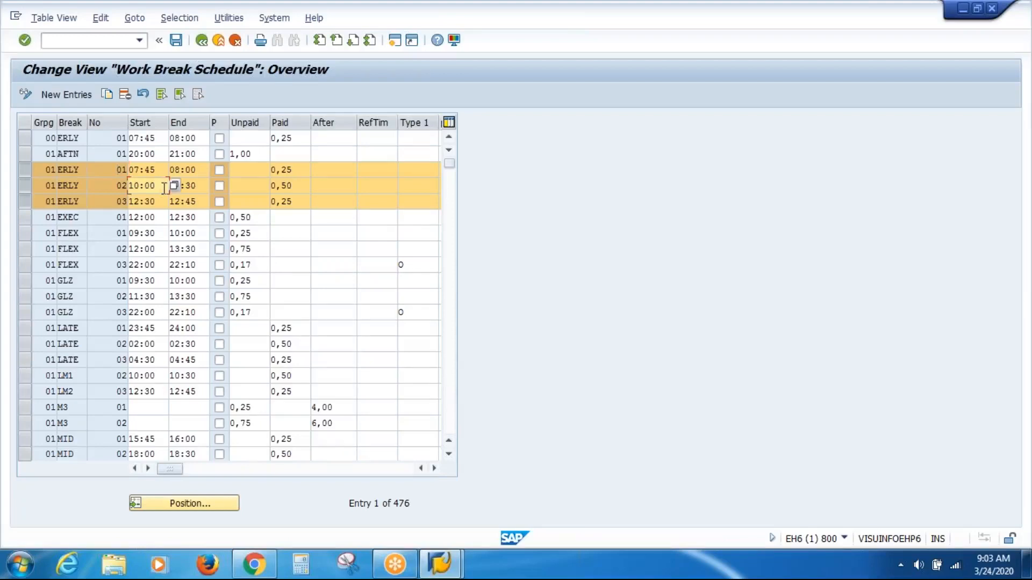
click(200, 185)
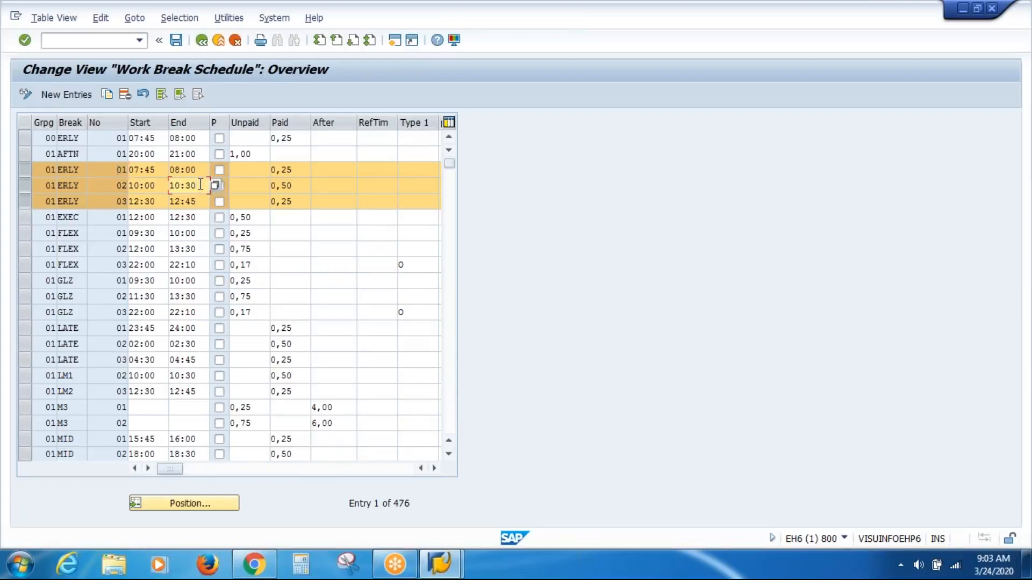
click(299, 185)
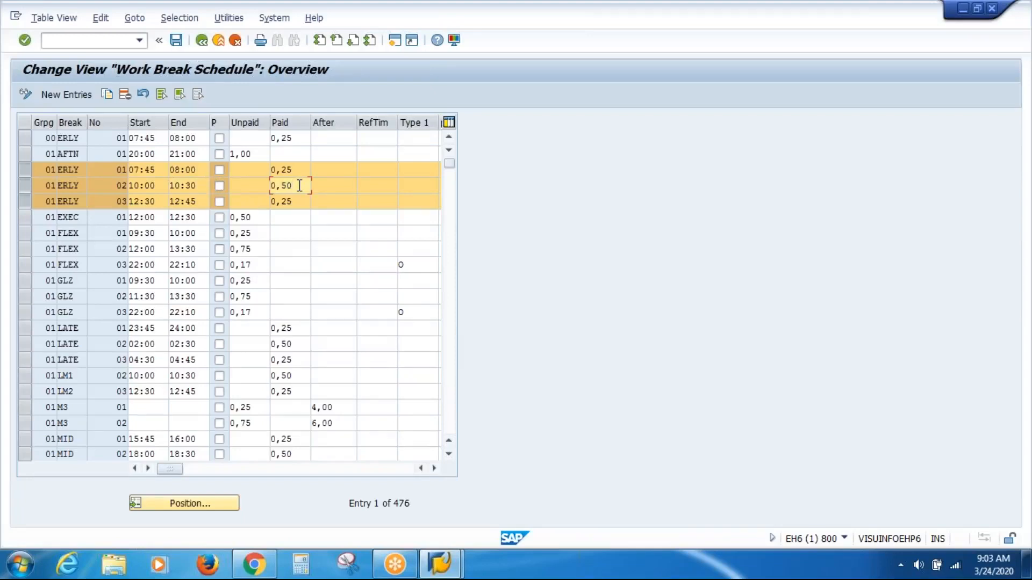
click(160, 200)
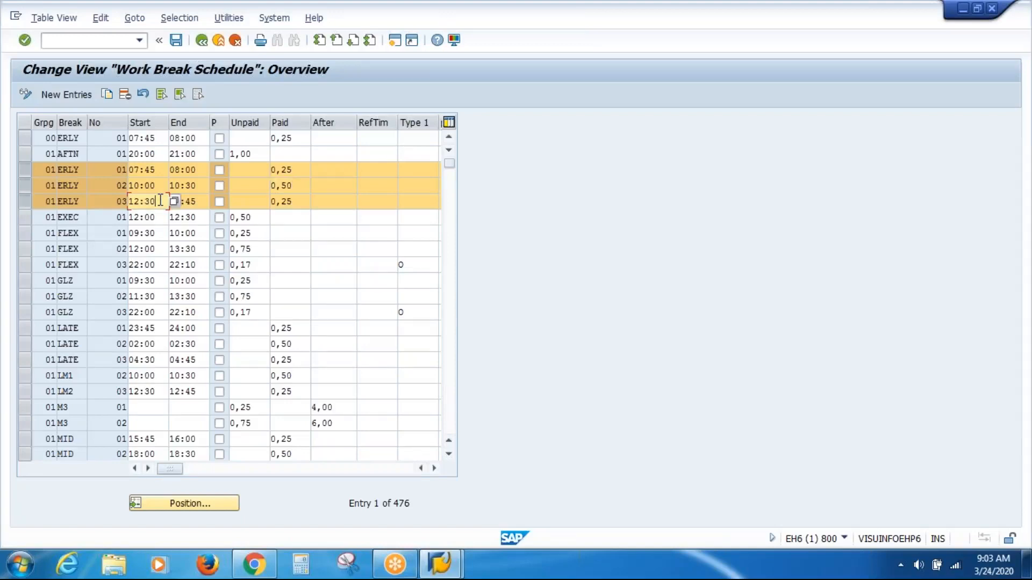
click(204, 203)
click(303, 202)
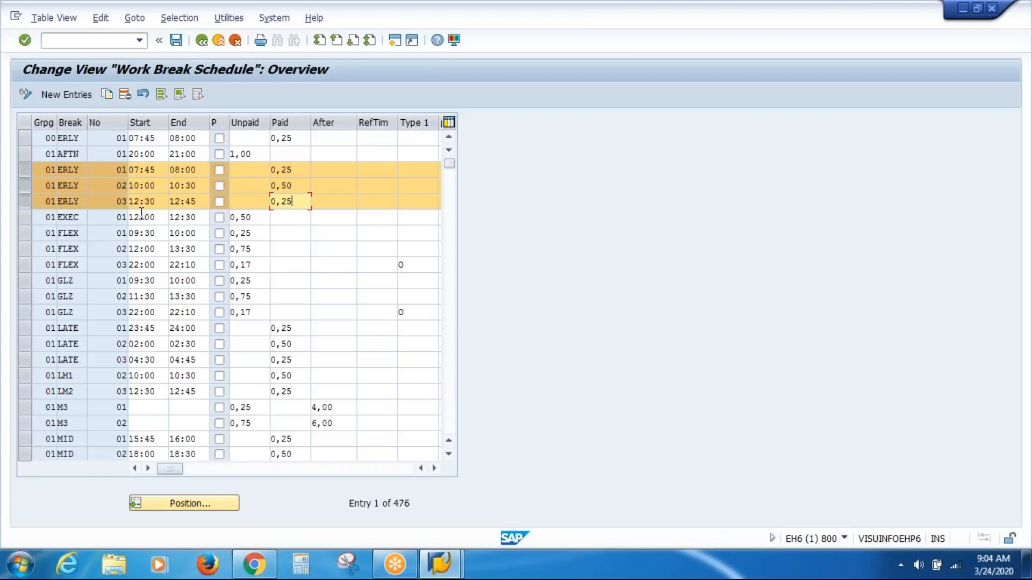
click(105, 181)
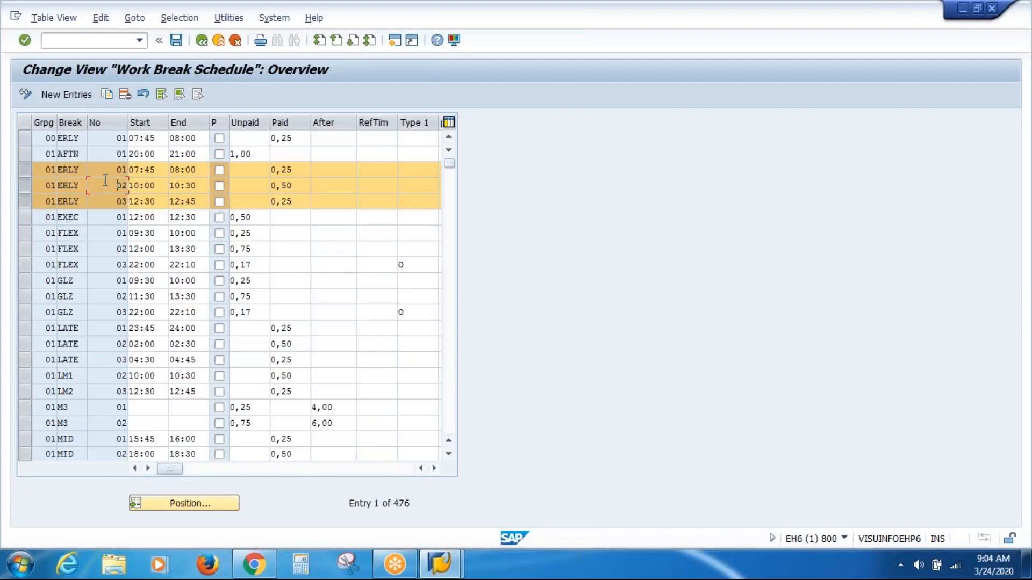
key(Down)
Step: Add the two grouping 01 M3 rows to the selection and examine their After and Unpaid values, moving the error dialog aside
click(23, 410)
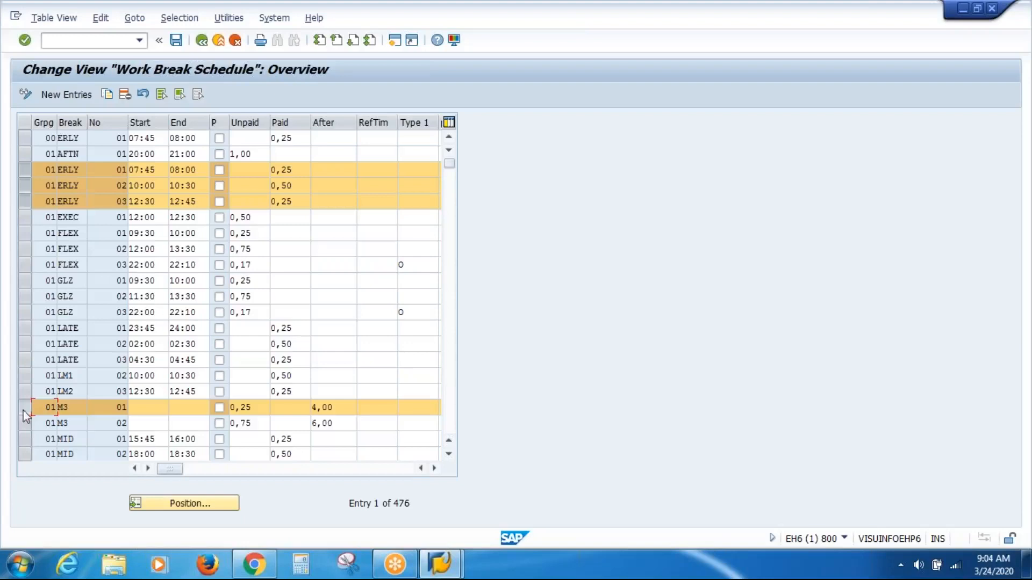
click(24, 425)
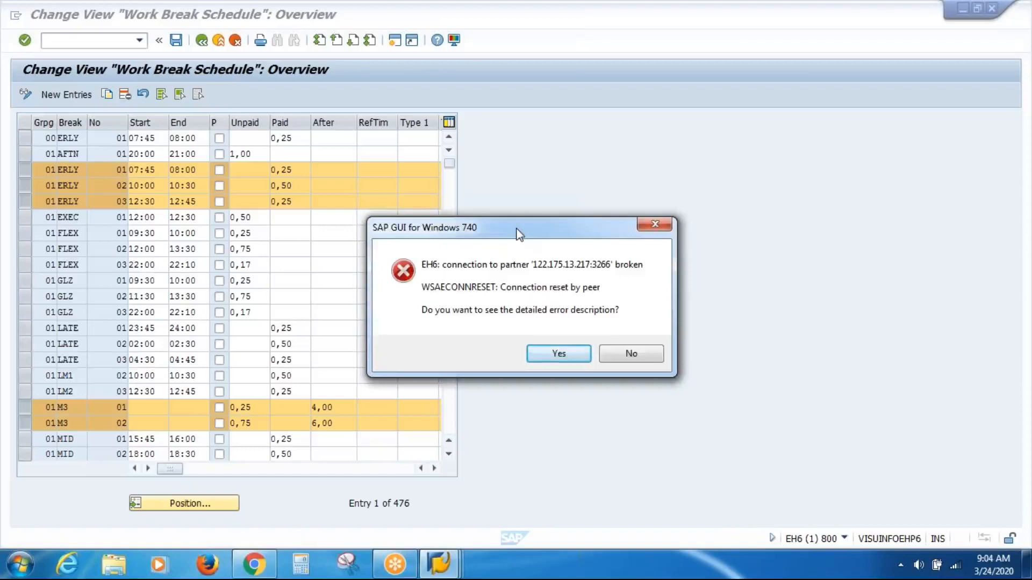
drag(517, 234, 853, 99)
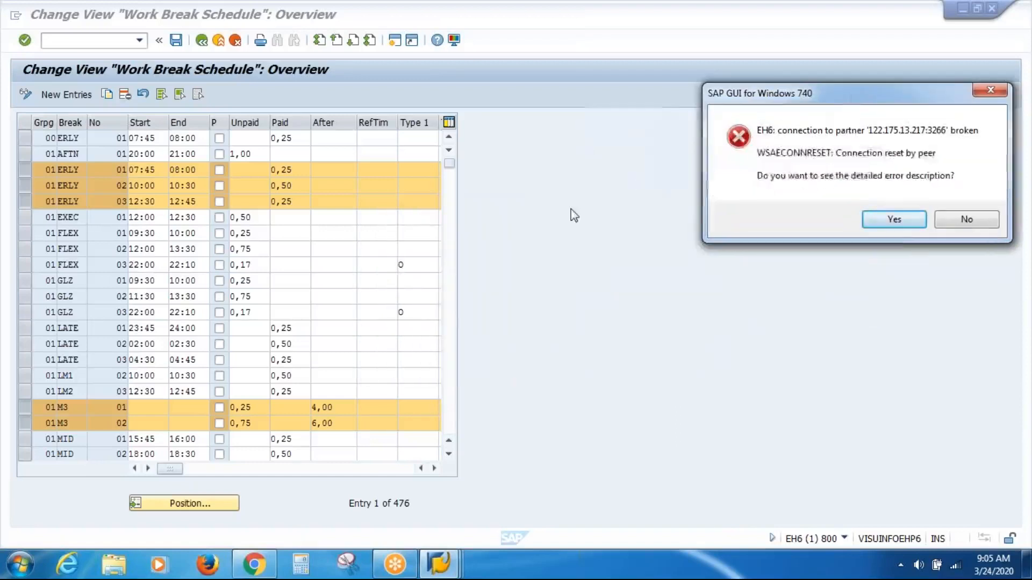
click(350, 408)
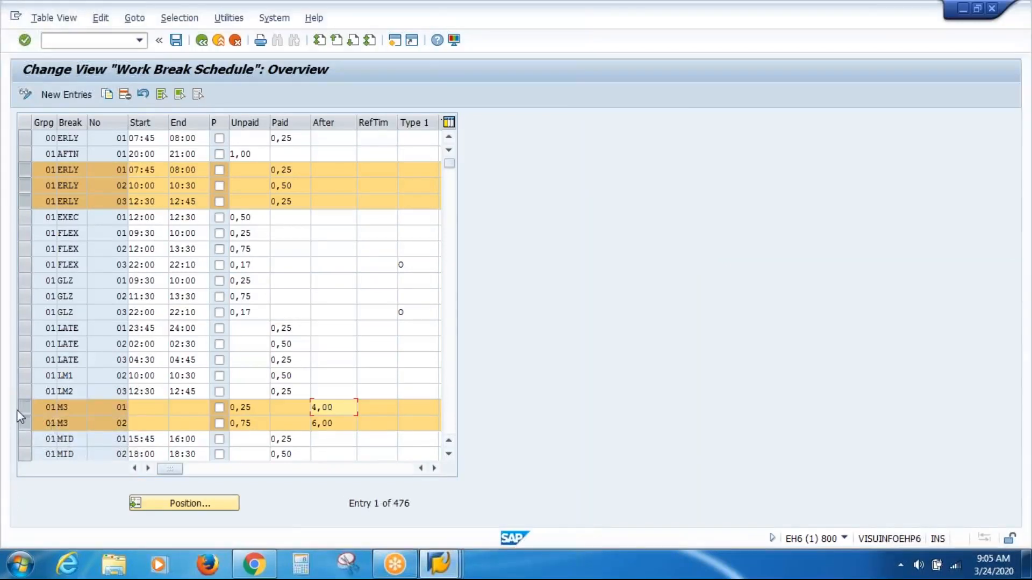
click(259, 411)
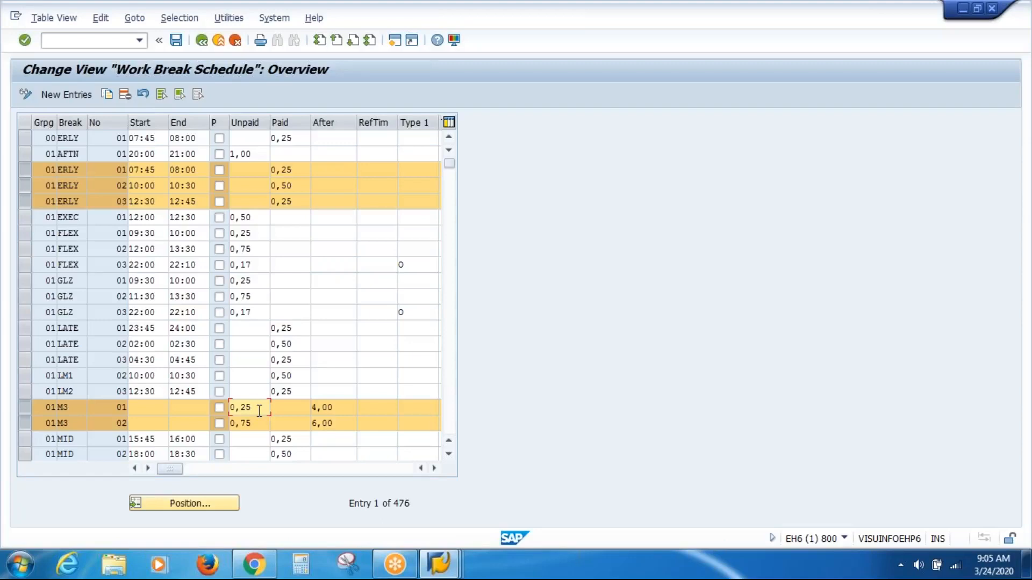
click(347, 422)
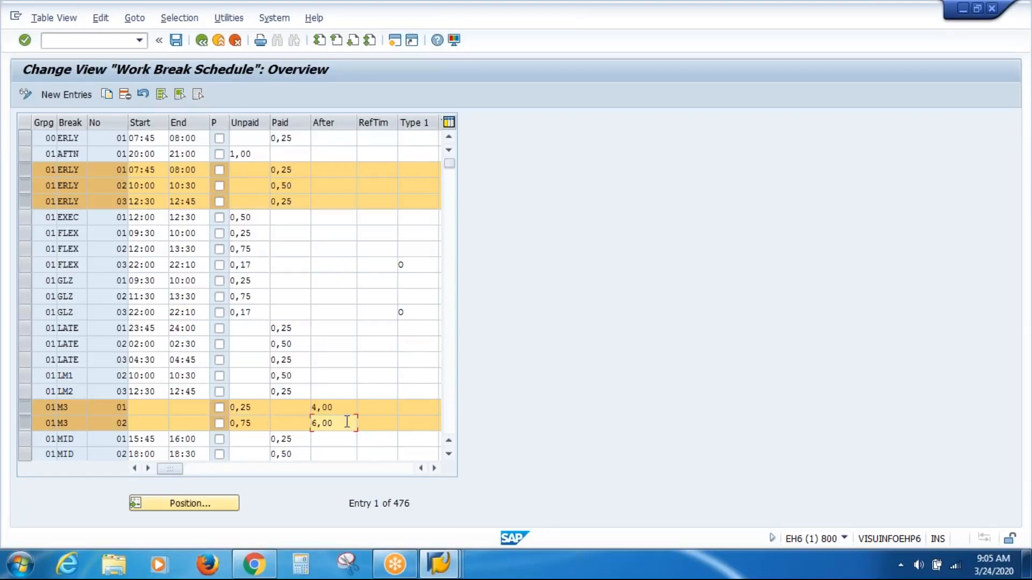
click(253, 423)
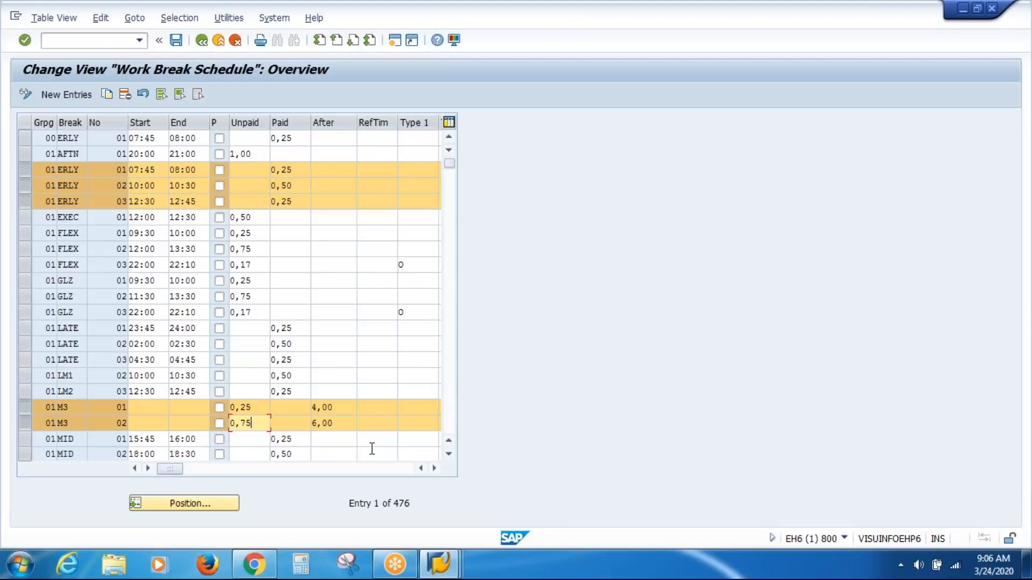
Step: Dismiss the broken-connection error without viewing its detailed description
click(450, 457)
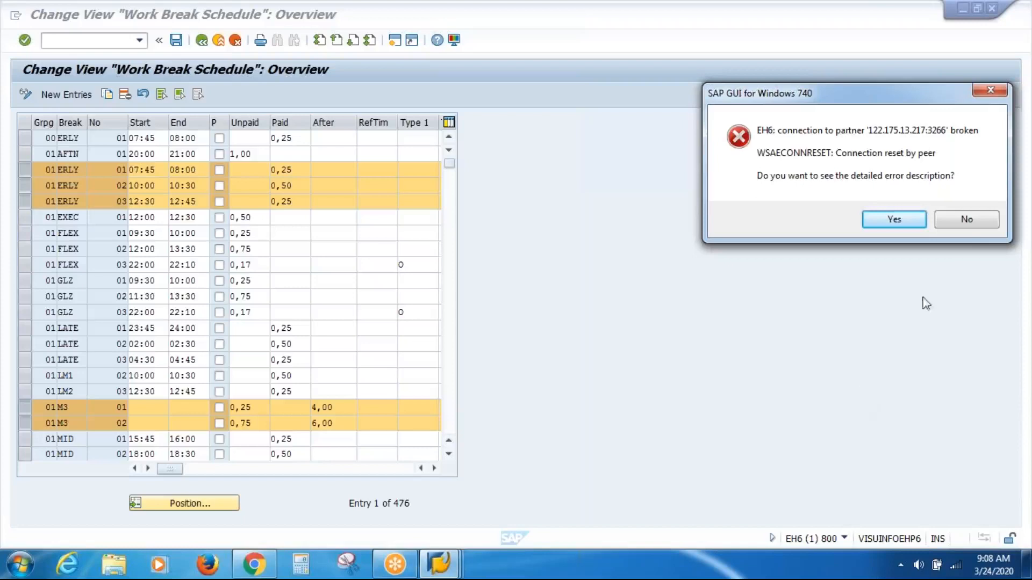
click(972, 221)
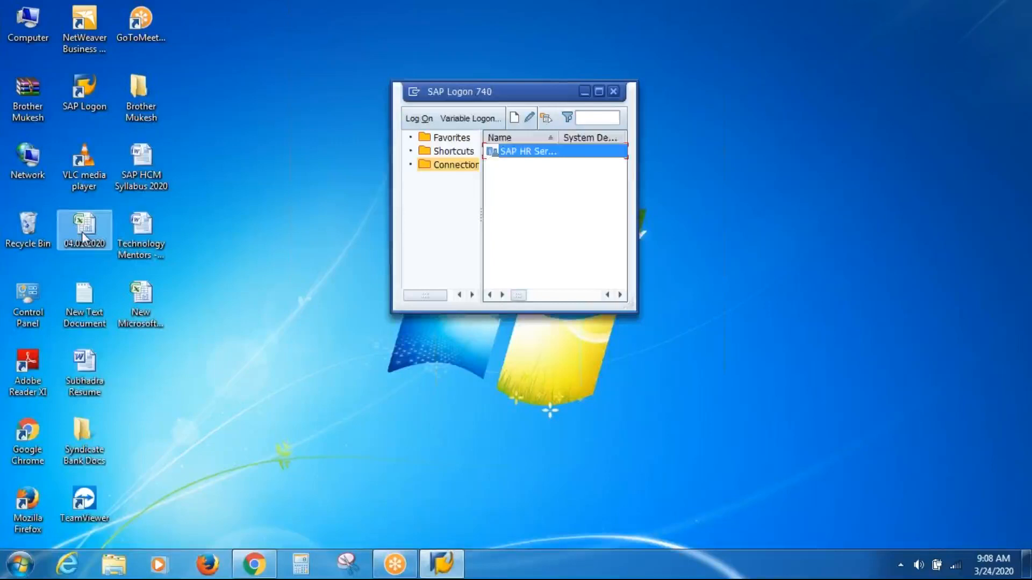
Step: Open the 04.01.2020 workbook from the desktop in Excel and move to the blank rows below the existing notes on Sheet9
double_click(83, 237)
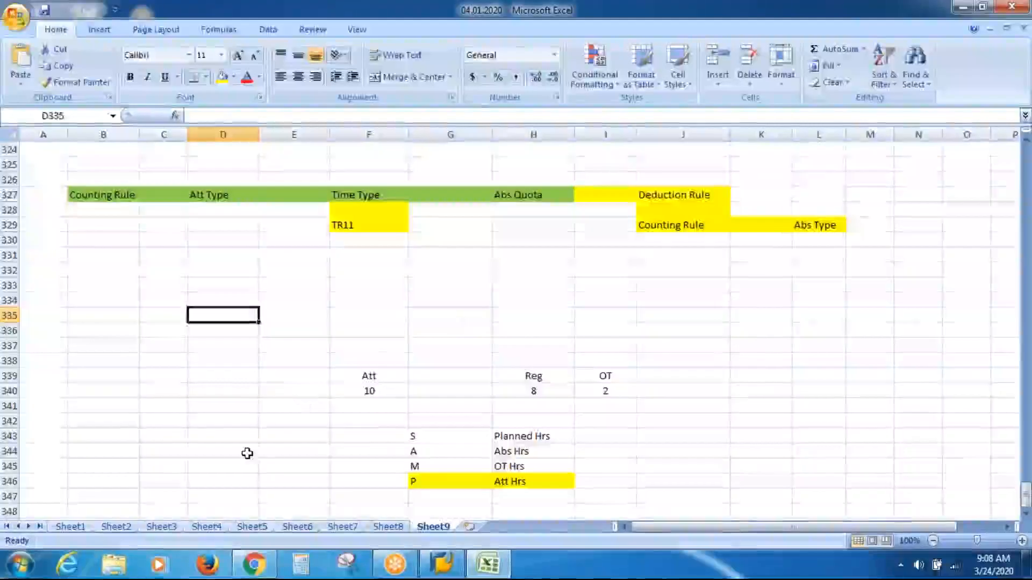
click(247, 452)
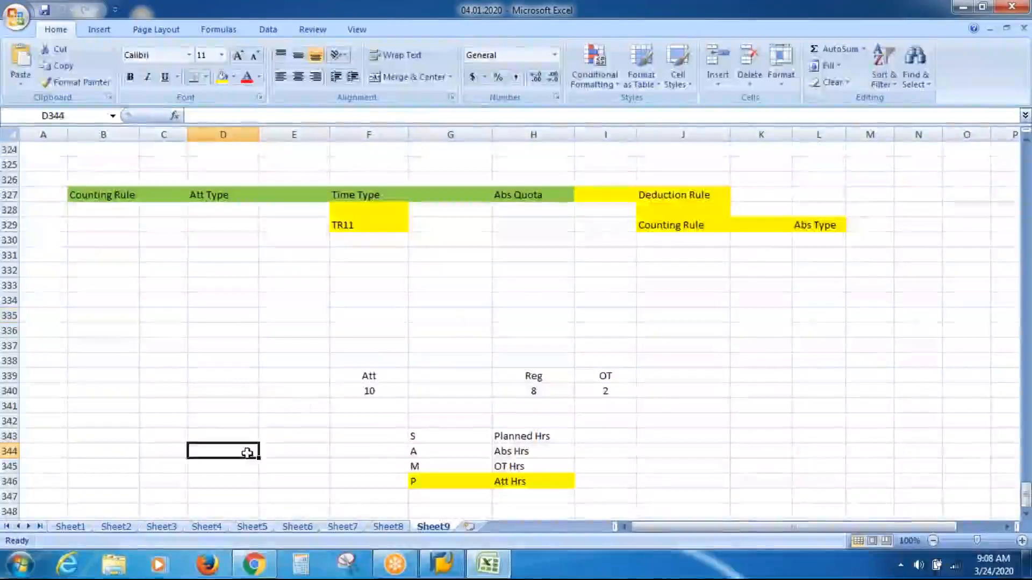
key(Down)
key(Down)
key(Down)
key(Down)
key(Down)
key(Down)
key(Down)
key(Down)
key(Down)
key(Down)
key(Down)
key(Down)
key(Down)
key(Down)
key(Down)
key(Down)
key(Down)
key(Down)
key(Down)
key(Down)
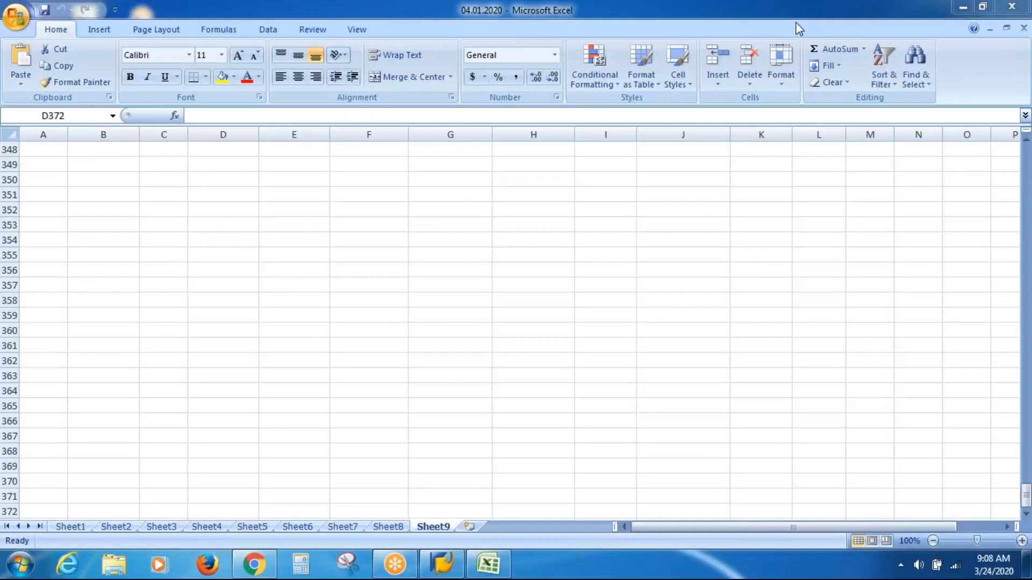
Step: Enter the working start time 8:00 in D355 and the end time 17:00 in E355
click(229, 253)
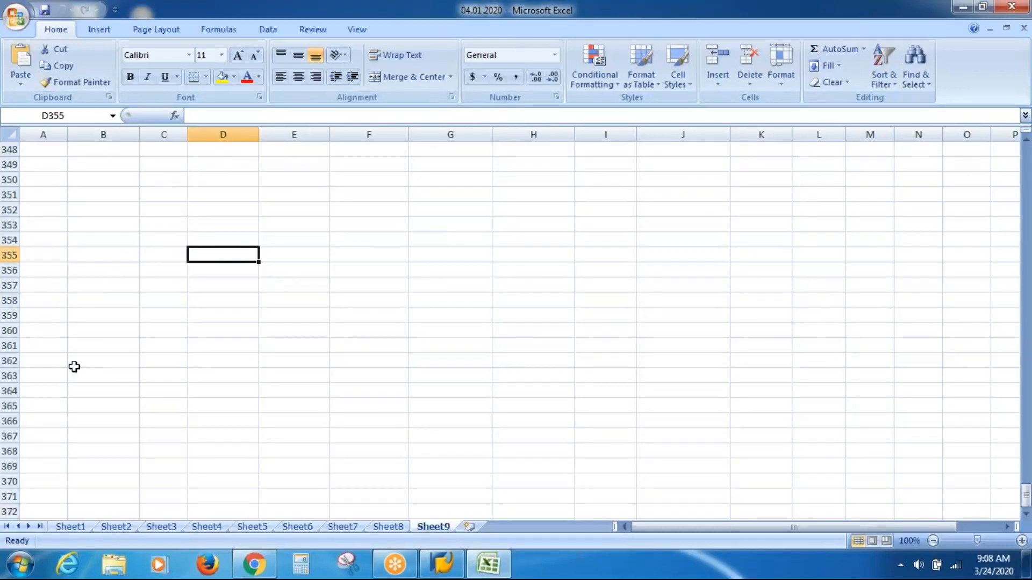
text(08)
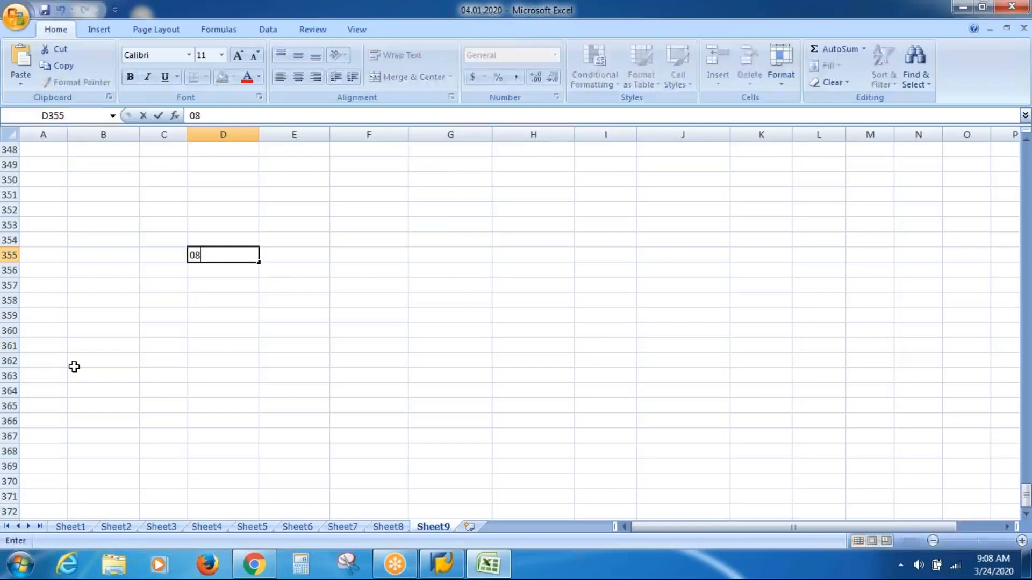
text(:00)
key(Tab)
text(1)
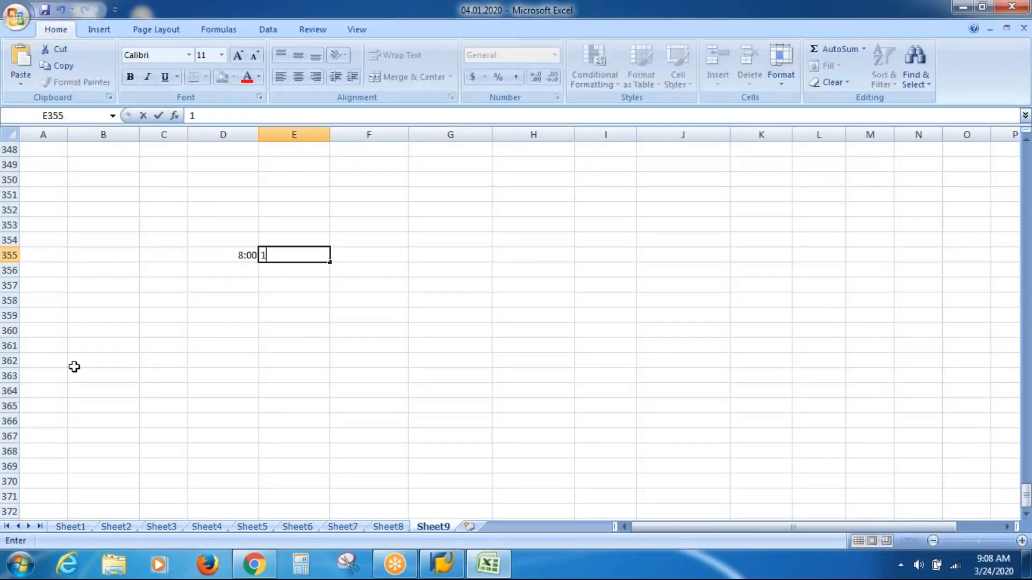
text(7:00)
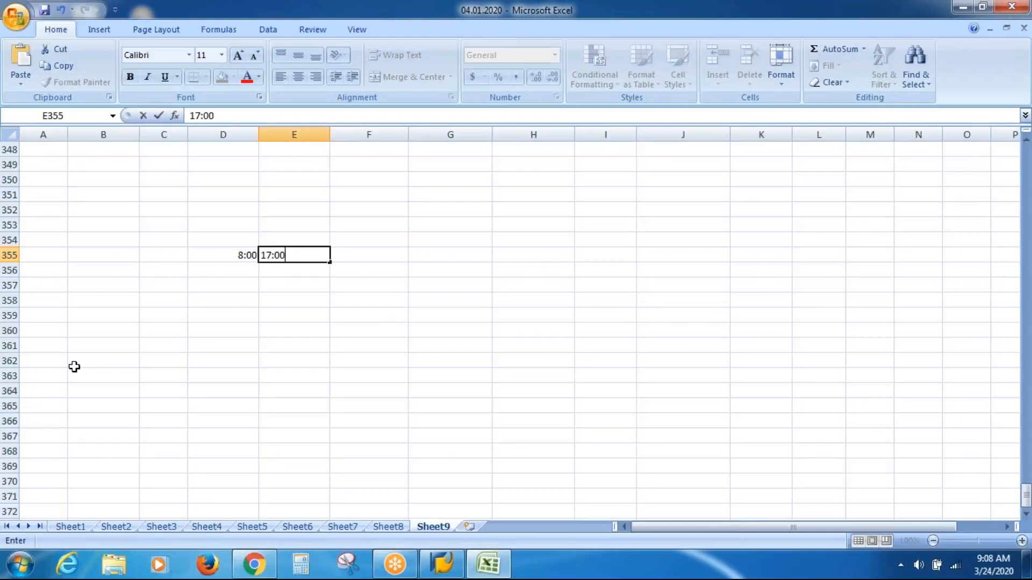
key(Tab)
key(Tab)
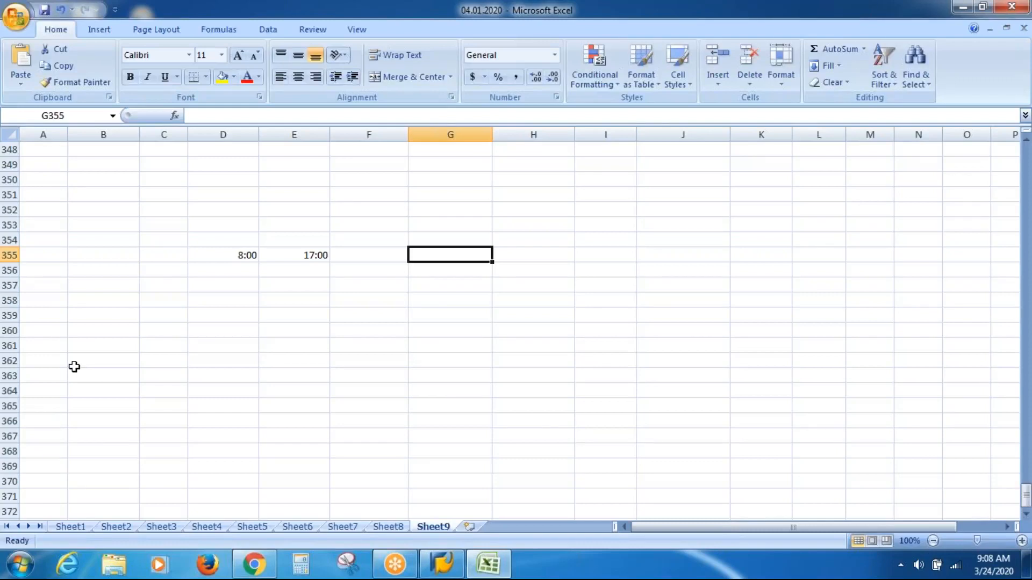
Step: Enter the break times 13:00 in G355 and 14:00 in H355, and label them "Unpaid Break" in I355
text(13:00)
key(Tab)
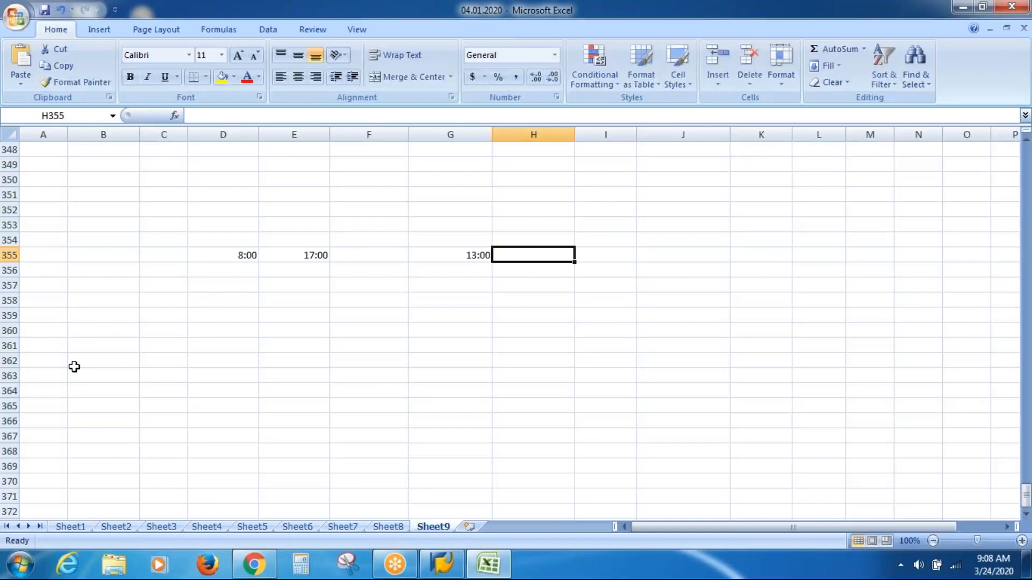
text(14:00)
key(Tab)
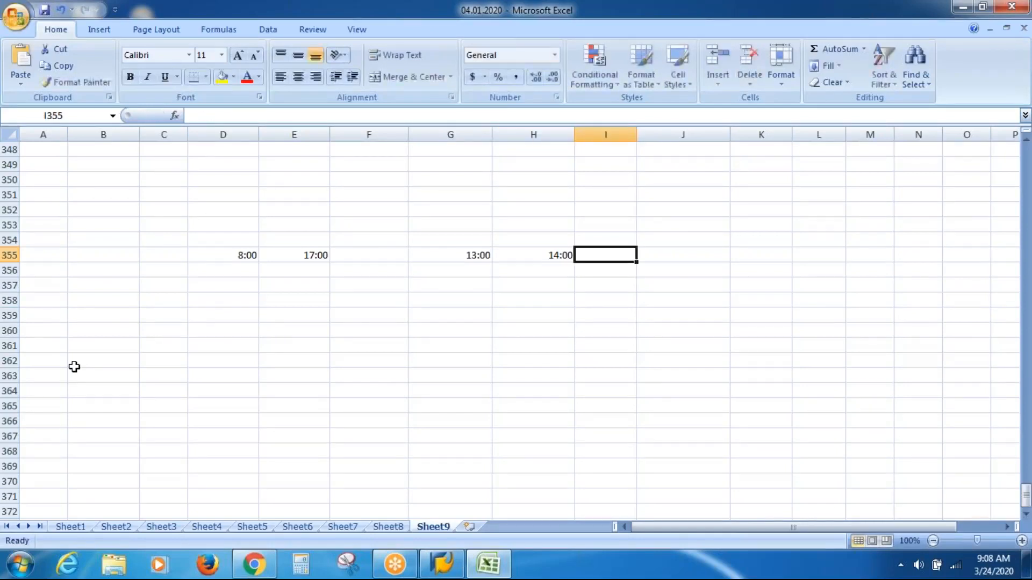
text(Unpaid)
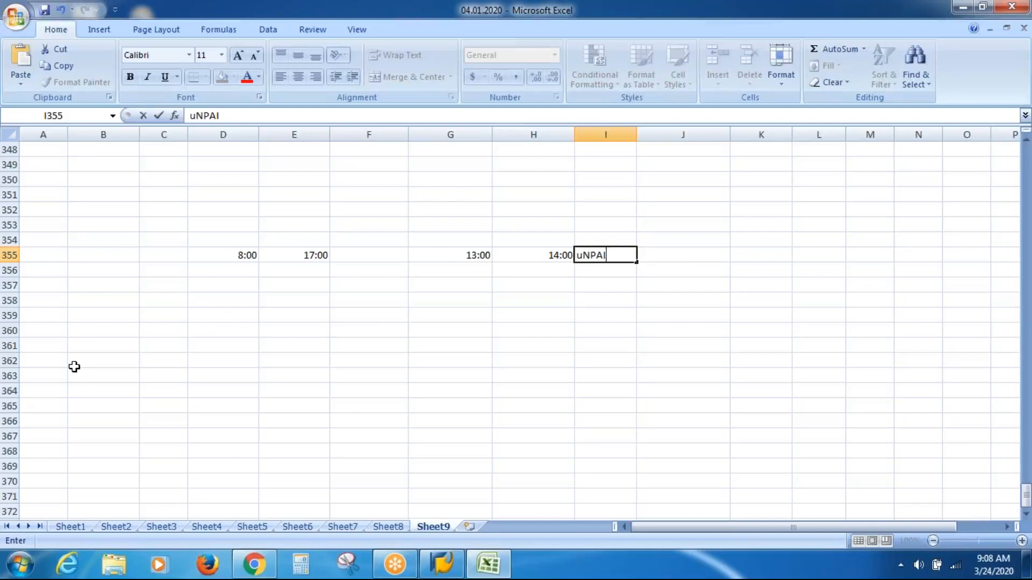
text( Break)
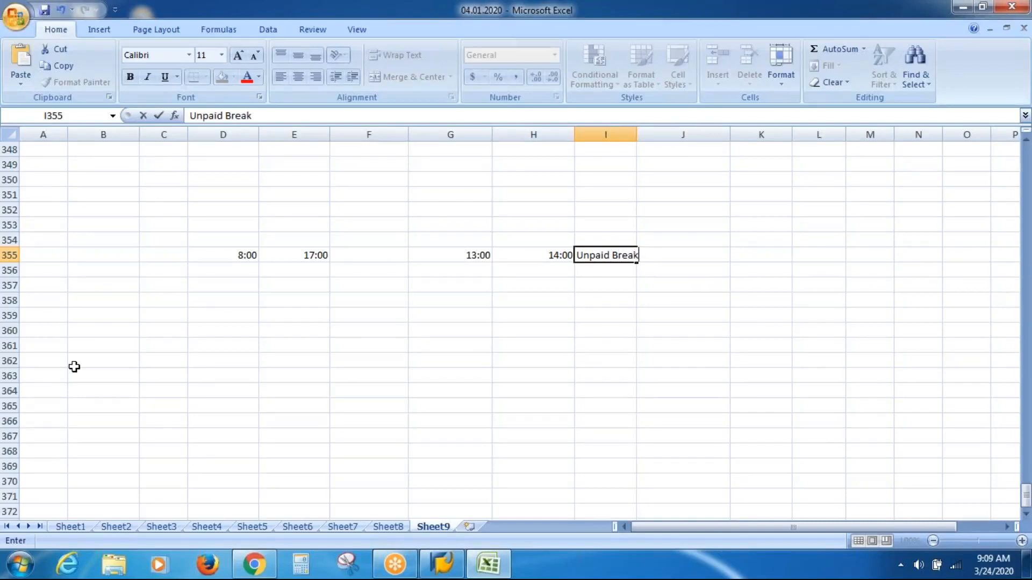
key(Tab)
key(Tab)
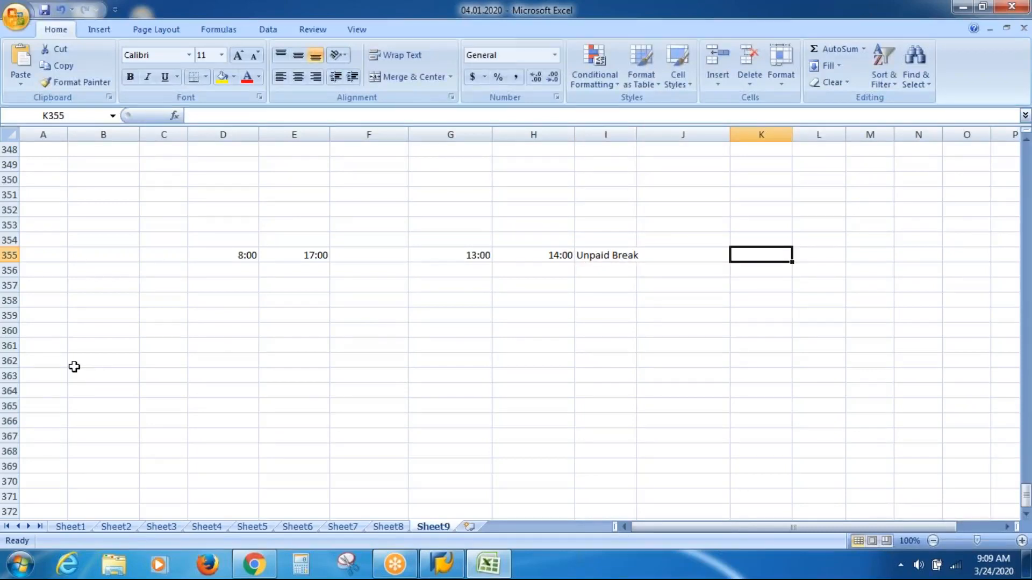
Step: Go over the working times and the unpaid break entered in row 355, cell by cell
click(215, 272)
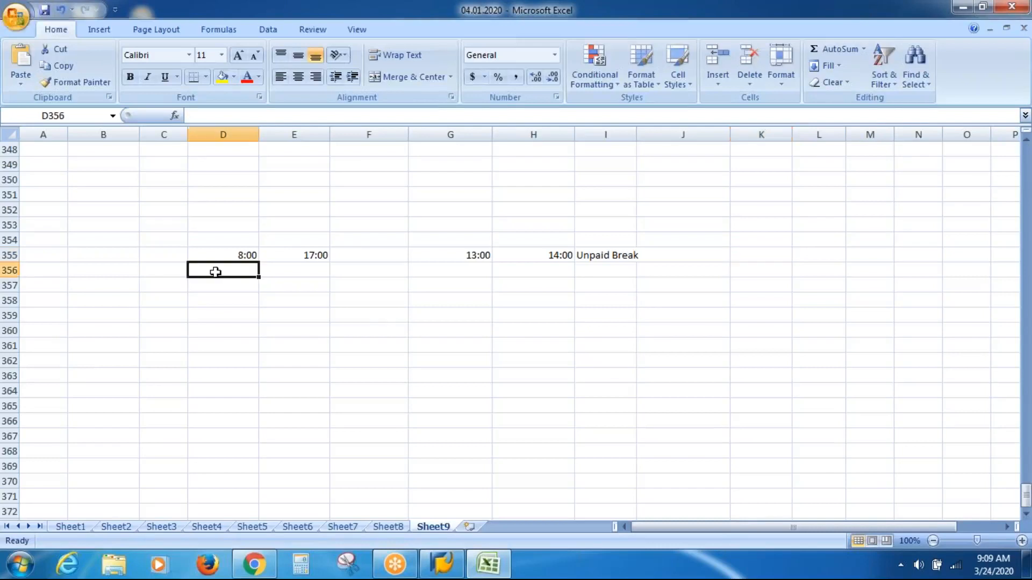
click(287, 268)
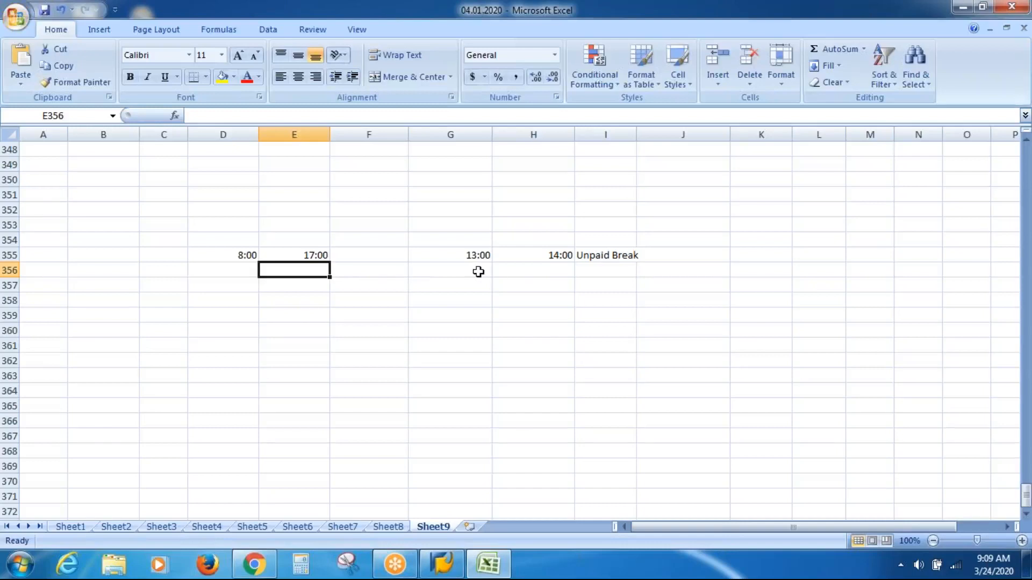
click(607, 271)
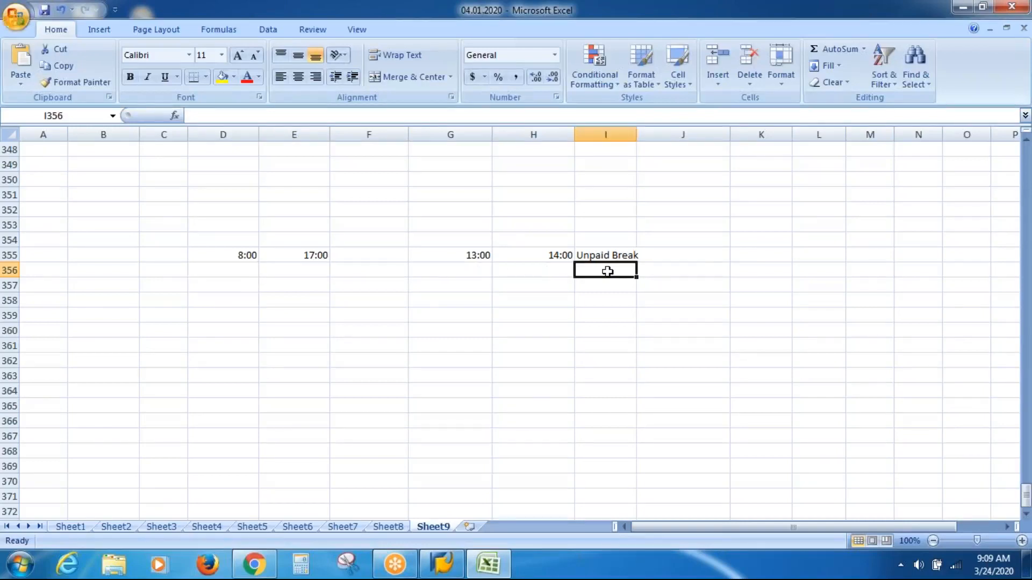
click(701, 272)
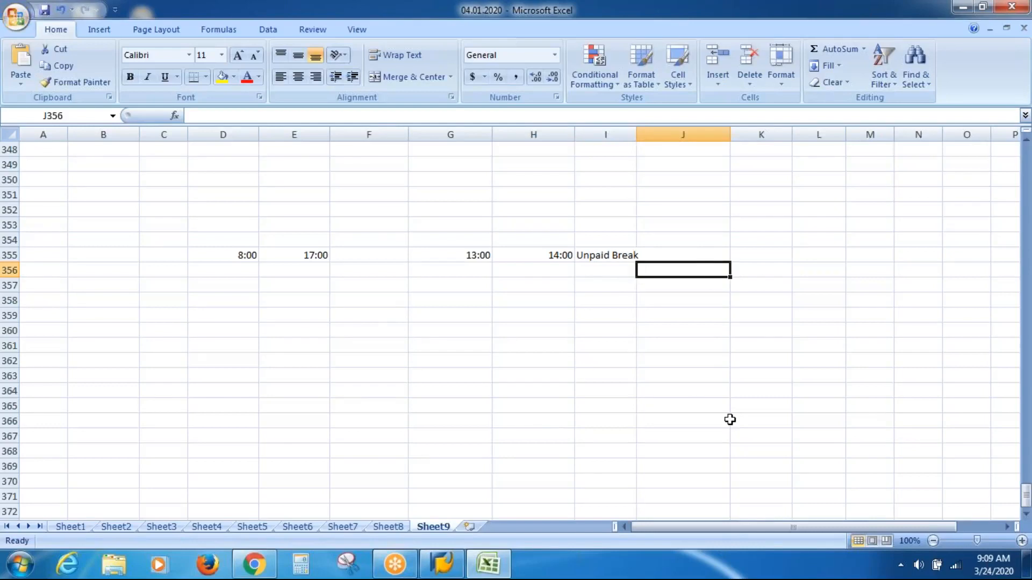
key(Left)
key(Left)
key(Left)
key(Left)
key(Left)
key(Left)
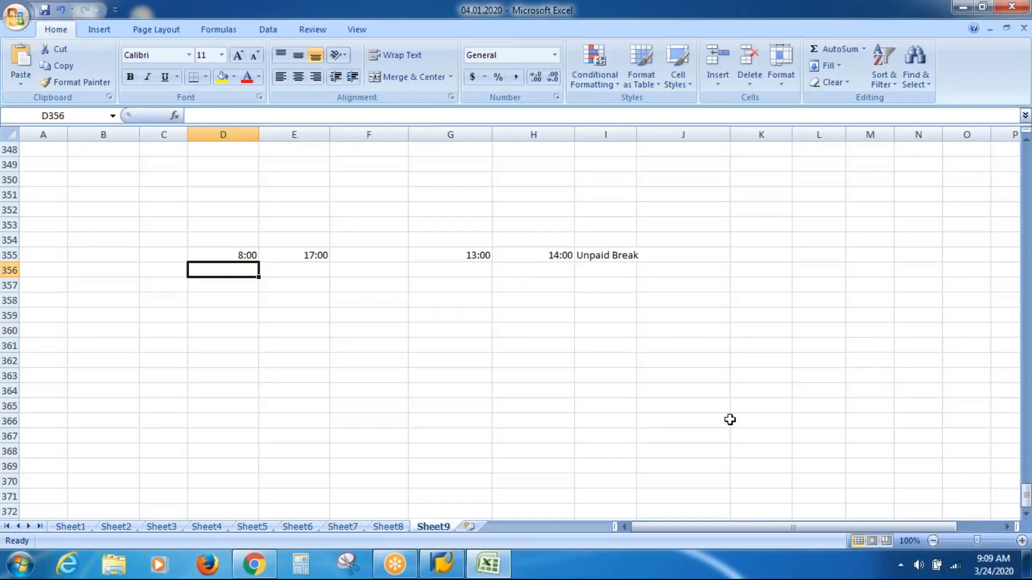
Step: Fill in the hours calculation in row 356 with 9 in G356, 1 in I356 and 8 in J356
key(Right)
key(Right)
key(Right)
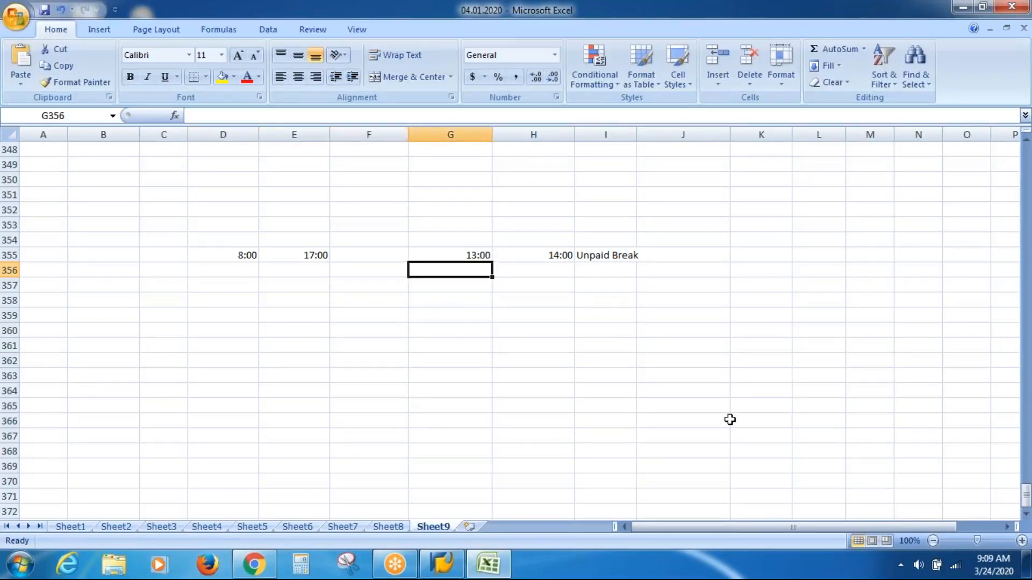
text(9)
key(Right)
key(Right)
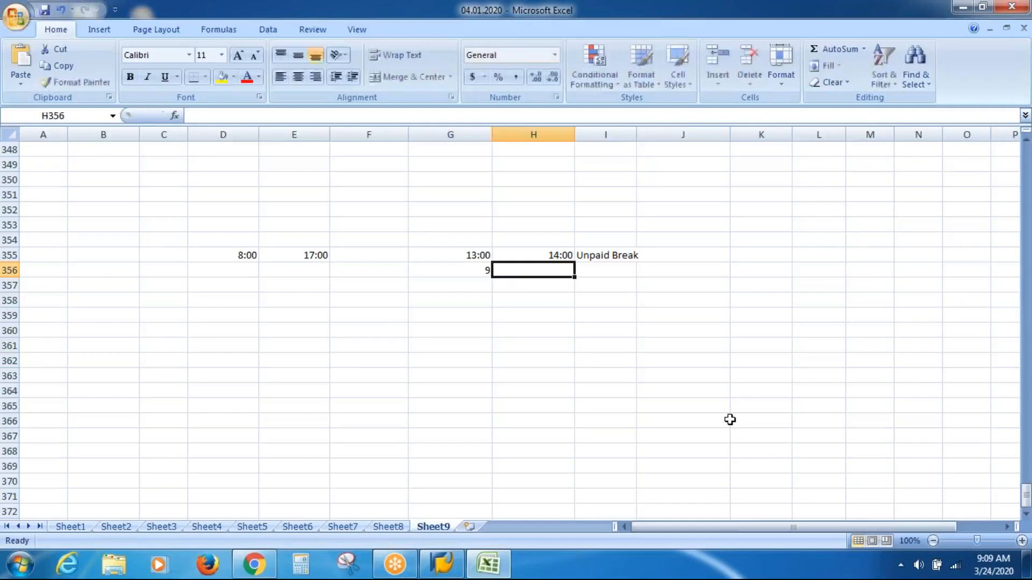
text(1)
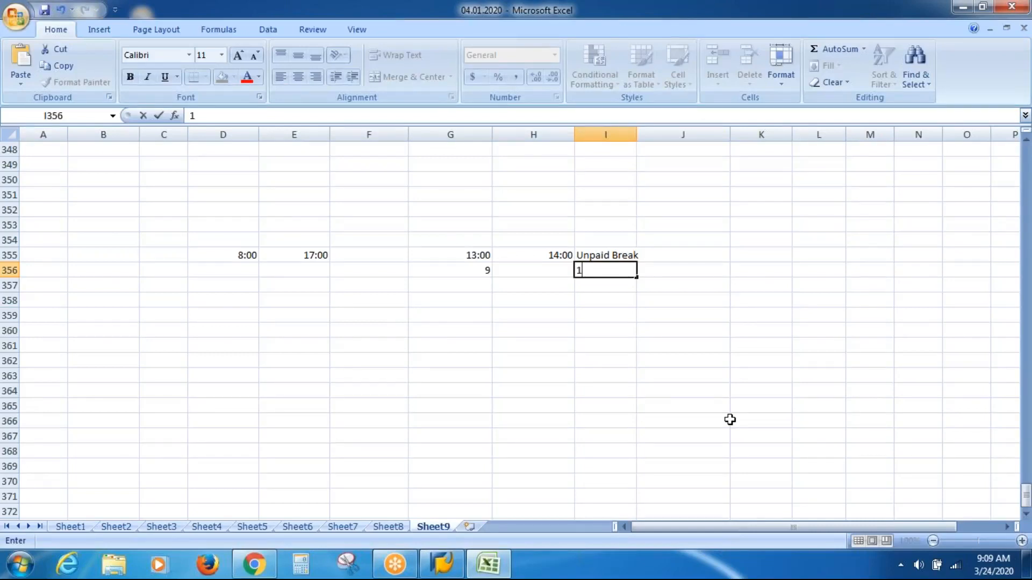
key(Tab)
text(8)
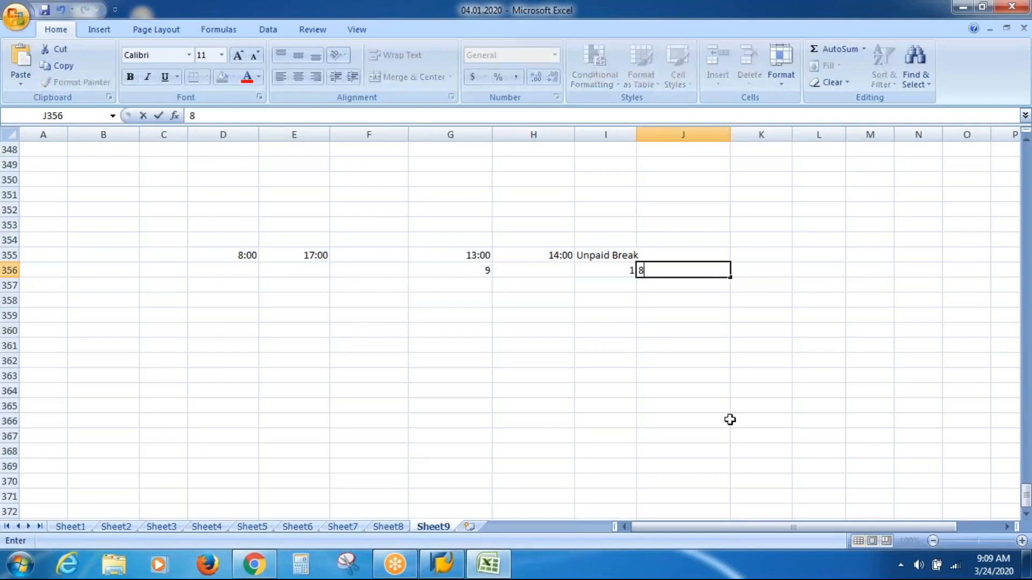
key(Tab)
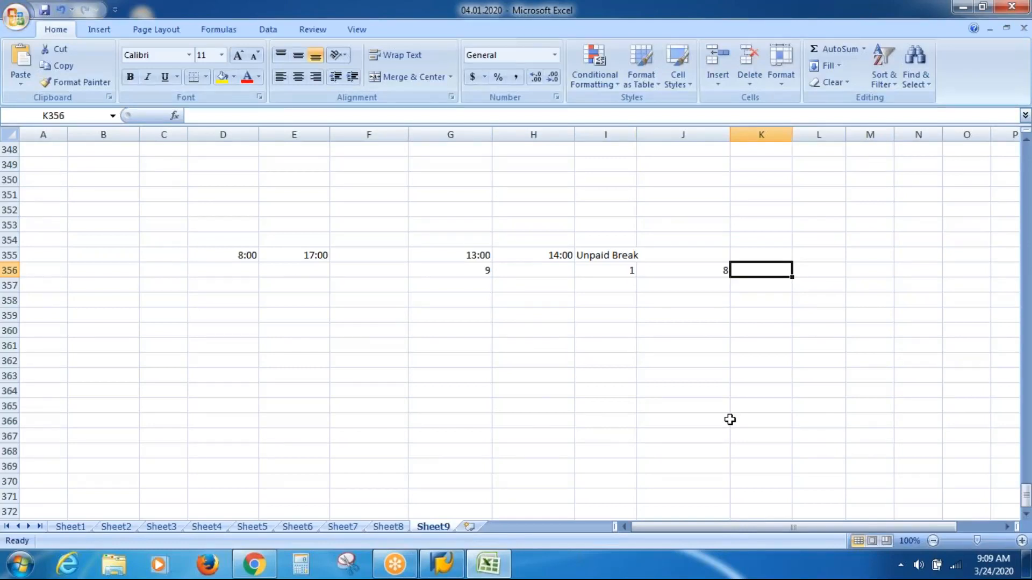
Step: Replace the break label in I355 with "Paid Break"
key(Left)
key(Left)
key(Left)
key(Left)
key(Left)
key(Left)
key(Left)
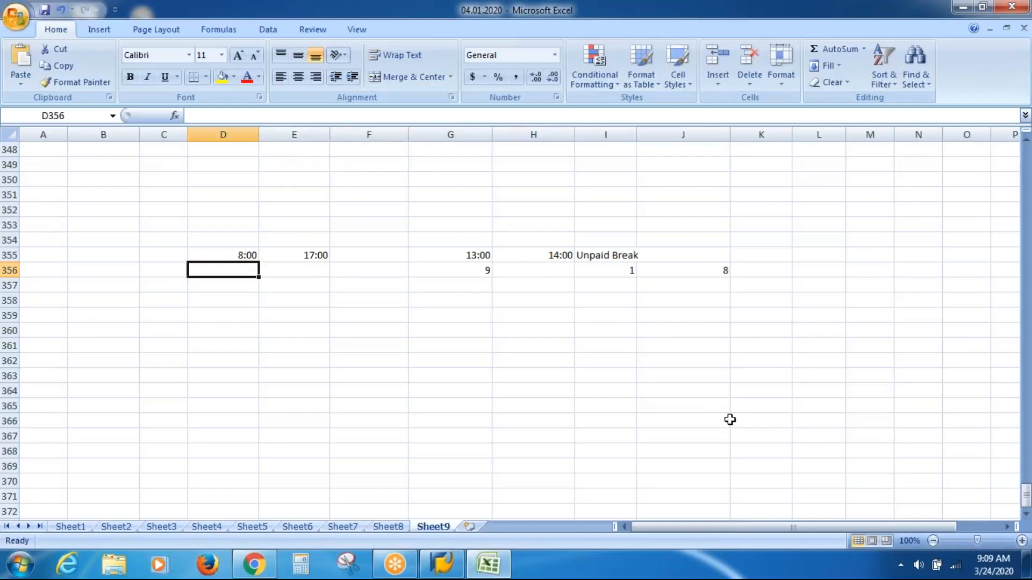
key(Right)
key(Right)
key(Right)
key(Right)
key(Right)
key(Up)
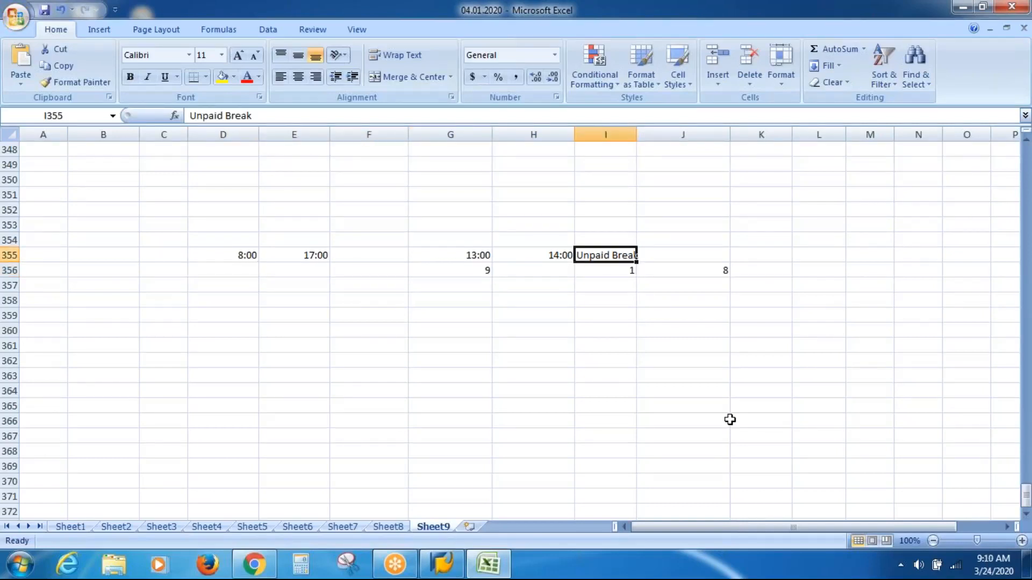
text(Paid Break)
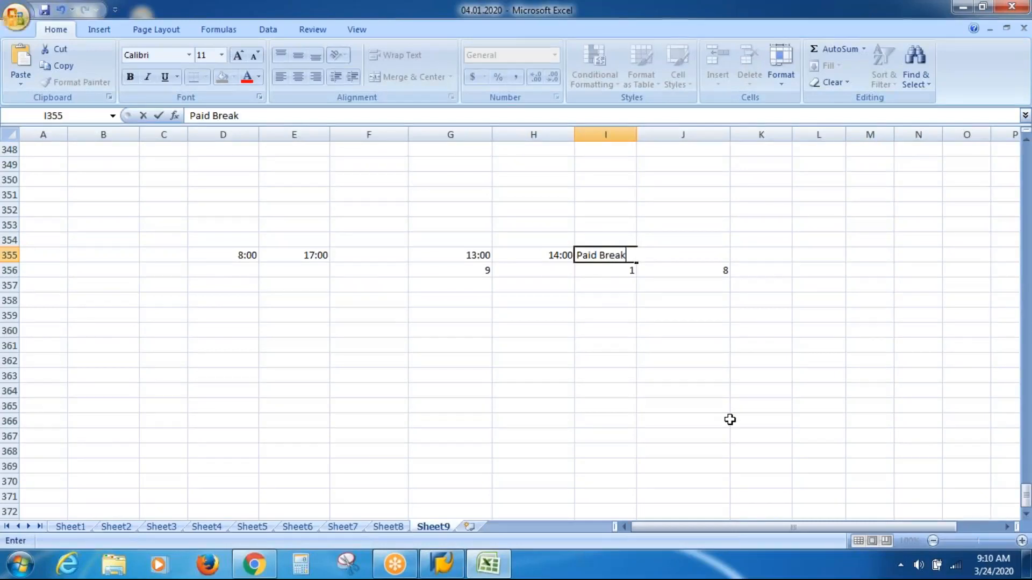
key(Return)
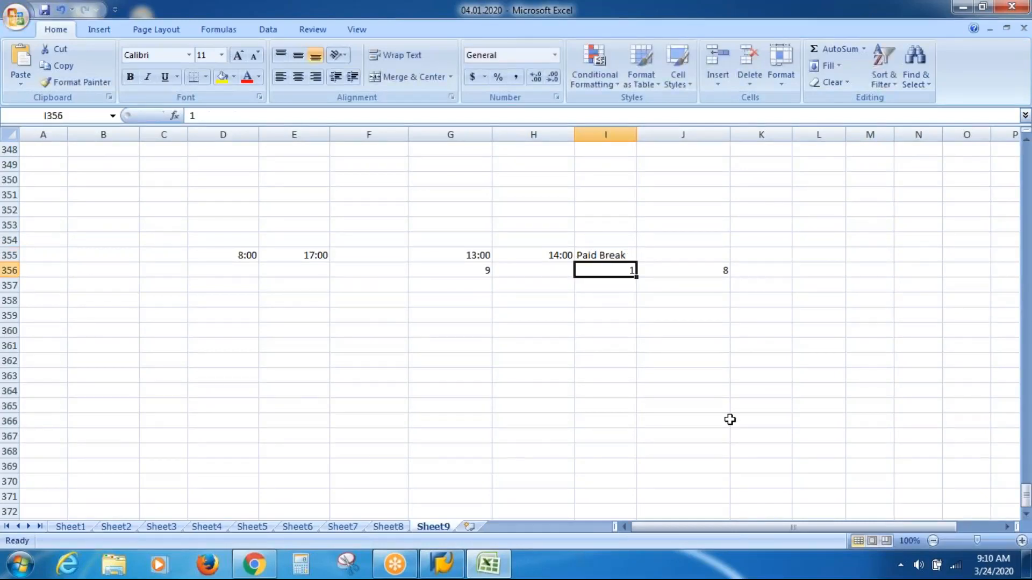
Step: Set the resulting hours in J356 to 9 for the paid break case
key(Right)
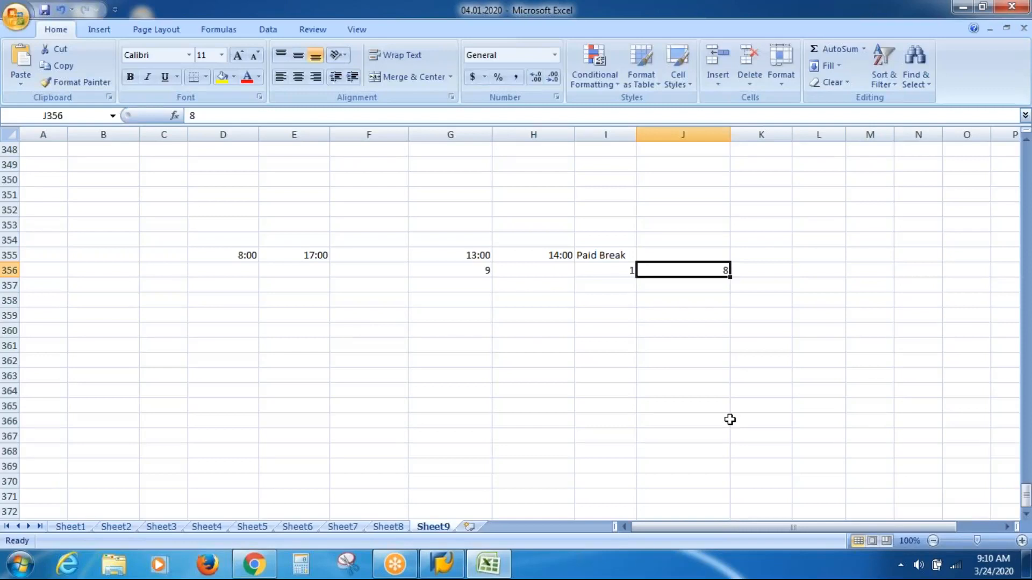
text(9)
key(Right)
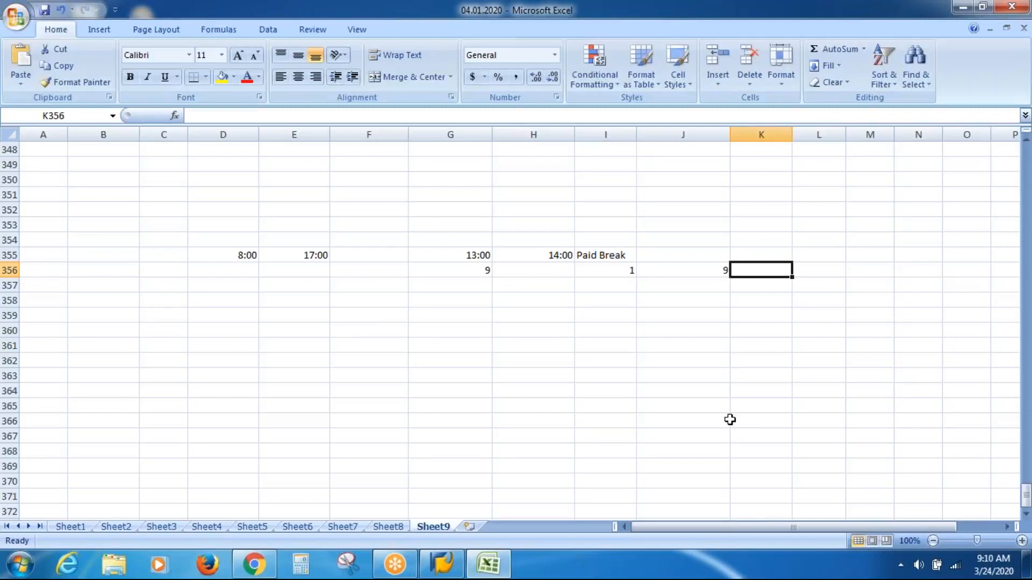
click(485, 364)
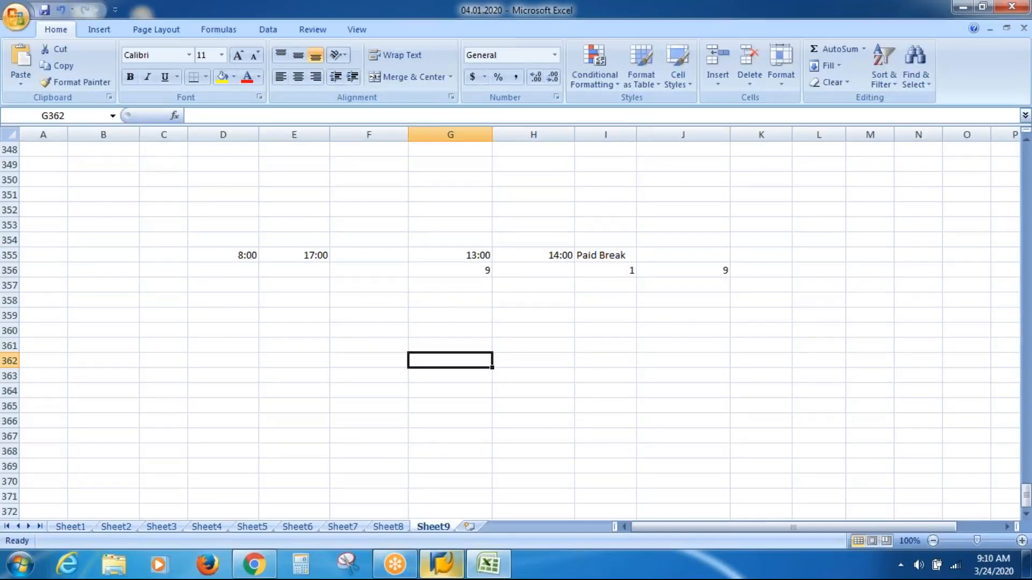
Step: Switch to SAP Logon, try to open the SAP HR server connection, and close that SAP session window
click(442, 563)
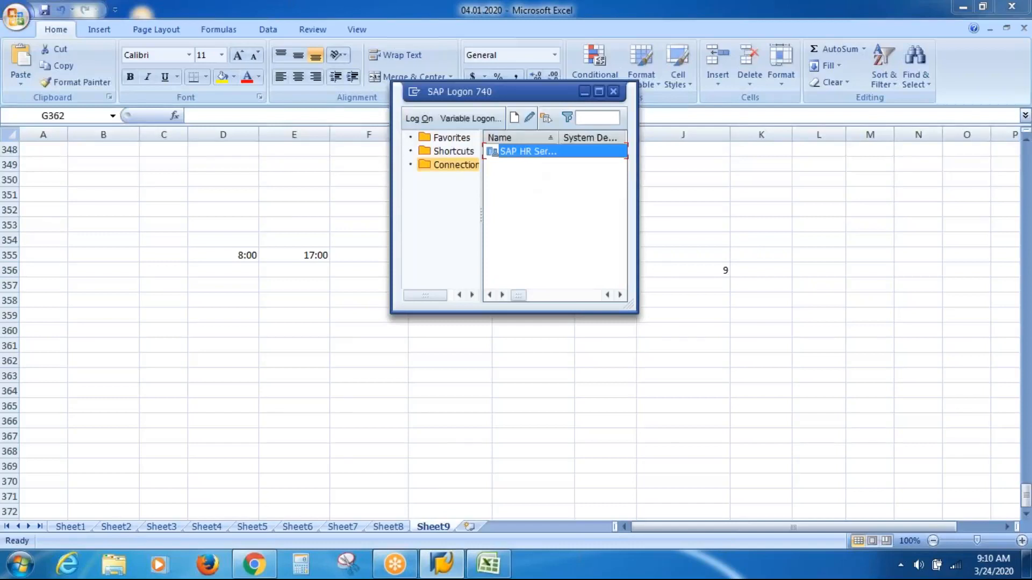
double_click(527, 152)
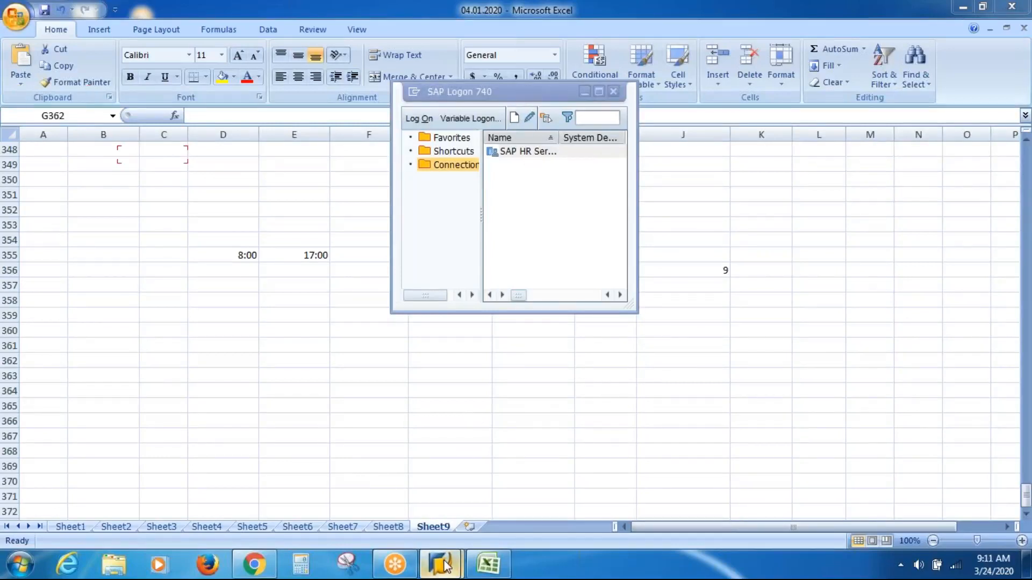
mouse_move(441, 565)
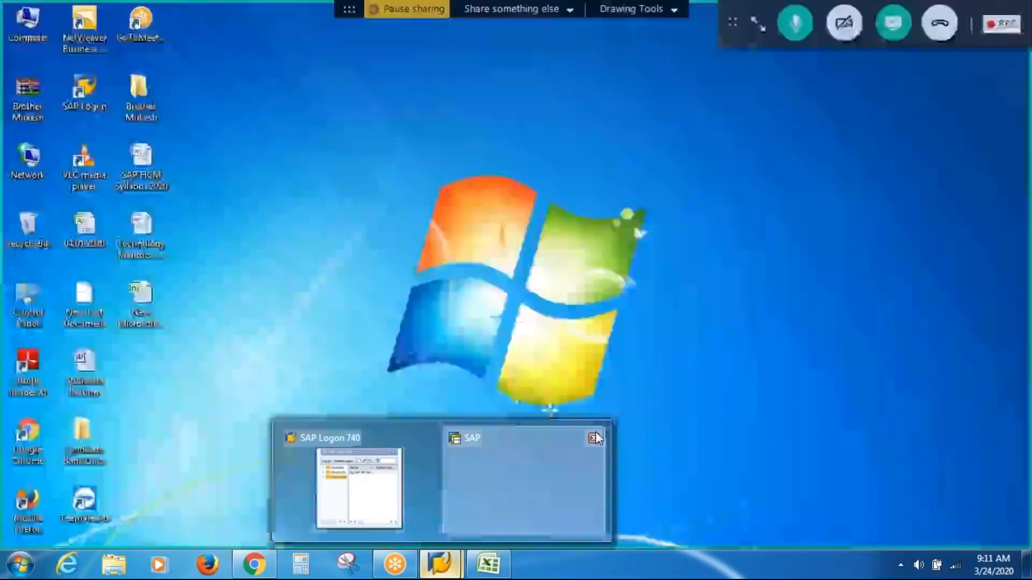
click(595, 438)
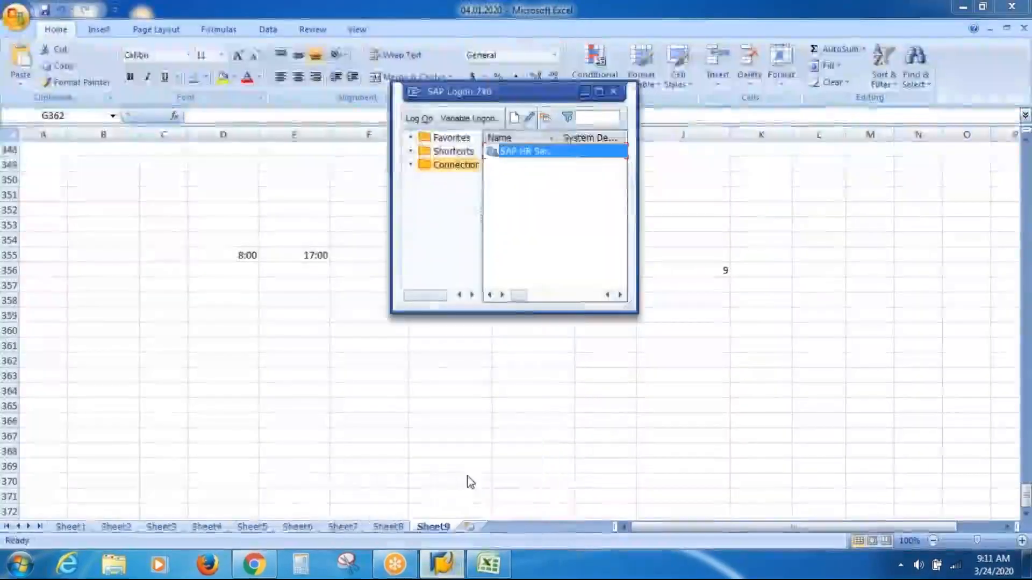
Step: Launch the SAP HR server connection again from the SAP Logon connection list
double_click(516, 151)
key(Down)
key(Return)
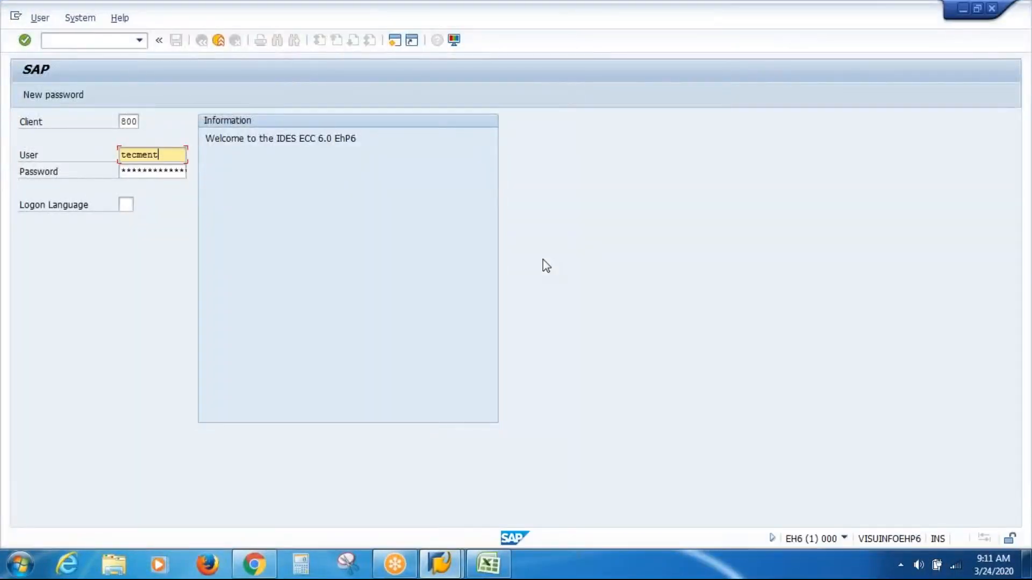
Step: Log on with the user name and account password, and start transaction SPRO
key(shift+Home)
key(Tab)
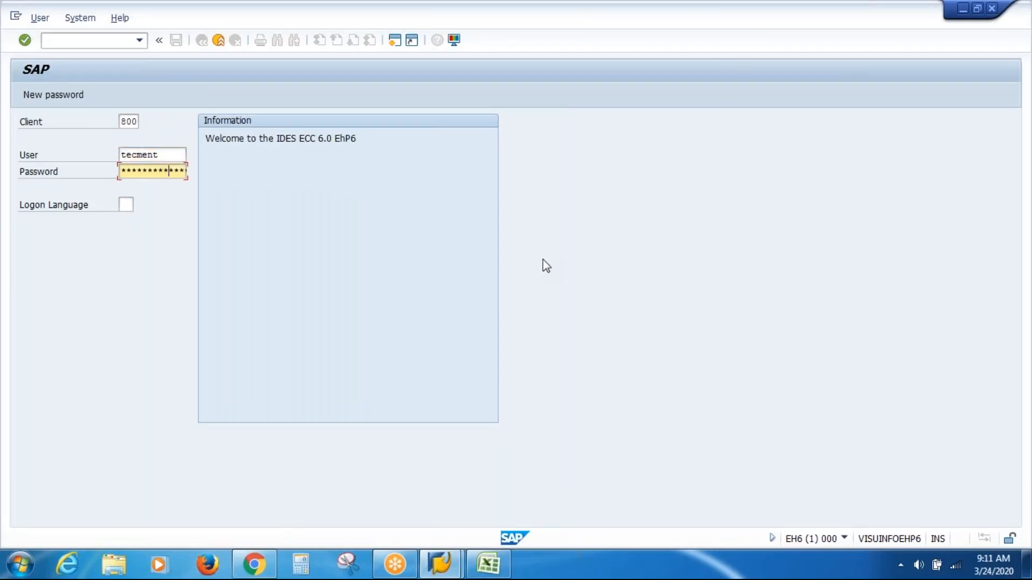
key(Return)
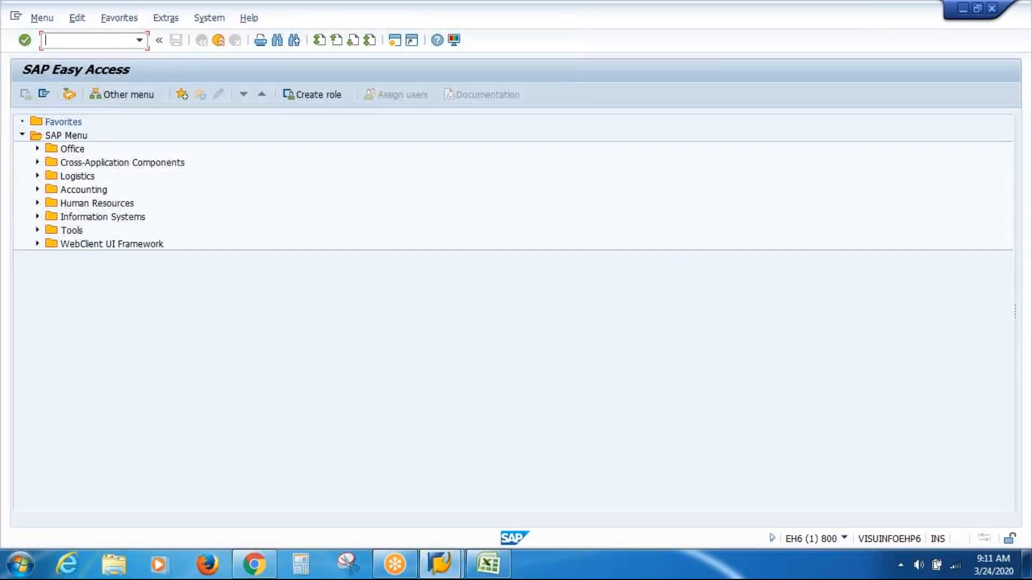
text(SPRO)
key(Return)
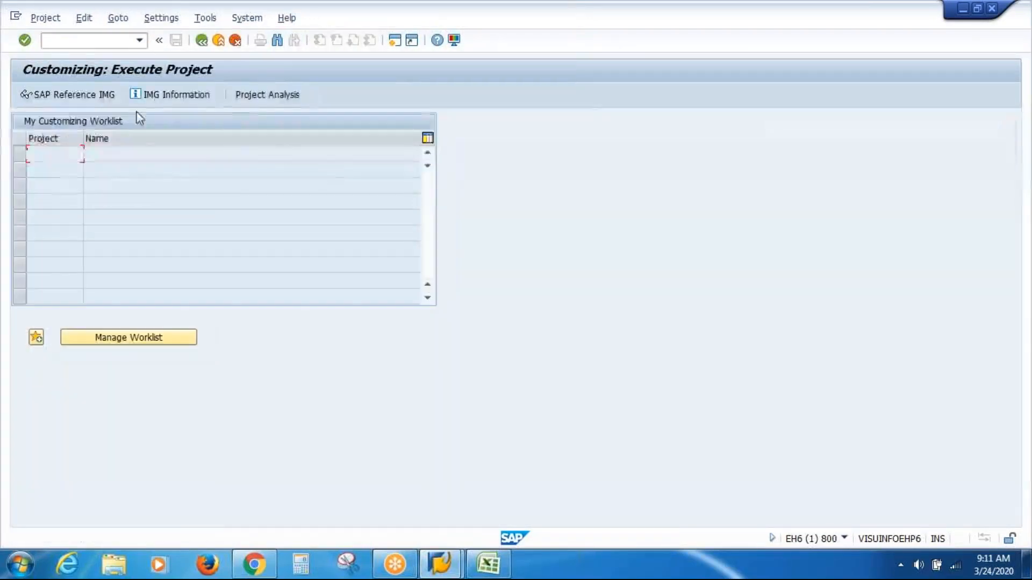
Step: Open the SAP Reference IMG and start the Determine Break Schedules activity under Time Management, Work Schedules, Daily Work Schedules, Define Break Schedules
click(109, 96)
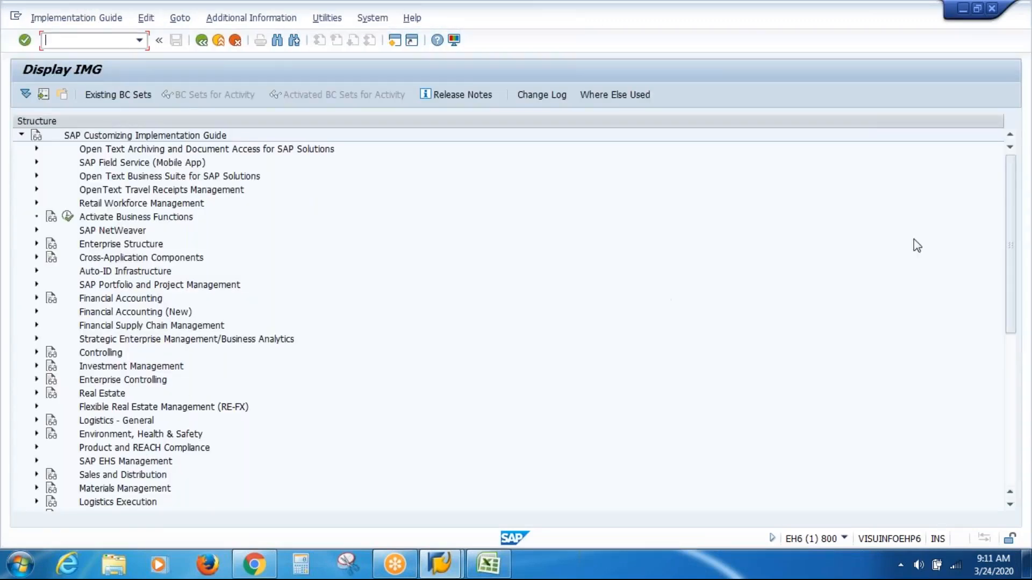
drag(1012, 261, 1012, 413)
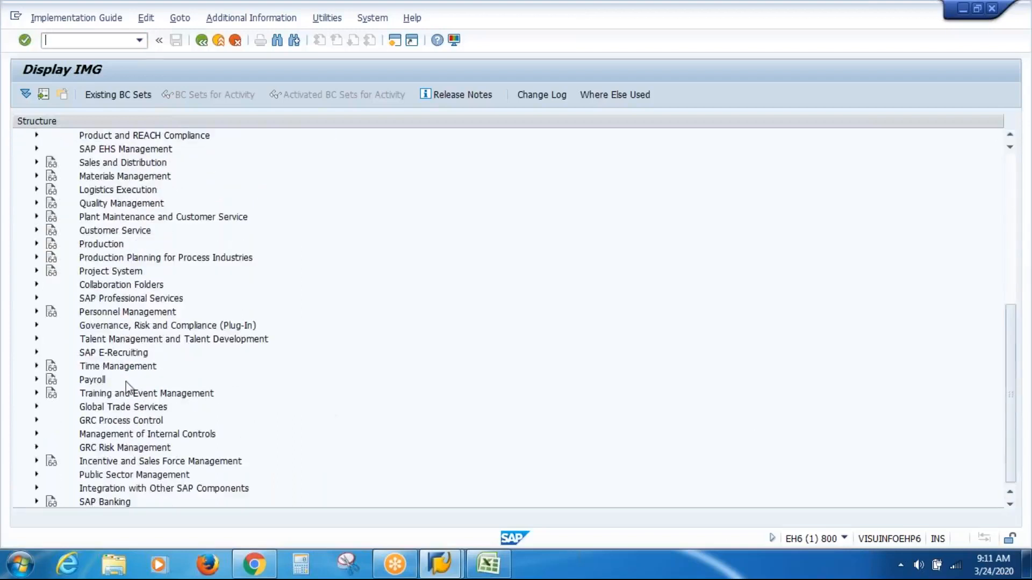
click(37, 366)
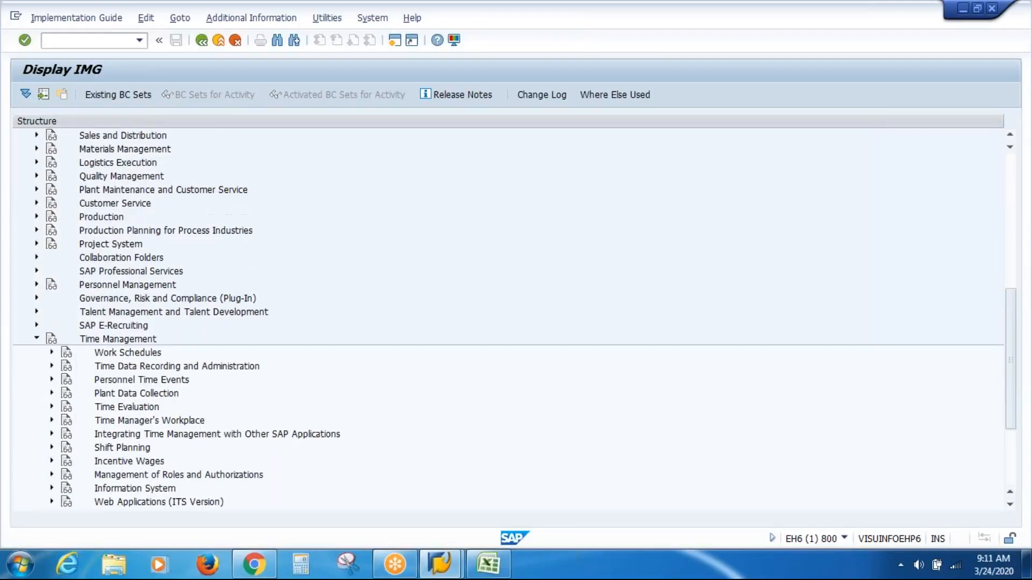
click(52, 351)
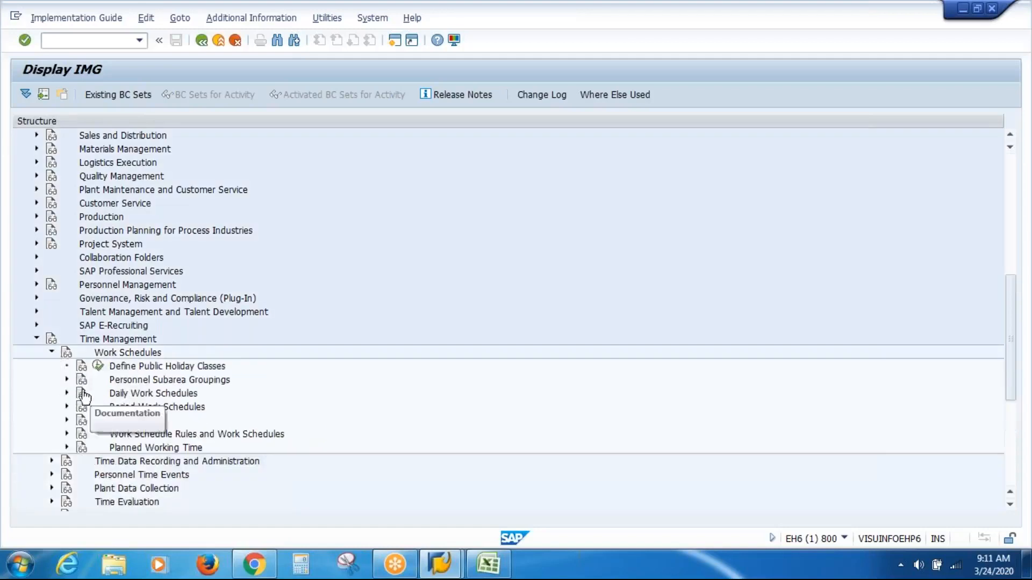
click(66, 392)
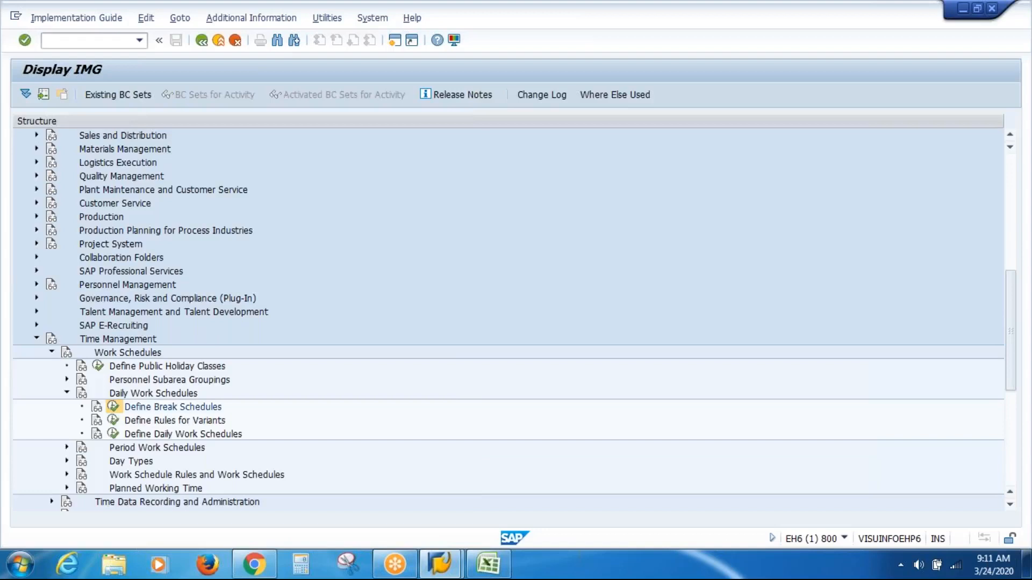
click(113, 434)
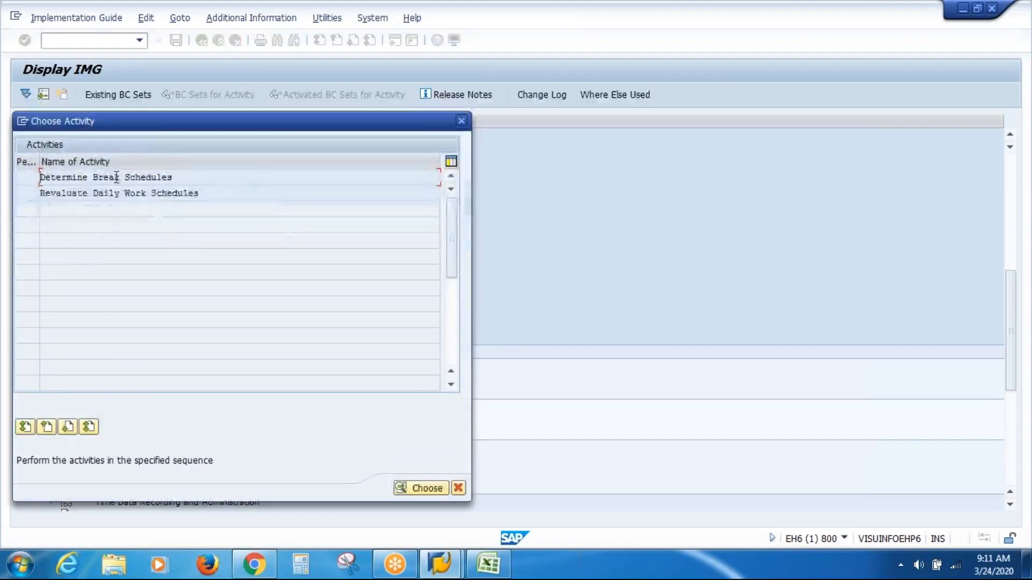
double_click(116, 177)
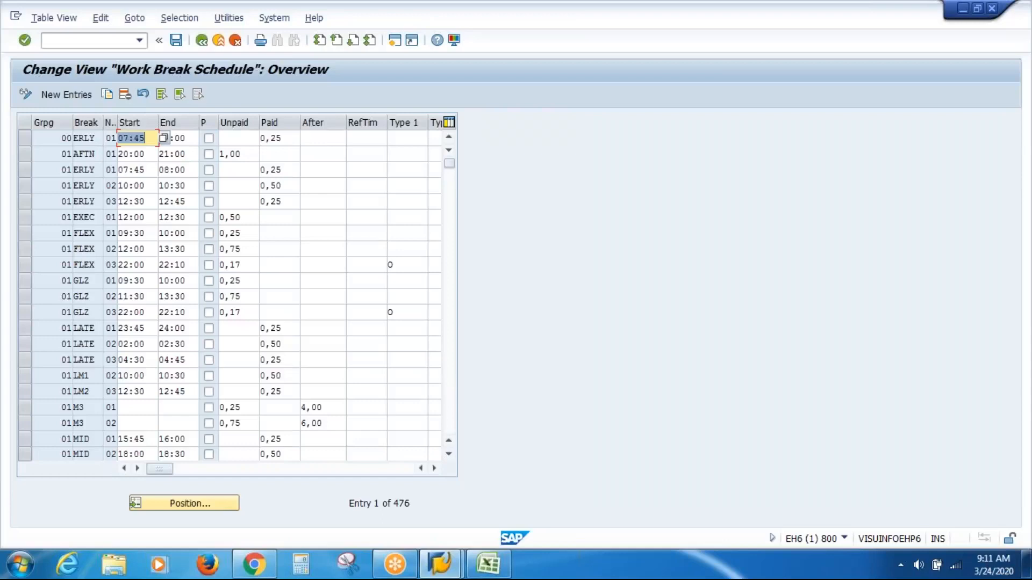
Step: Start new entries in the Work Break Schedule view and read the field help for the personnel subarea grouping
click(79, 93)
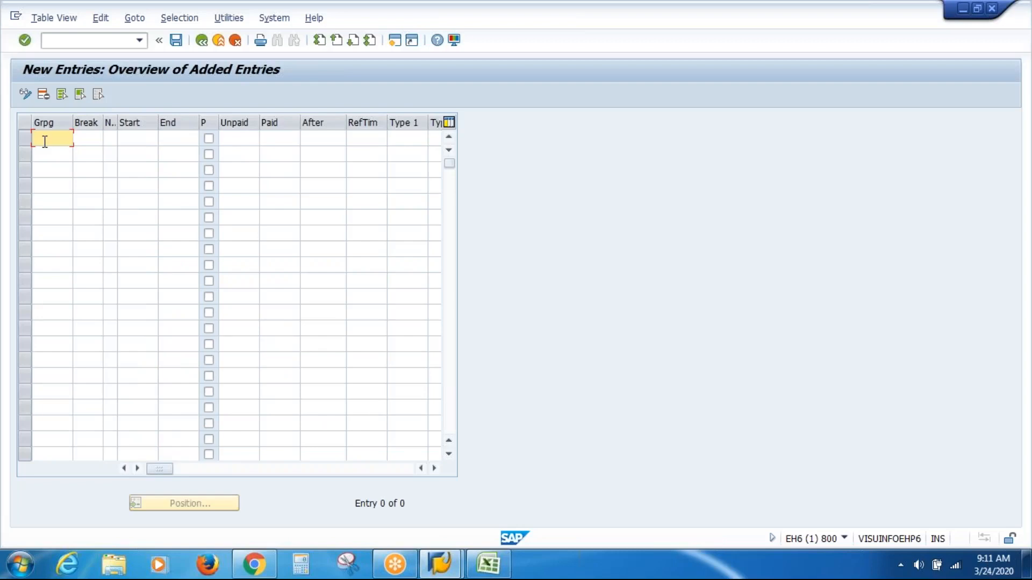
key(F1)
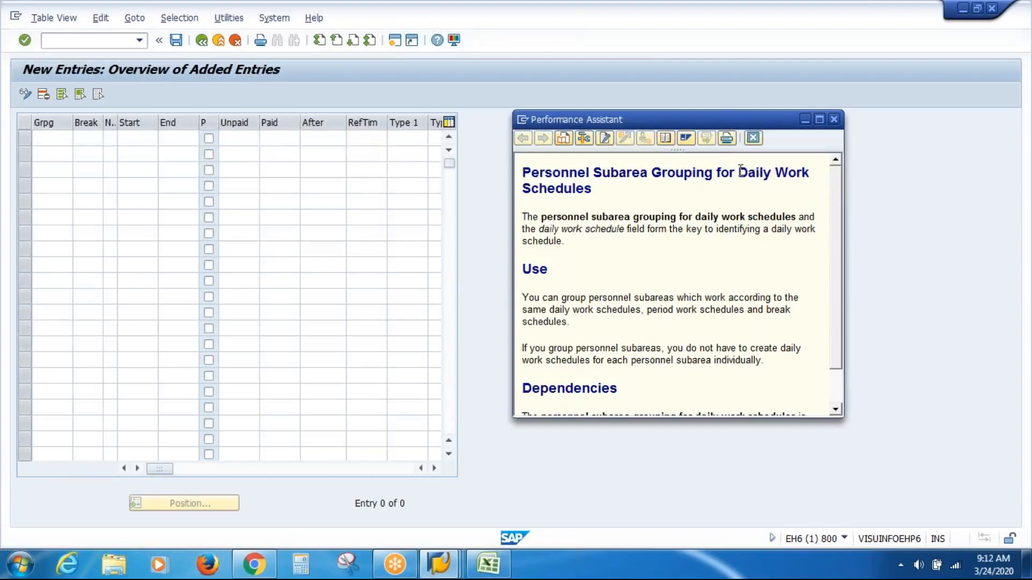
drag(740, 171, 767, 193)
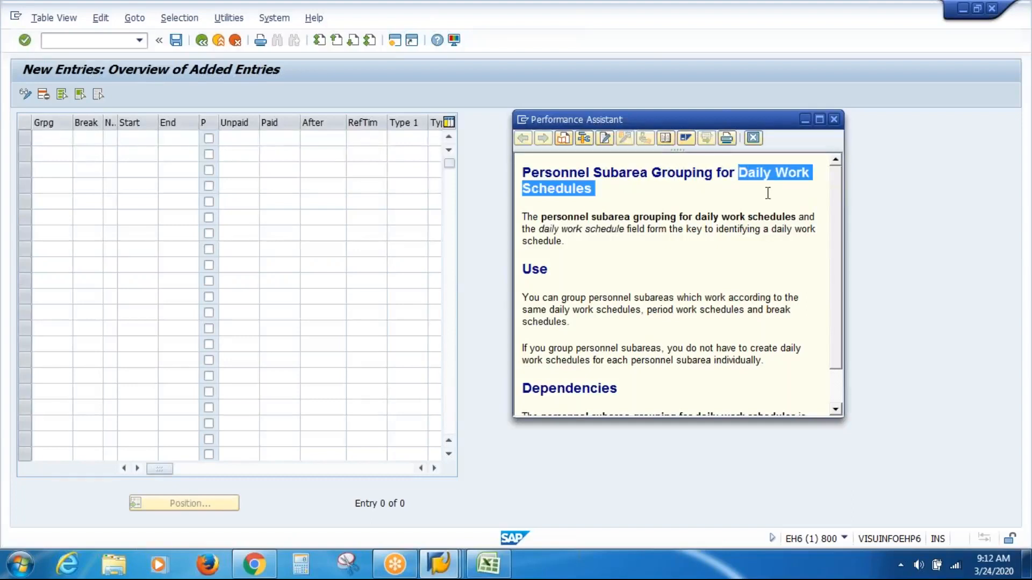
click(834, 119)
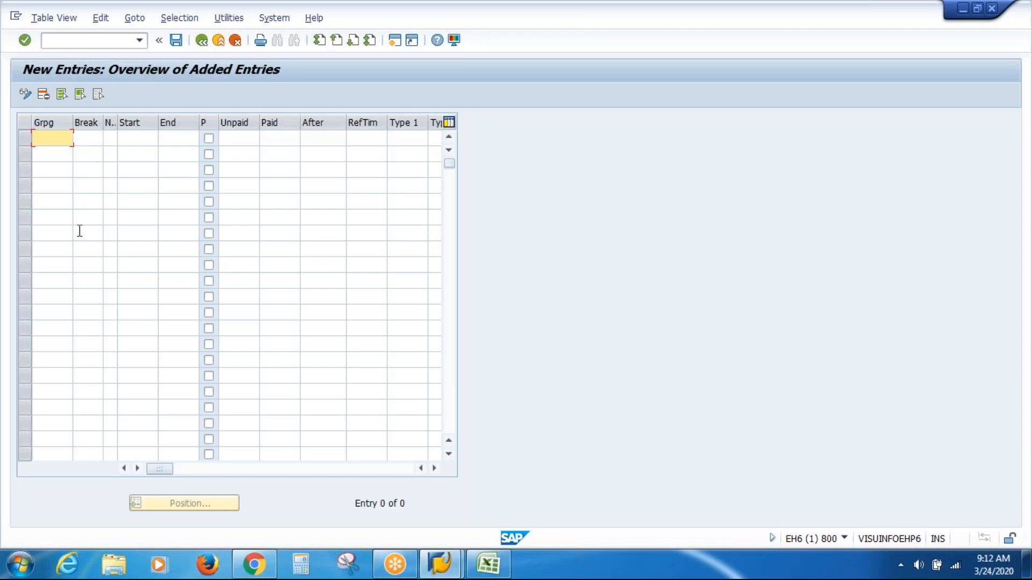
Step: Enter grouping 02, break VASB and number 01 in the first new work break row
text(02)
key(Tab)
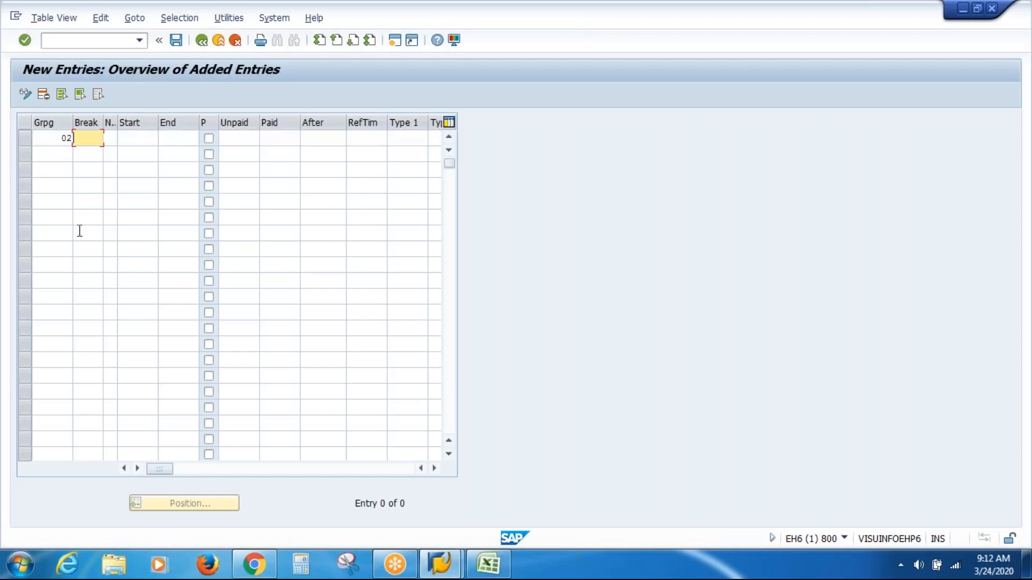
text(VA)
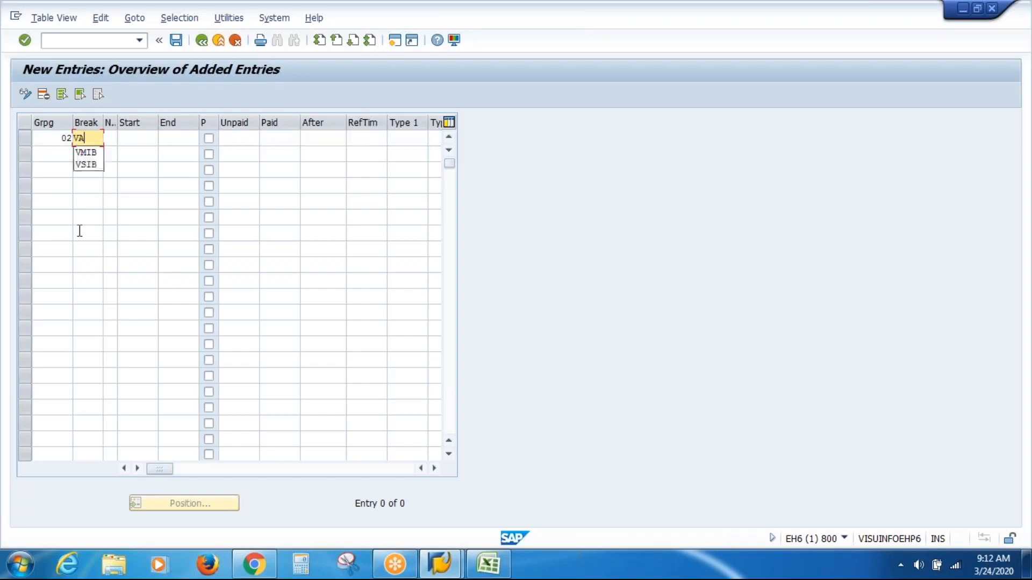
text(SB)
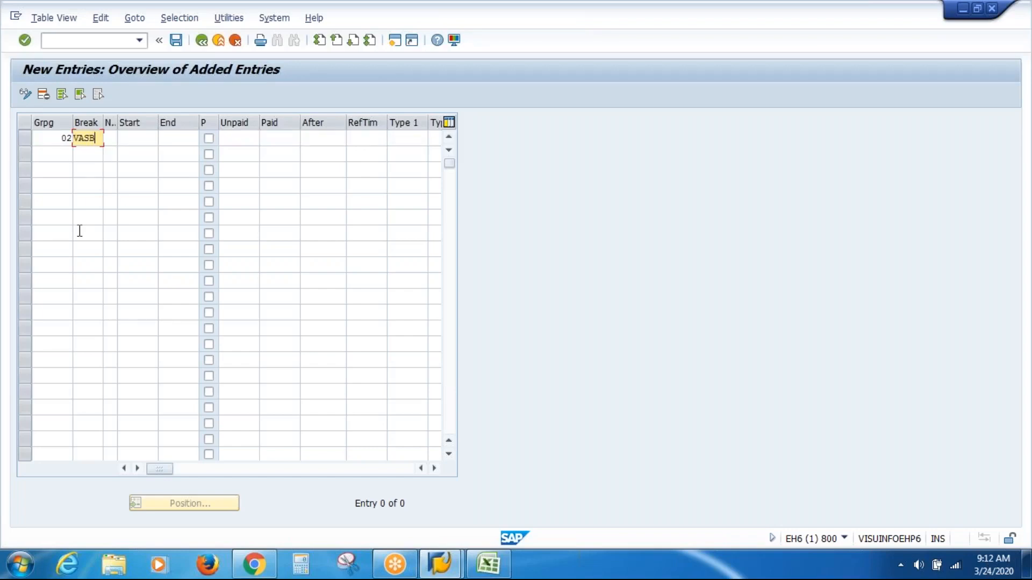
key(Tab)
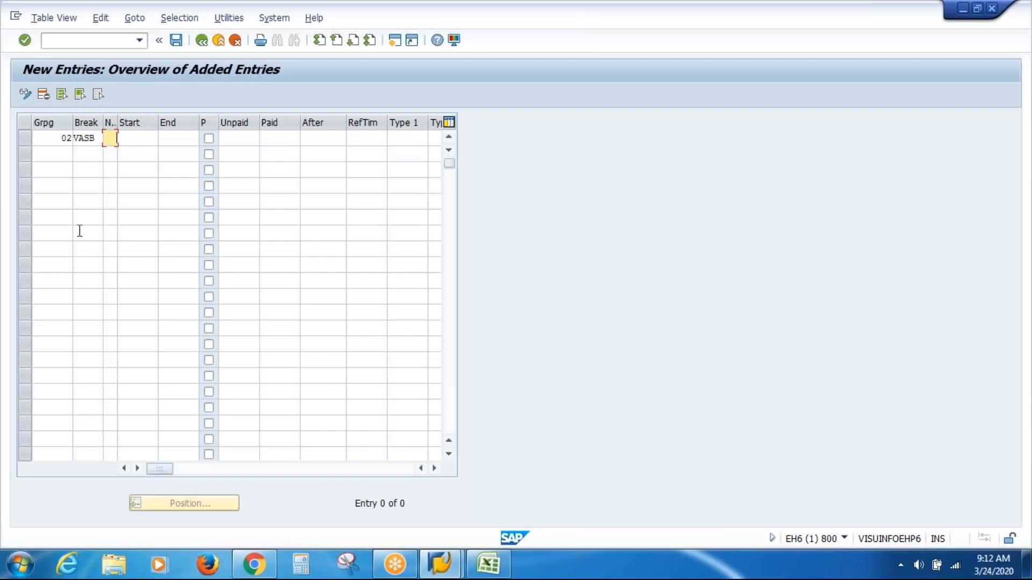
text(01)
key(Tab)
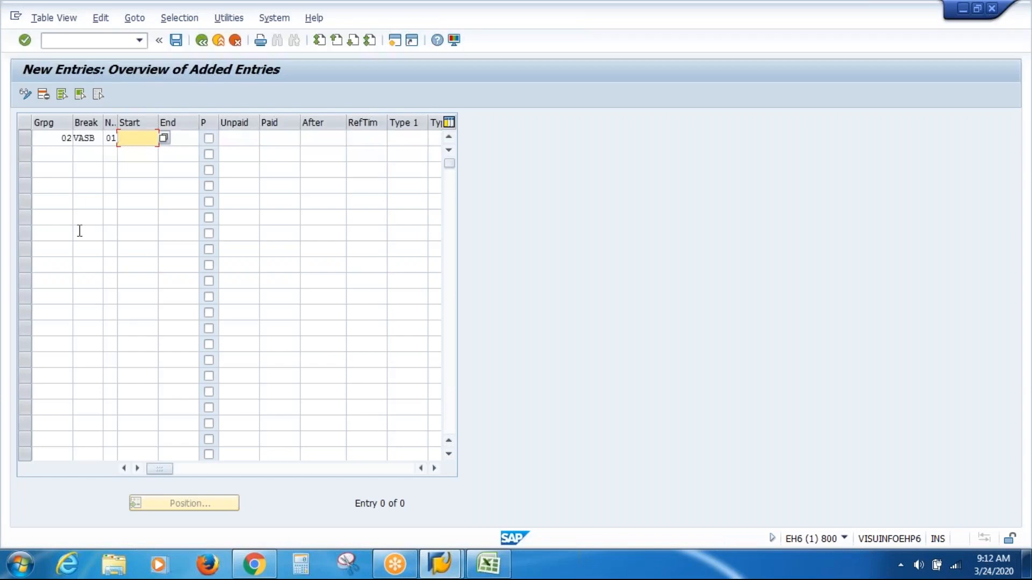
Step: Set the first VASB break to run from 10:00 to 10:15 with 0,25 hours paid
text(10:00)
key(Tab)
text(10:15)
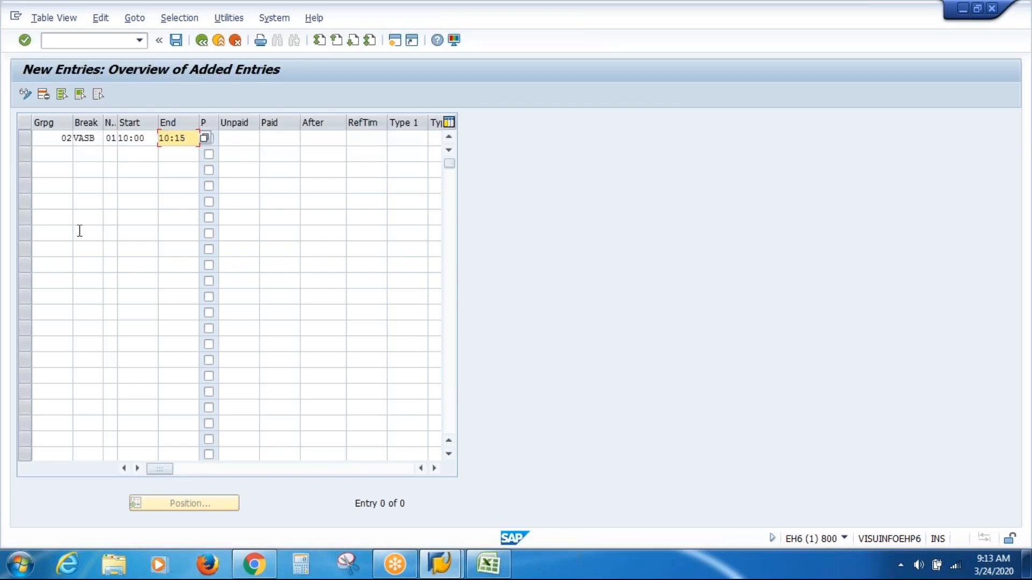
click(275, 140)
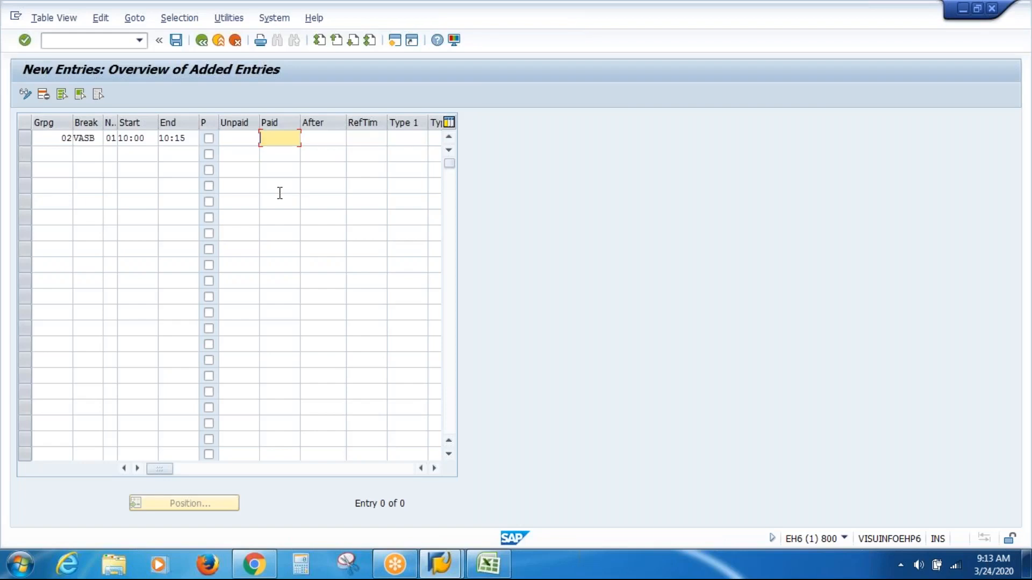
text(0,25)
Step: Begin the second break row with grouping 02, break VASB and number 02
click(54, 156)
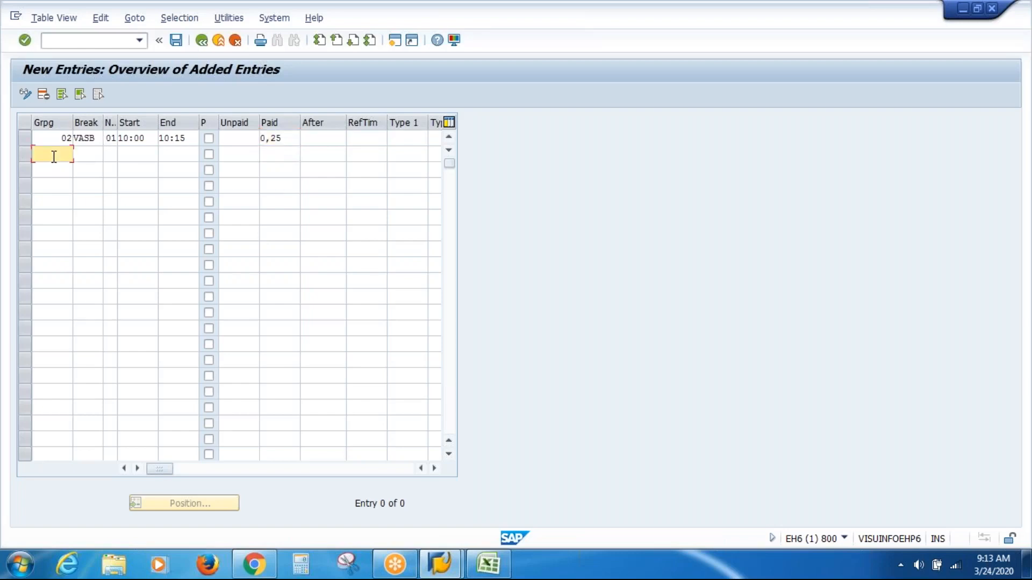
text(02)
key(Tab)
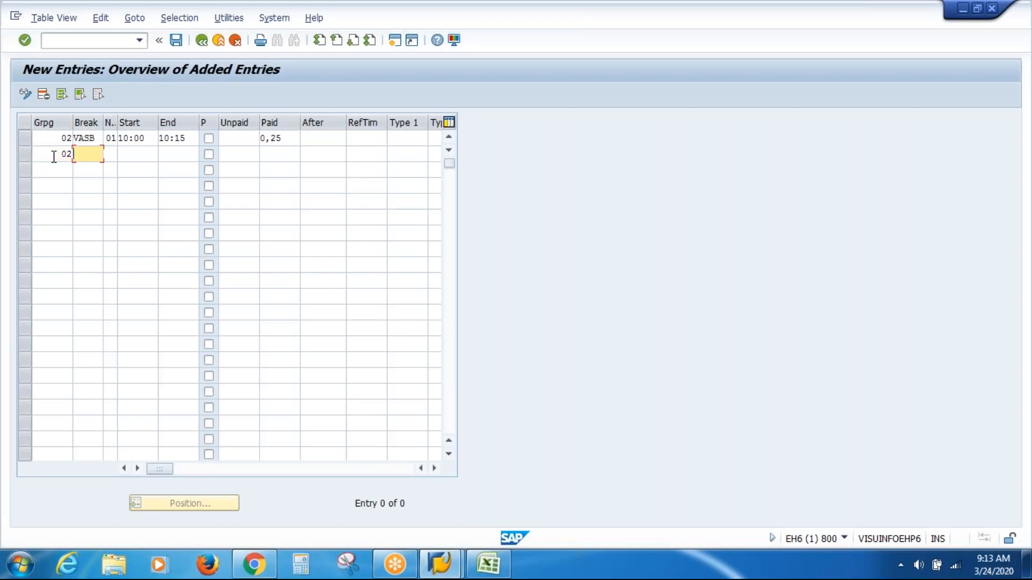
text(VASB)
key(Tab)
text(02)
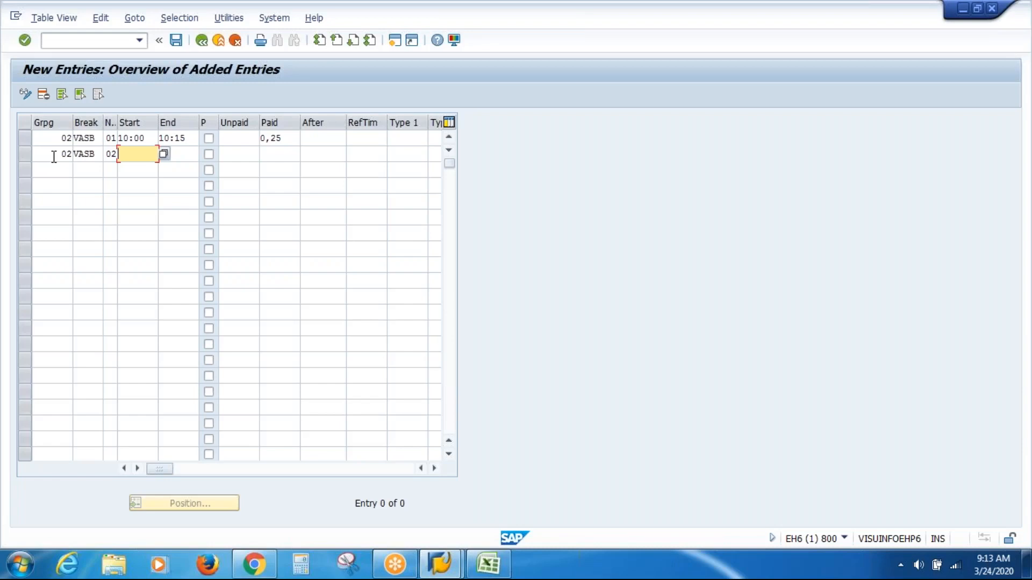
text(13:00)
Step: Set the second VASB break to run from 13:00 to 13:30 with 0,50 hours paid
key(Tab)
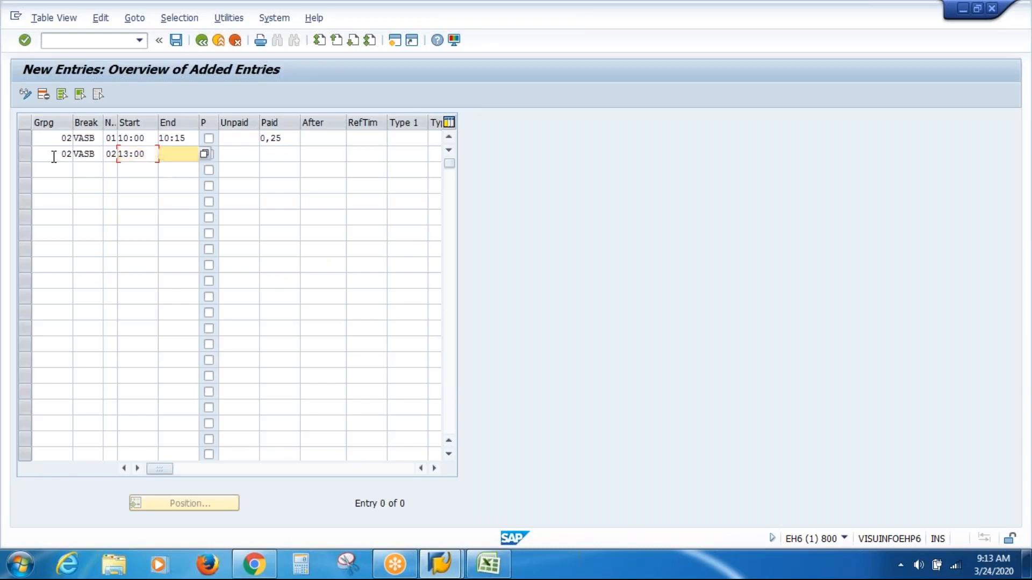
text(13:30)
key(Tab)
Step: Begin the third break row with grouping 02, break VASB and number 03
key(Tab)
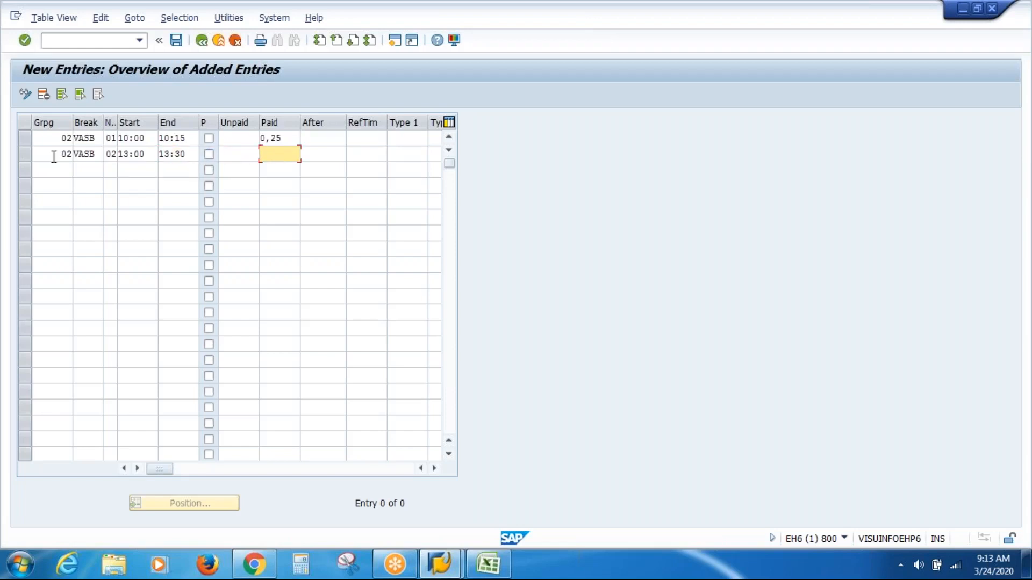
text(0,50)
key(Tab)
key(Tab)
key(Tab)
key(Tab)
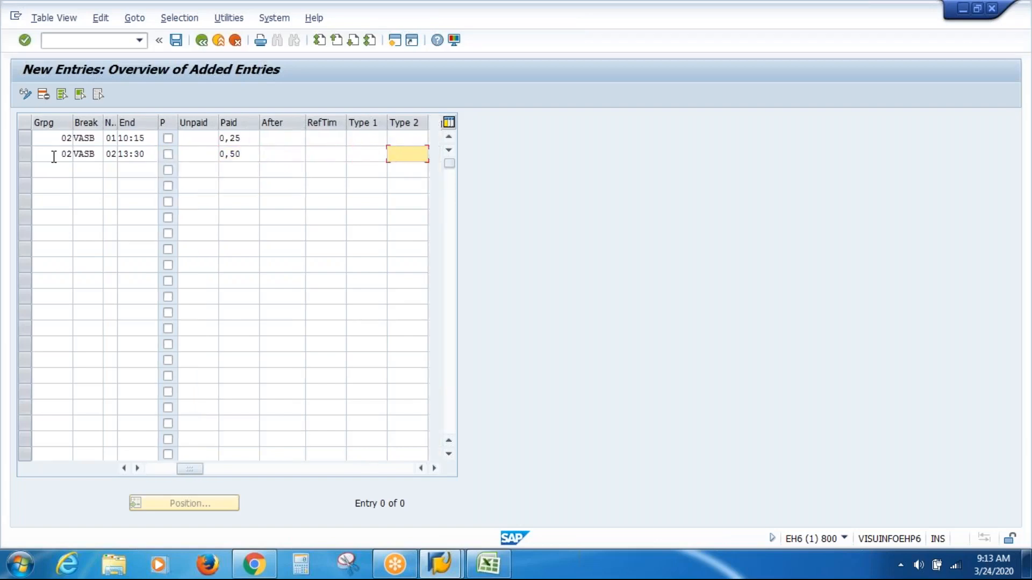
key(Tab)
text(02)
key(Tab)
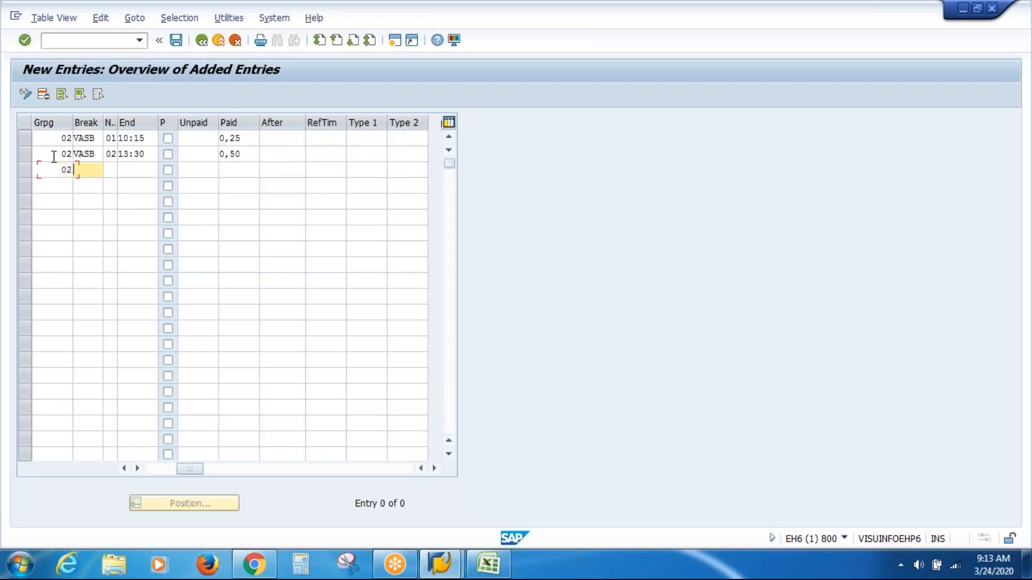
text(VASB)
key(Tab)
text(03)
key(Tab)
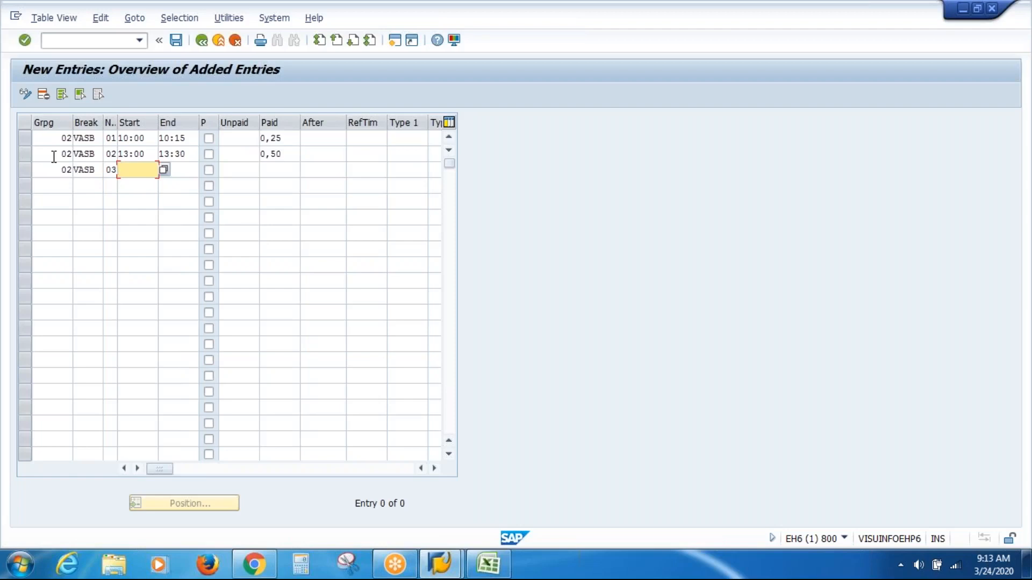
Step: Set the third VASB break to run from 16:00 to 16:15 with 0,25 hours paid
text(16:00)
key(Tab)
text(16)
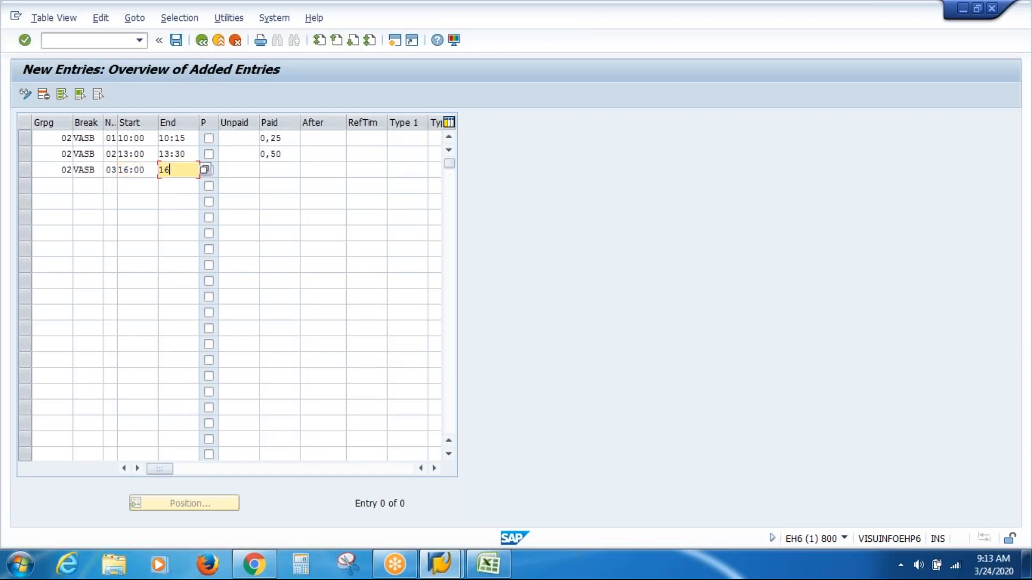
text(:15)
key(Tab)
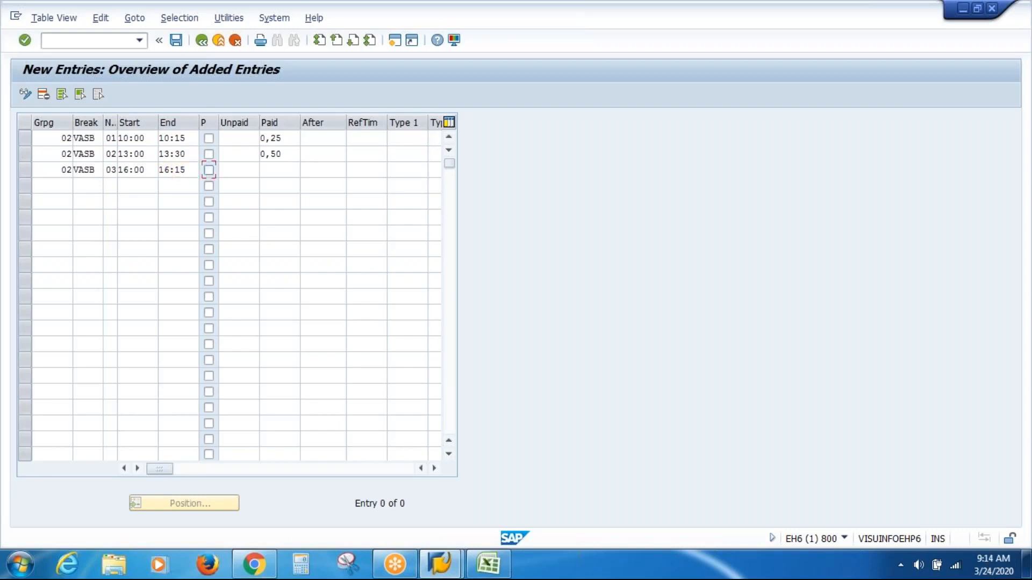
key(Tab)
key(Tab)
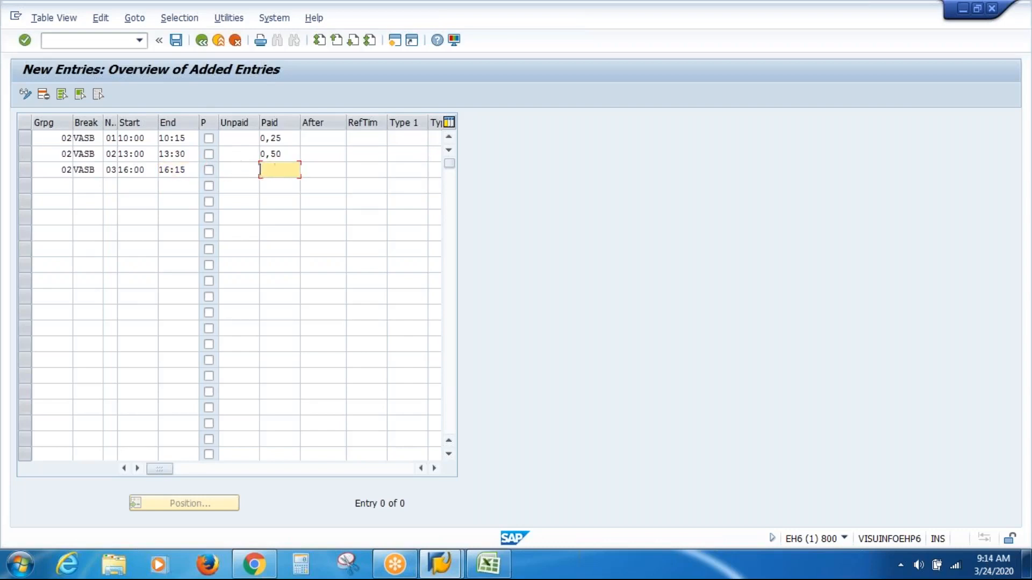
text(0,)
key(BackSpace)
text(25)
Step: Save the three VASB break entries, accepting the proposed customizing request
click(178, 46)
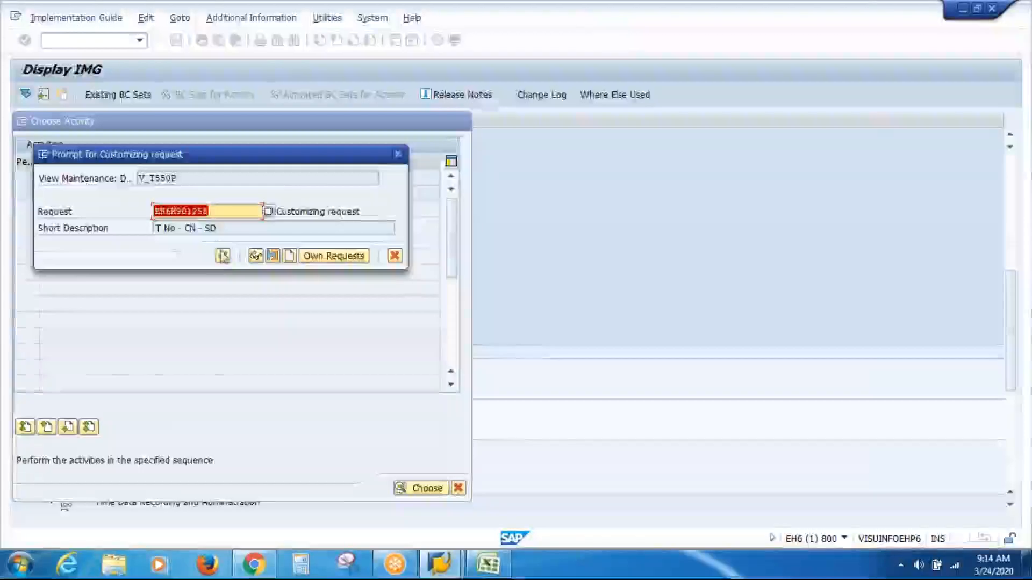
click(223, 256)
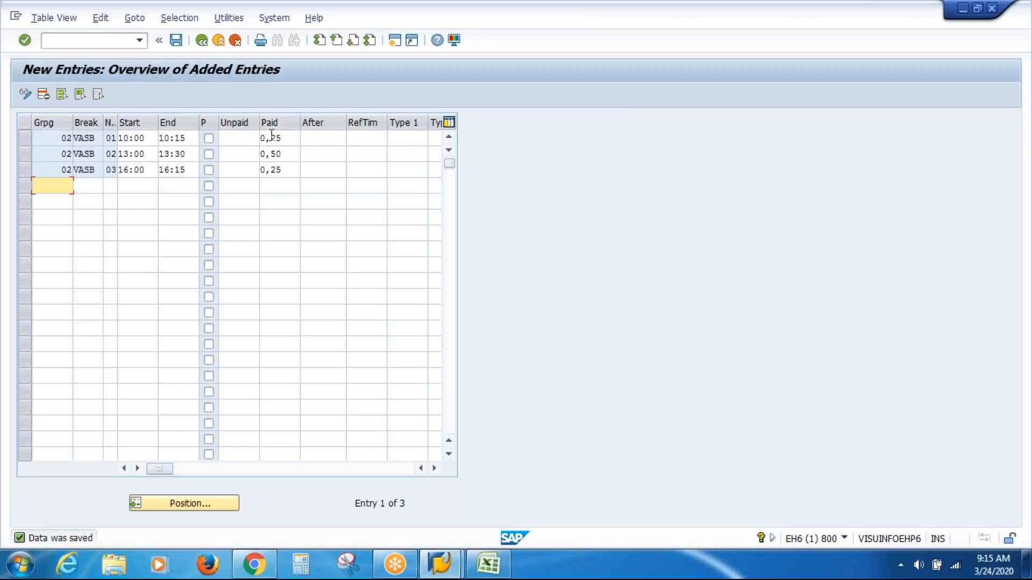
click(175, 46)
Step: Leave the break schedule activity and open the Define Daily Work Schedules activity from the IMG
click(202, 43)
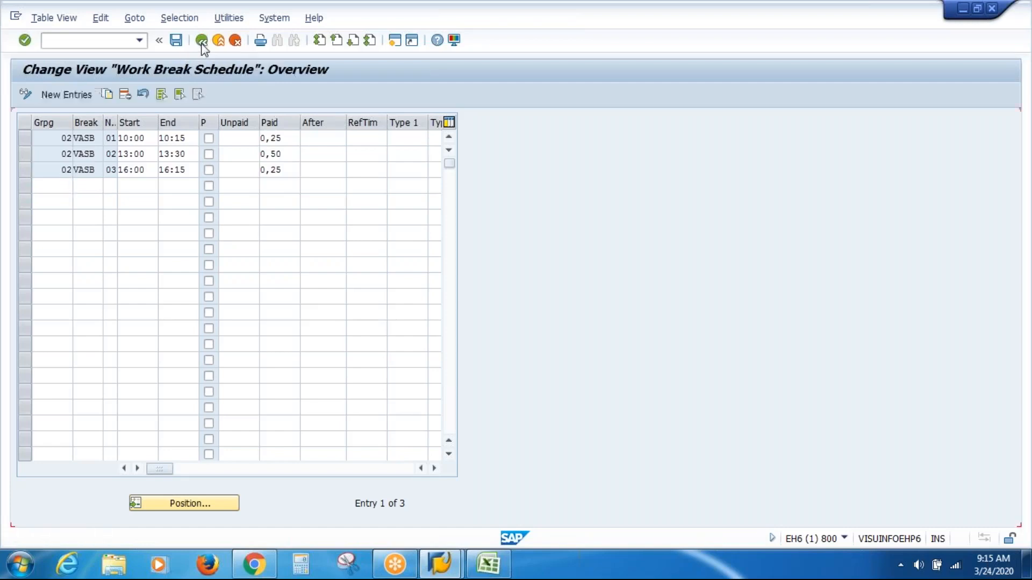
click(202, 43)
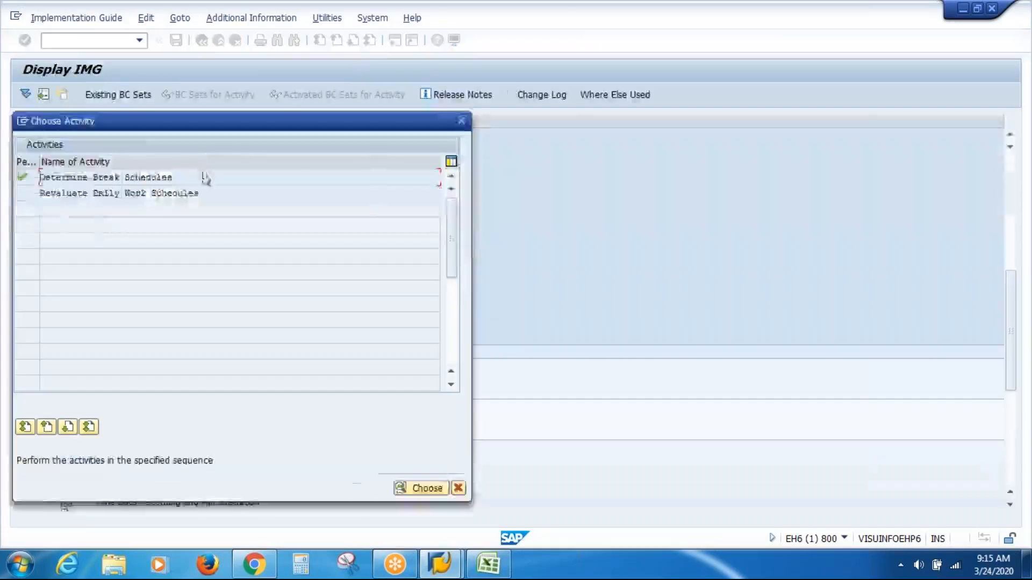
click(462, 122)
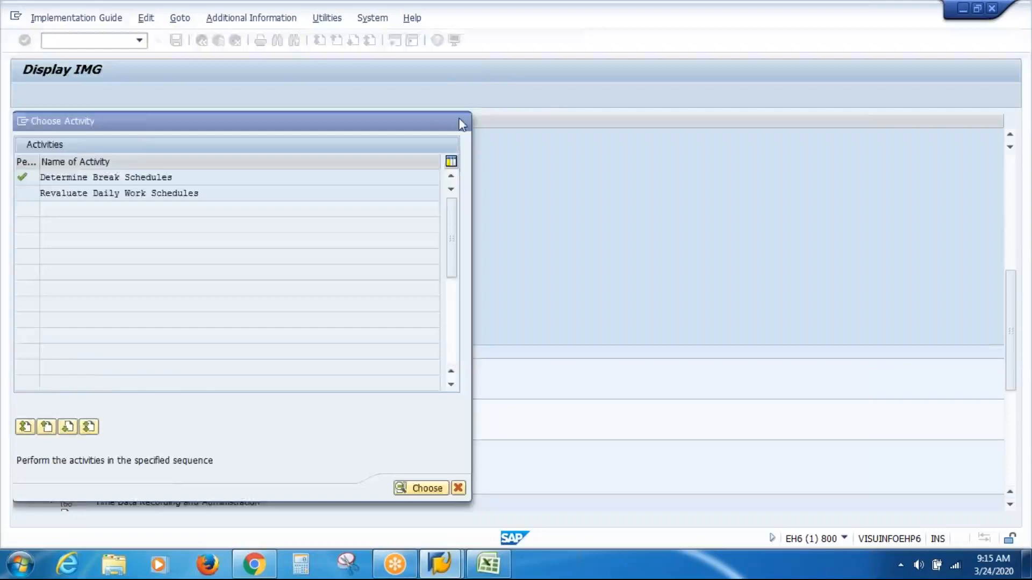
click(149, 437)
click(112, 435)
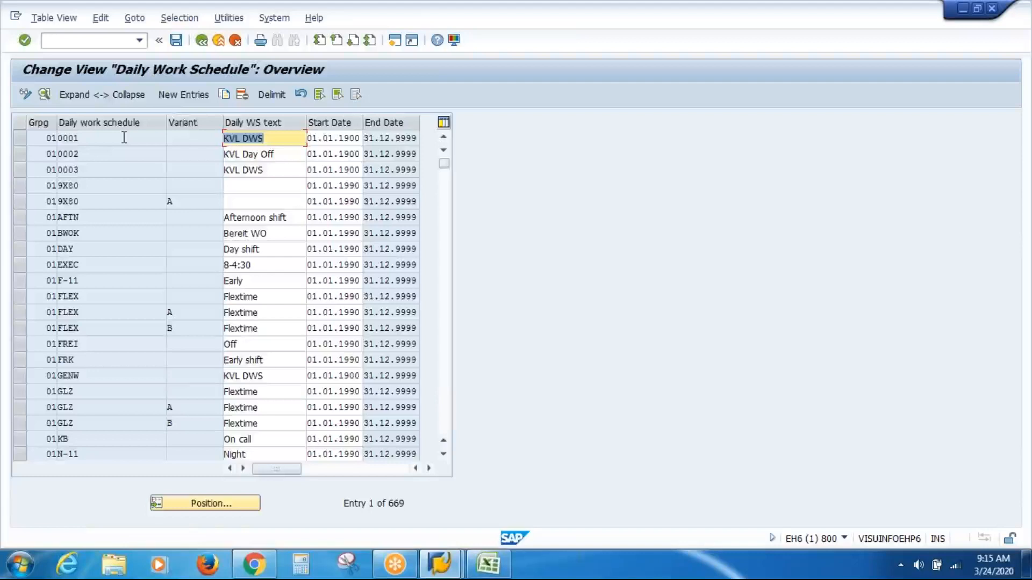
Step: Start a new daily work schedule entry with DWS grouping 02, valid from 01.01.1900 to 31.12.9999
click(185, 94)
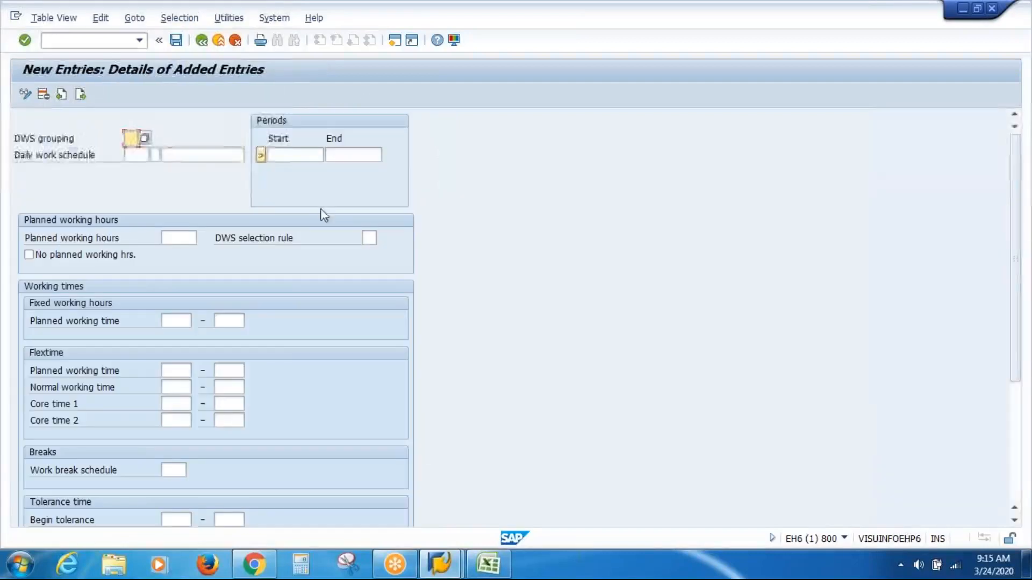
text(02)
key(Tab)
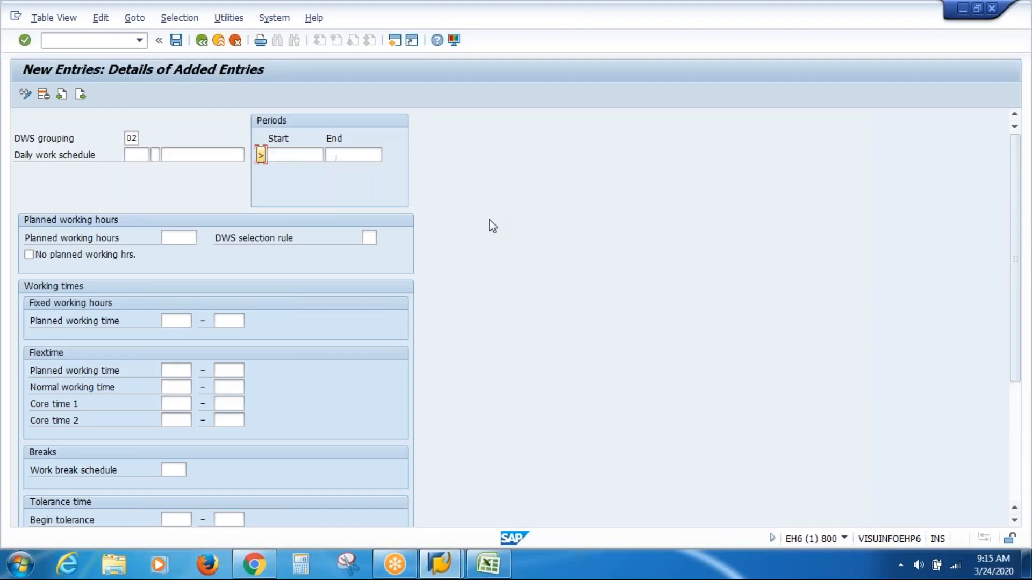
key(Tab)
key(Down)
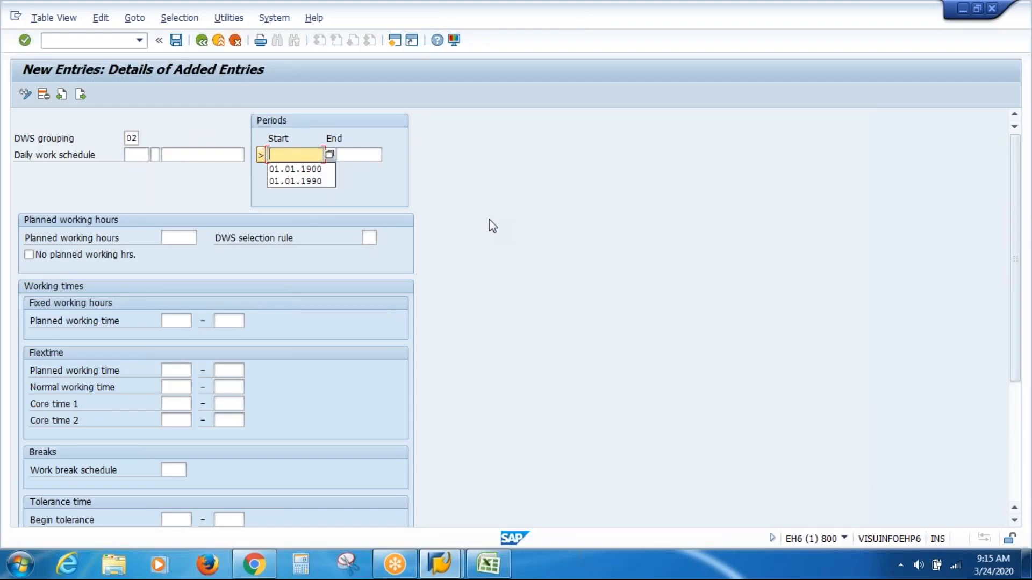
key(Down)
key(Return)
key(Tab)
key(Down)
key(Down)
key(Return)
key(Return)
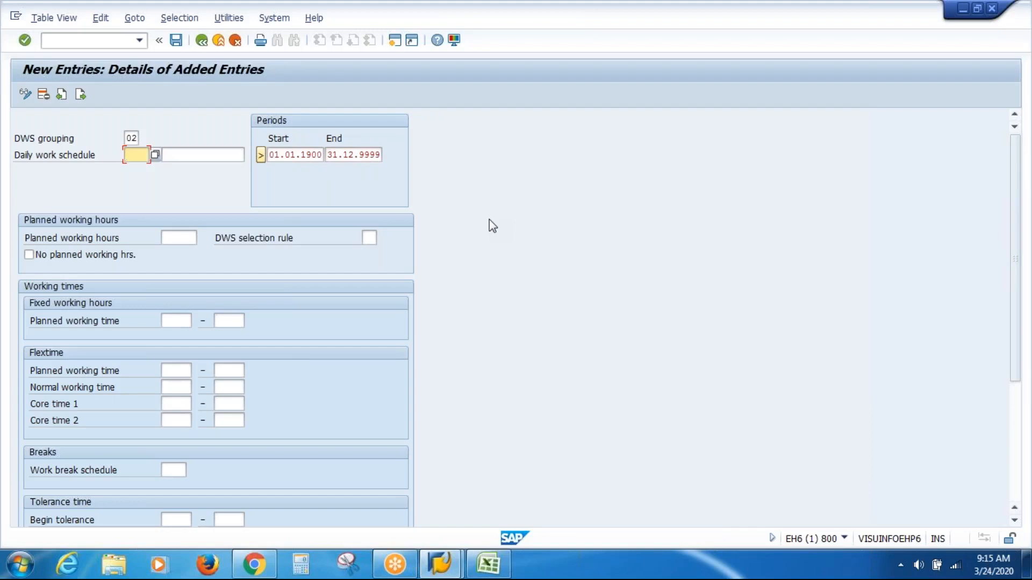
Step: Enter VIWD as the daily work schedule code with the text "VAS Inc Work D"
text(V)
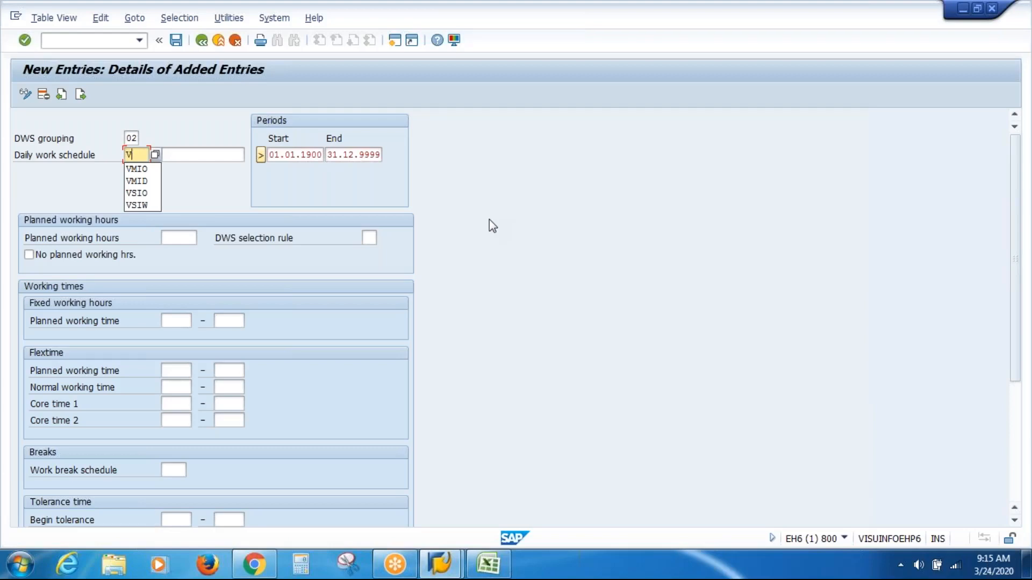
text(I)
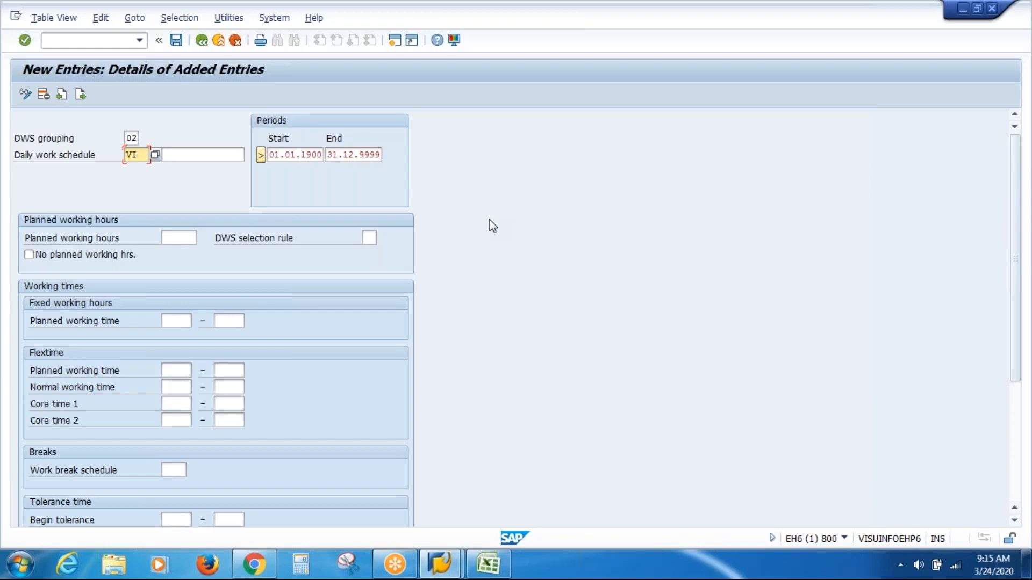
text(WD)
key(Tab)
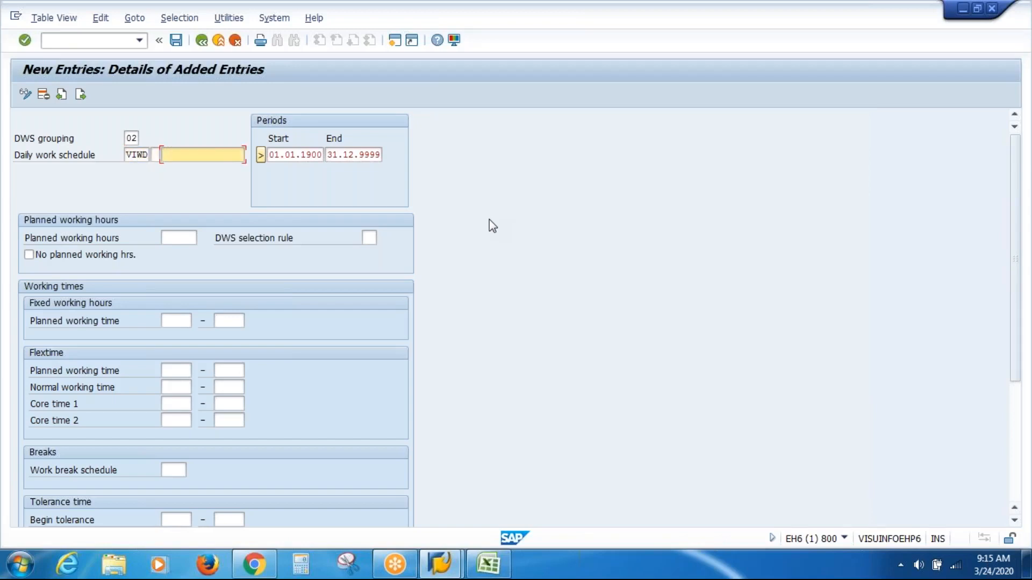
text(VAS Inc Work Da)
key(BackSpace)
Step: Set the fixed planned working time of VIWD to 08:00–17:00
click(182, 319)
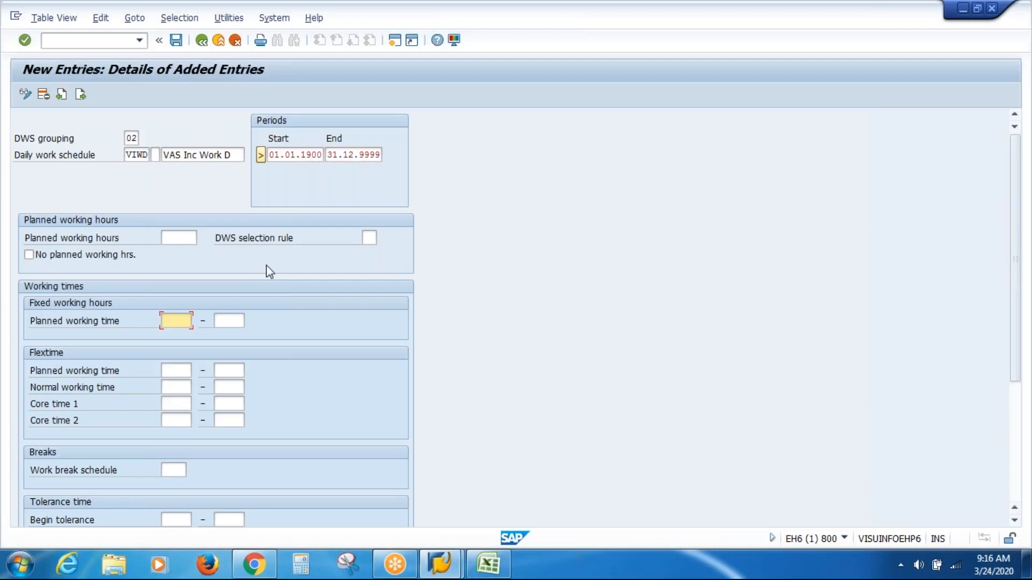
text(08)
key(Tab)
key(Down)
key(Return)
key(Left)
key(BackSpace)
text(7)
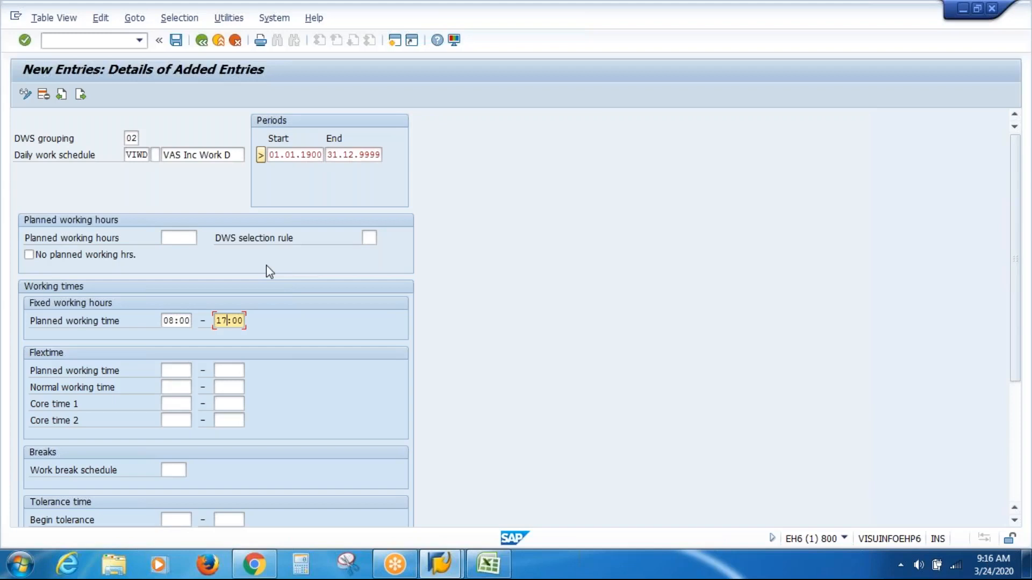
Step: Assign the work break schedule VASB to VIWD from the list of possible values
click(173, 470)
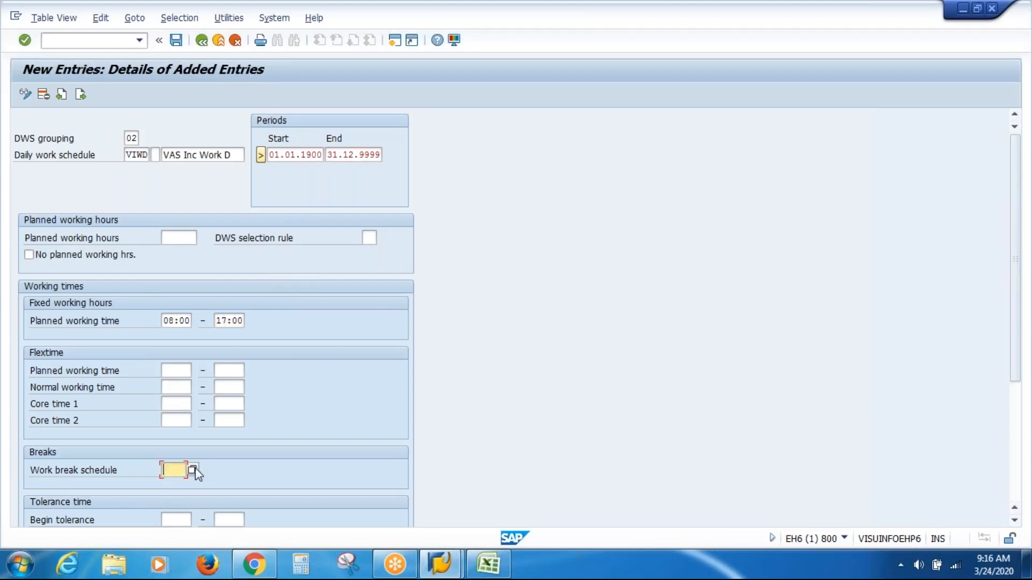
click(192, 469)
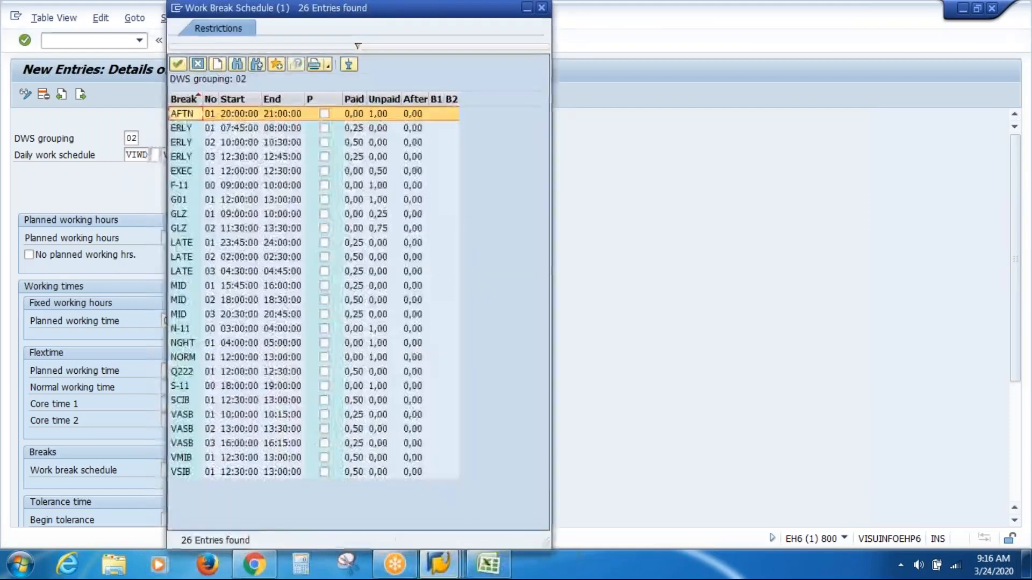
click(193, 430)
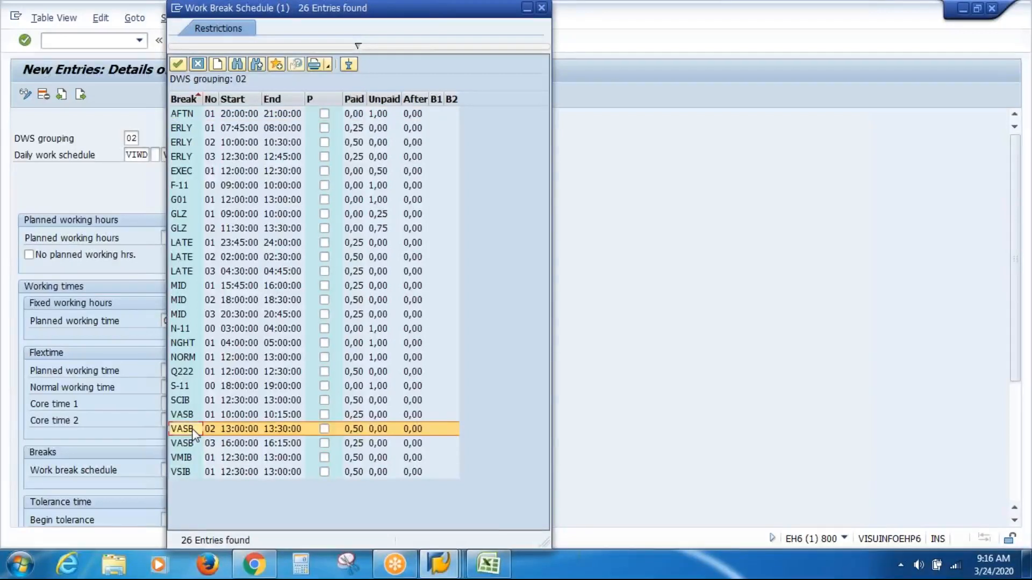
double_click(193, 429)
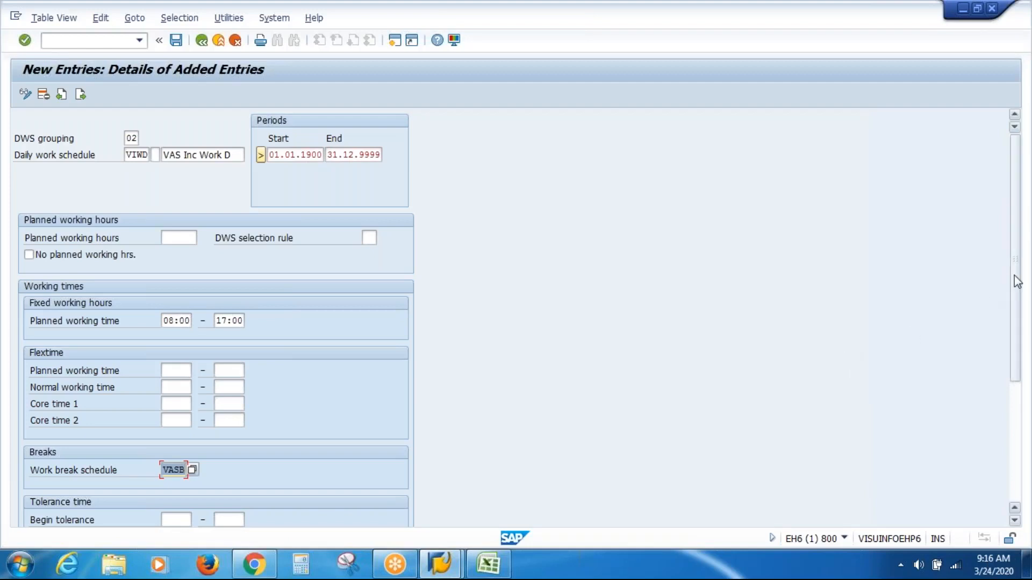
Step: Set the daily work schedule class of VIWD to 1 and validate the entry
drag(1014, 278, 1011, 397)
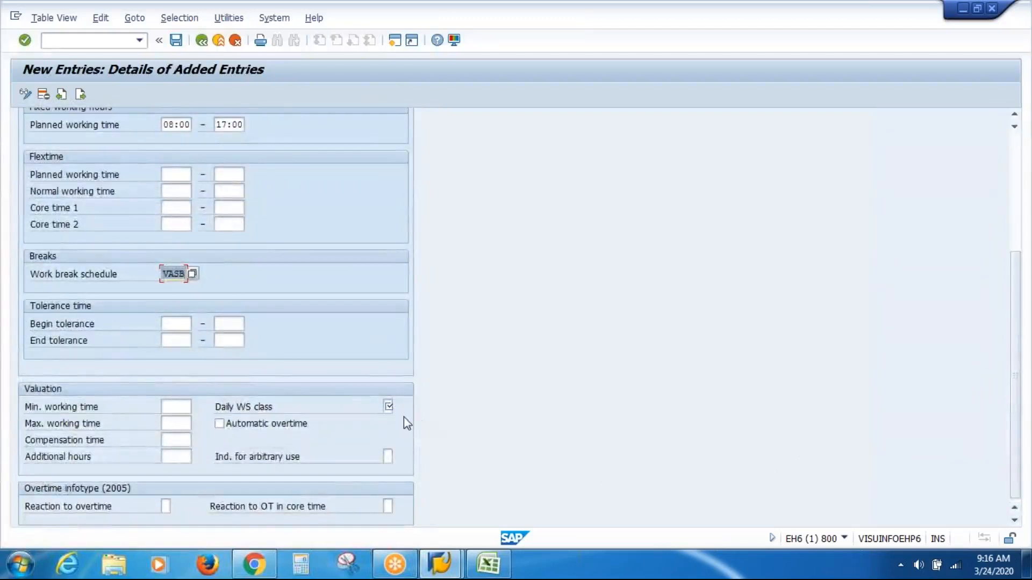
click(388, 407)
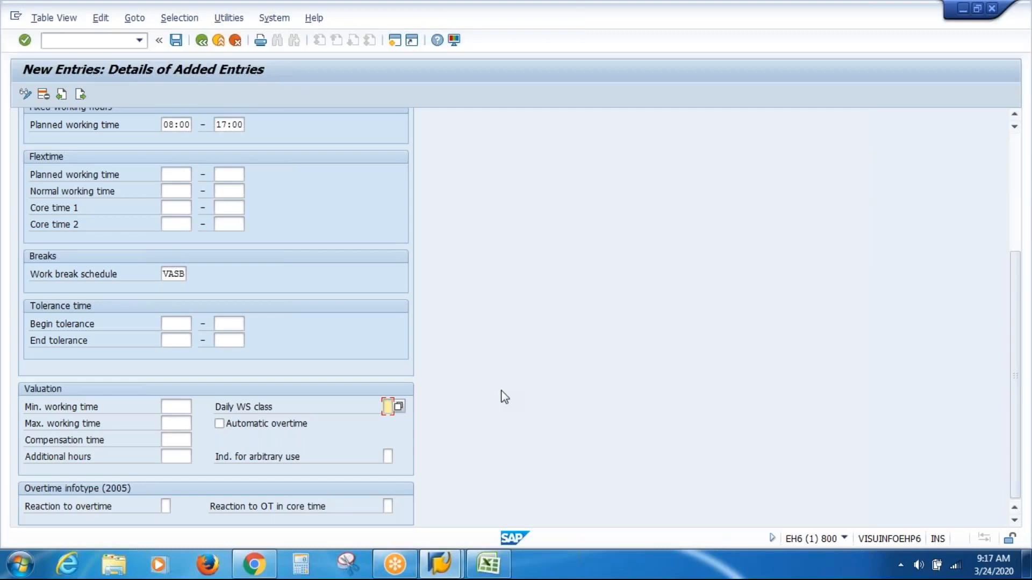
text(1)
key(Return)
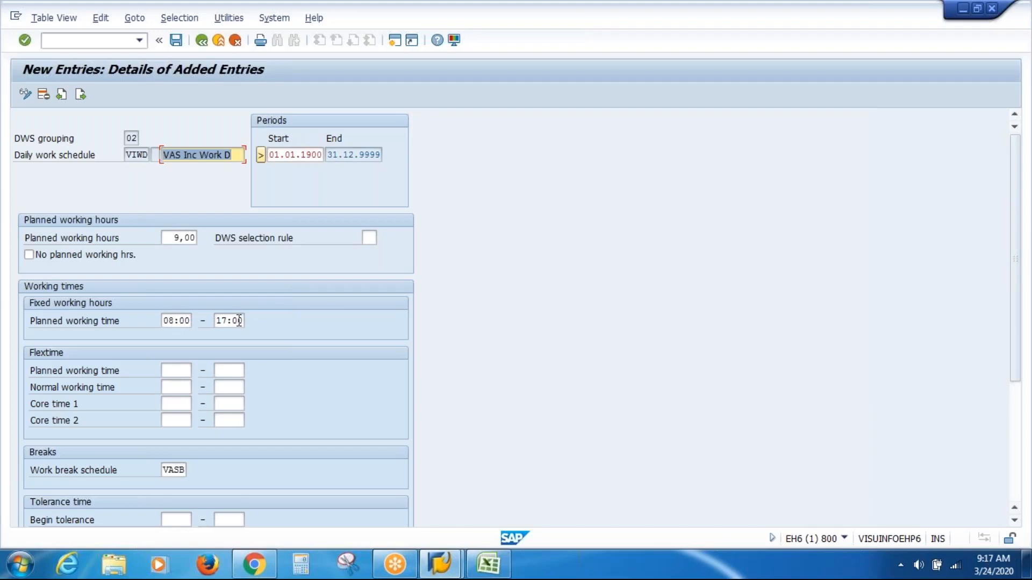
Step: Review the VASB break times and paid hours in the work break schedule value list, leaving without a new selection
click(175, 470)
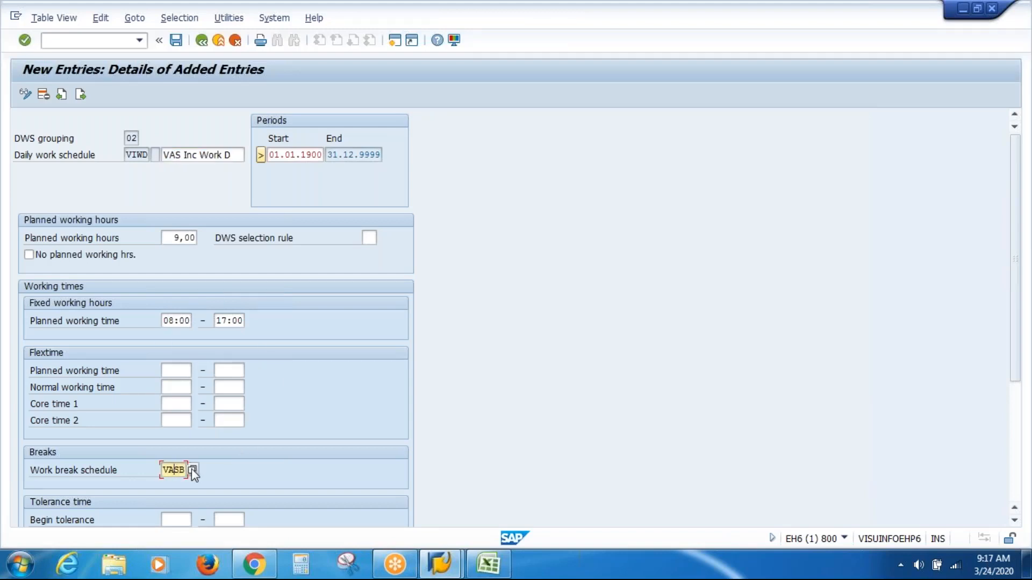
click(192, 469)
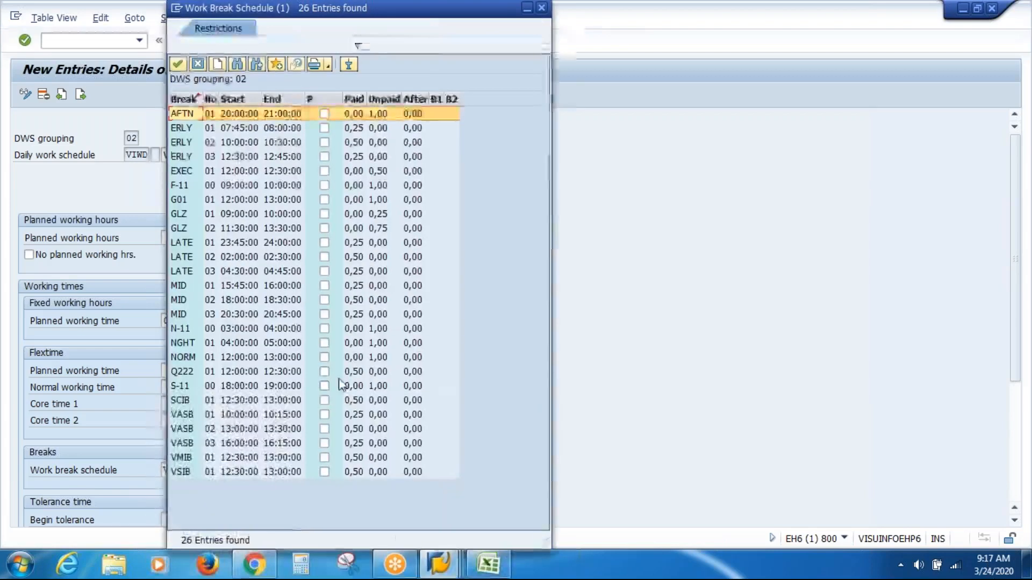
click(189, 413)
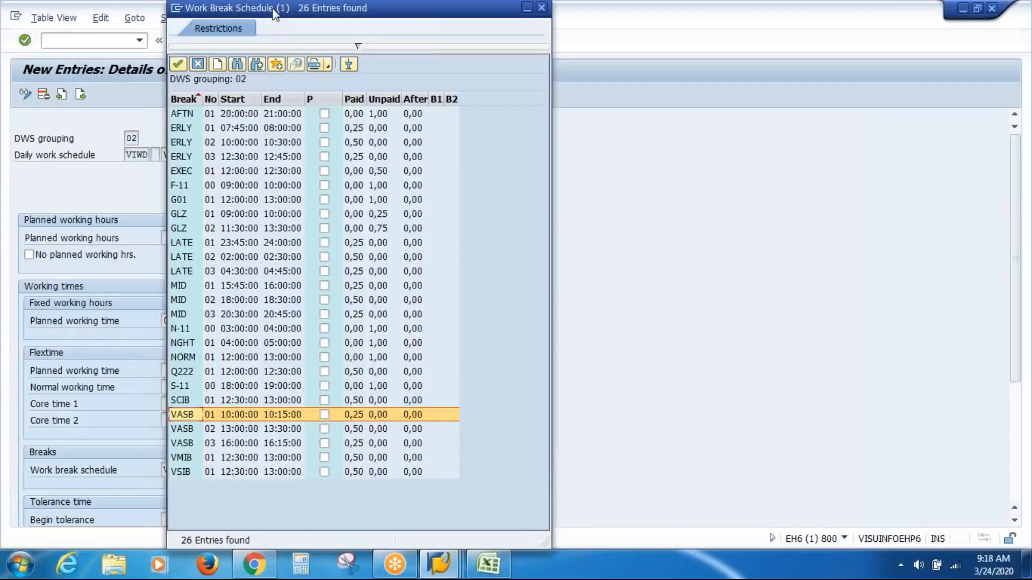
drag(275, 14, 257, 139)
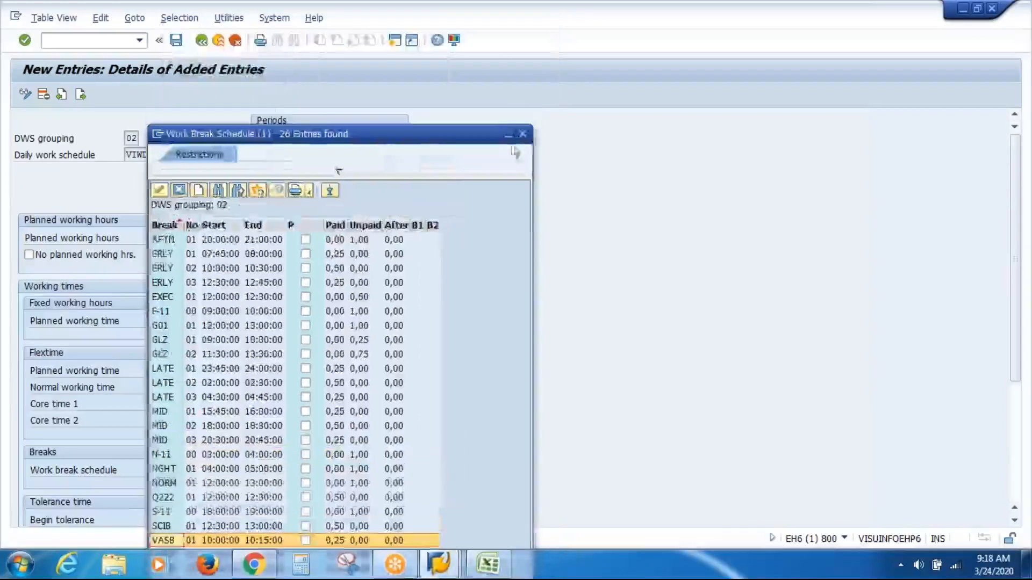
click(522, 135)
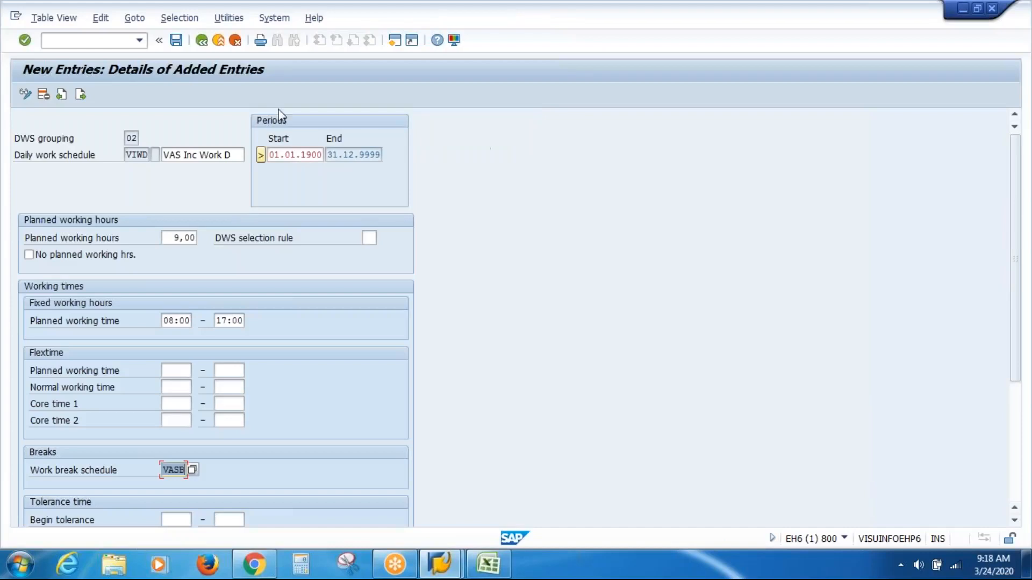
Step: Save the daily work schedule VIWD and return to the daily work schedule overview
click(179, 44)
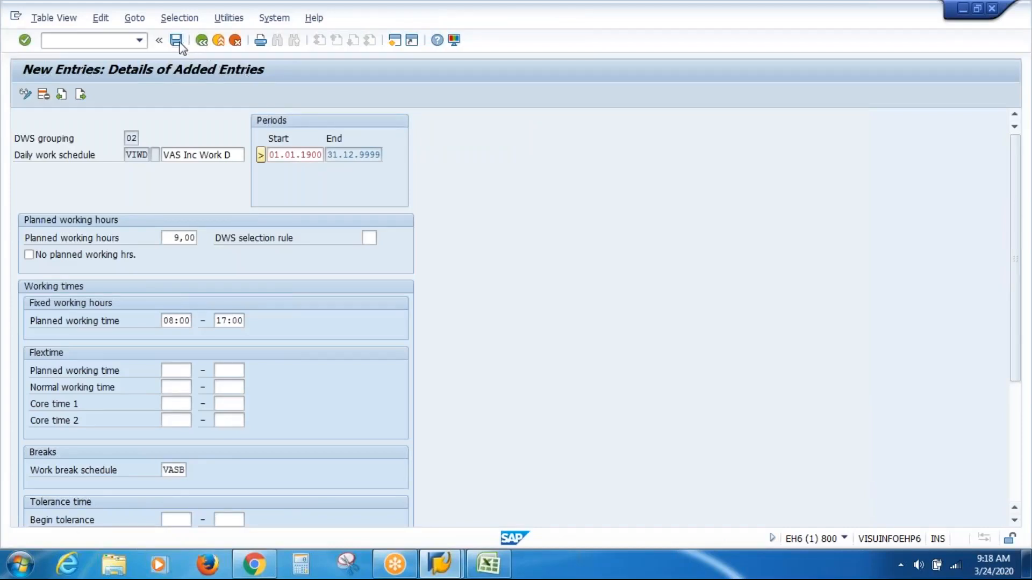
click(219, 256)
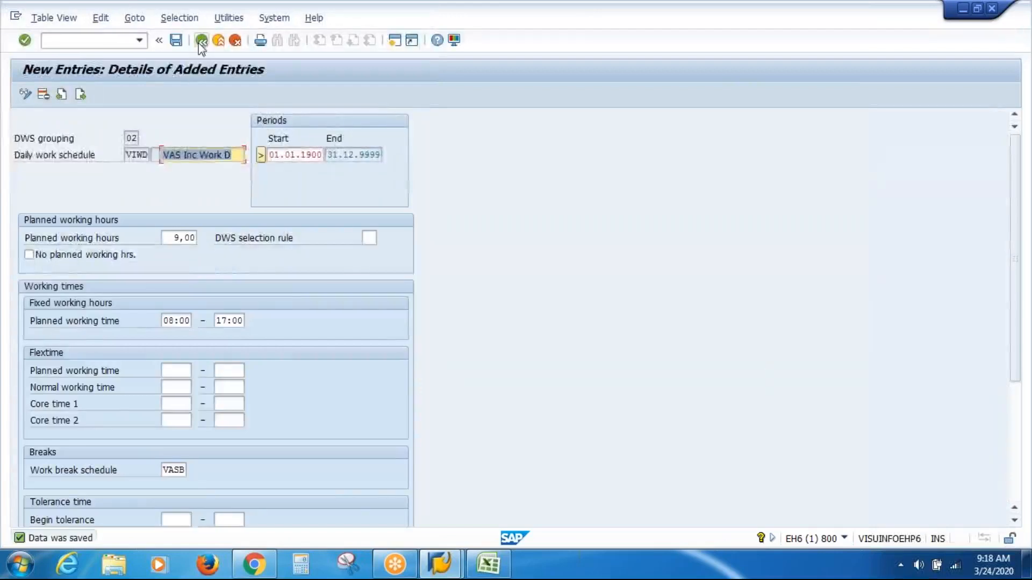
click(201, 42)
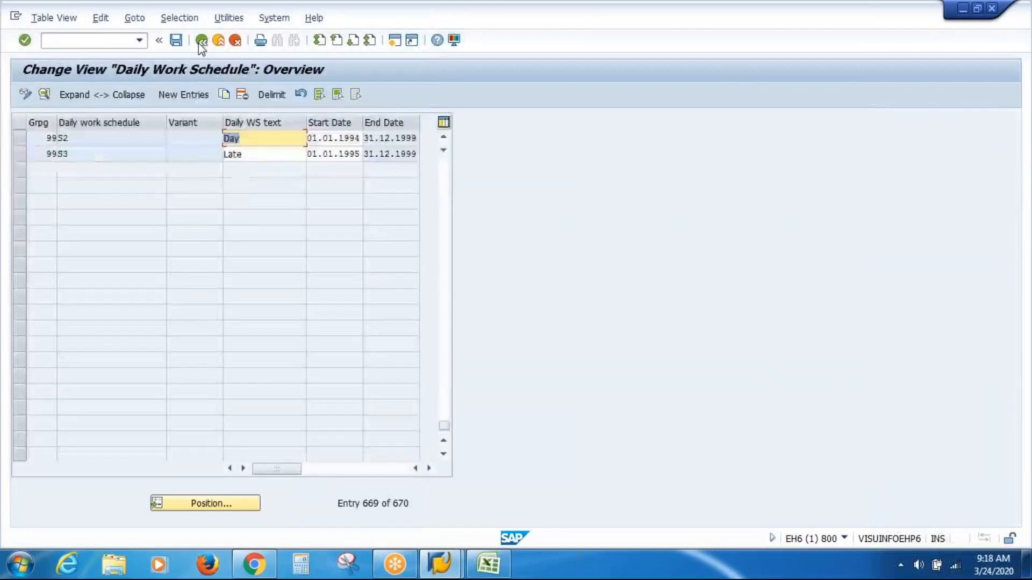
Step: Start a second daily work schedule entry with DWS grouping 02 and the period 01.01.1900 to 31.12.9999
click(177, 96)
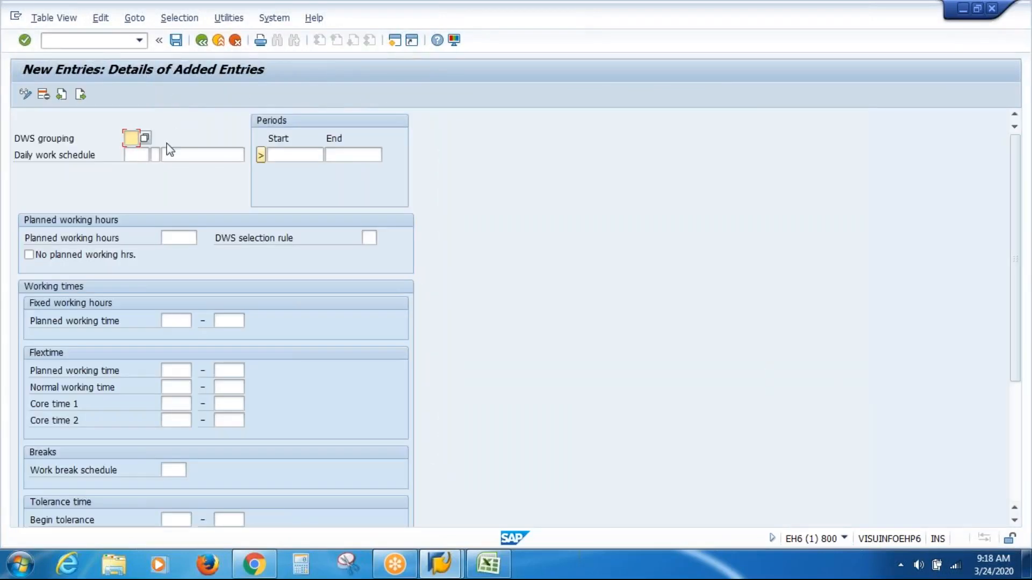
text(02)
key(Tab)
key(Tab)
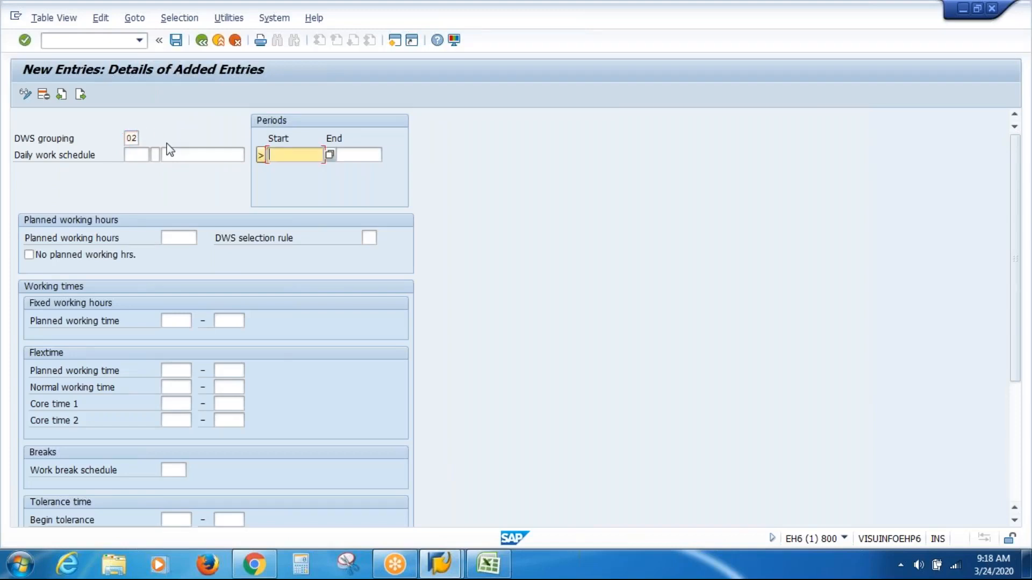
key(BackSpace)
key(Down)
key(Return)
key(Tab)
key(BackSpace)
key(Down)
key(Return)
key(Tab)
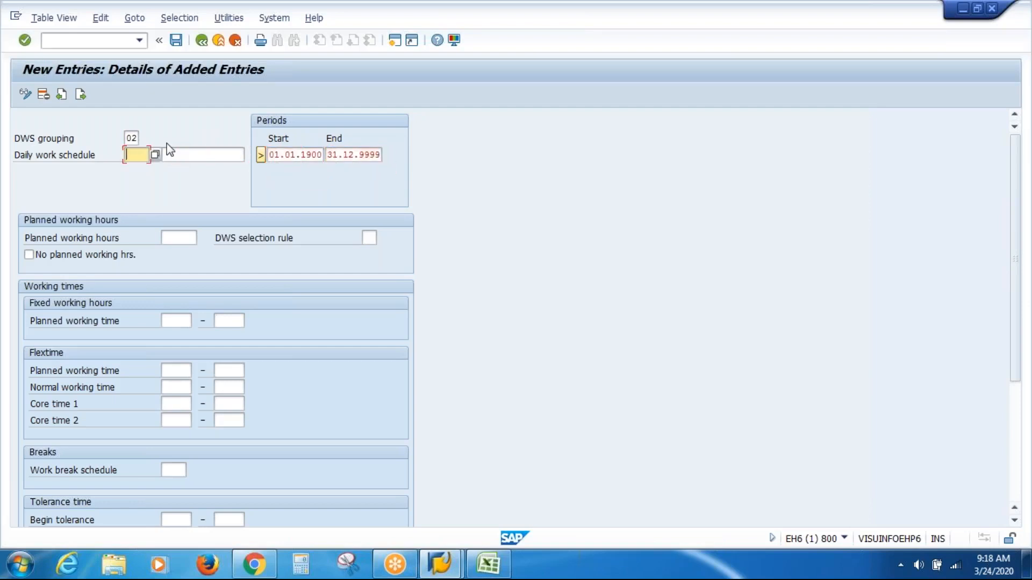
Step: Enter VIDO as the daily work schedule code with the text "VAS Inc Day Off"
key(BackSpace)
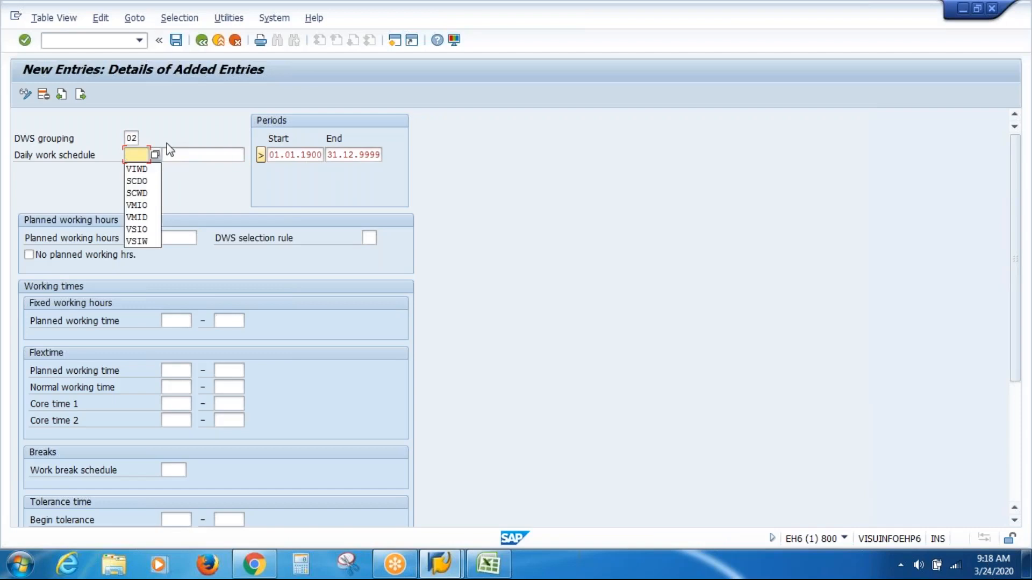
text(VIDO)
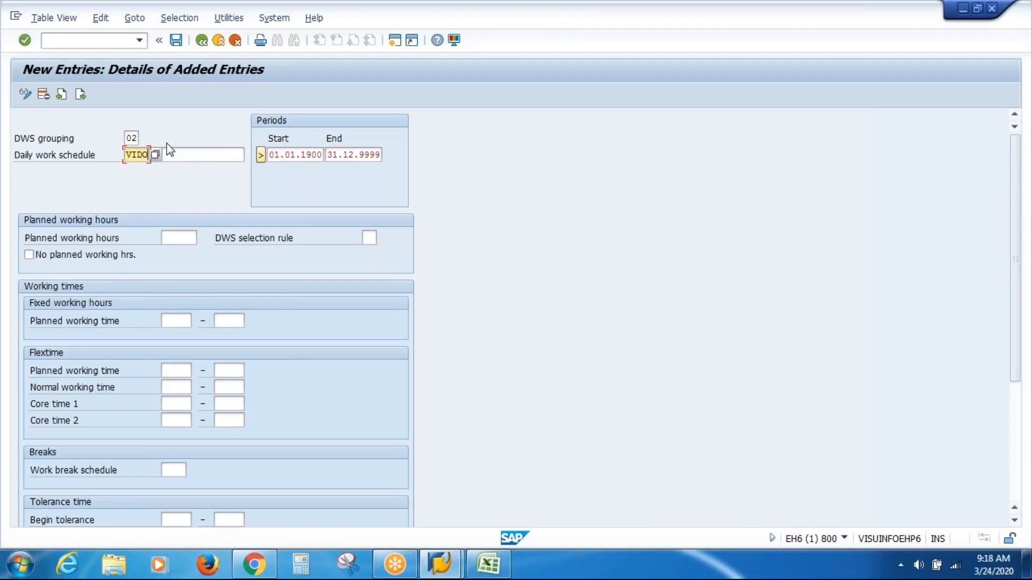
key(Tab)
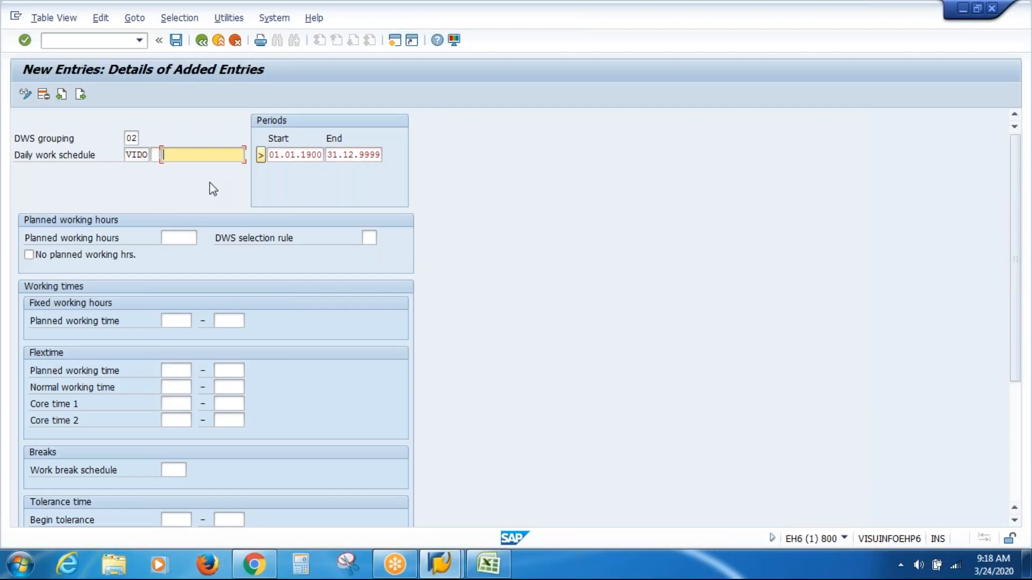
text(VAS Inc Day Off)
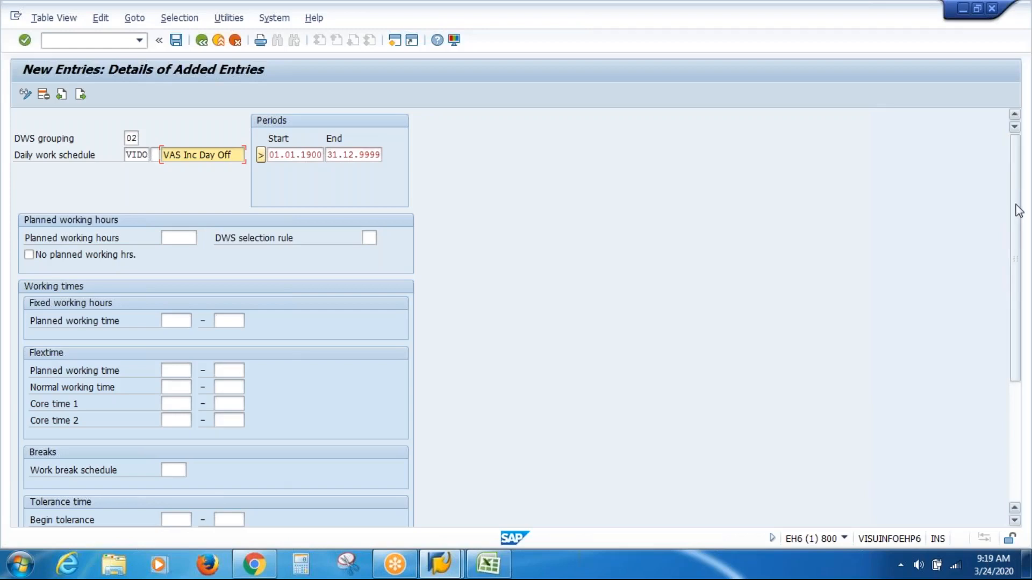
Step: Set the daily work schedule class of VIDO to 0 and save the day-off entry
scroll(1019, 216, down, 5)
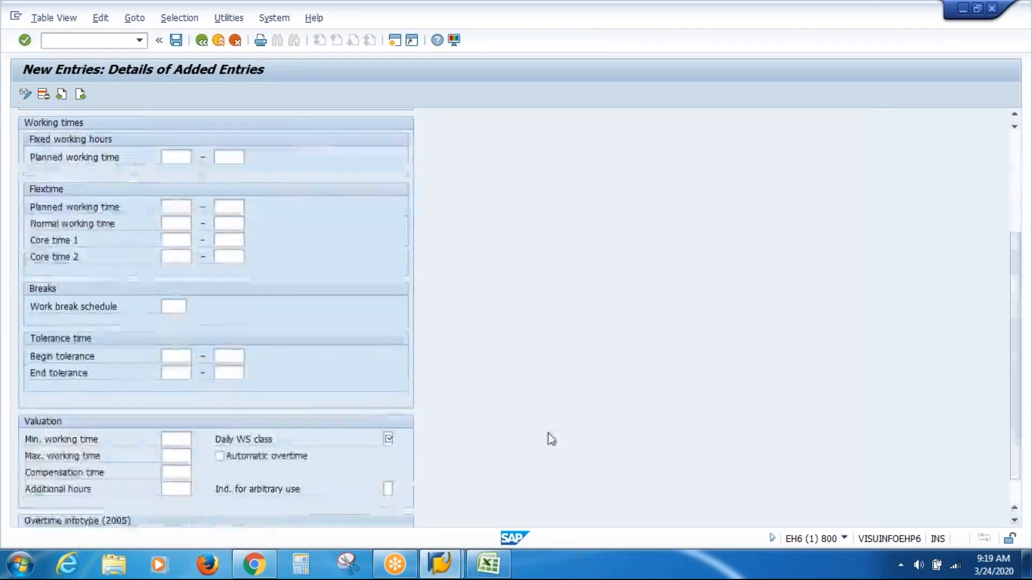
click(387, 439)
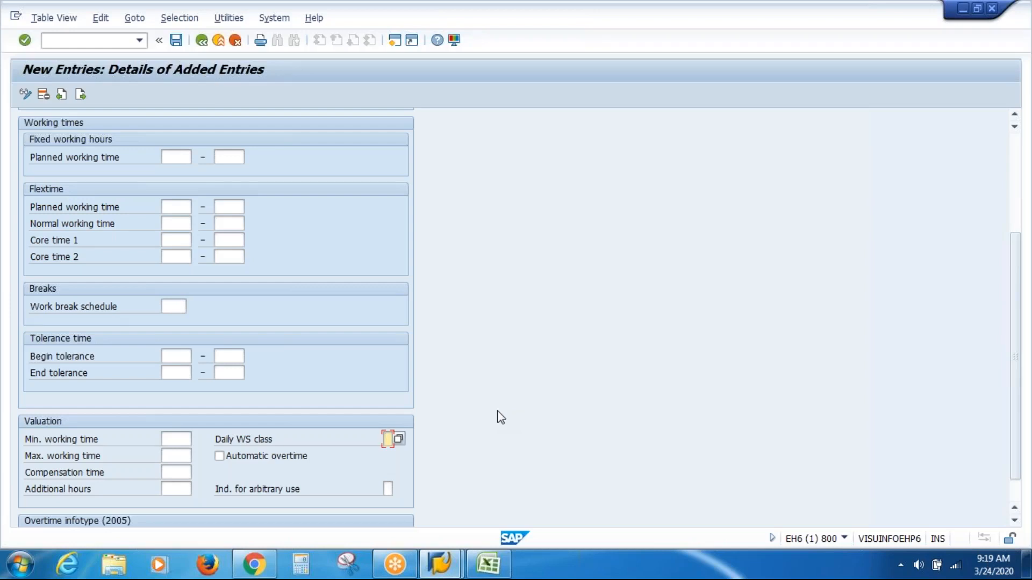
text(0)
key(Return)
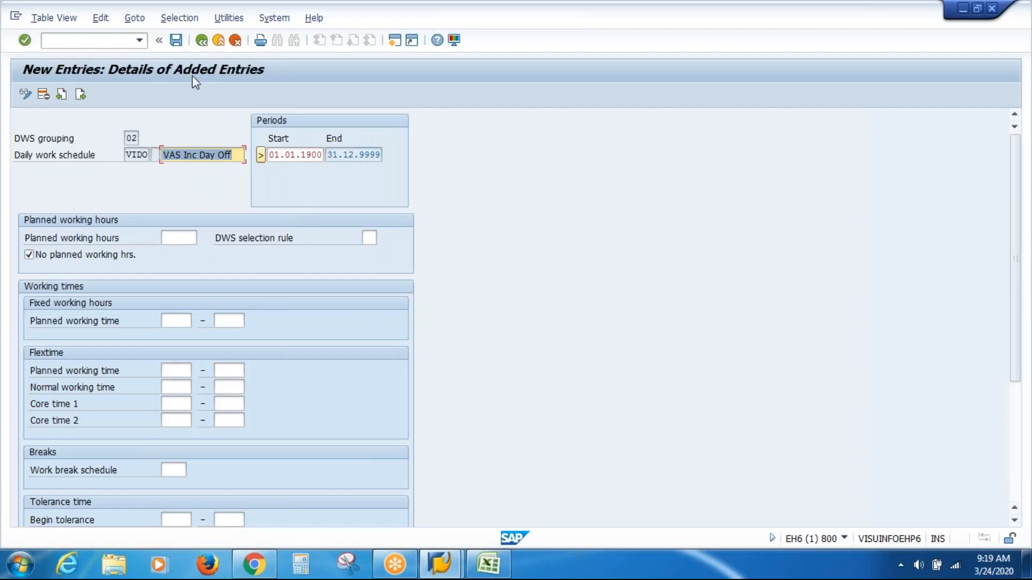
click(177, 40)
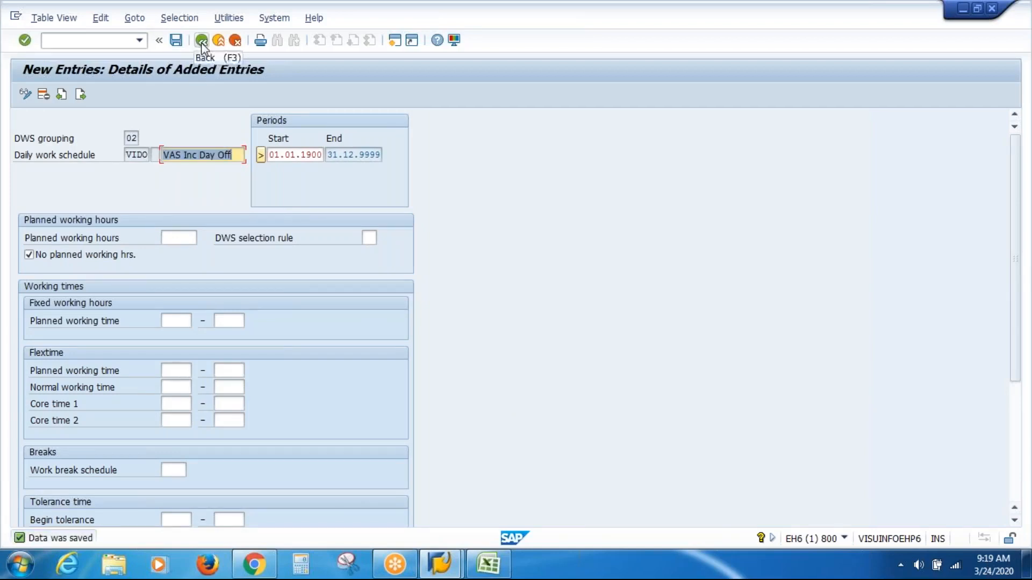
Step: Return to the implementation guide and open Define Period Work Schedules under Time Management's Work Schedules
click(203, 43)
click(202, 43)
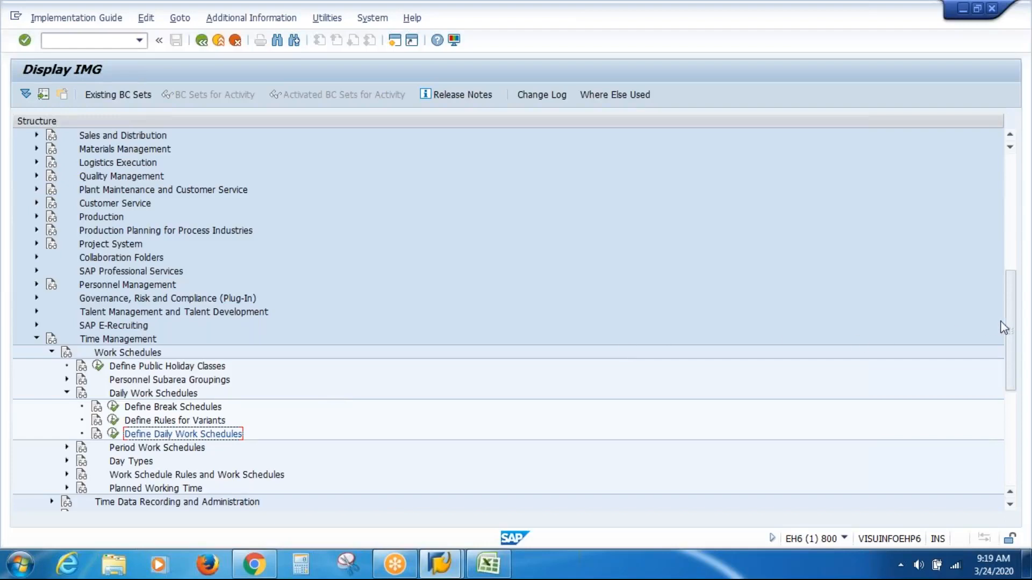
drag(1013, 326, 1009, 395)
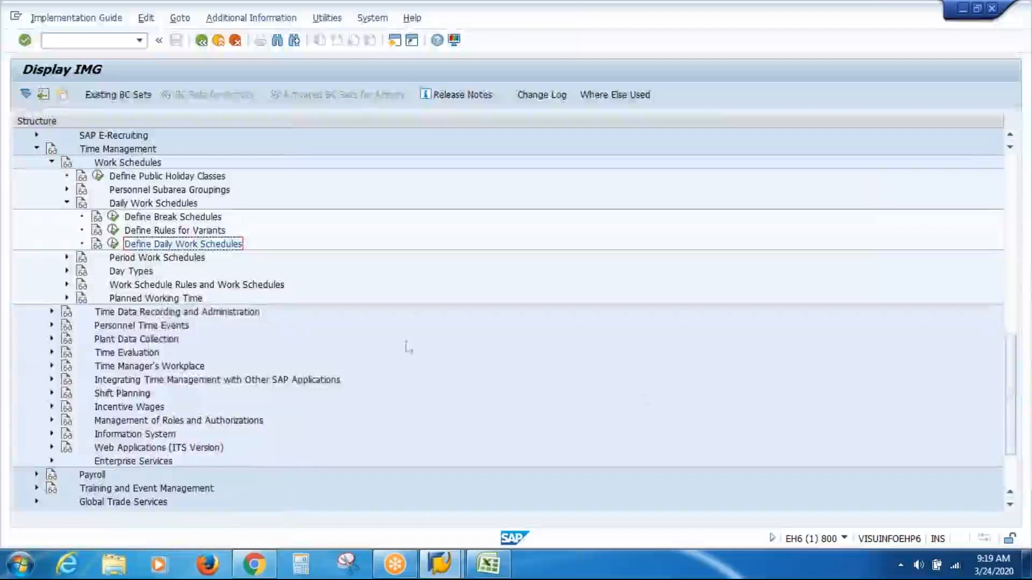
click(139, 262)
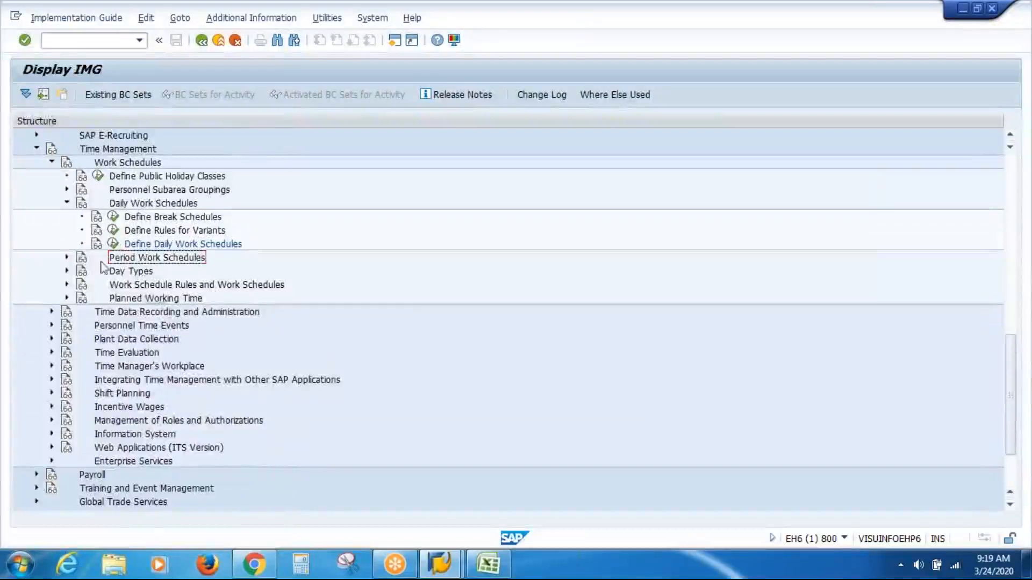
click(67, 257)
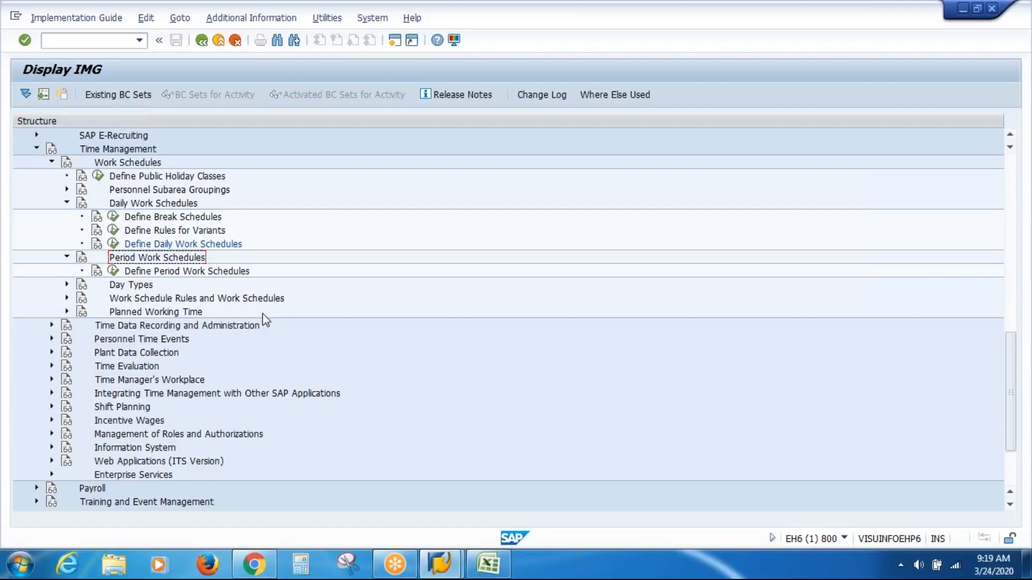
click(203, 272)
click(113, 271)
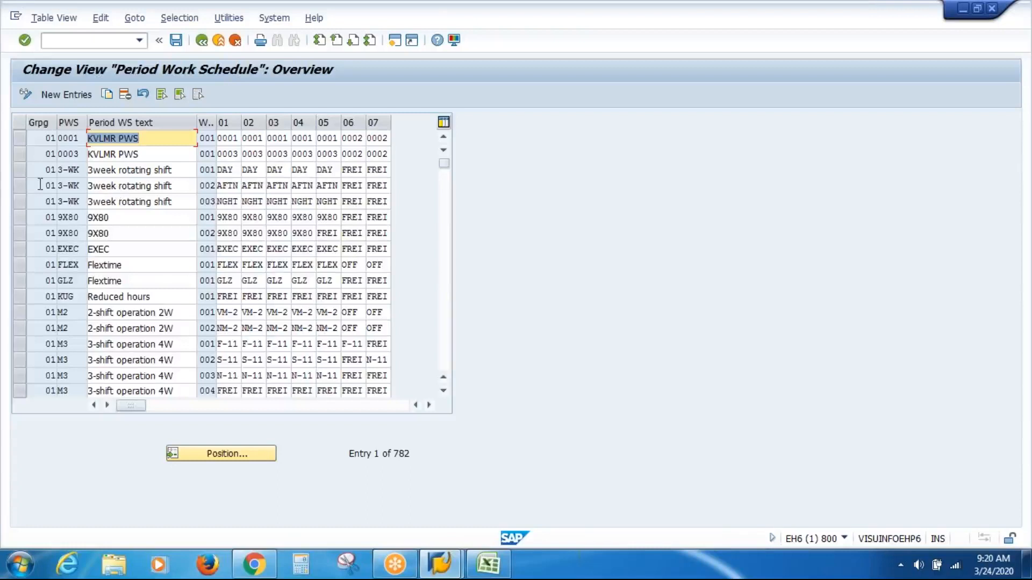
Step: Select the three 3-WK rotating shift rows, narrowing the period text column and widening the week number column
click(17, 170)
click(19, 185)
click(18, 201)
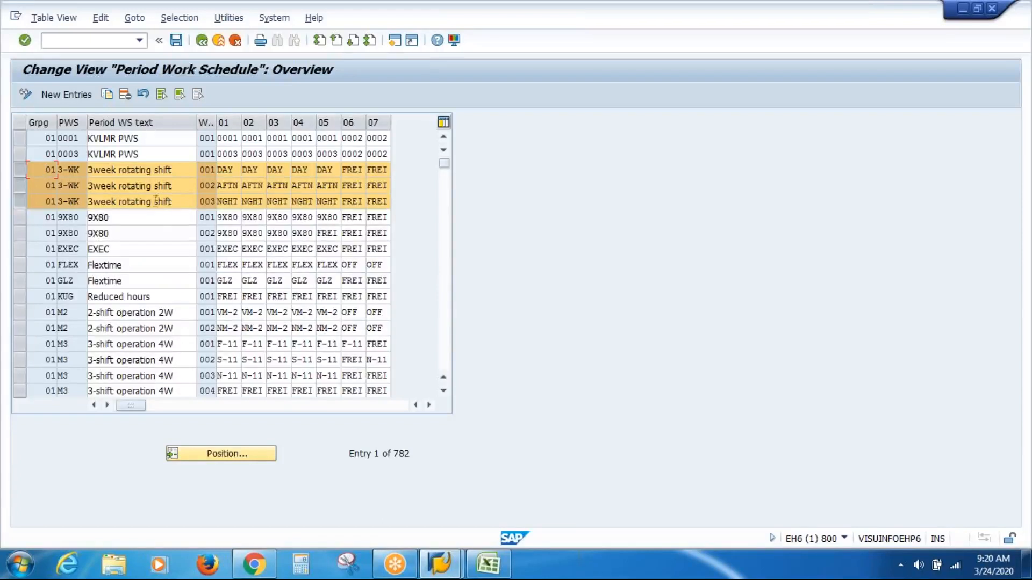
drag(173, 170, 86, 171)
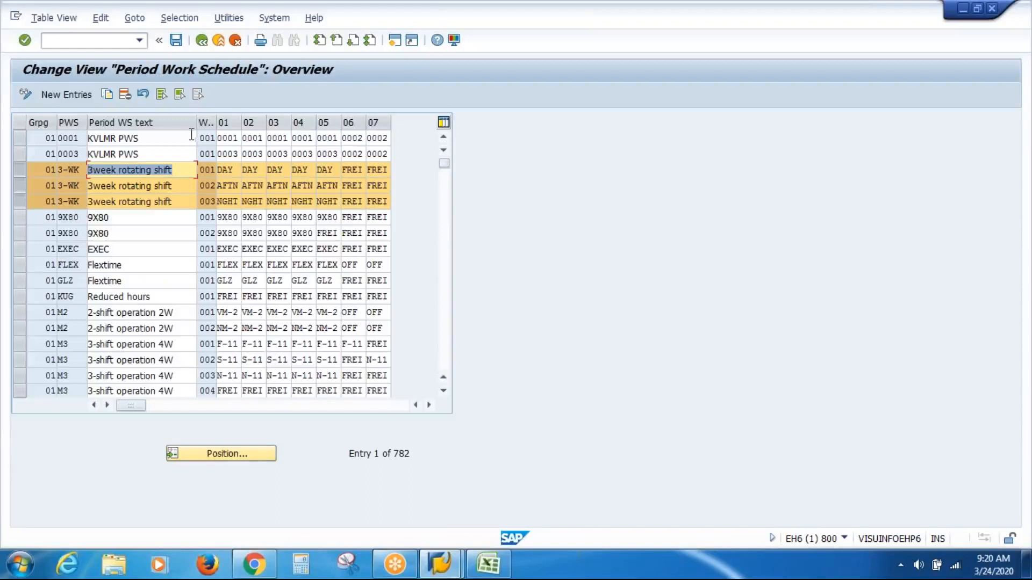
drag(196, 122, 175, 125)
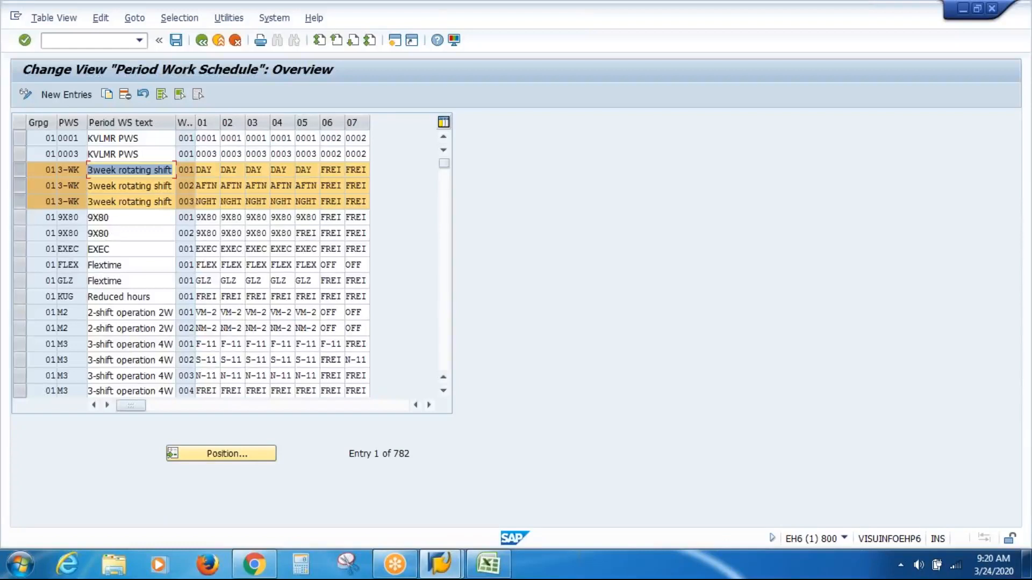
drag(195, 123, 206, 122)
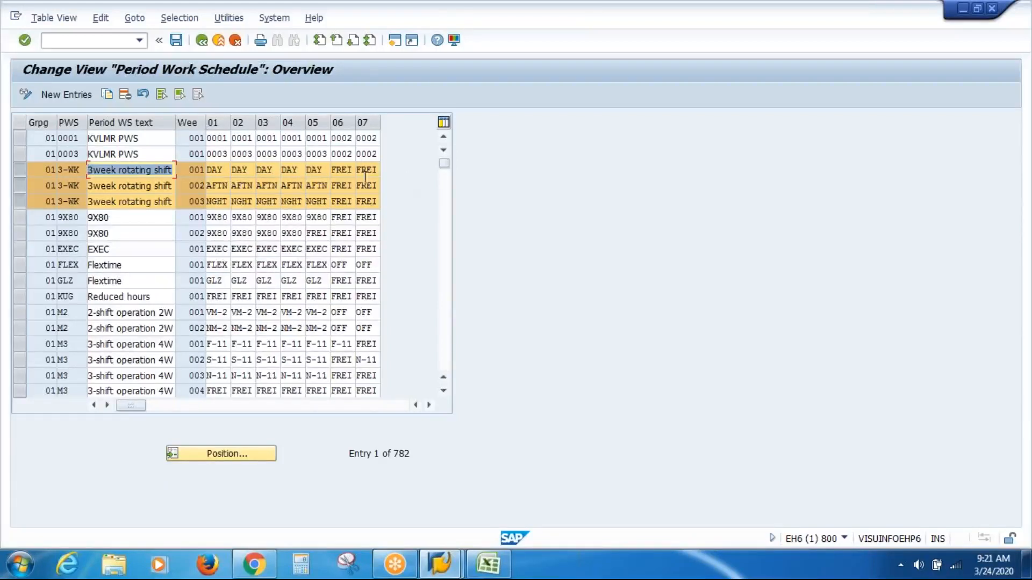
Step: Review the daily work schedules assigned to days 01 through 06 in week 001 of the 3-WK schedule
click(213, 170)
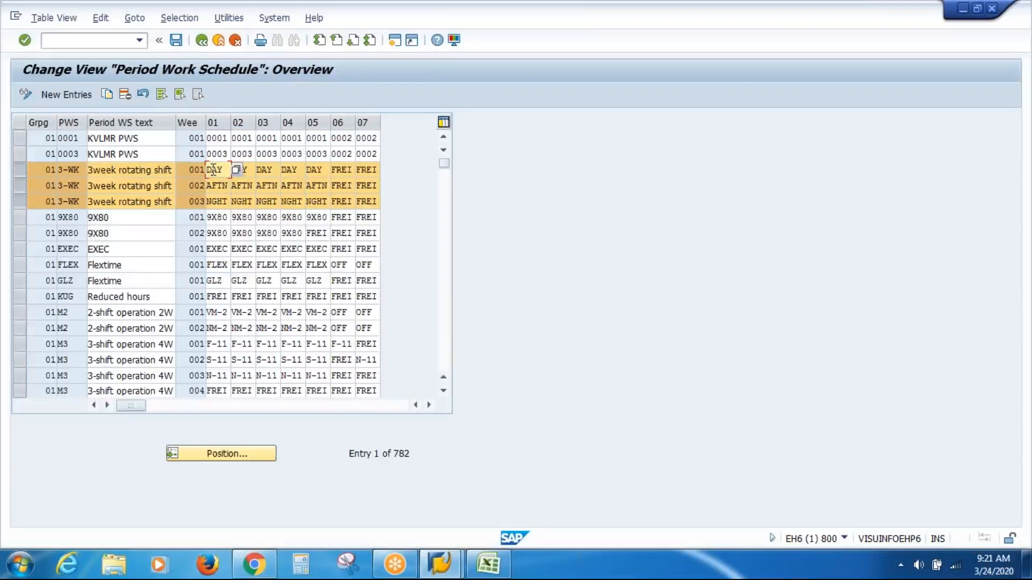
click(251, 169)
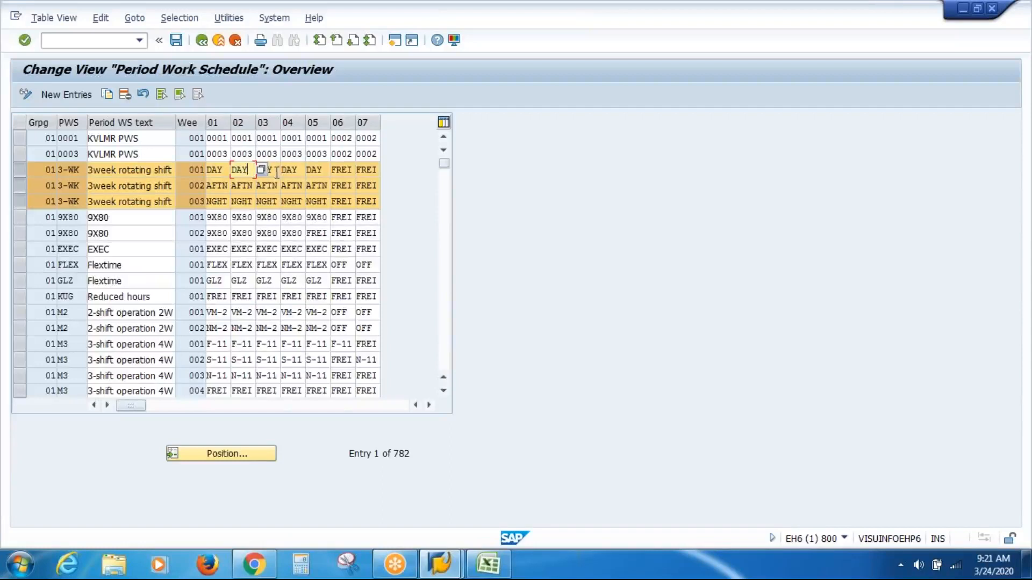
click(276, 173)
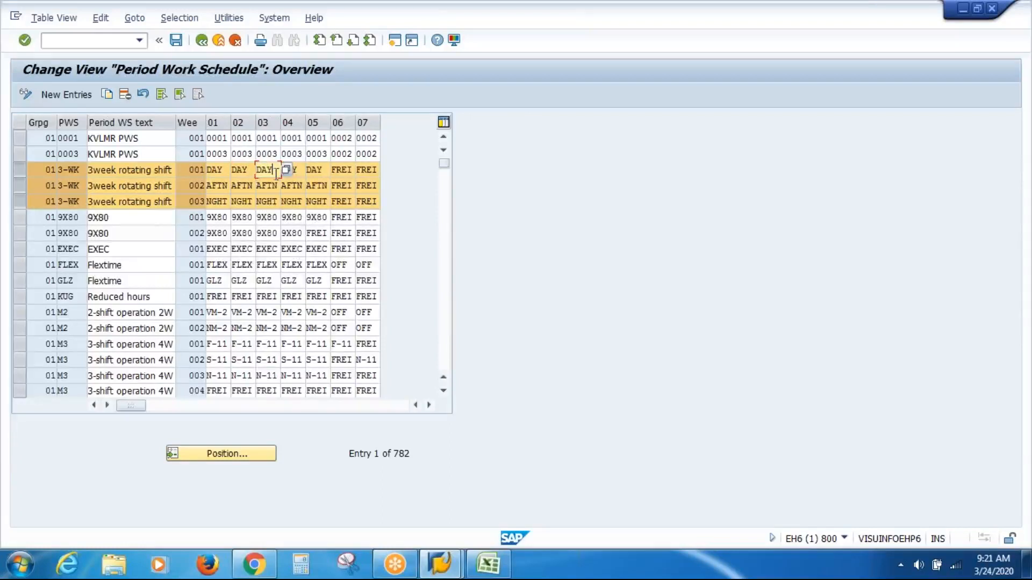
click(325, 170)
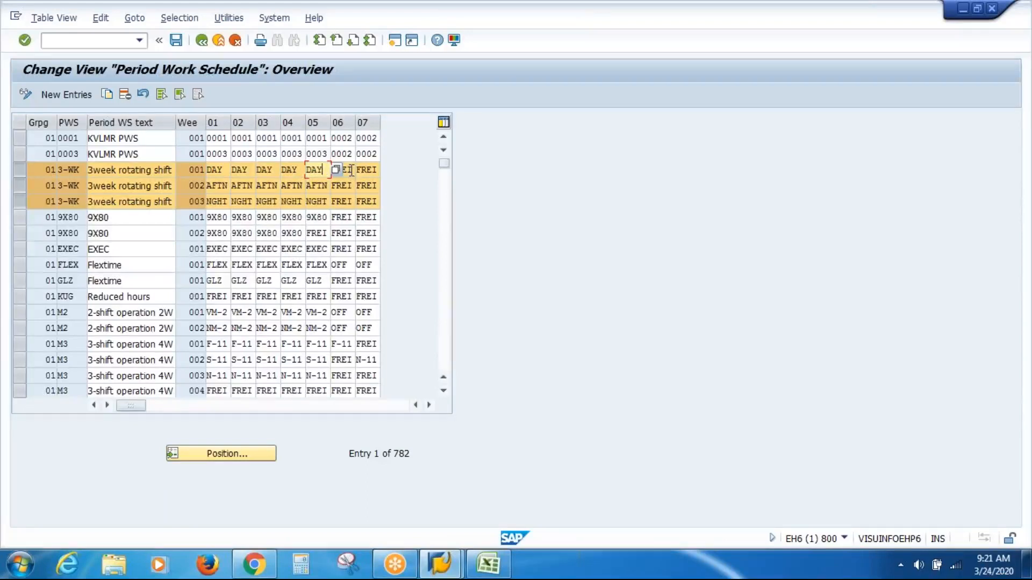
click(352, 170)
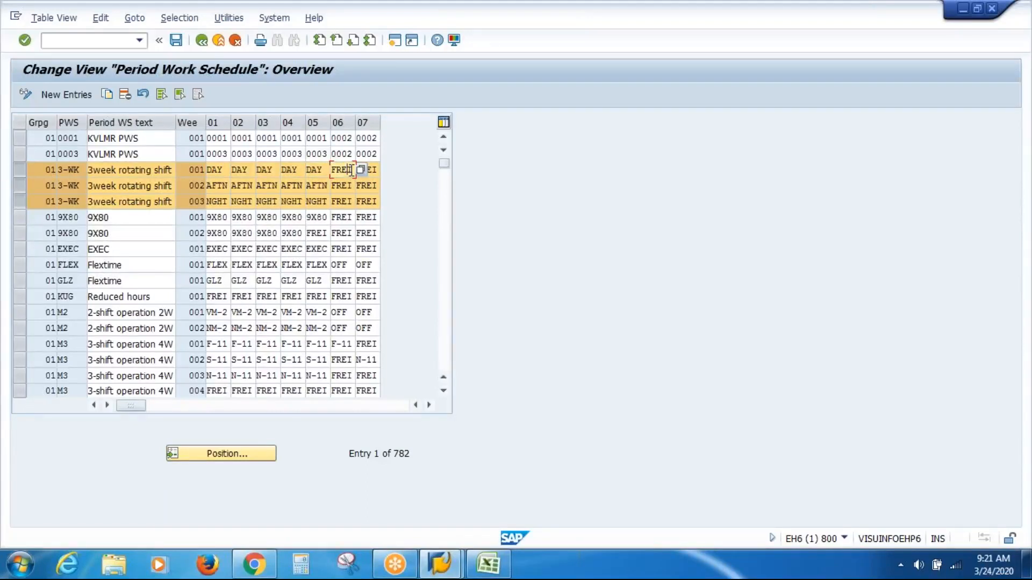
Step: Look up the DAY daily work schedule among the possible values for day 01 of week 001, then close the list
click(211, 170)
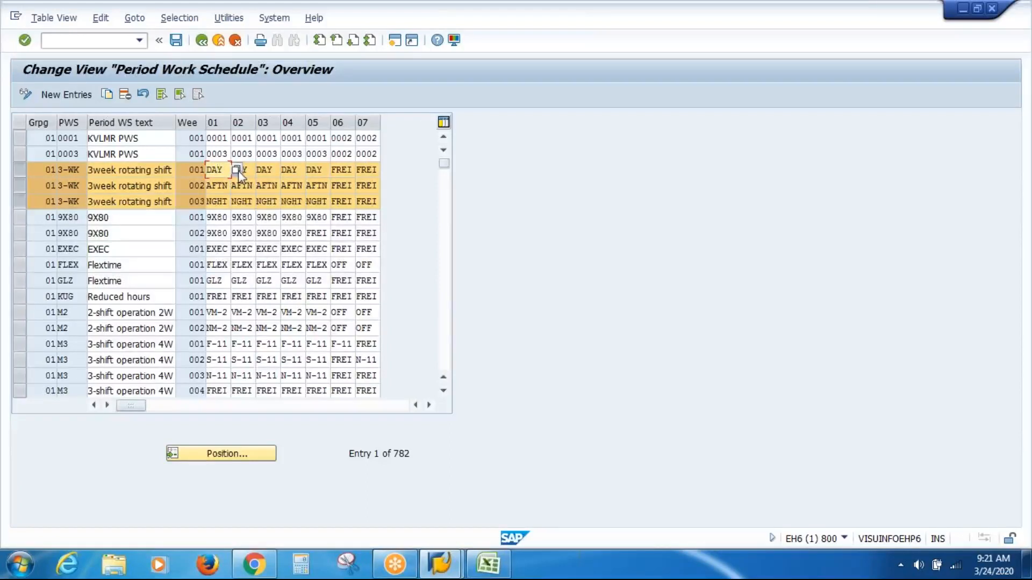
click(236, 170)
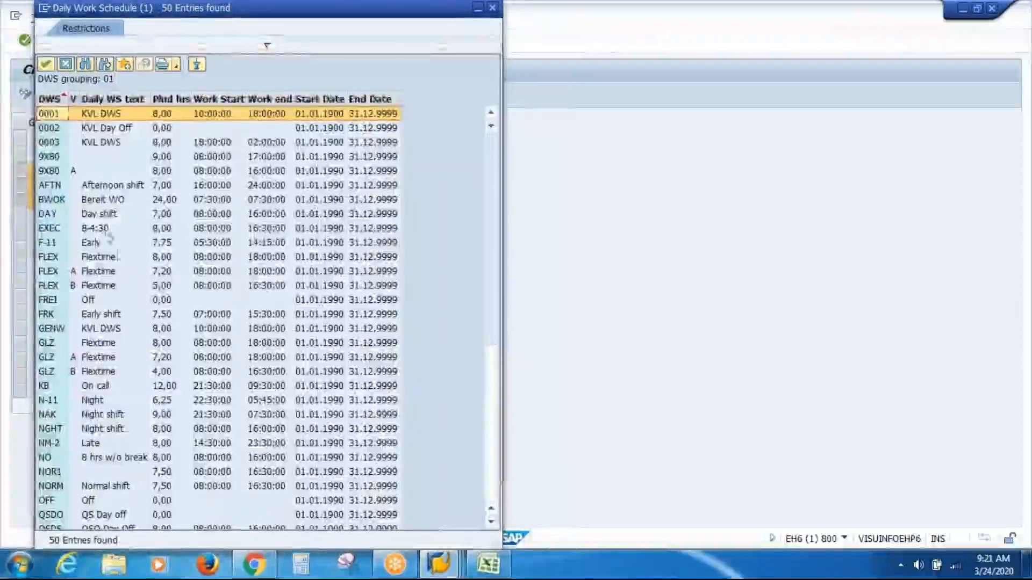
click(105, 215)
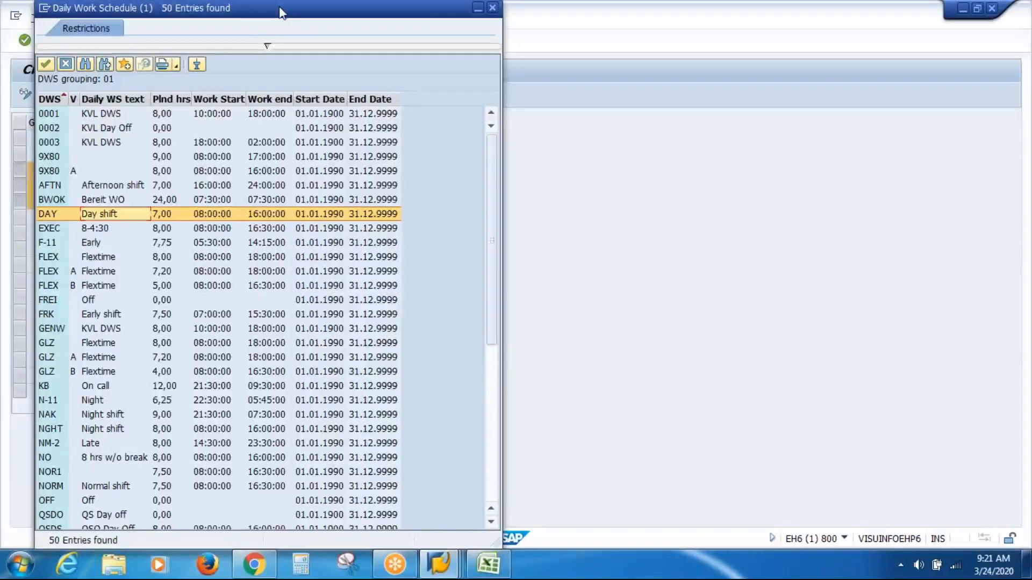
drag(282, 13, 275, 115)
click(487, 110)
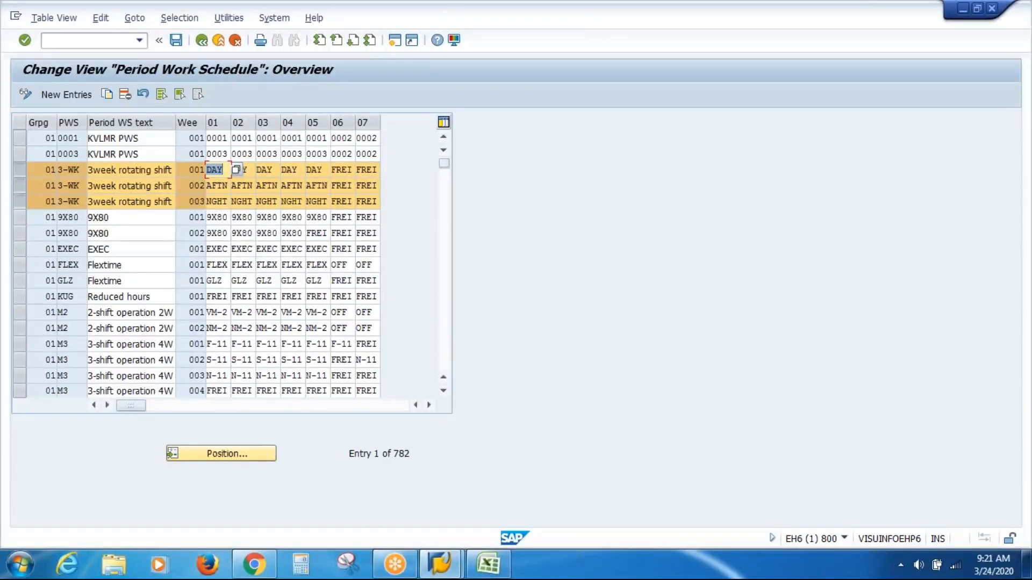
Step: Check the AFTN afternoon shift in the possible daily work schedules for day 01 of week 002, then close the list
key(Down)
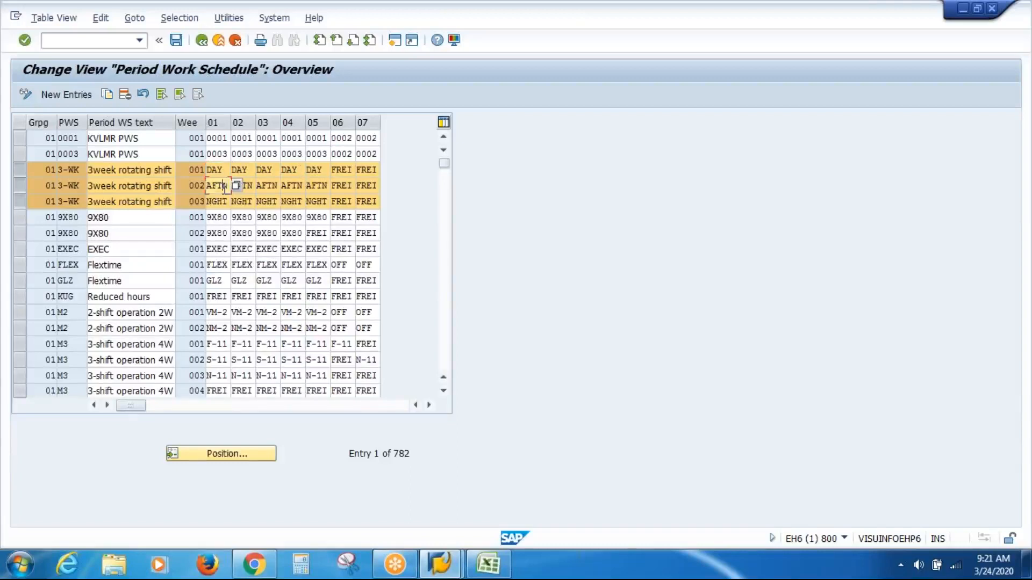
click(238, 186)
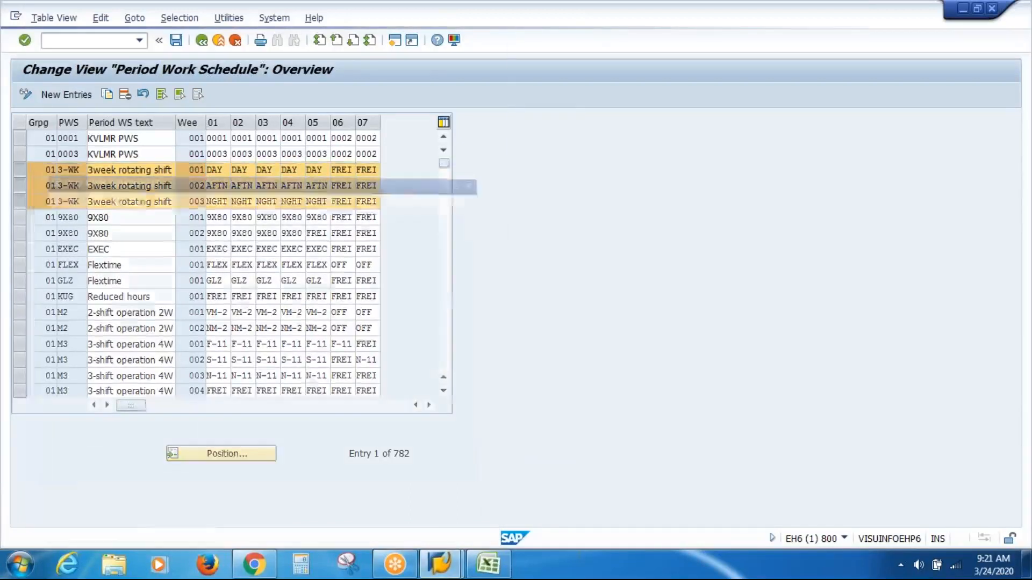
click(112, 188)
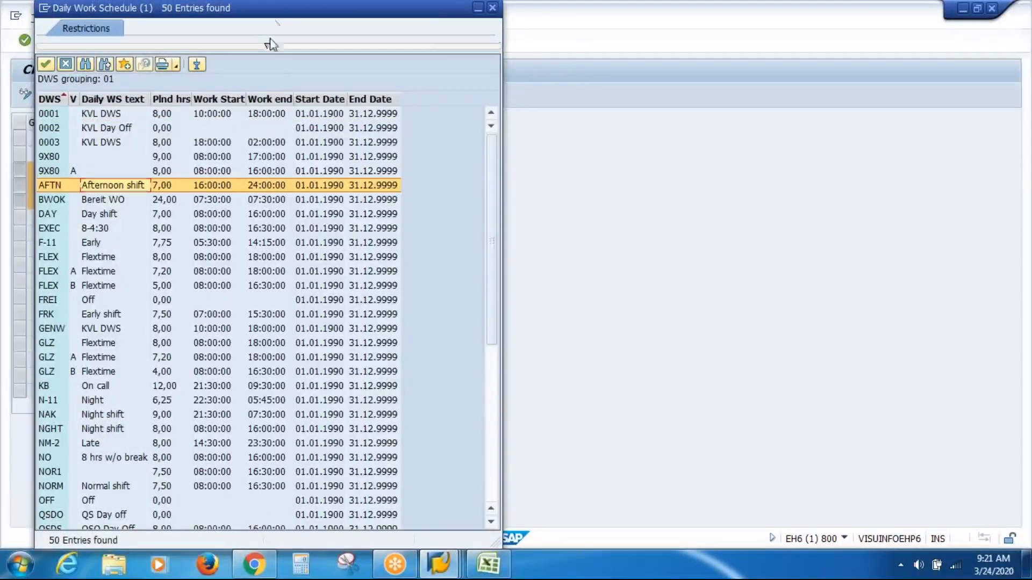
drag(273, 15, 267, 108)
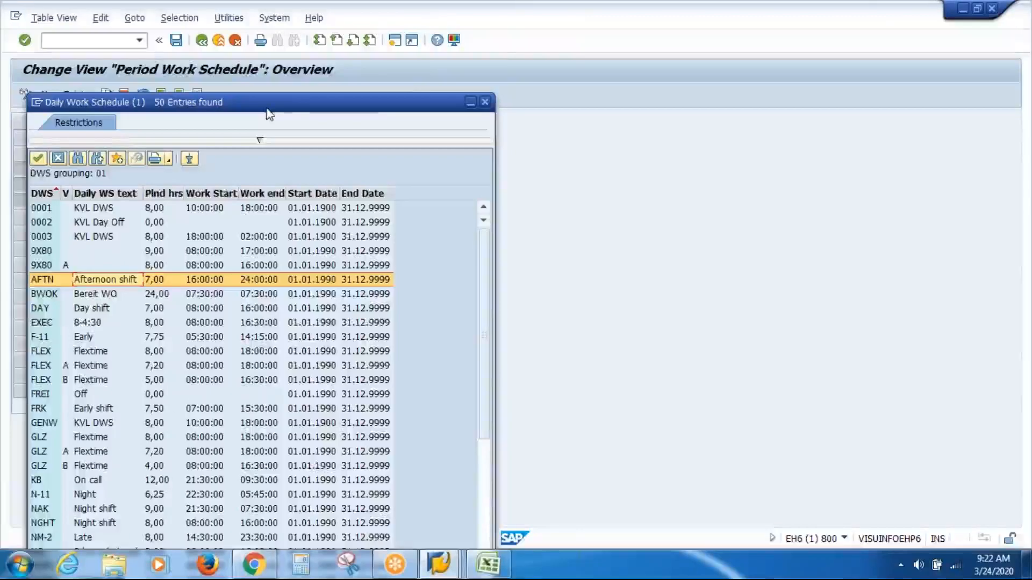
click(484, 102)
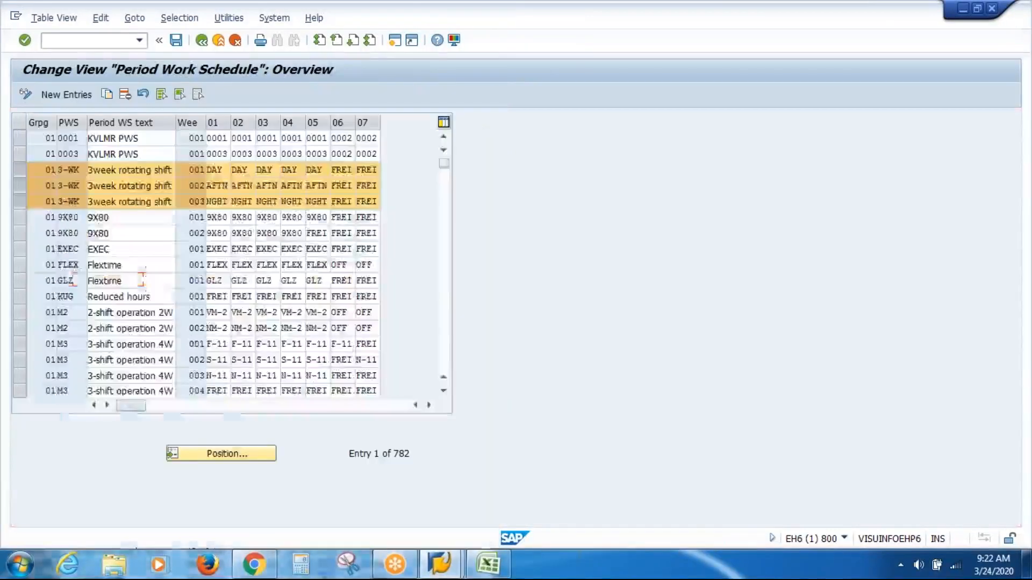
Step: Check the NGHT night shift in the possible daily work schedules for day 01 of week 003, then close the list
click(218, 185)
click(223, 203)
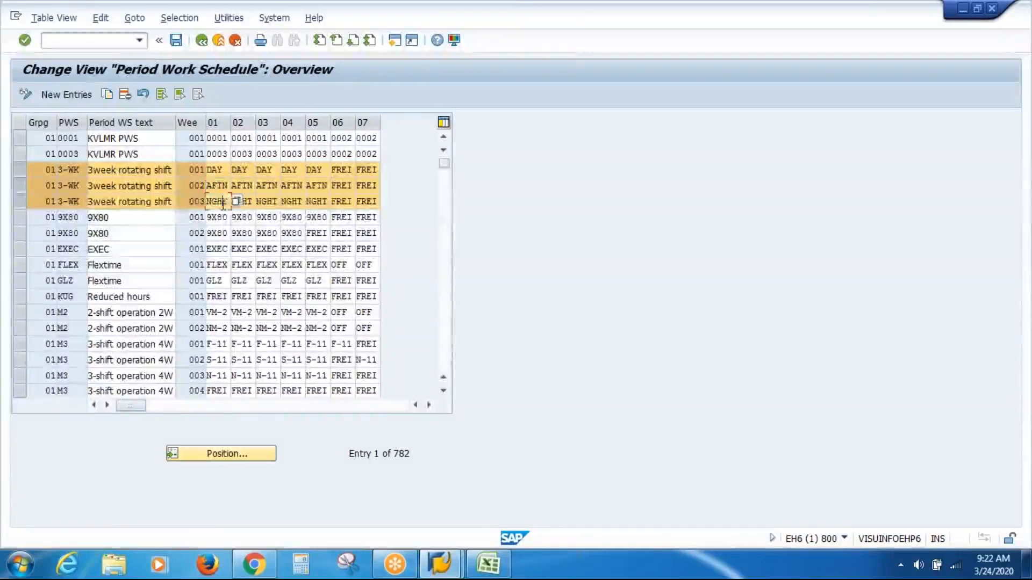
click(236, 204)
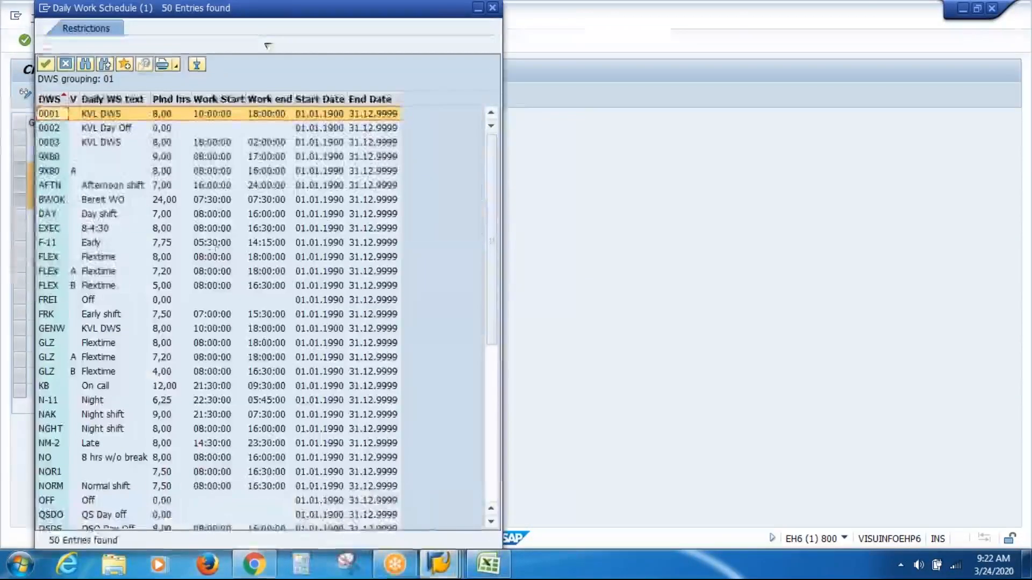
click(123, 431)
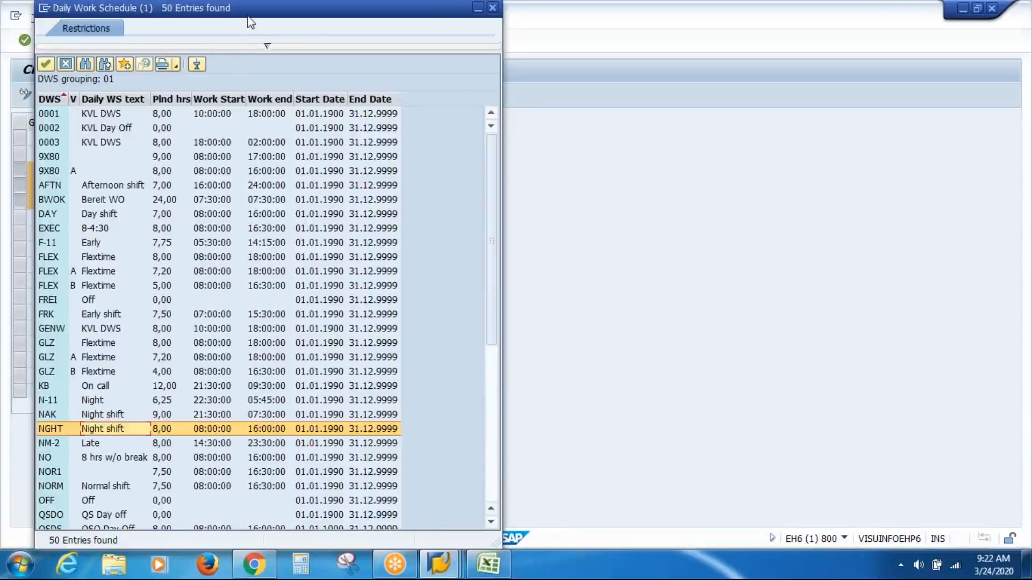
drag(249, 13, 252, 120)
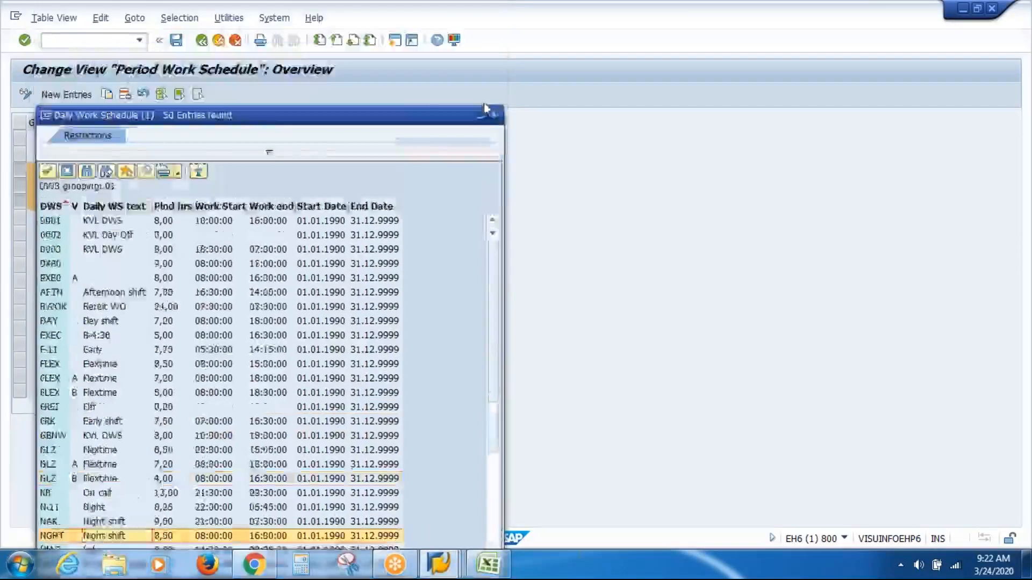
click(494, 114)
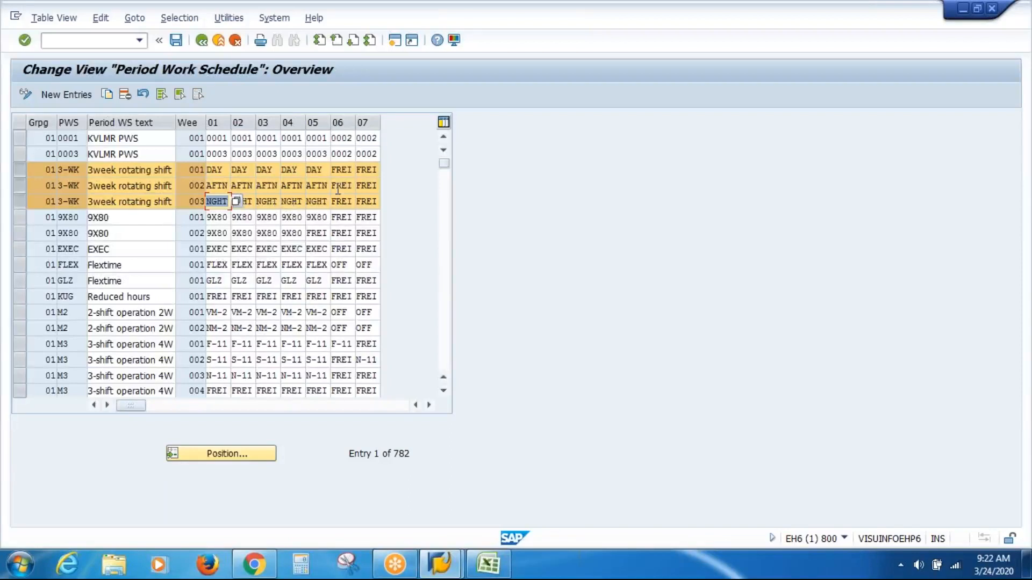
Step: Check the FREI day-off schedule in the possible values for day 06 of week 001, and review week numbers 001 and 002
click(343, 168)
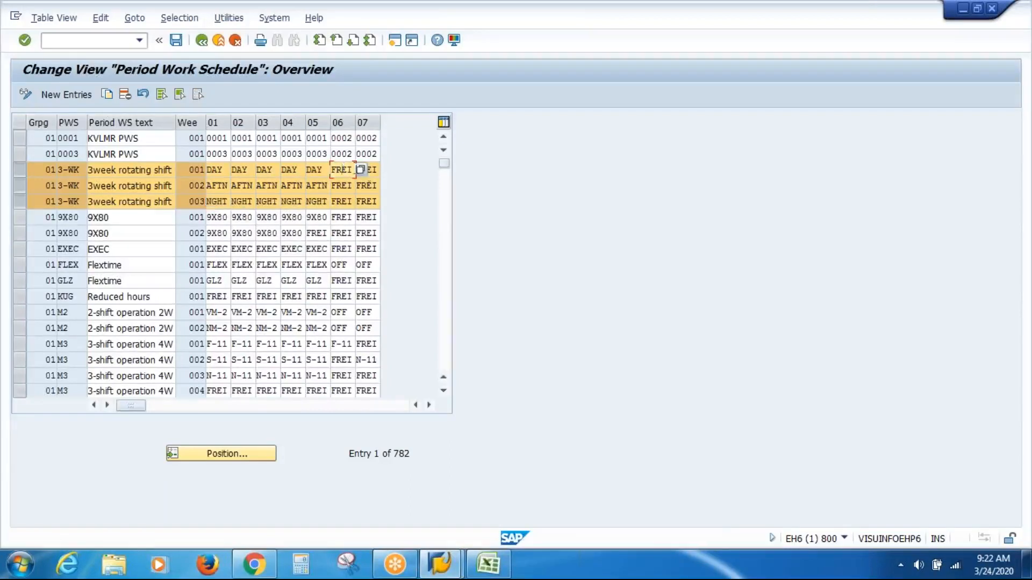
click(361, 170)
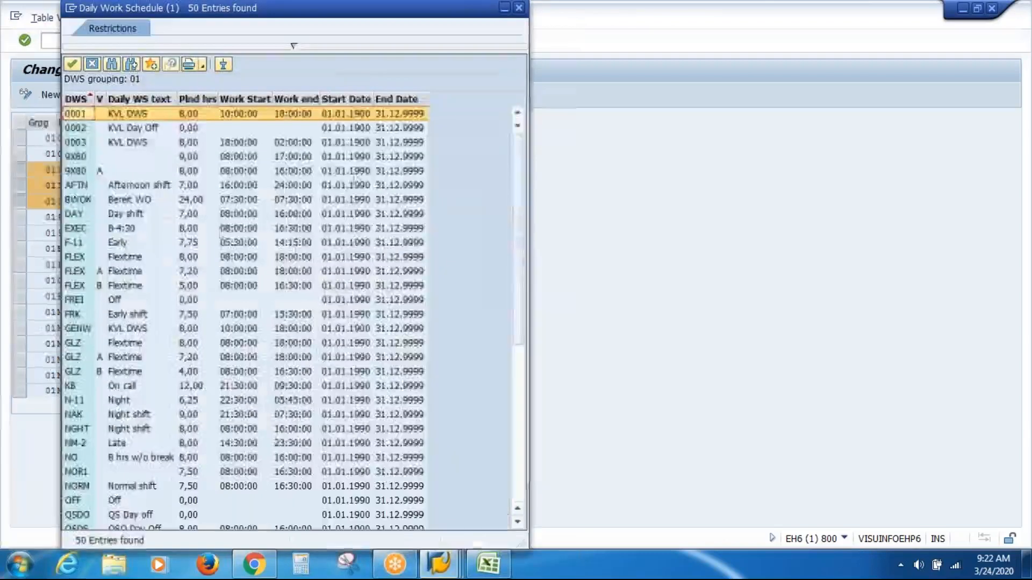
click(110, 302)
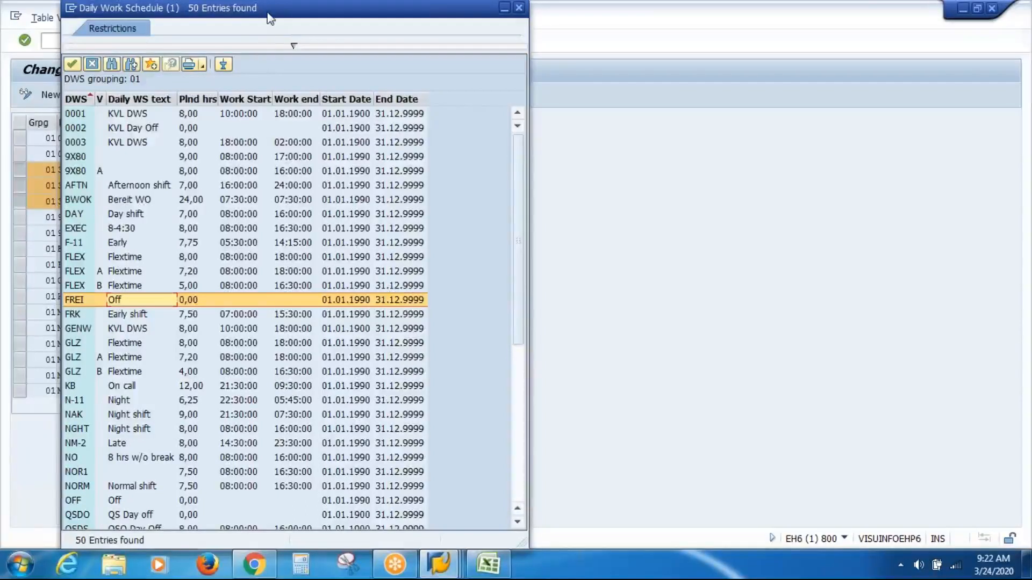
drag(262, 27, 237, 112)
key(Escape)
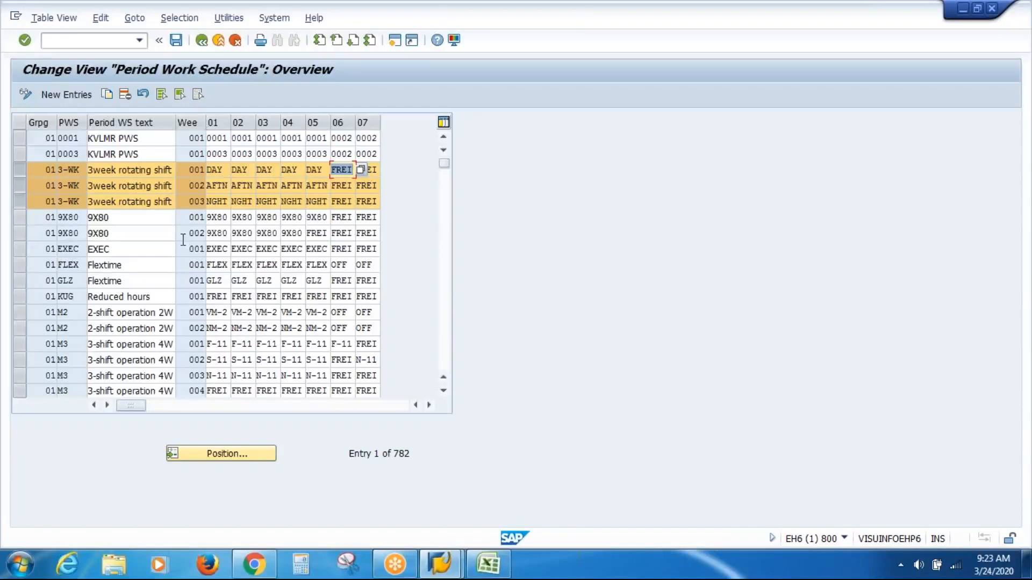
click(186, 171)
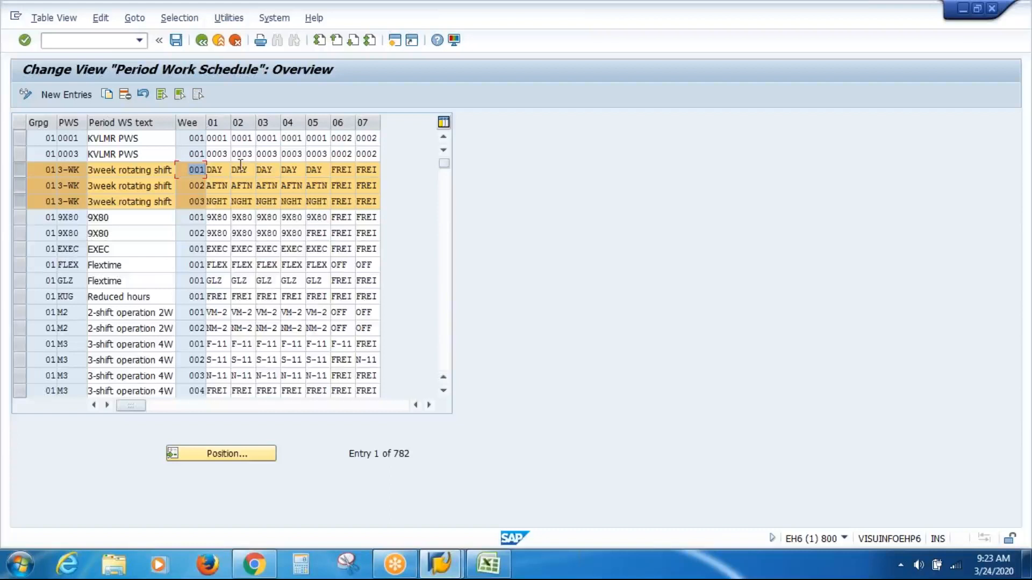
click(186, 185)
Step: Look up the EXEC daily work schedule among the possible values for day 01, then close the list and clear all row selections
click(17, 250)
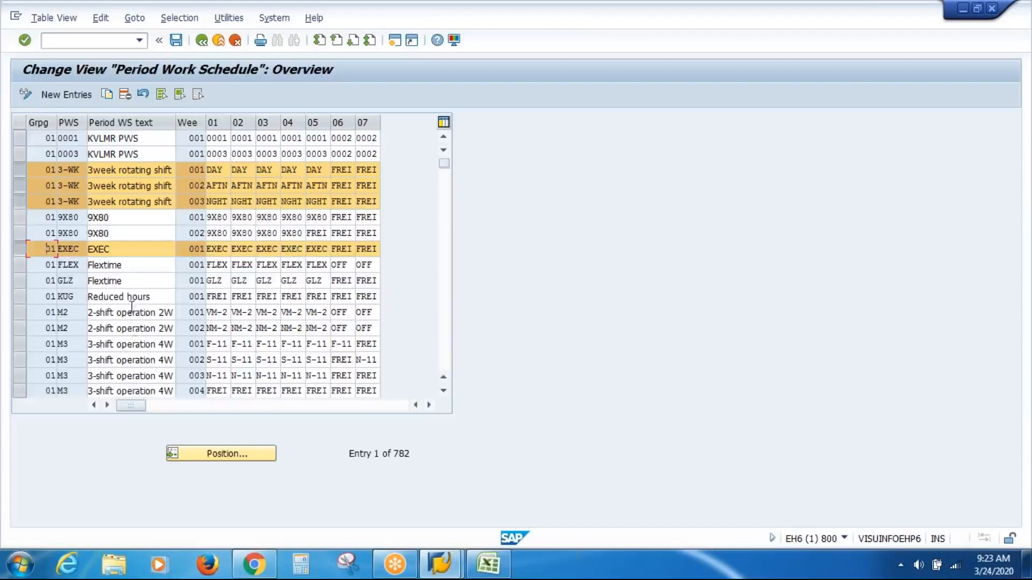
click(219, 248)
click(236, 250)
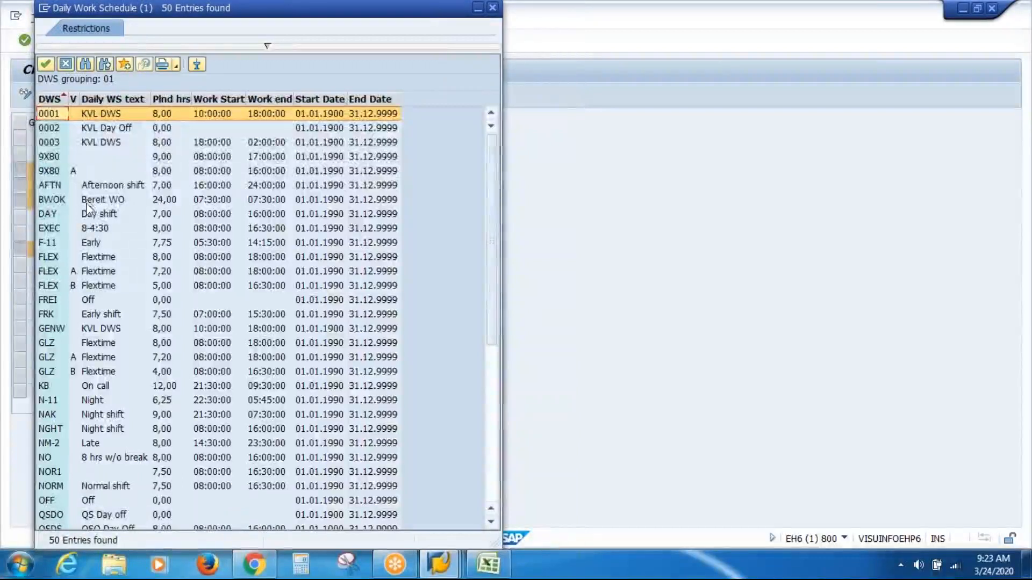
click(93, 230)
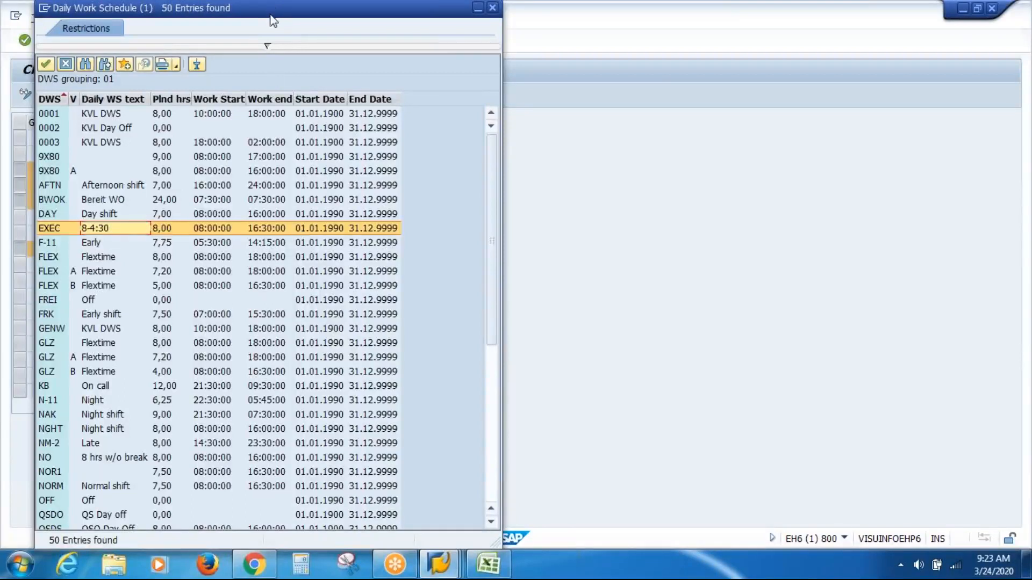
drag(272, 22, 311, 174)
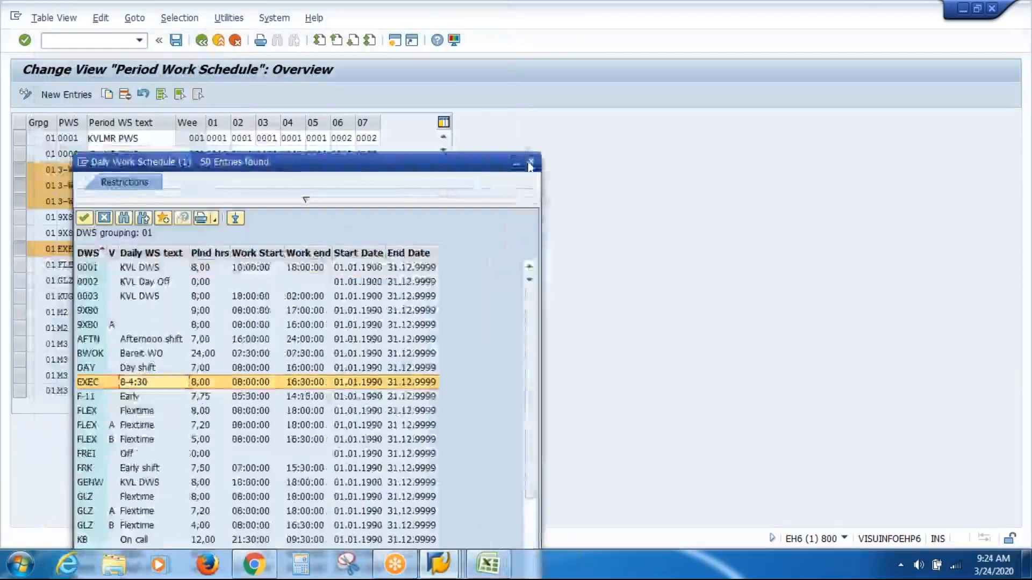
click(530, 162)
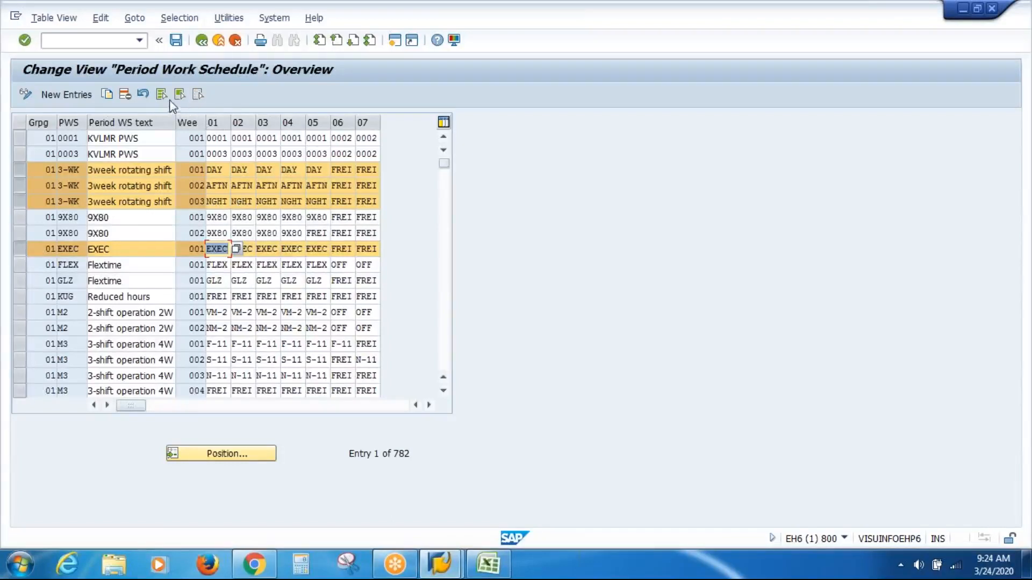
click(198, 95)
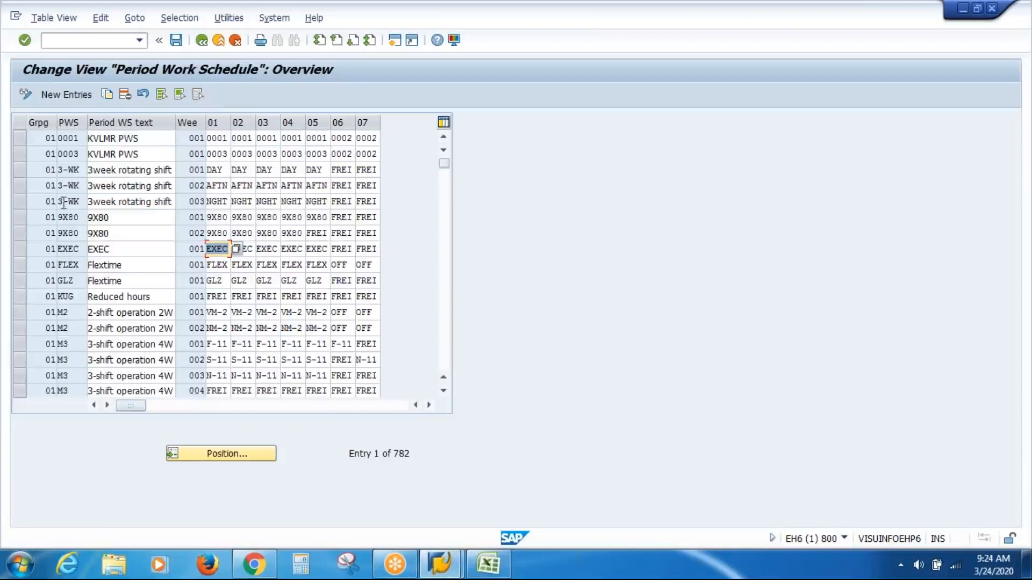
Step: Review the two 9X80 period work schedule rows for weeks 001 and 002, then deselect them
click(21, 217)
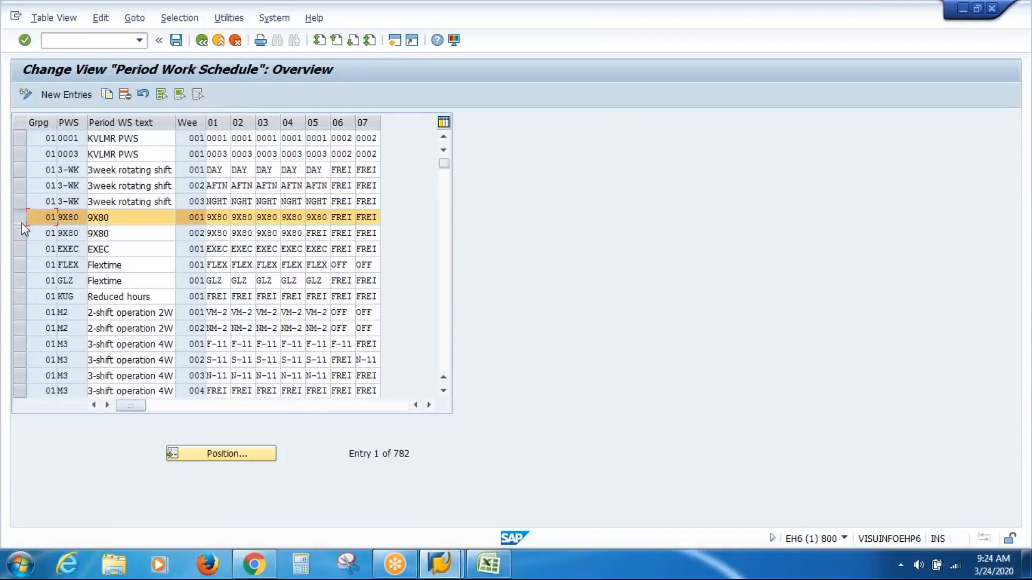
click(20, 233)
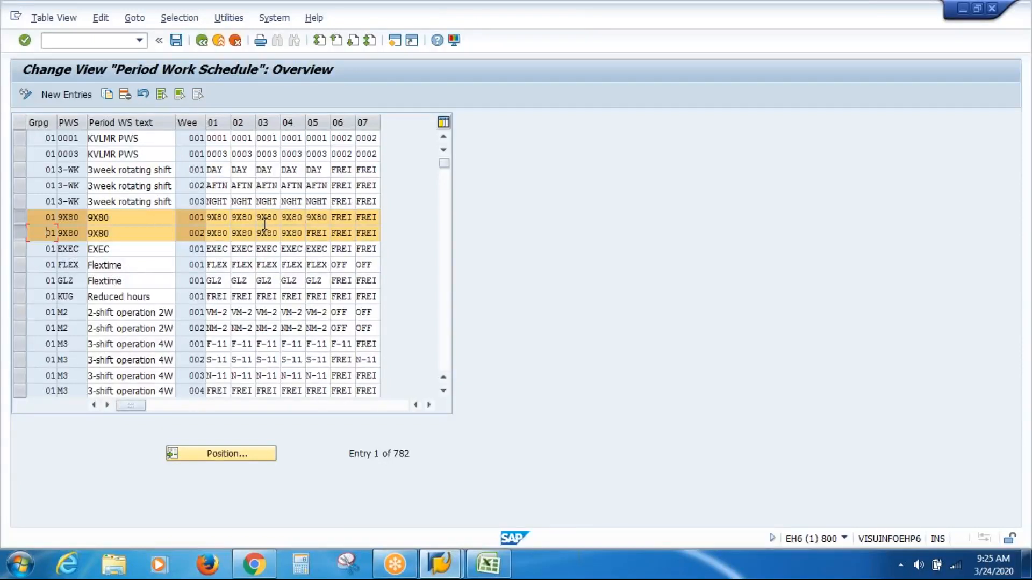
click(197, 96)
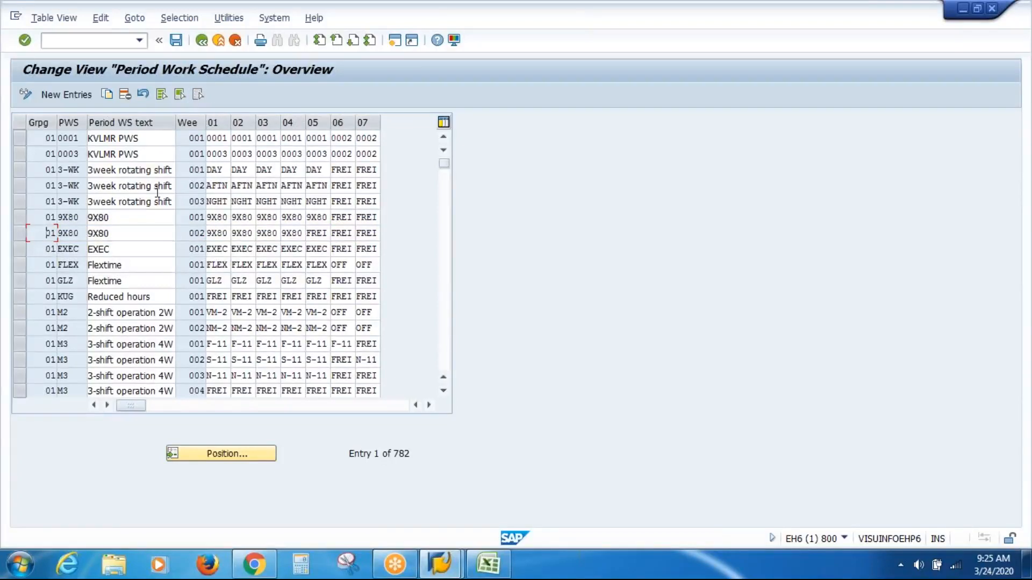
Step: Start a new period work schedule entry with grouping 02, PWS VASP, text "VAS Inc PWS" and week number 001
click(66, 95)
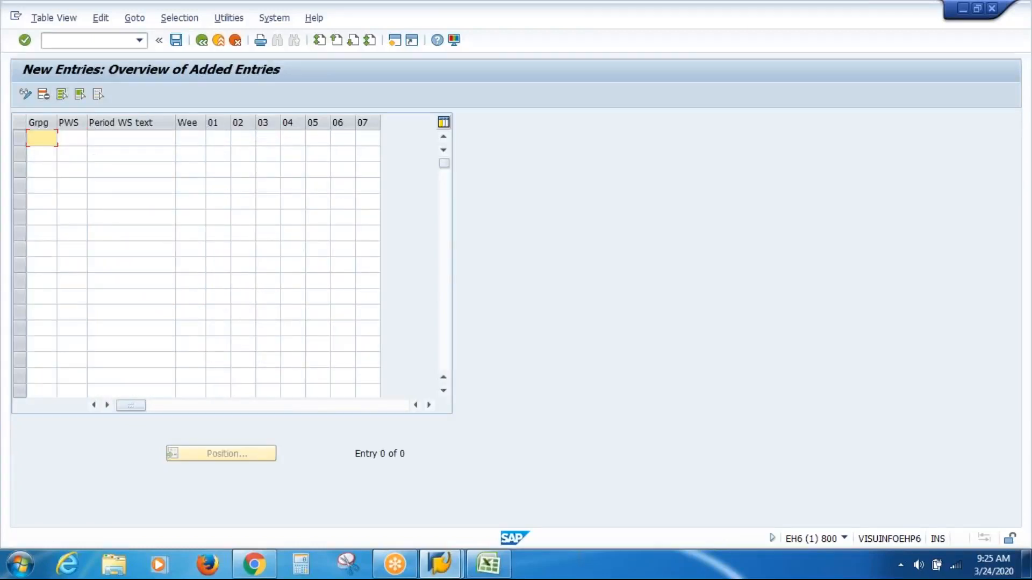
text(02)
key(Tab)
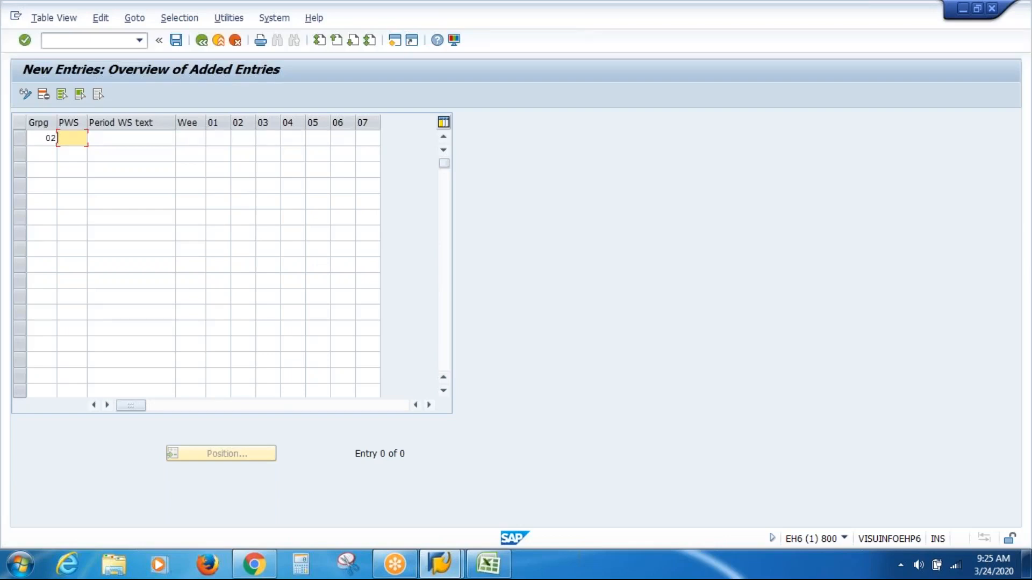
text(VASP)
key(Tab)
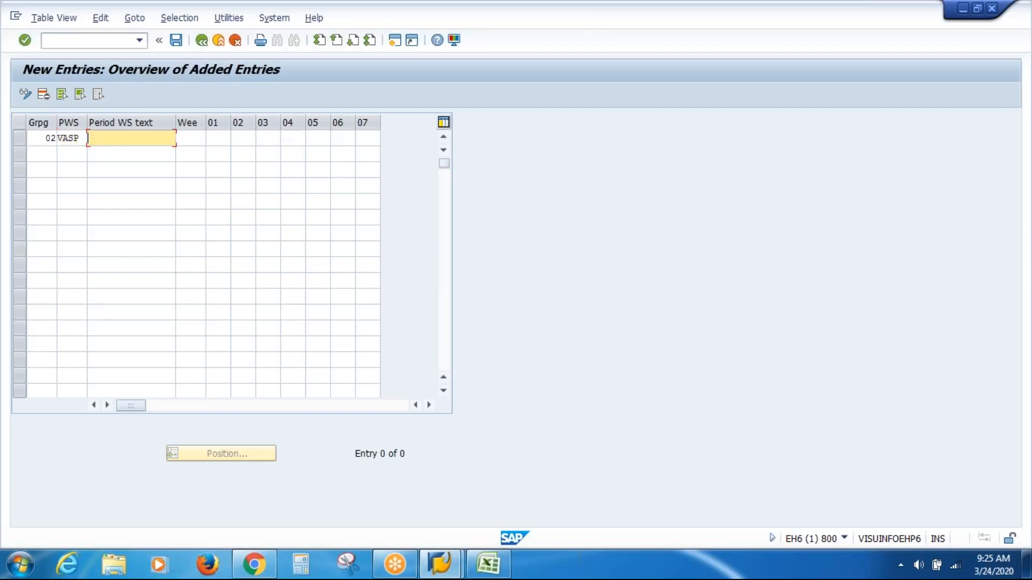
text(VAS Inc PWS)
key(Tab)
text(001)
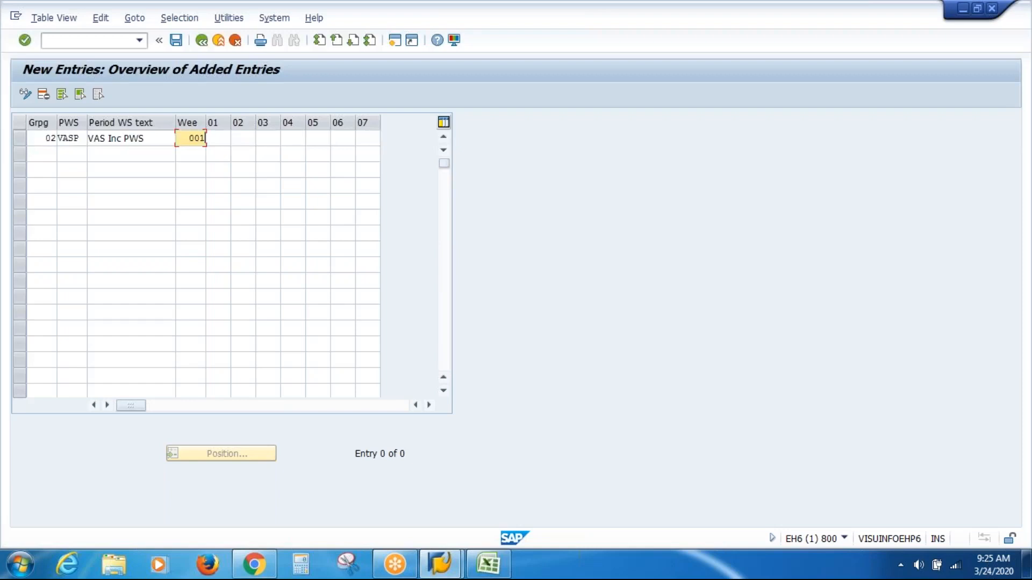
key(Tab)
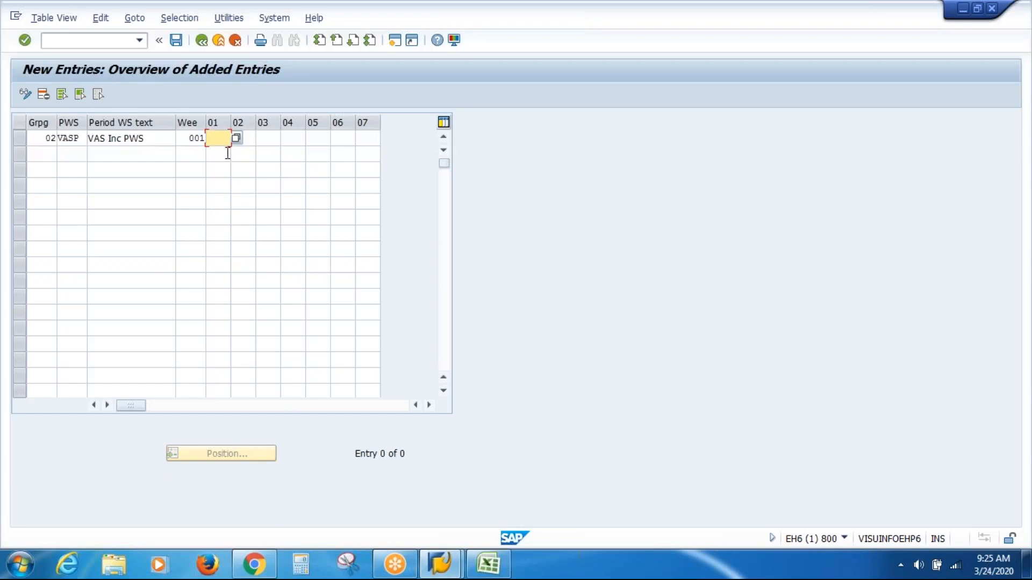
Step: Assign the VIWD daily work schedule to days 01 through 05 of the VASP entry
click(236, 140)
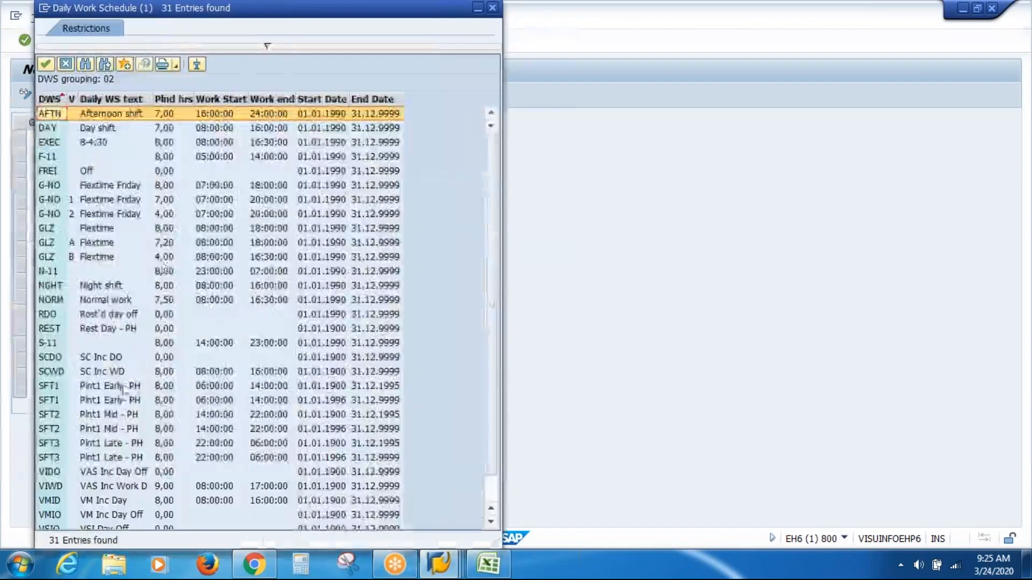
click(107, 488)
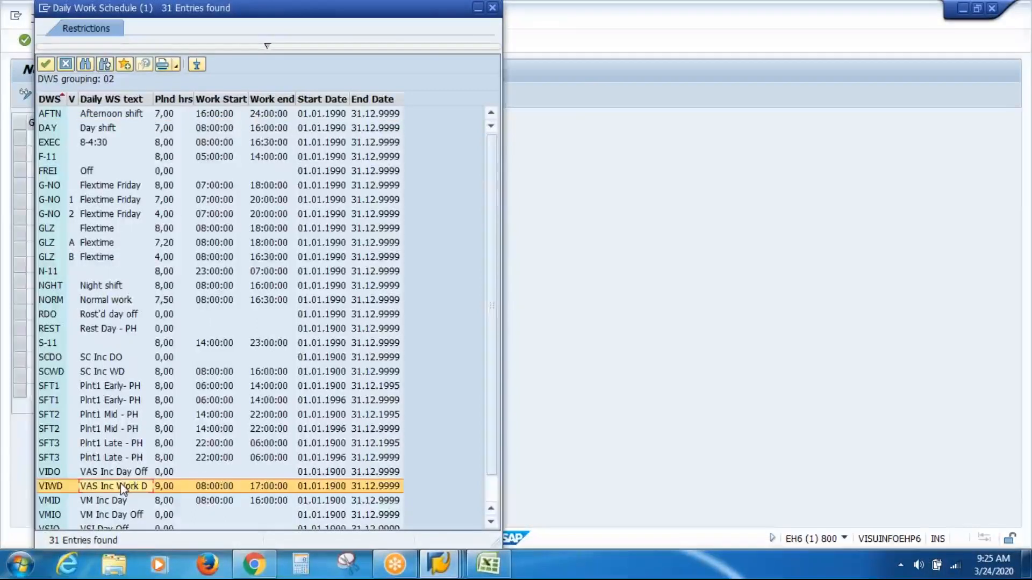
double_click(121, 482)
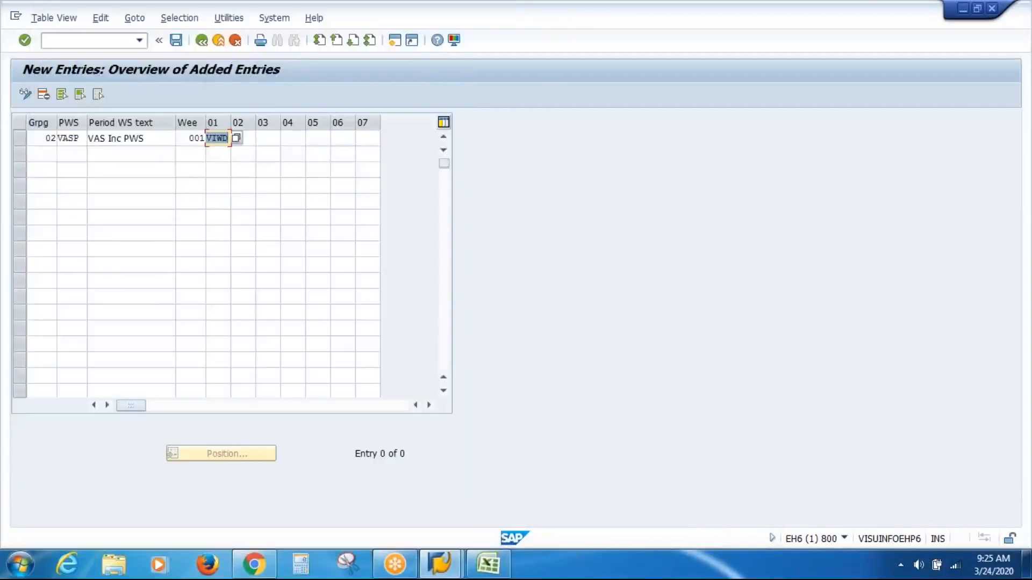
key(ctrl+c)
key(Tab)
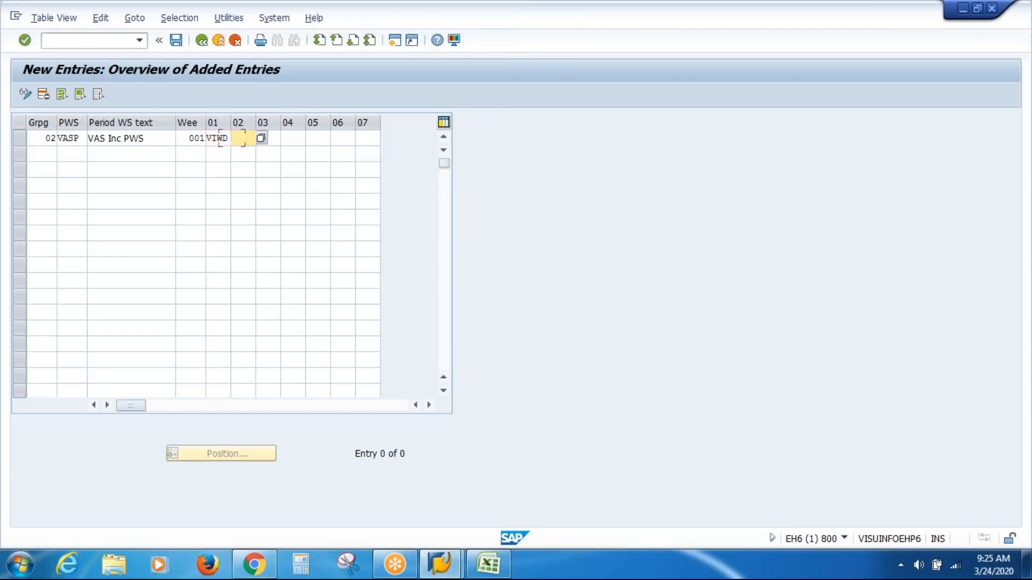
key(ctrl+v)
key(Tab)
key(ctrl+v)
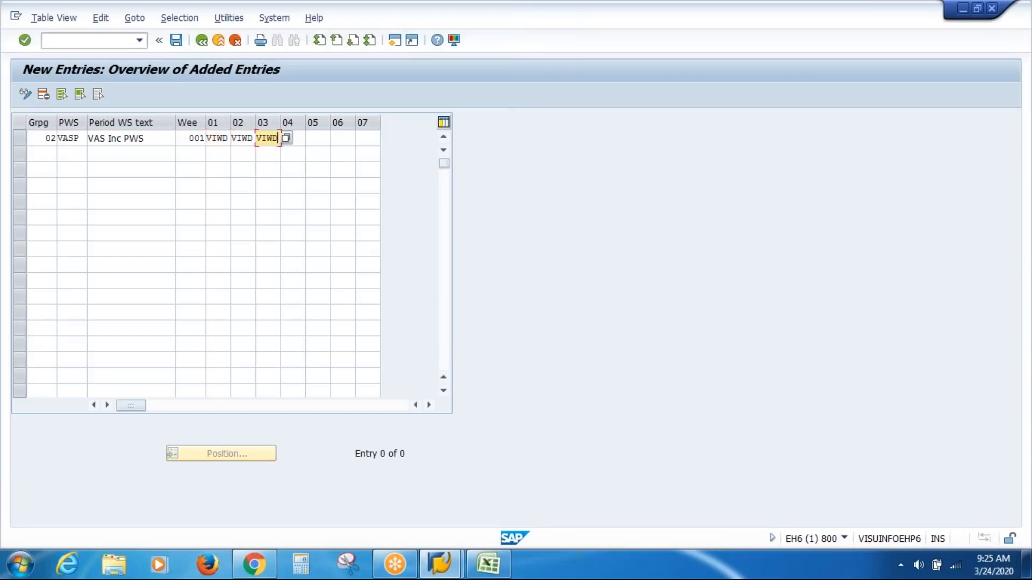
key(Tab)
key(ctrl+v)
key(Tab)
key(ctrl+v)
key(Tab)
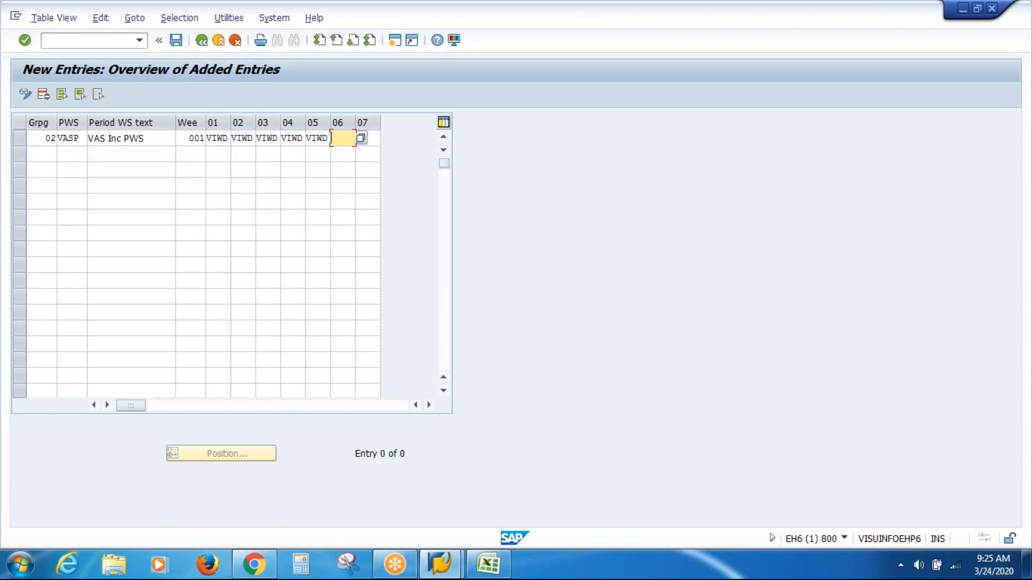
Step: Assign the VIDO day-off schedule to days 06 and 07 of the VASP entry and confirm the row
click(361, 138)
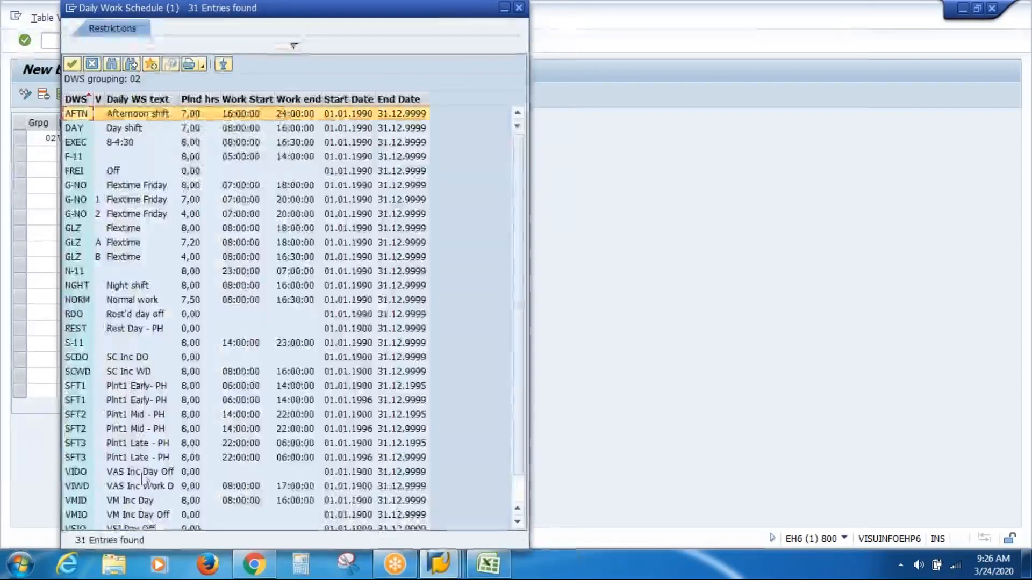
double_click(144, 472)
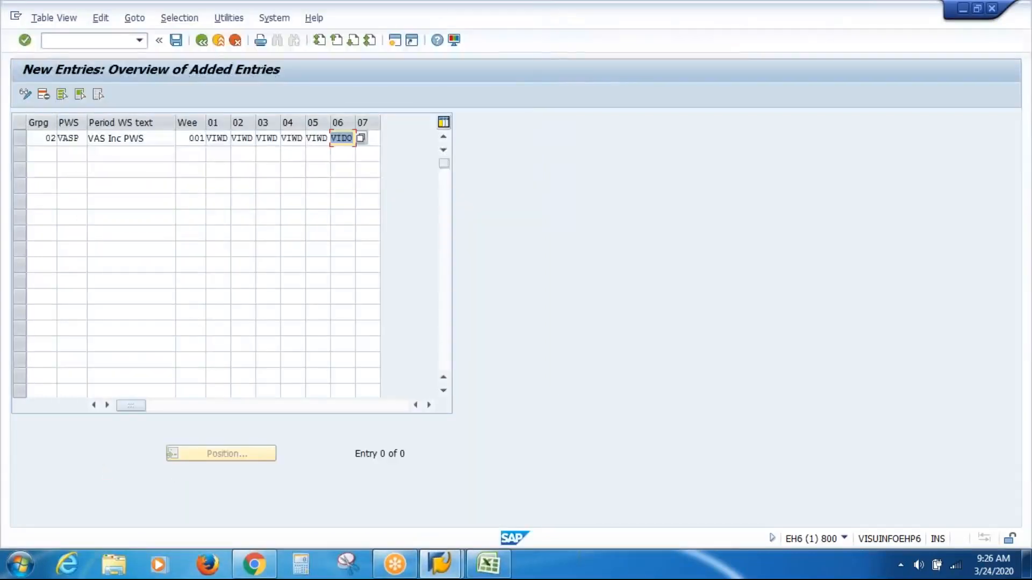
key(Tab)
text(VIDO)
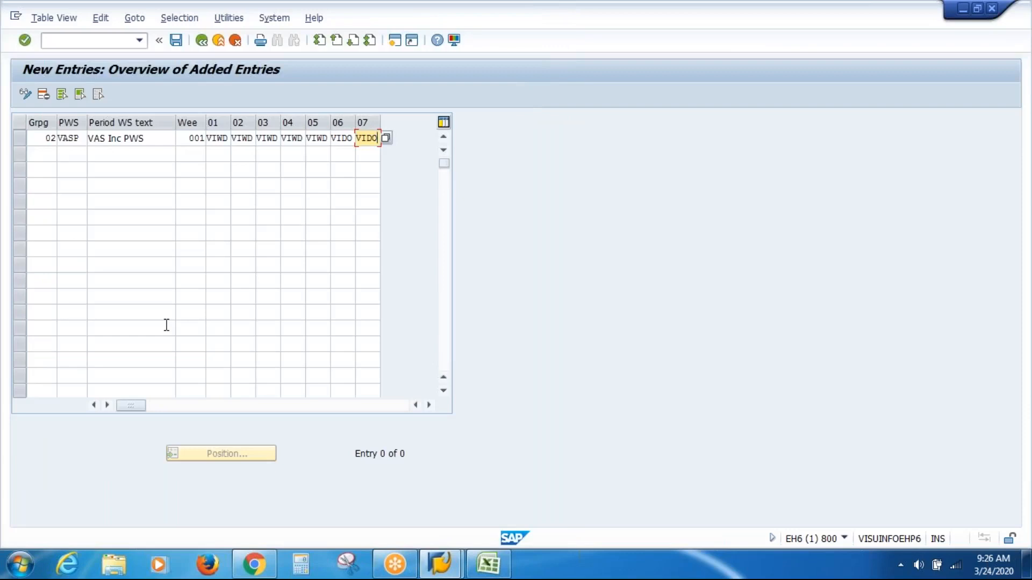
key(Return)
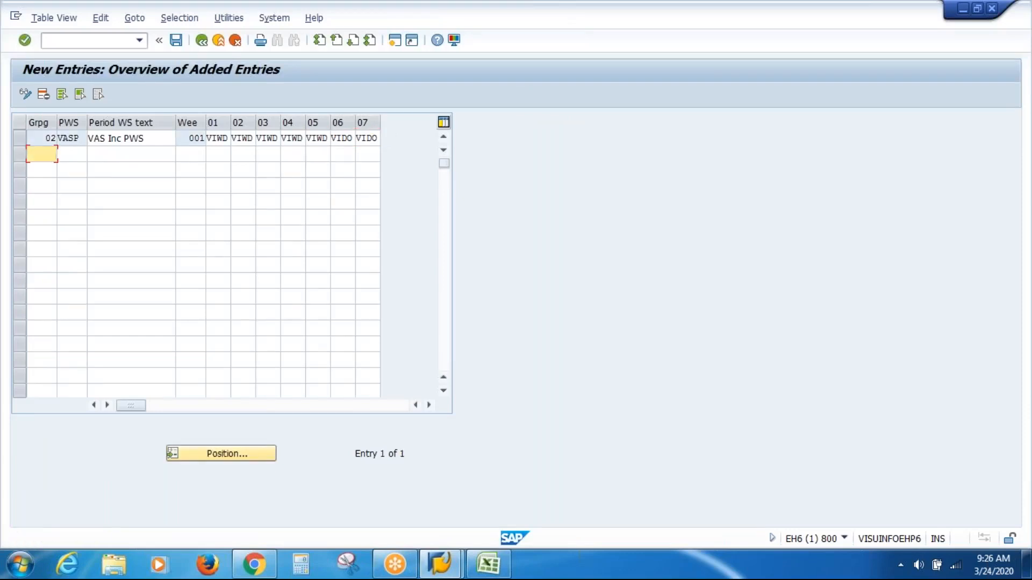
Step: Save the VASP period work schedule in the proposed customizing request and return to the implementation guide
key(ctrl+s)
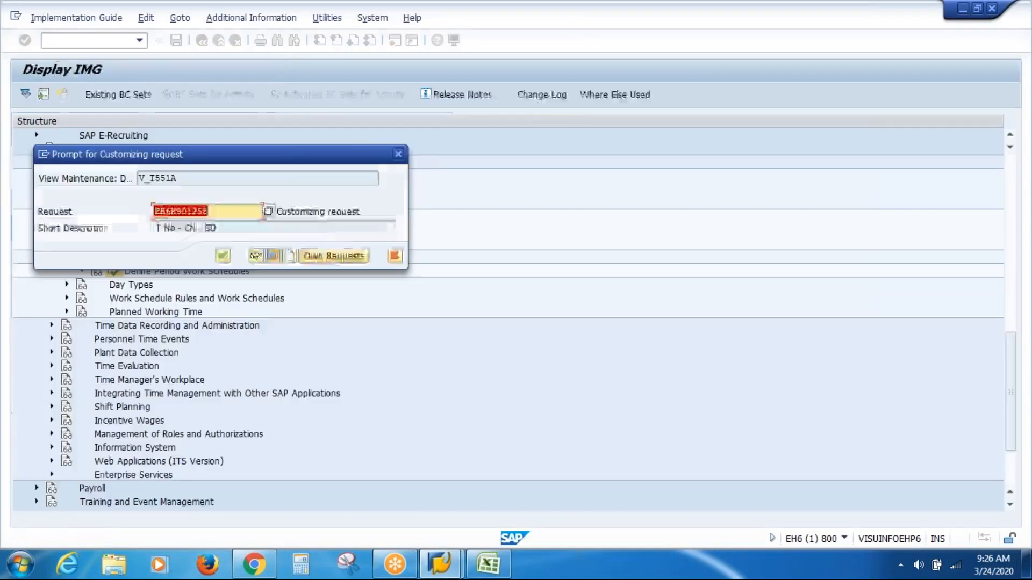
key(Return)
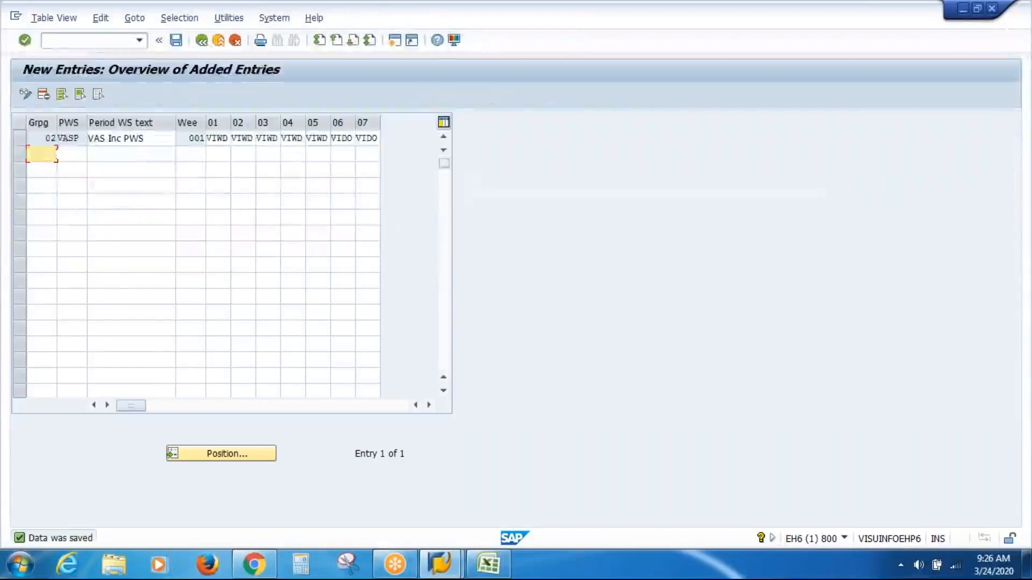
key(F3)
key(F3)
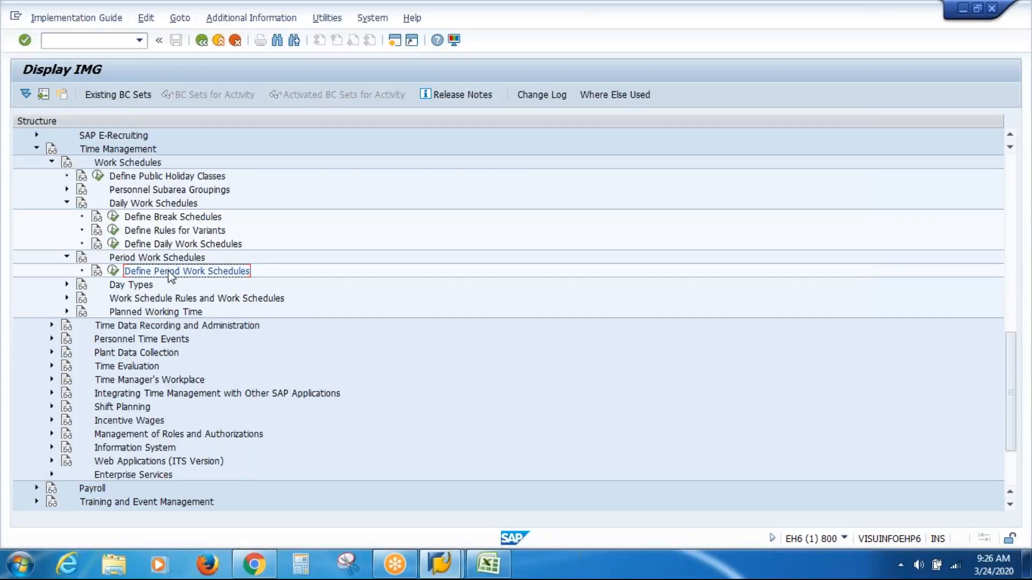
Step: Reopen the period work schedule definitions and mark the 3-WK rotating shift rows for weeks 001 to 003 for review
click(114, 271)
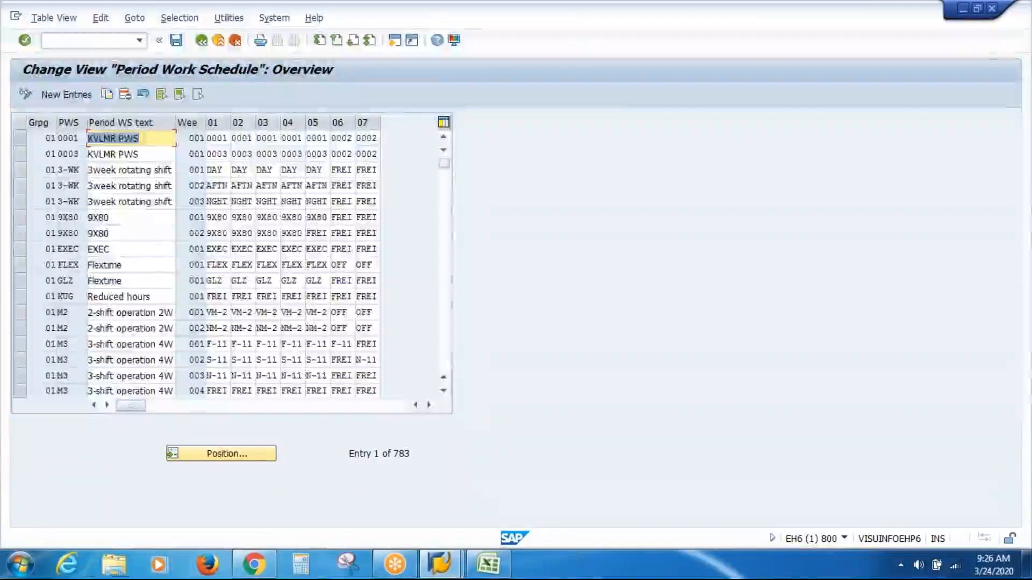
click(18, 169)
click(19, 184)
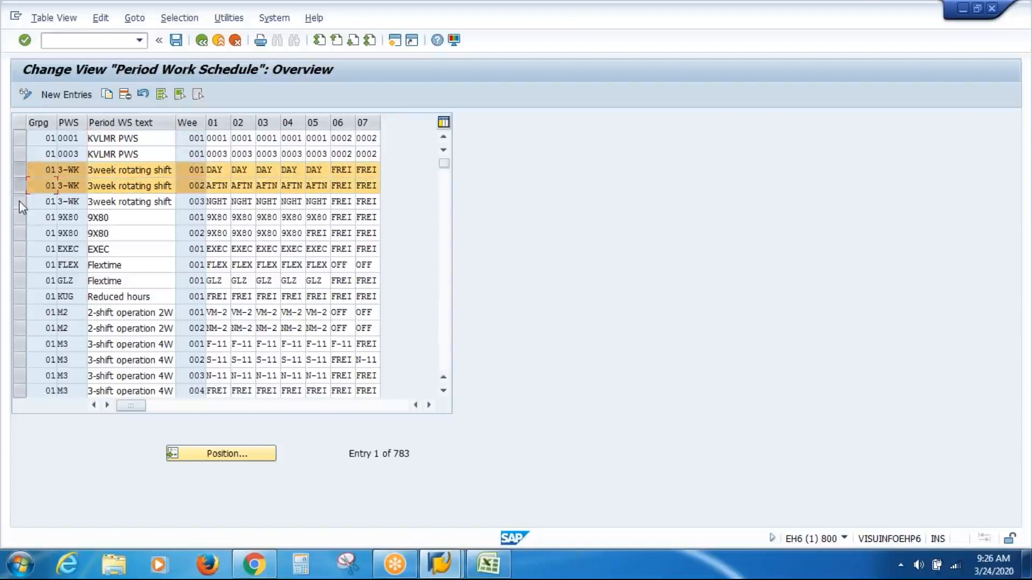
click(19, 202)
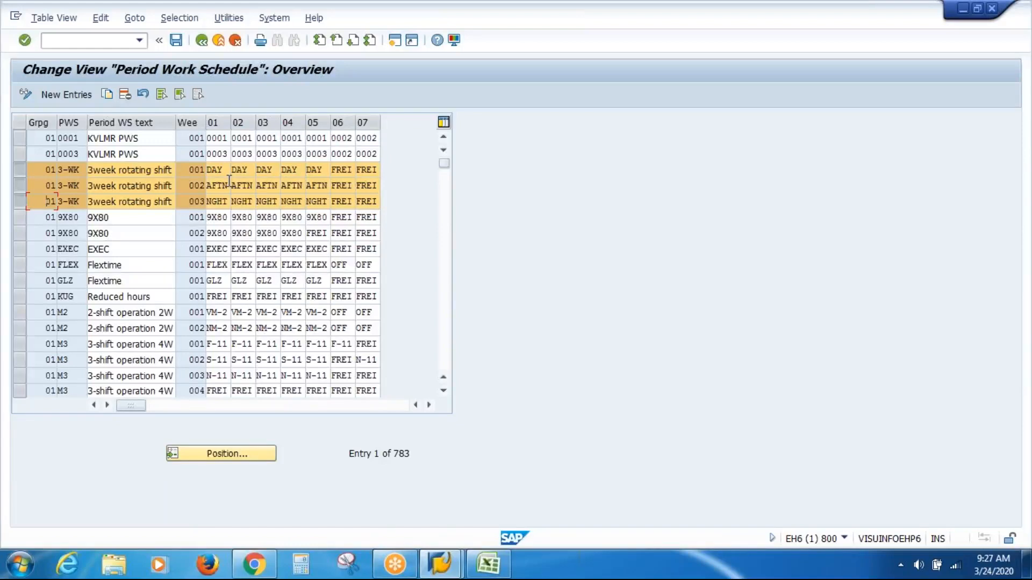
Step: Review the 3-WK shift entries for weeks 002 and 003, and return to the implementation guide
click(223, 185)
click(219, 204)
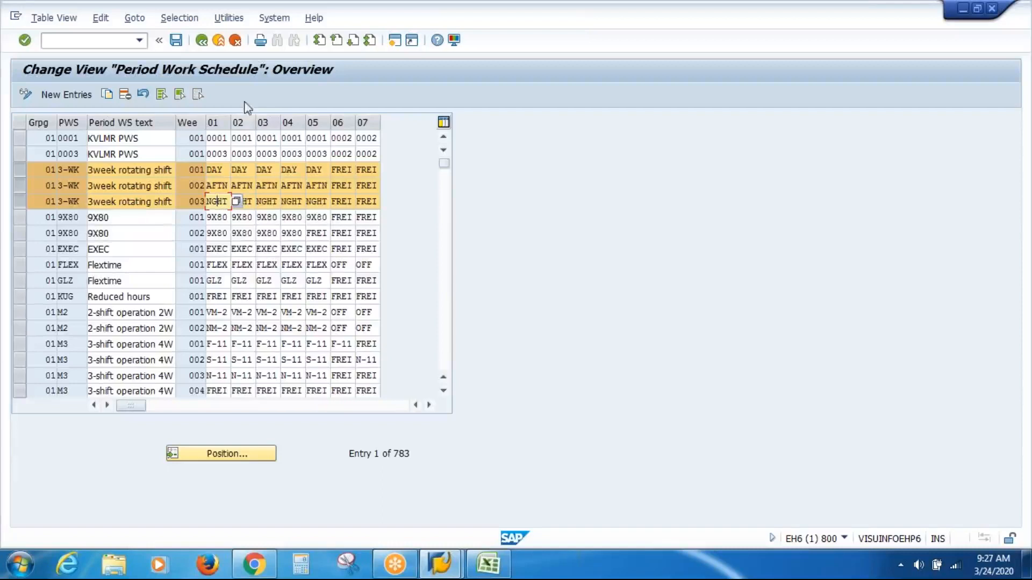
click(175, 41)
click(201, 41)
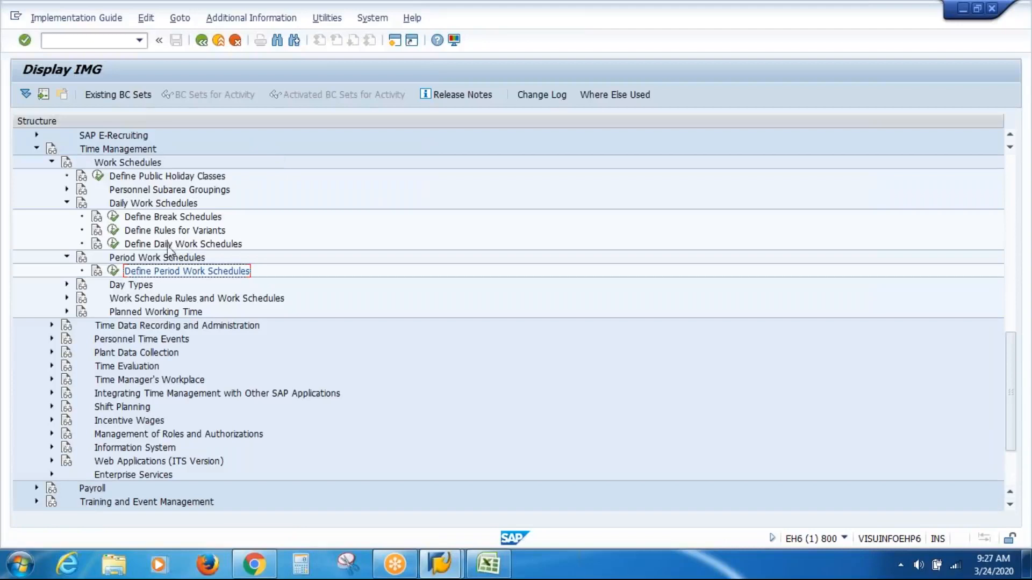
Step: Expand the Day Types node under Work Schedules and select the Define Day Types activity
click(114, 291)
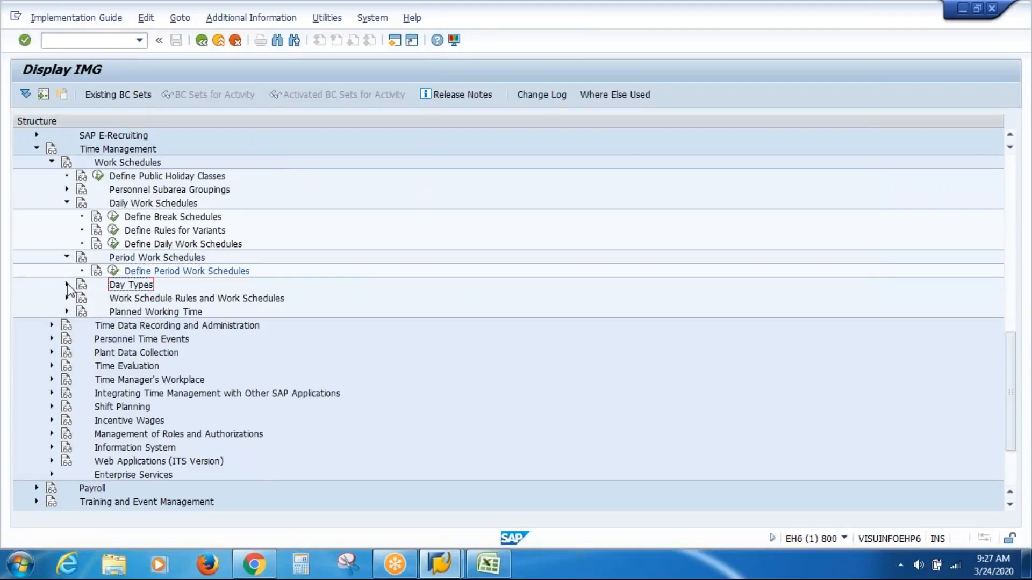
click(67, 284)
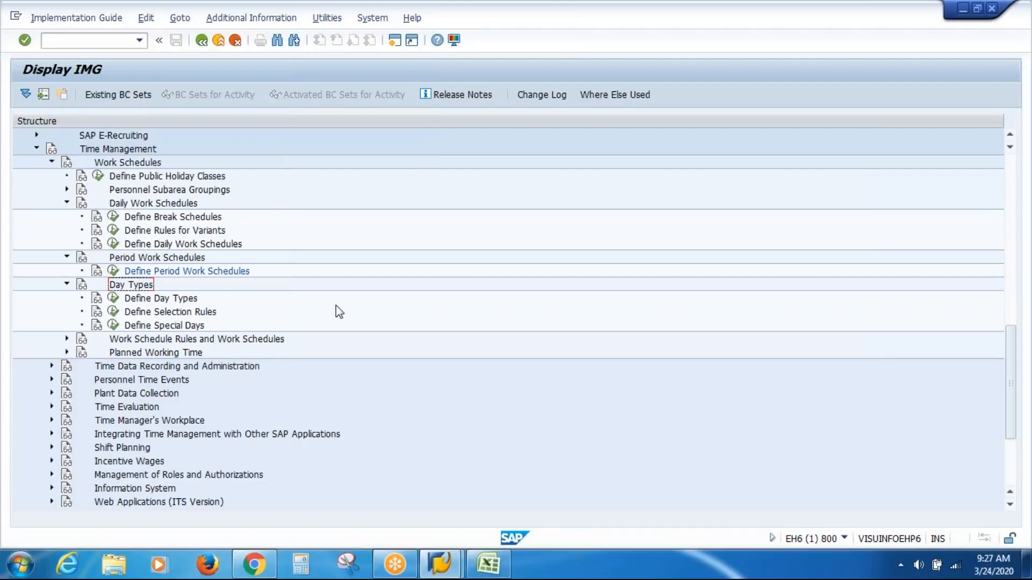
click(150, 299)
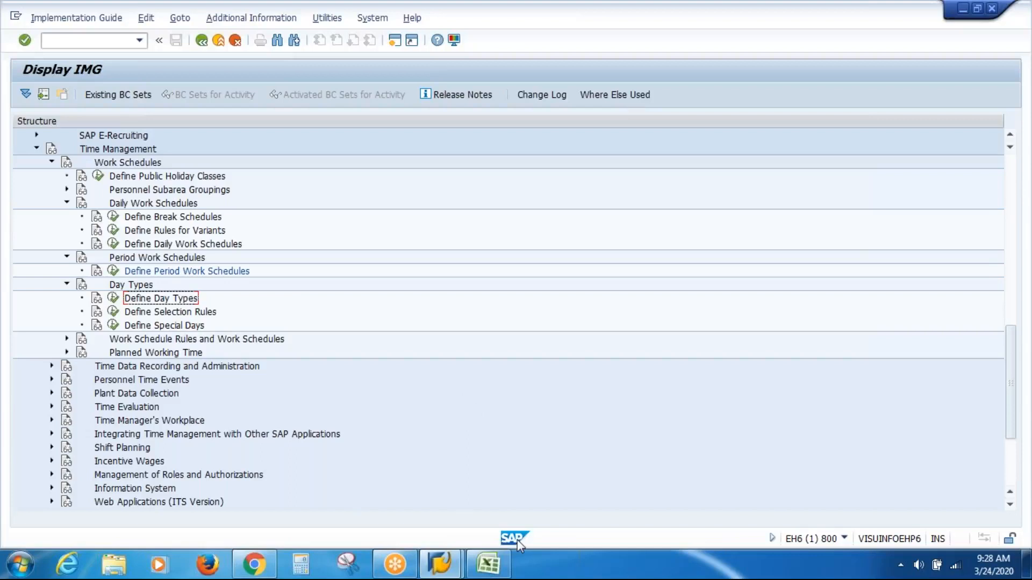
Step: Switch to the Excel workbook and enter holiday class B in D362 with the description Not A Holiday in D363
click(495, 568)
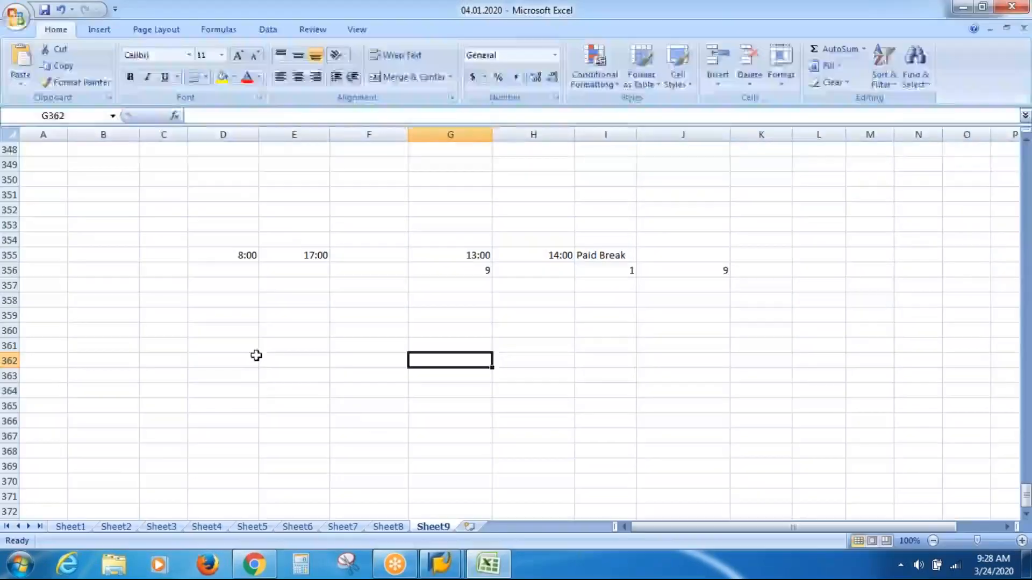
click(251, 358)
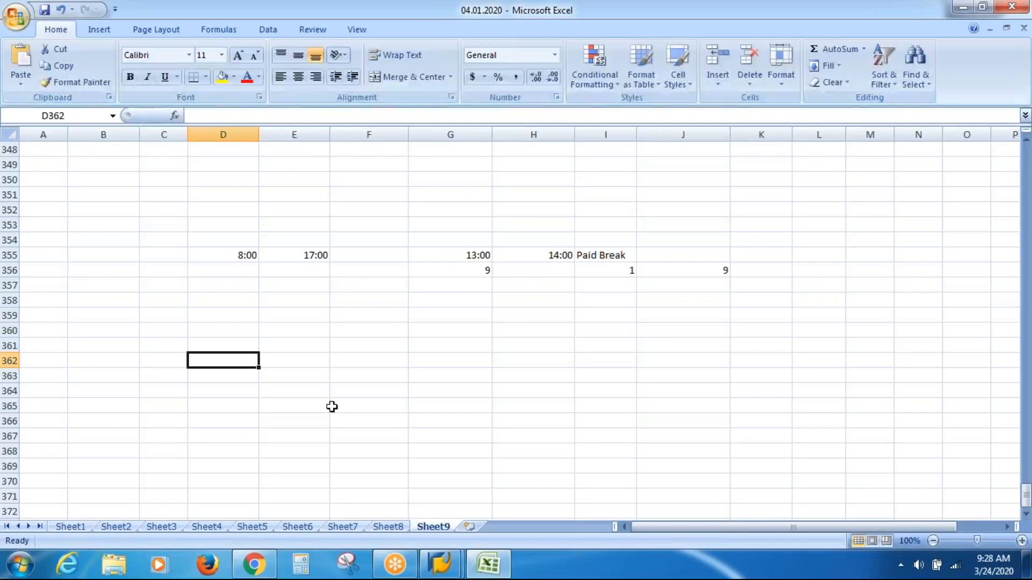
text(B)
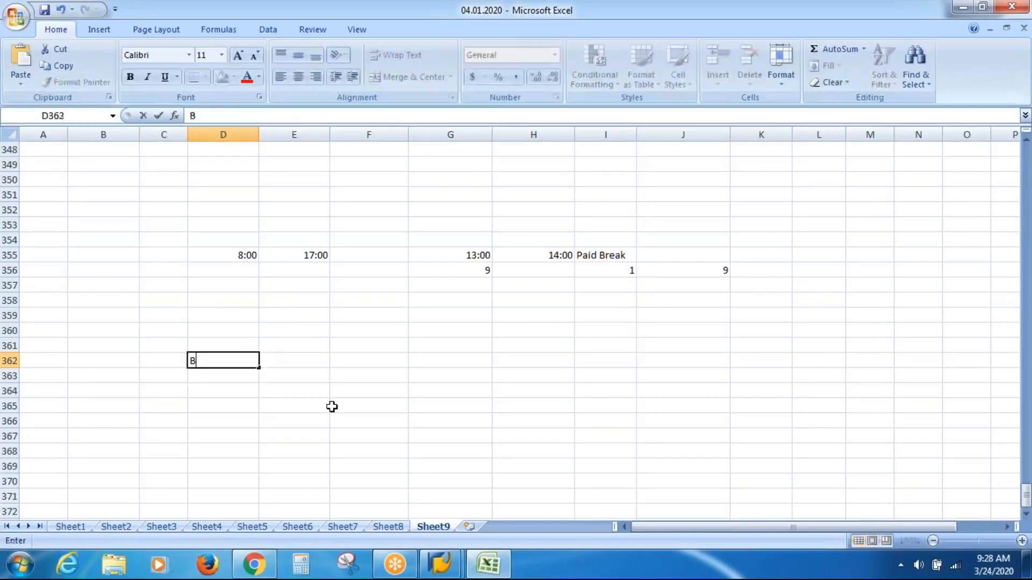
key(Return)
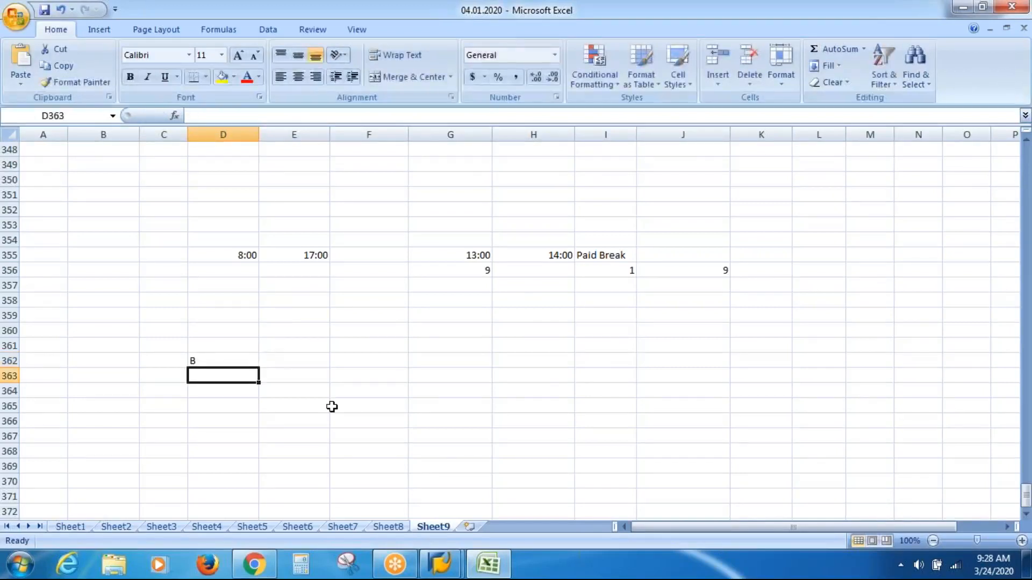
text(Not A )
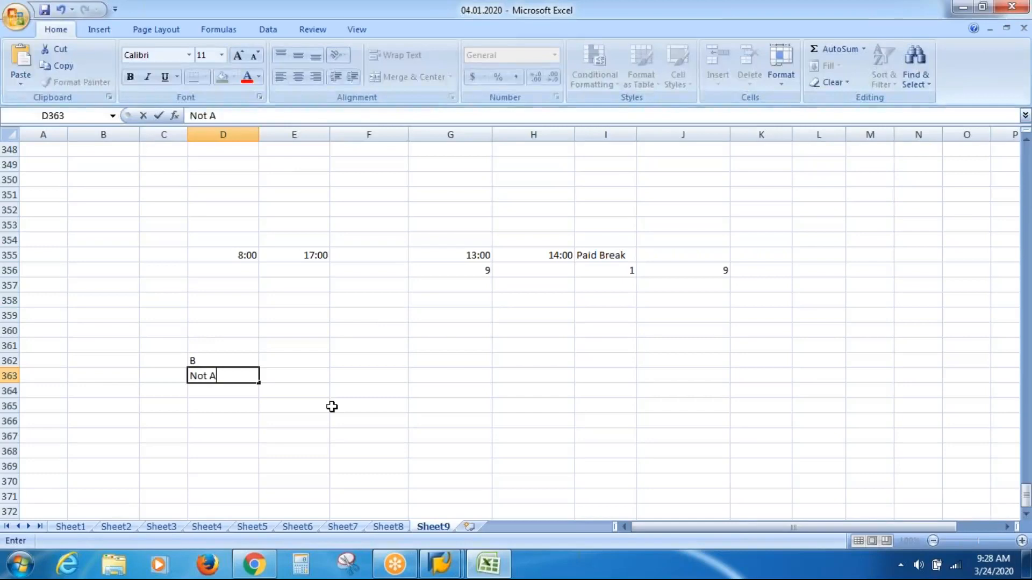
text(Holi)
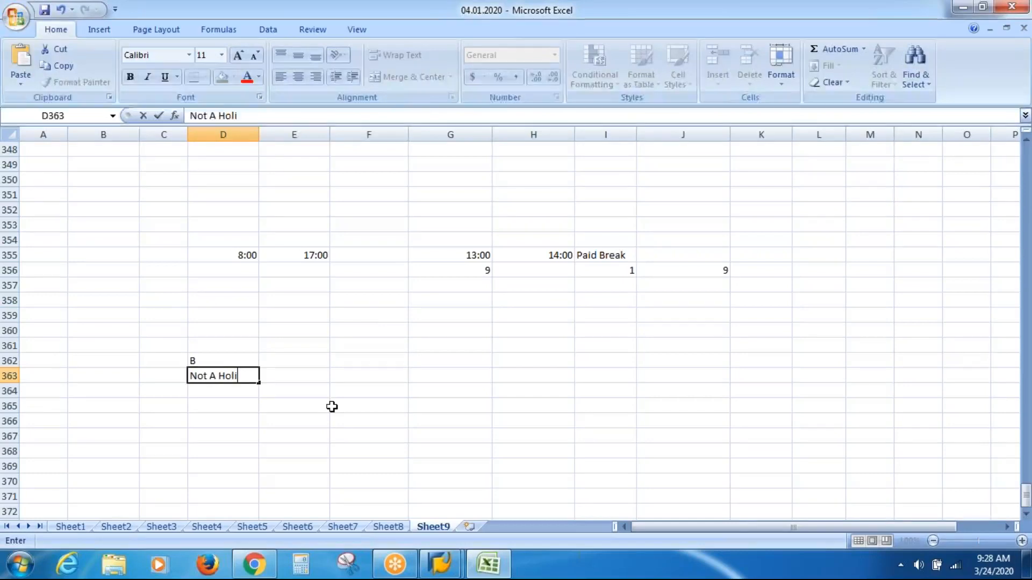
text(day)
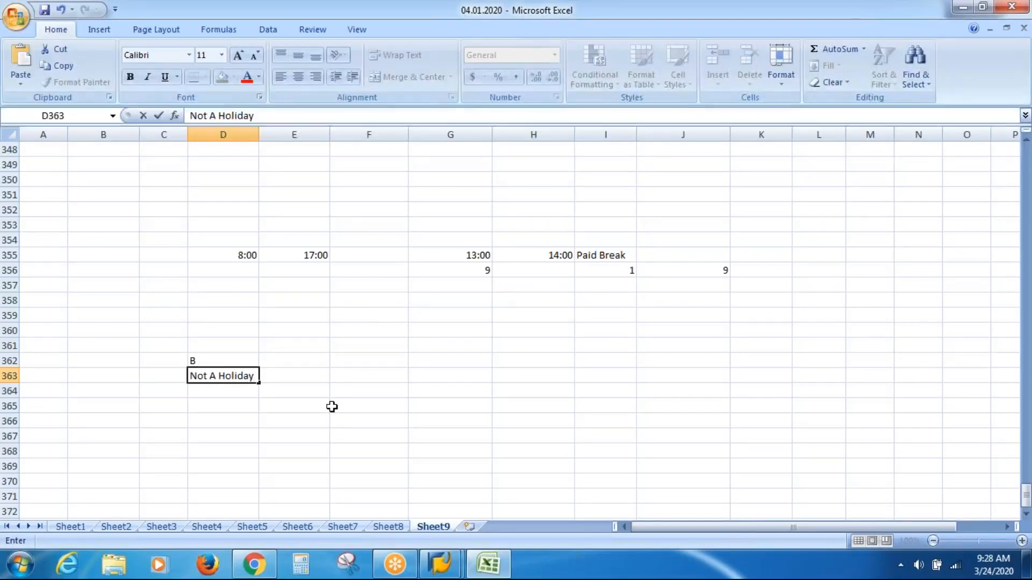
Step: Enter holiday class 1 in E362 with the description Ordinary Public Holiday in E363
key(Tab)
key(Up)
text(1)
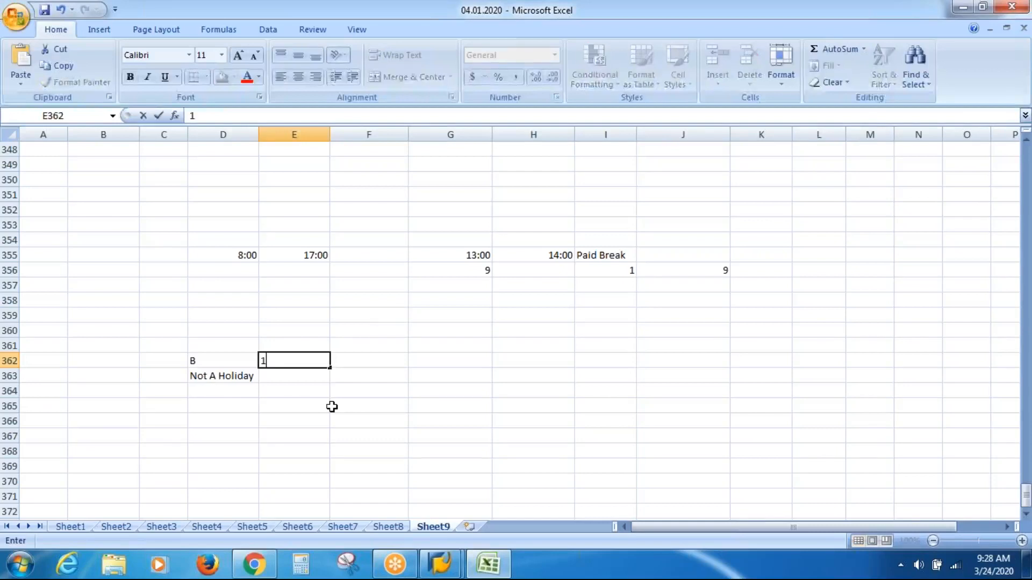
key(Return)
text(Ordinary)
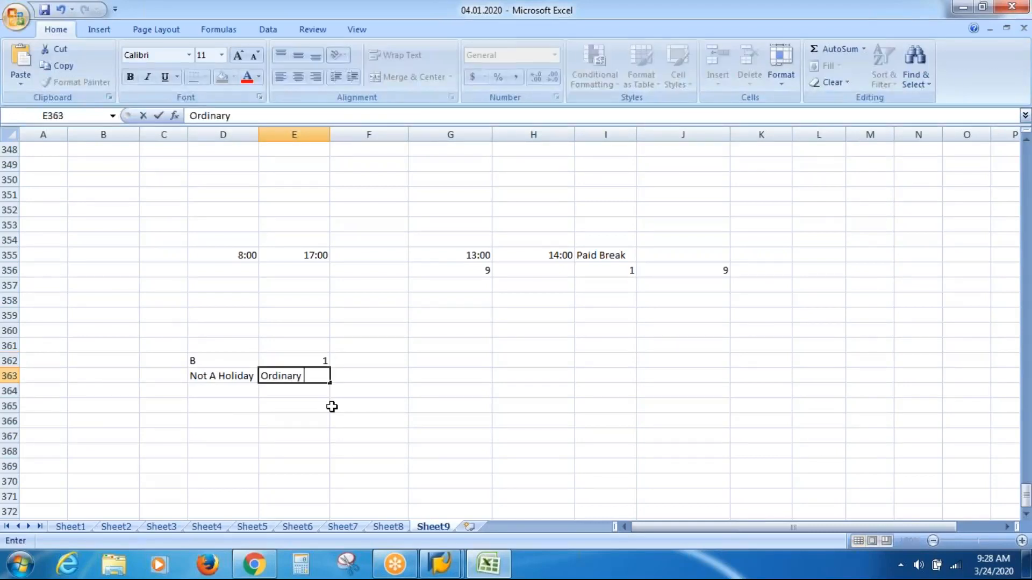
text( Public Holiday)
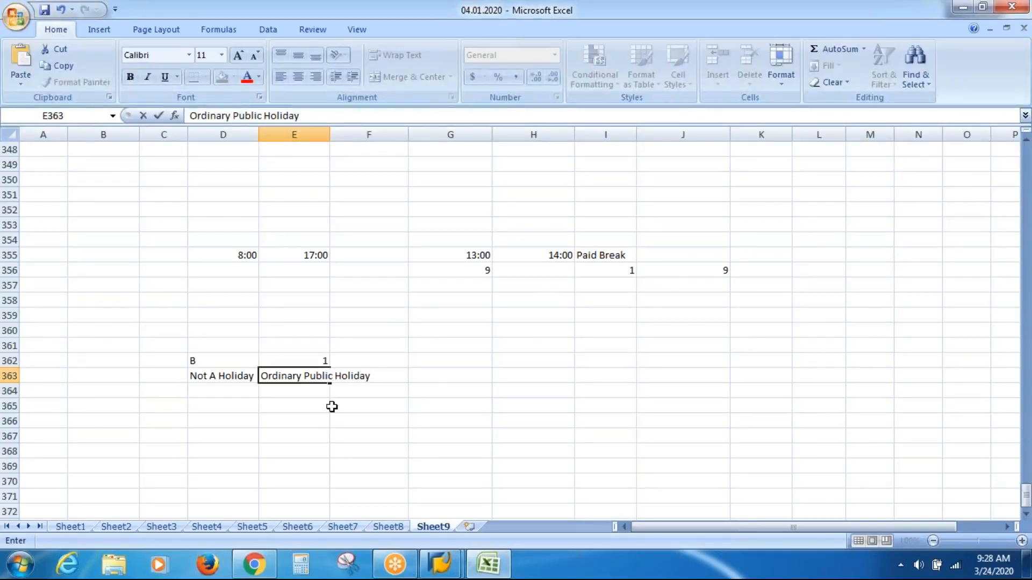
Step: Enter holiday class 2 in F362 with the description Half Day Holiday in F363
key(Return)
key(Up)
key(Right)
key(Up)
text(2)
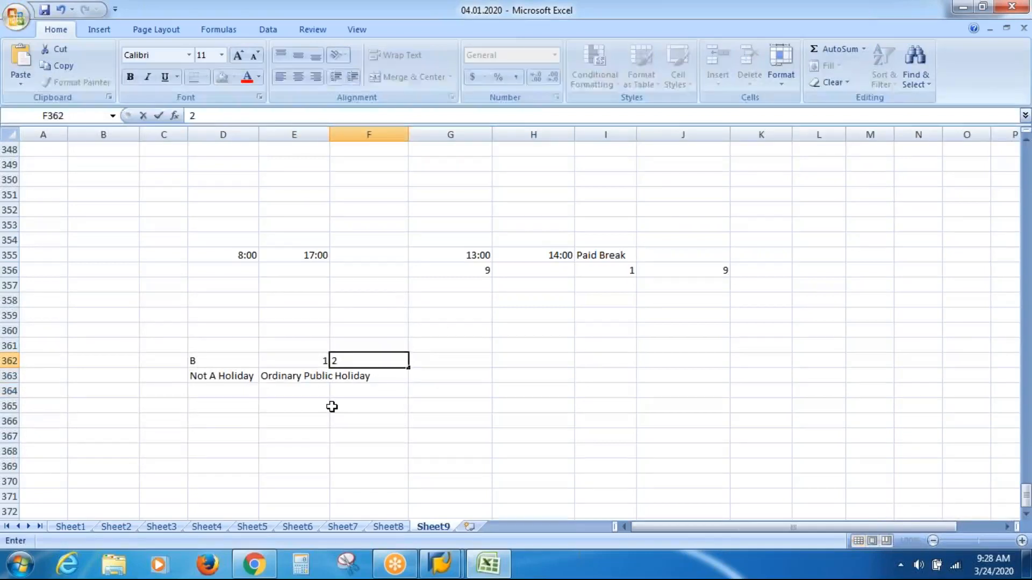
key(Return)
text(Hal)
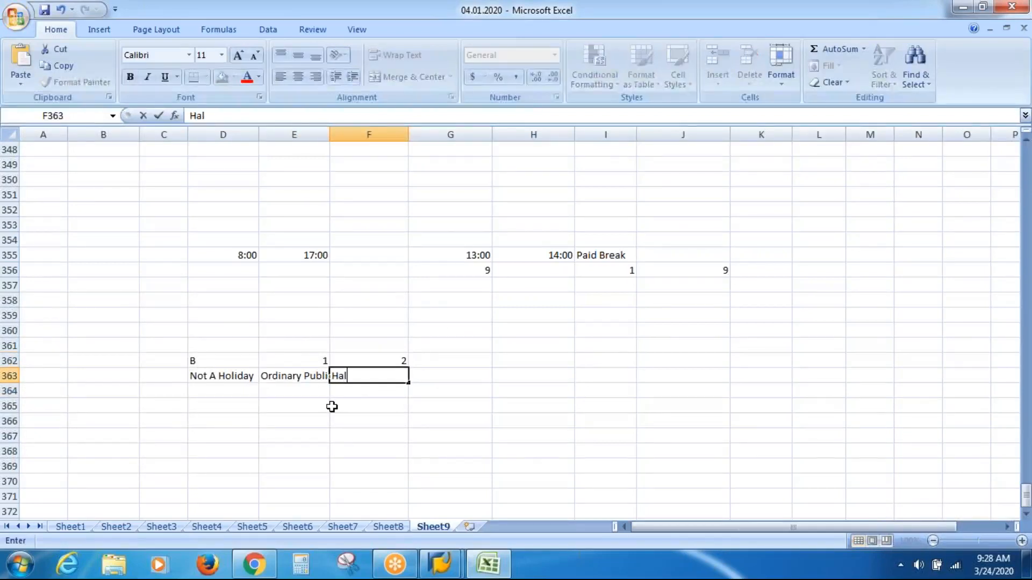
text(f Day)
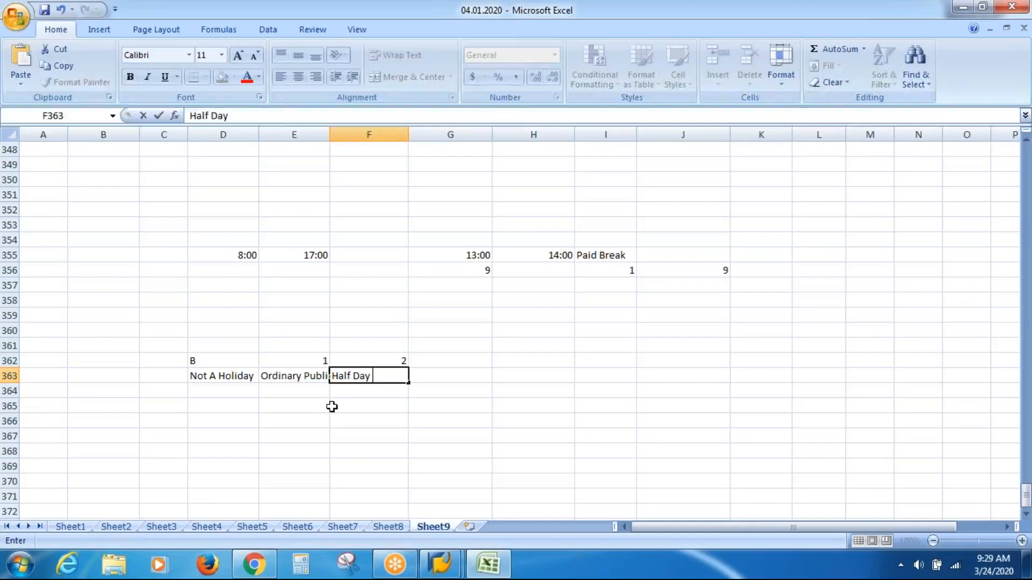
text( Holiday)
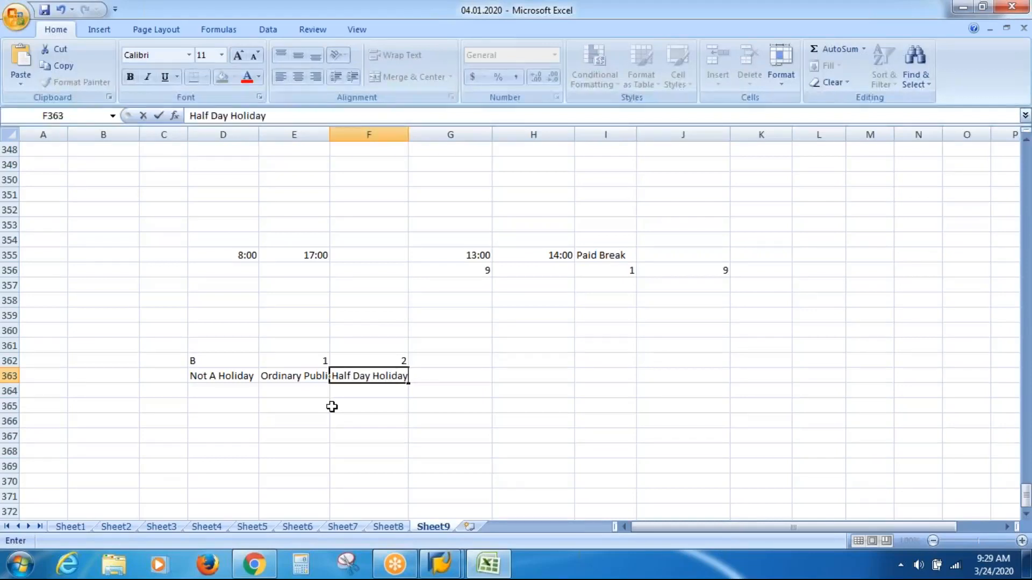
Step: Enter 3----9 in G362 with Customer Specific Holidays in G363, and widen columns F and G to fit their text
key(Up)
key(Right)
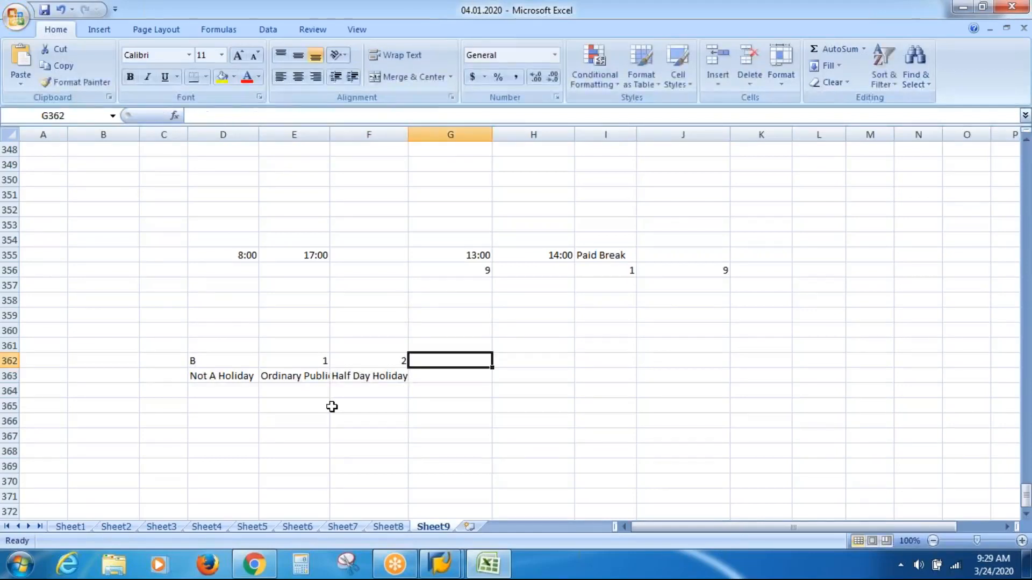
text(3-9)
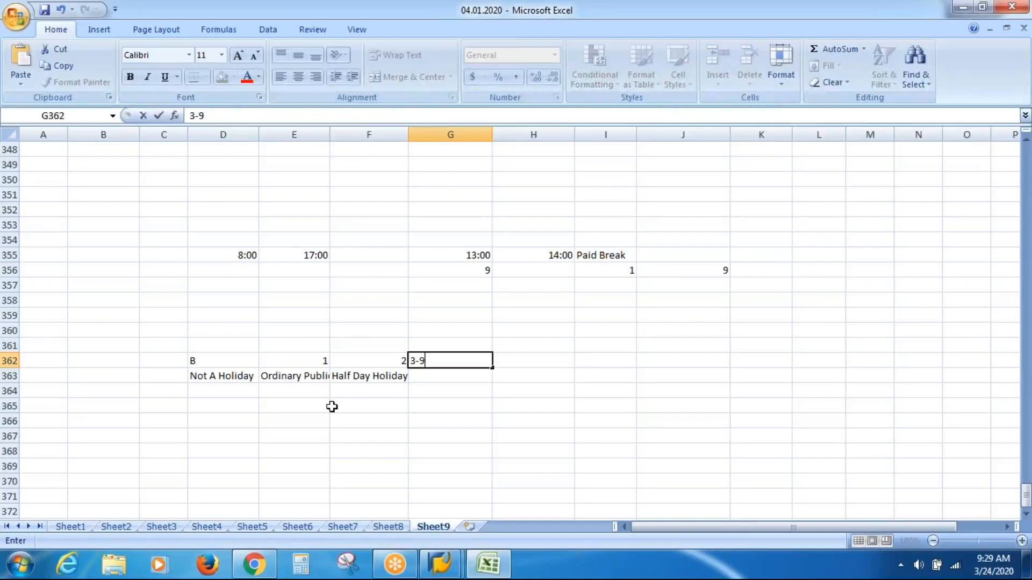
key(BackSpace)
text(---9)
key(Return)
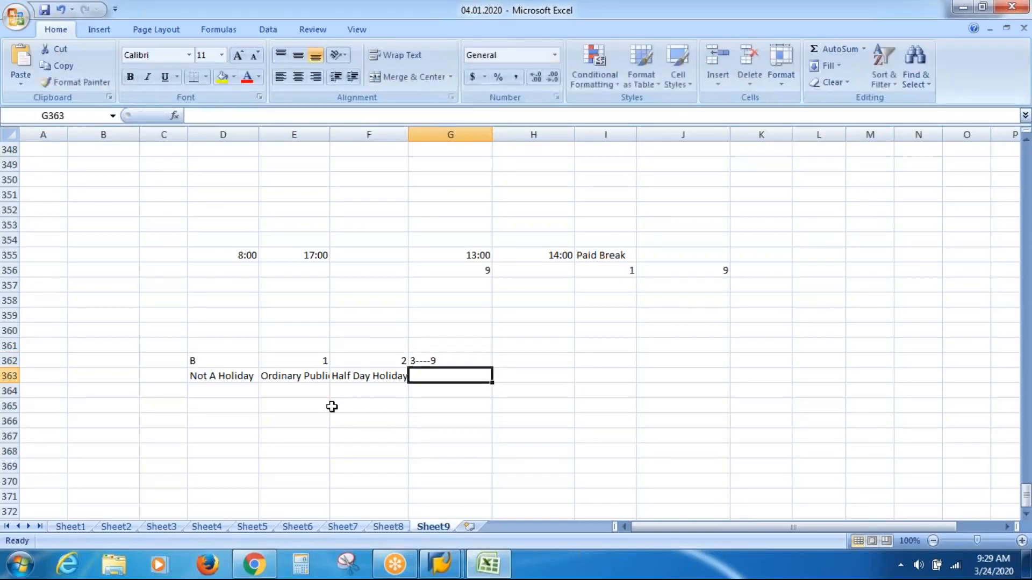
text(Customer)
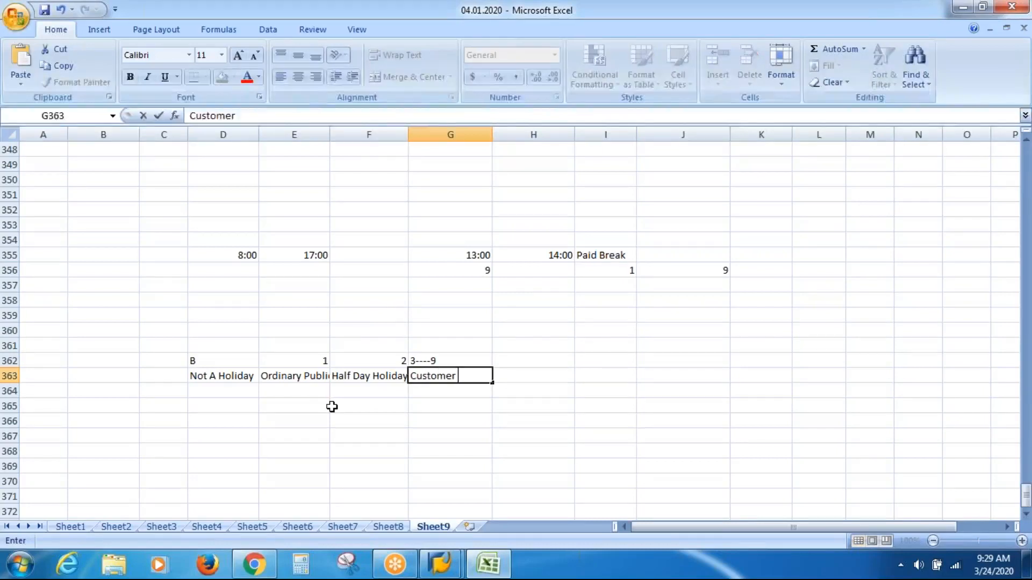
text( Speci)
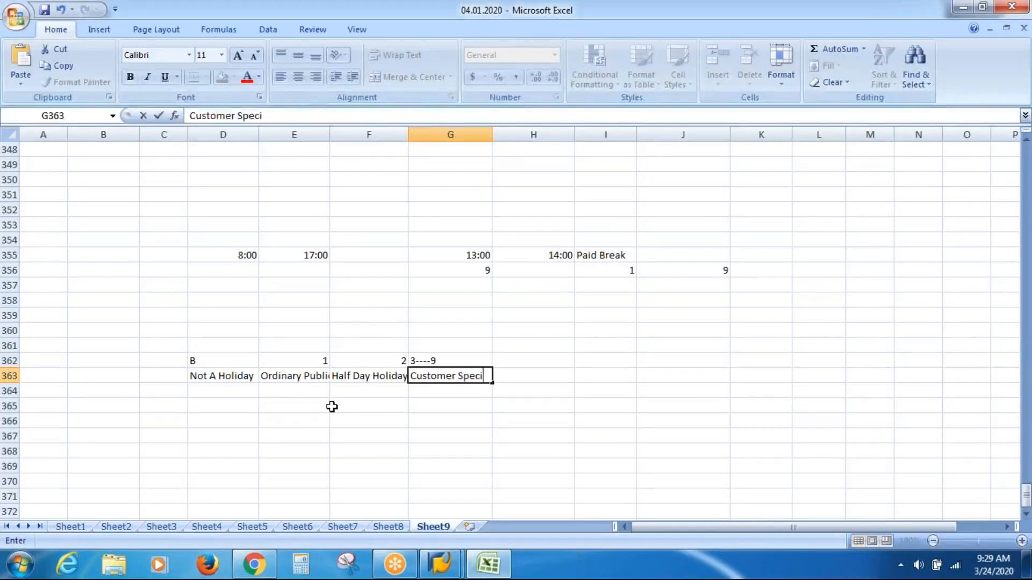
text(fic Holidays)
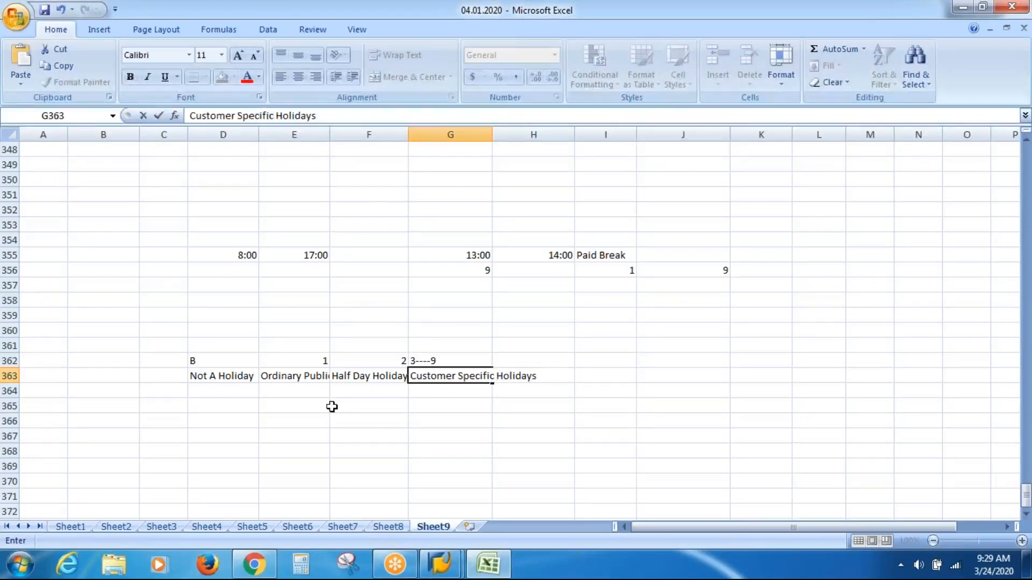
key(Return)
key(Return)
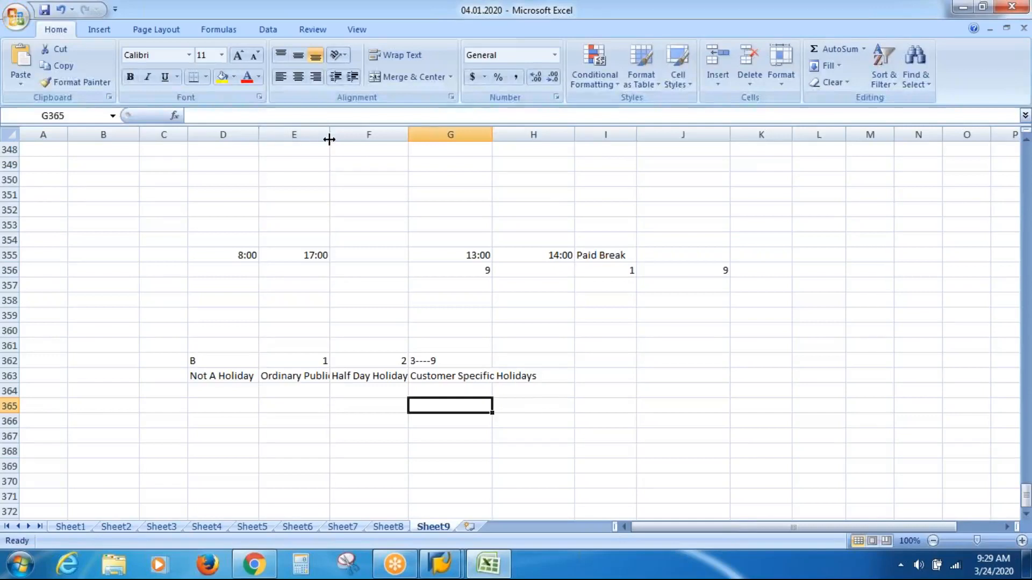
drag(408, 138, 412, 138)
drag(496, 138, 546, 138)
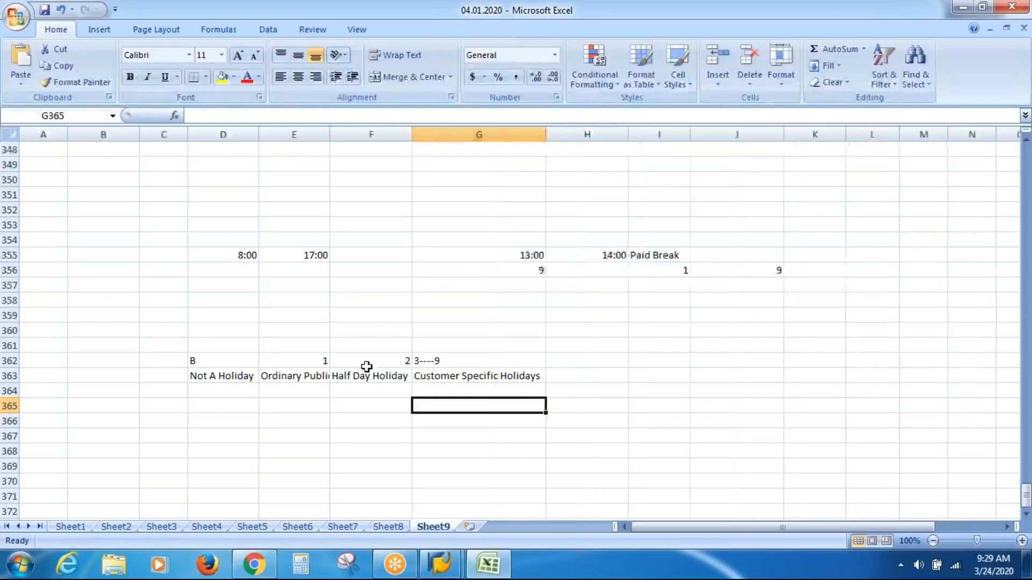
Step: Enter B in D367 and label the holiday list Holiday Classes in A363
click(200, 435)
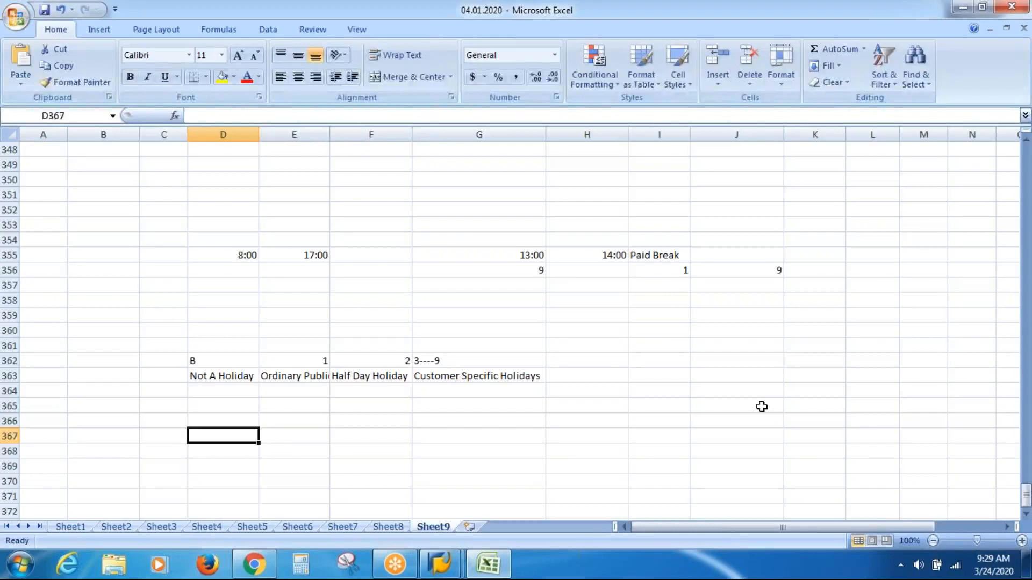
text(B)
key(Up)
key(Up)
key(Up)
key(Up)
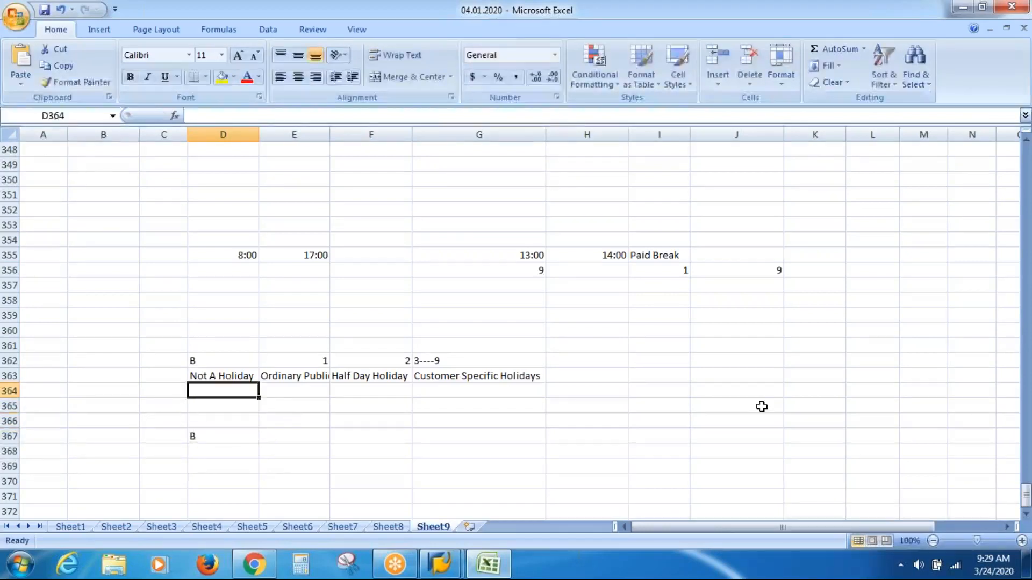
key(Left)
key(Left)
key(Left)
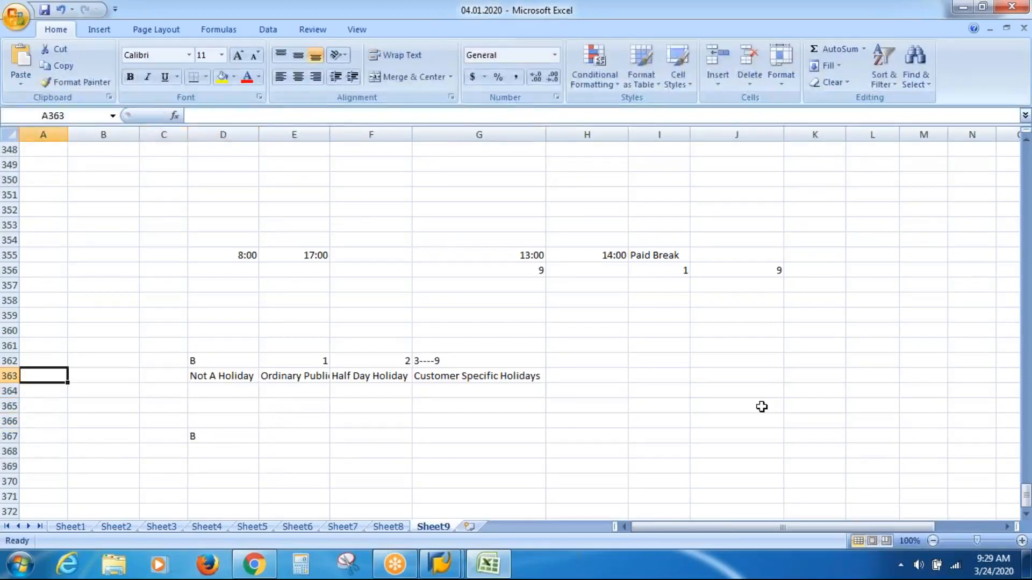
text(hOLIDAy Classes)
key(Return)
key(Return)
key(Return)
key(Return)
Step: Label the row of the second B entry Day Types in A367
text(Day )
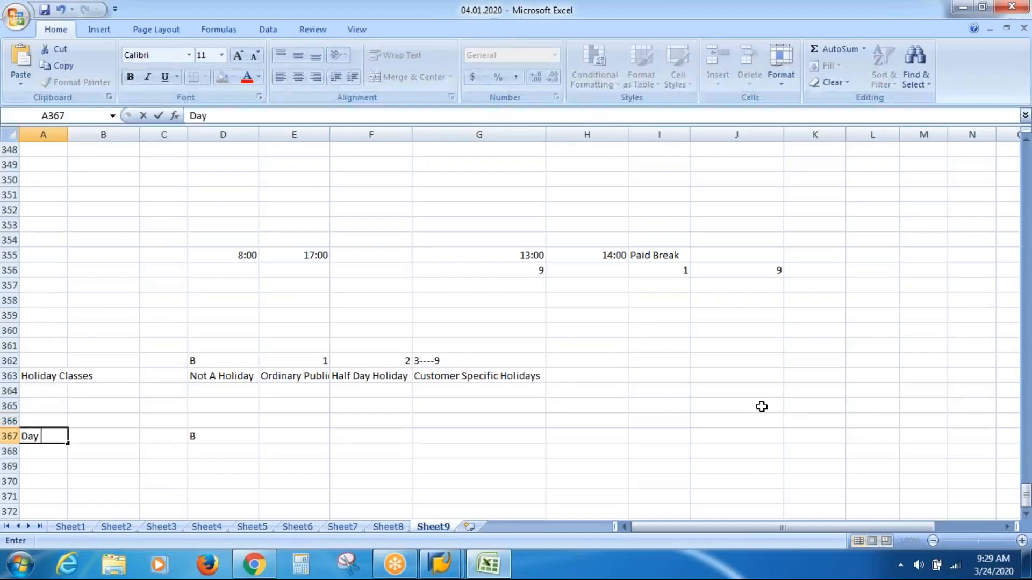
text(Types)
key(Return)
key(Return)
Step: Finish the Day Types label in A367 and enter Work / Pay in D368 as the description of day type B
key(Up)
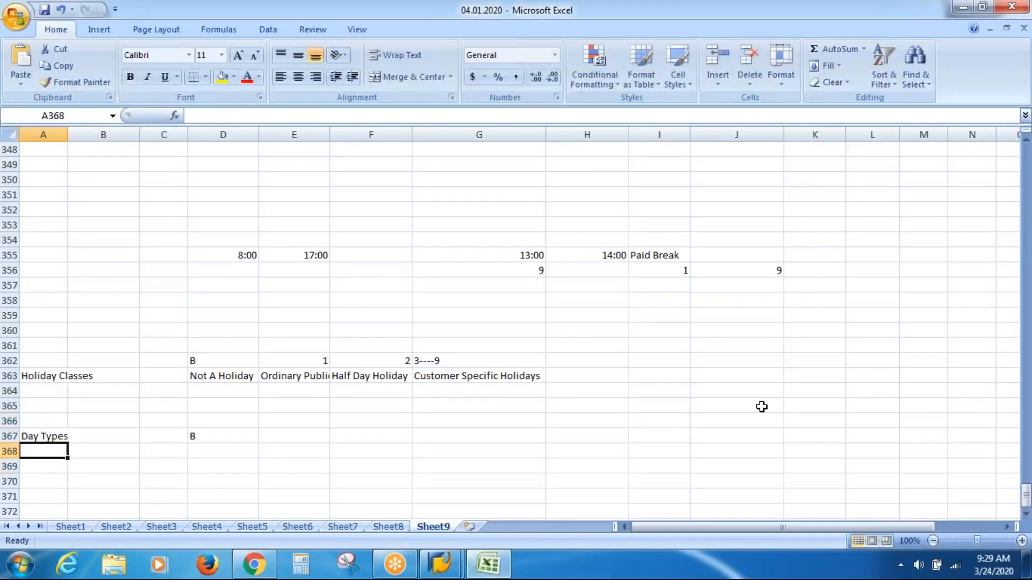
key(Right)
key(Right)
key(Right)
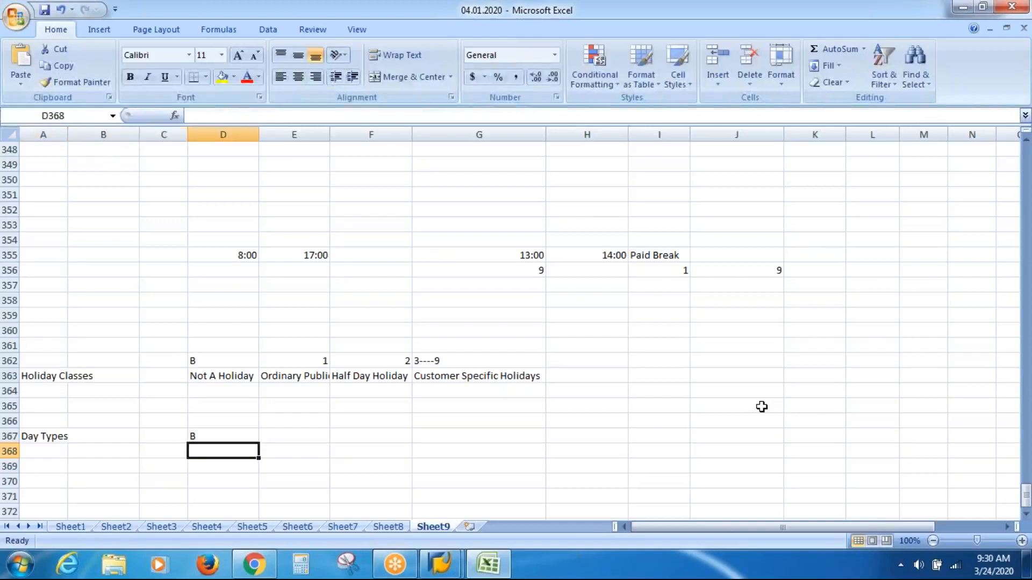
text(Work)
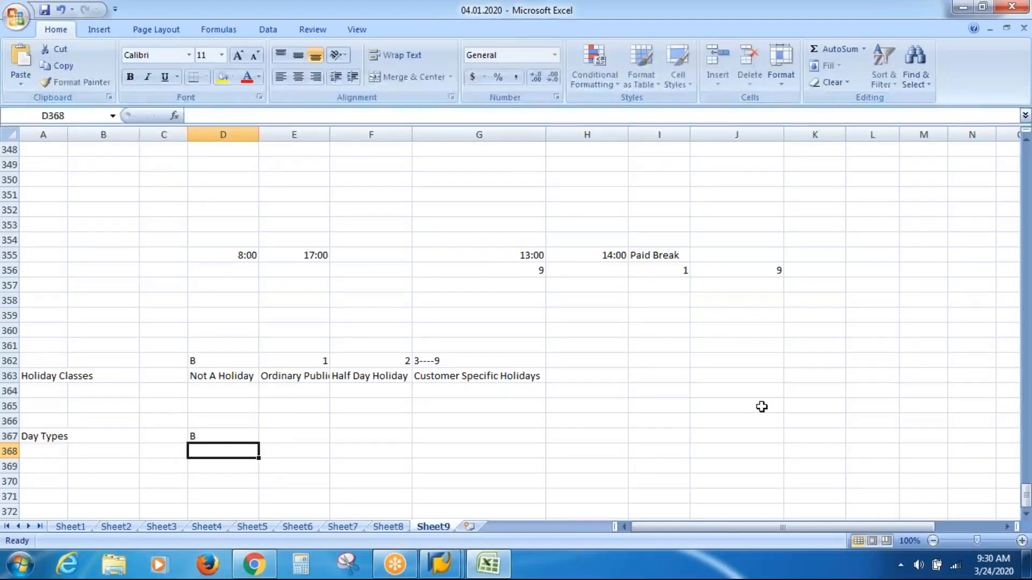
text( / Pay)
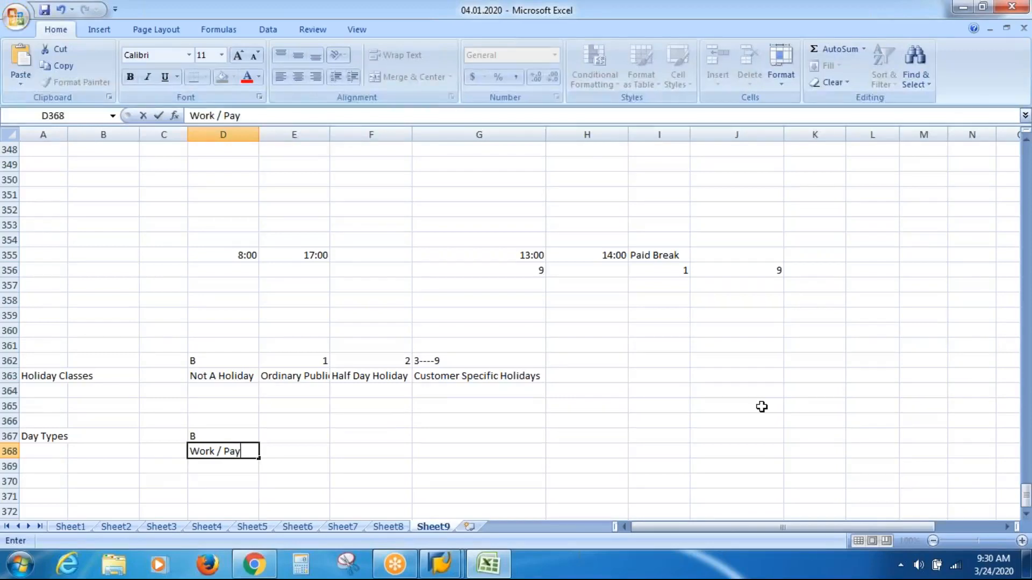
Step: Enter day type 1 in E367 with the description Day Off / Pay in E368
key(Up)
key(Right)
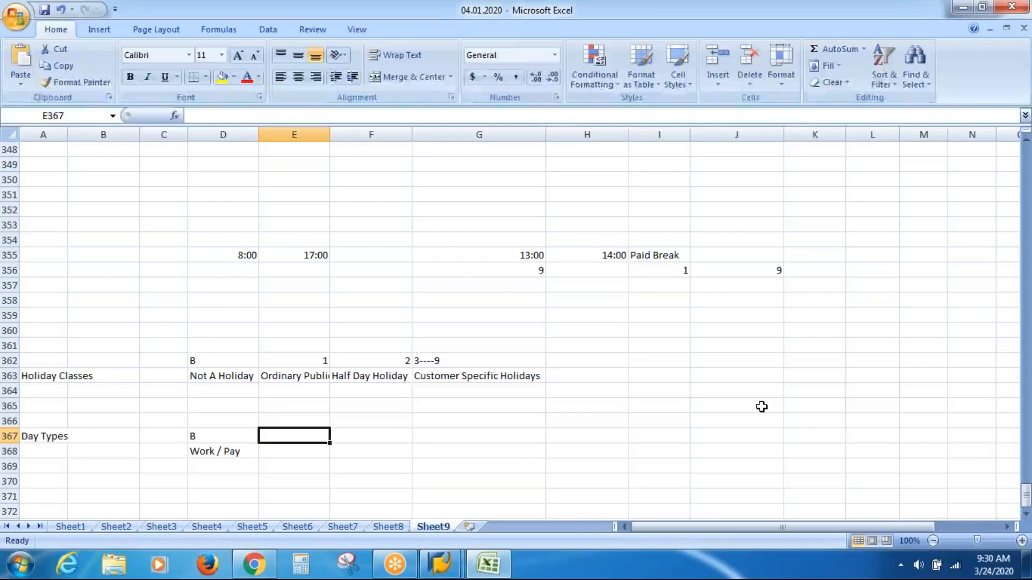
text(1)
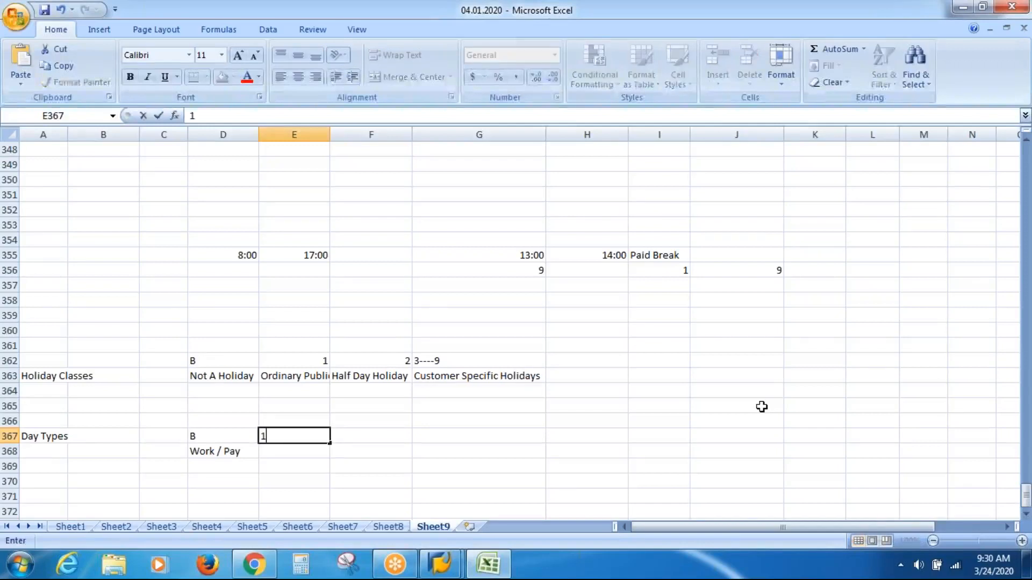
key(Return)
text(O)
key(BackSpace)
text(Say)
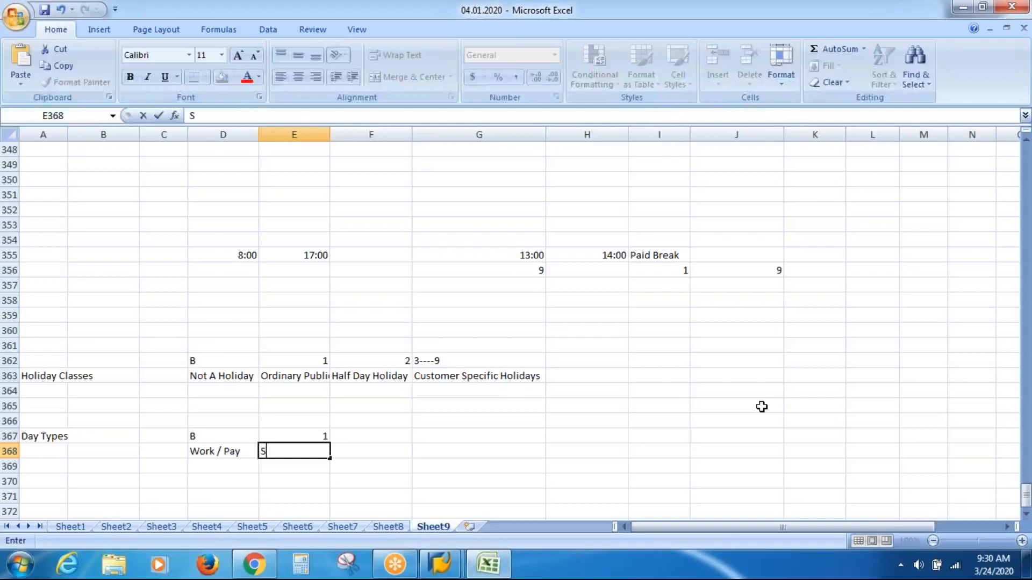
key(BackSpace)
key(BackSpace)
key(BackSpace)
text(Day O)
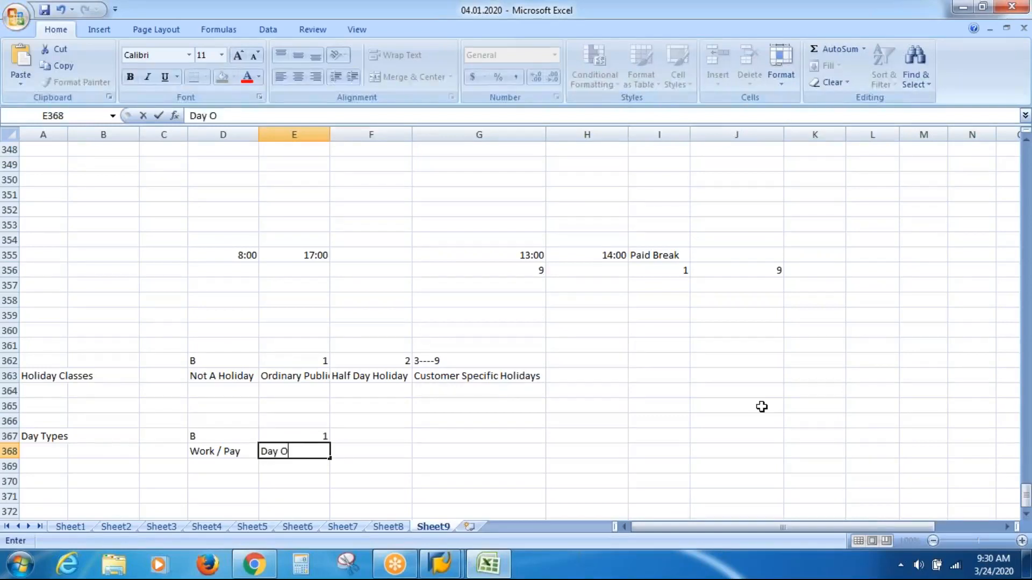
text(ff / Pay)
key(Return)
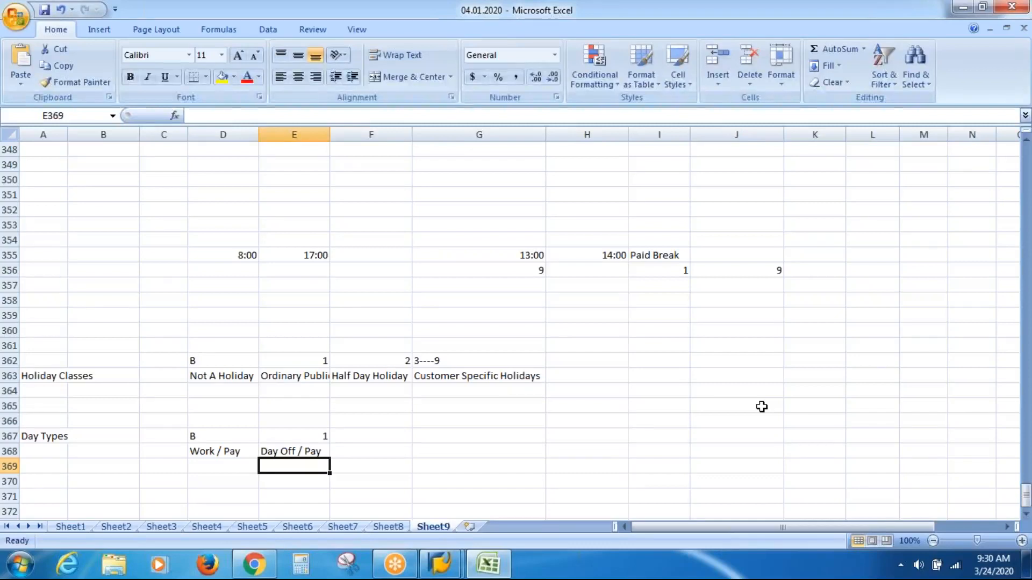
Step: Enter day type 2 in F367 with the description Day Off / No Pay in F368
key(Up)
key(Up)
key(Right)
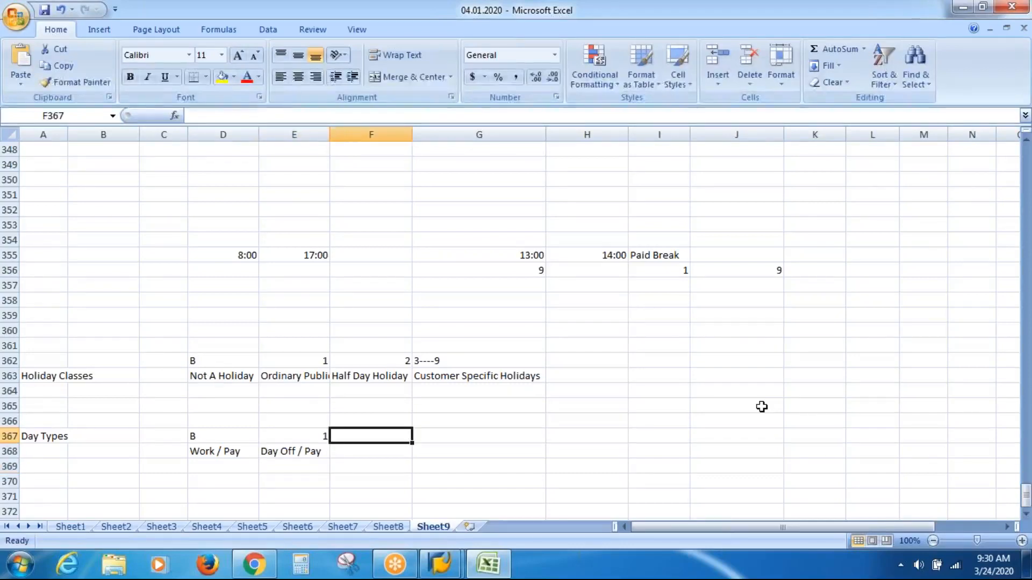
text(2)
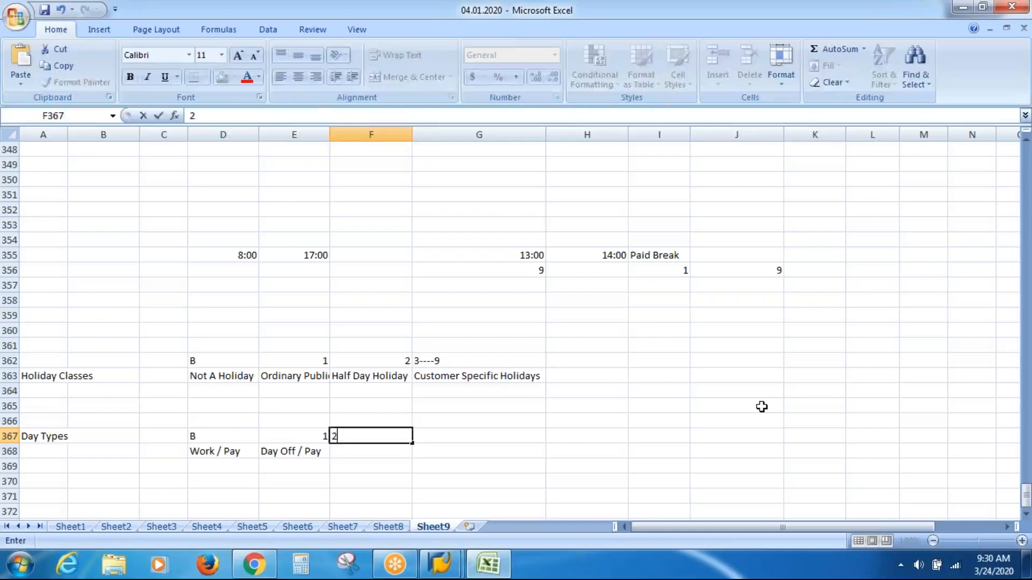
key(Return)
text(y )
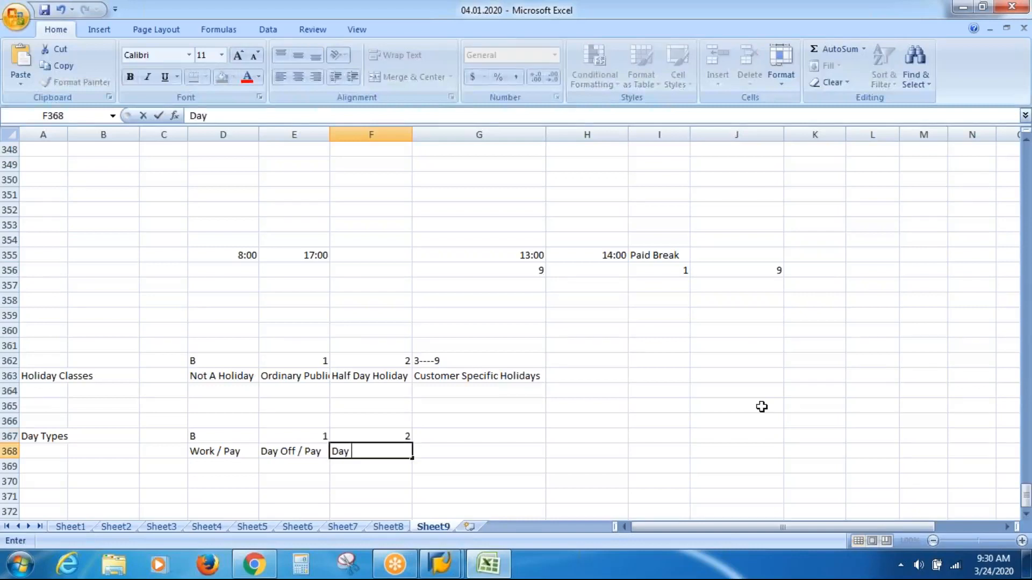
text(Off / Not)
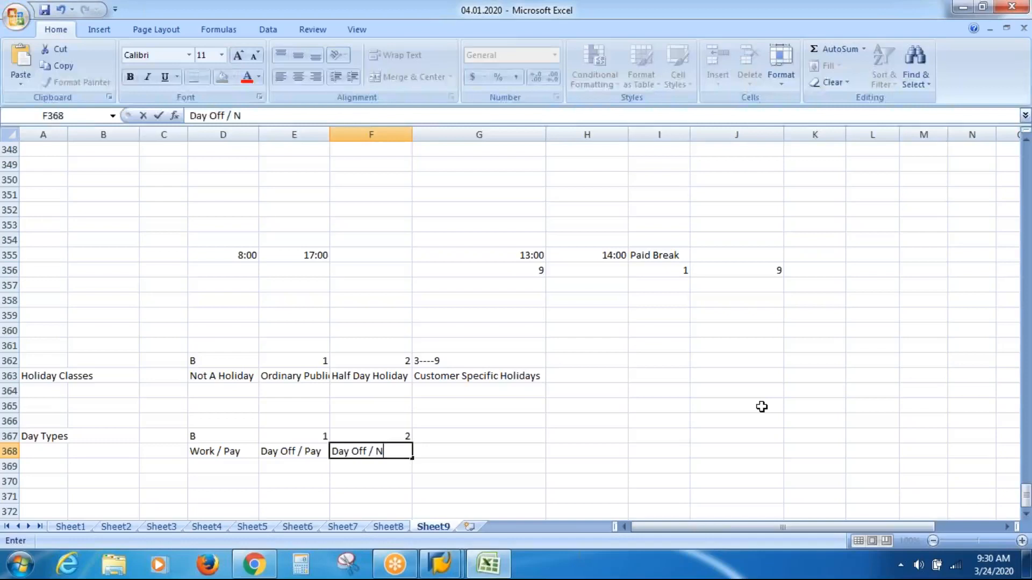
key(BackSpace)
key(BackSpace)
text(o Pay)
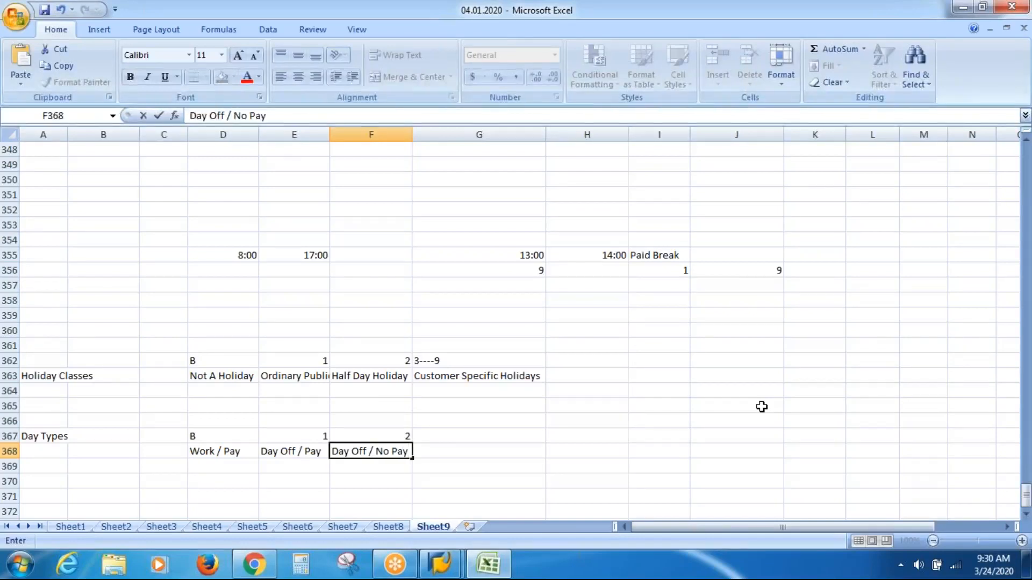
key(Return)
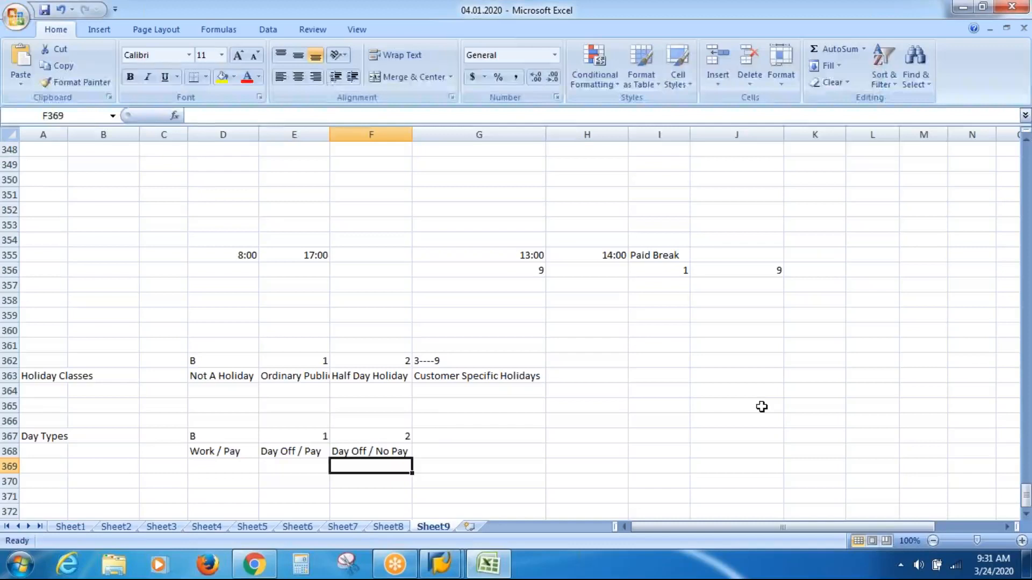
Step: Enter 3---9 in G367 with the description Pay on Spl Condition in G368
key(Up)
key(Up)
key(Right)
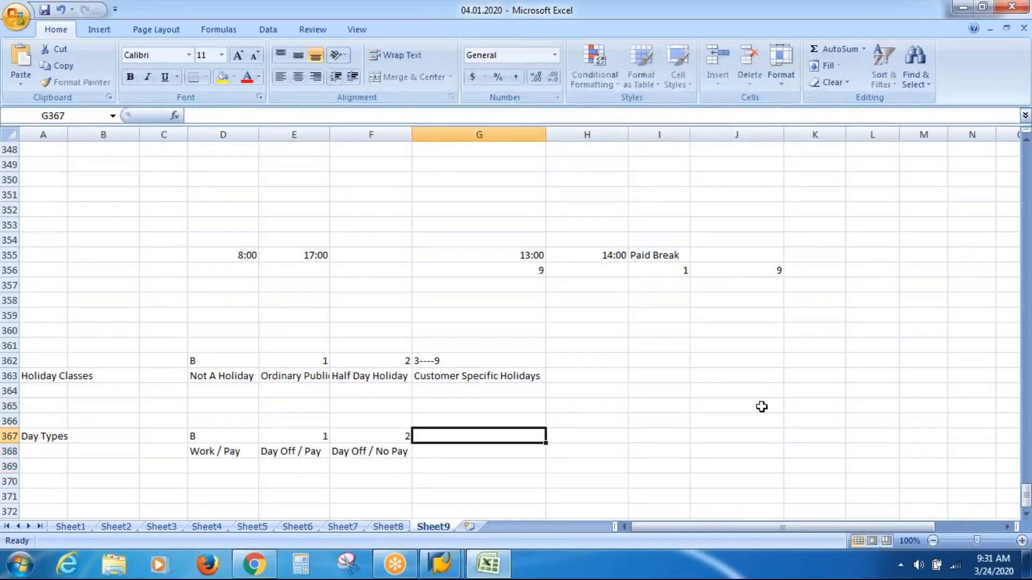
text(3---9)
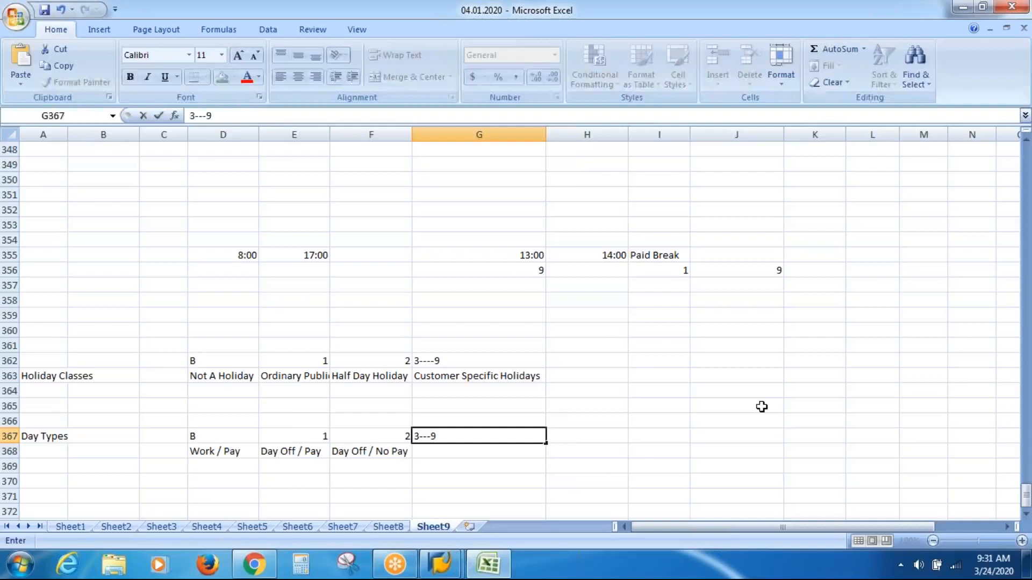
key(Return)
text(Pa)
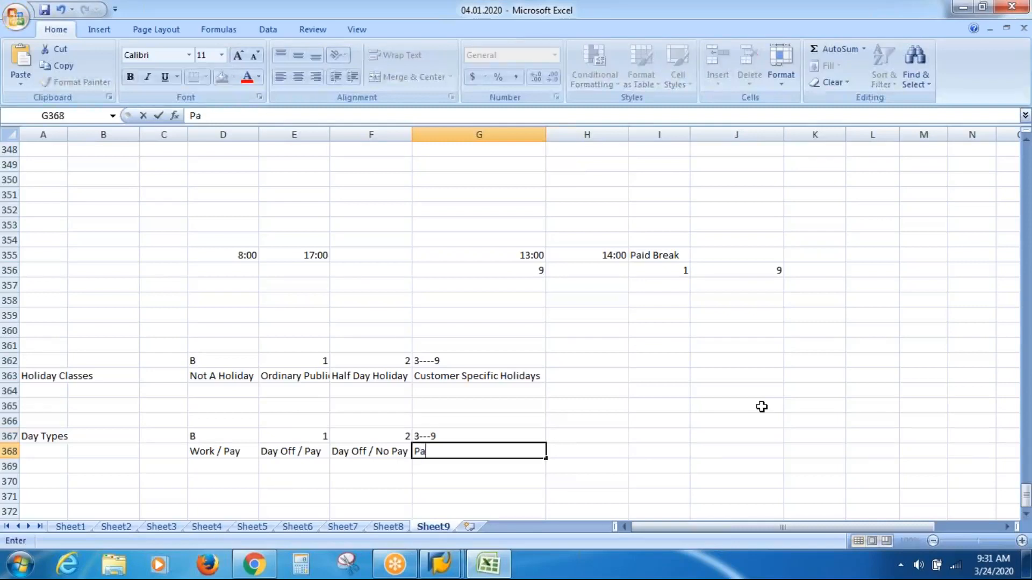
text(y on )
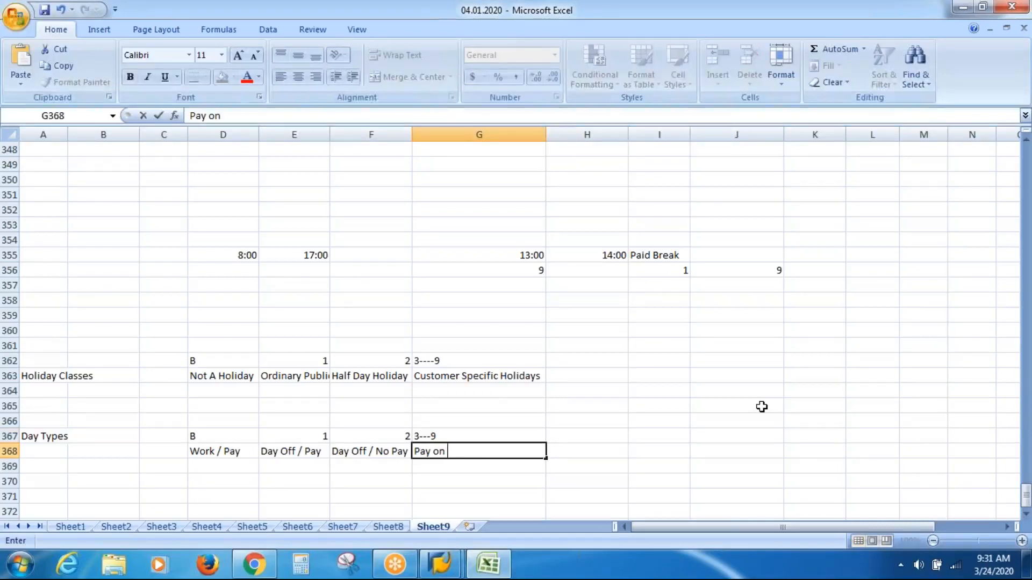
text(Spl C)
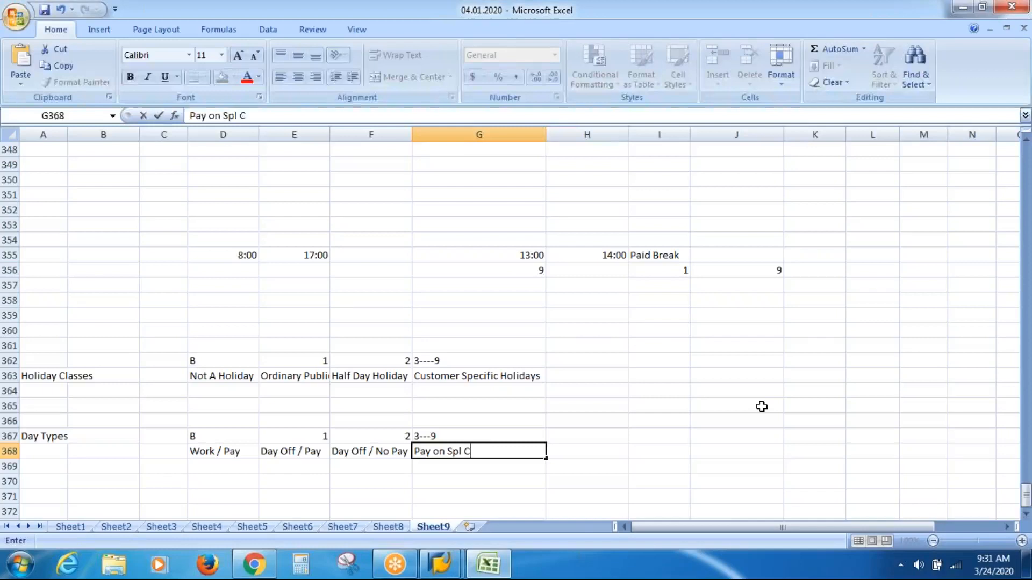
text(ondition)
key(Return)
key(Return)
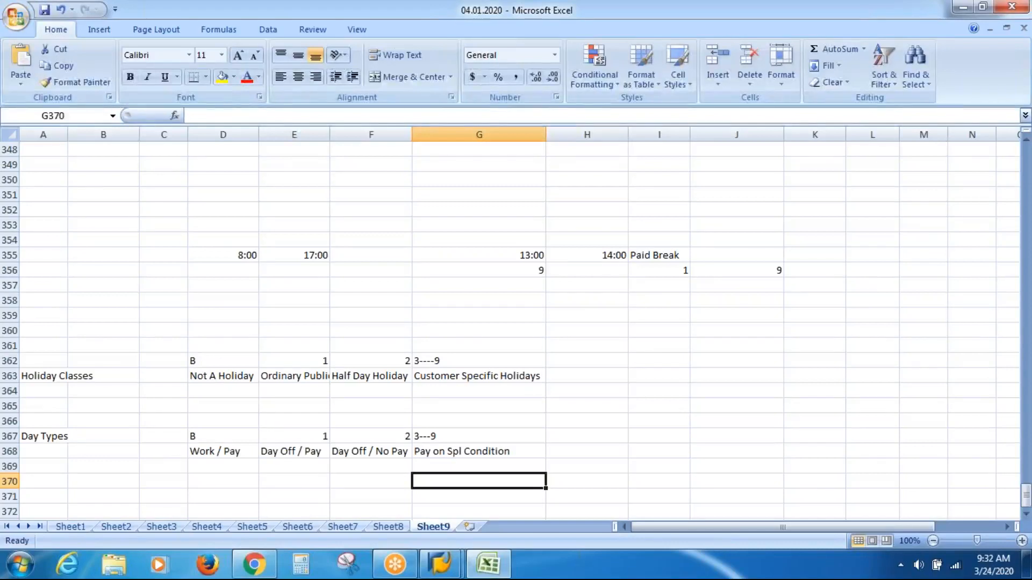
Step: Widen column A to fit the Holiday Classes label
key(Up)
key(Up)
key(Up)
key(Up)
key(Up)
key(Up)
key(Up)
key(Up)
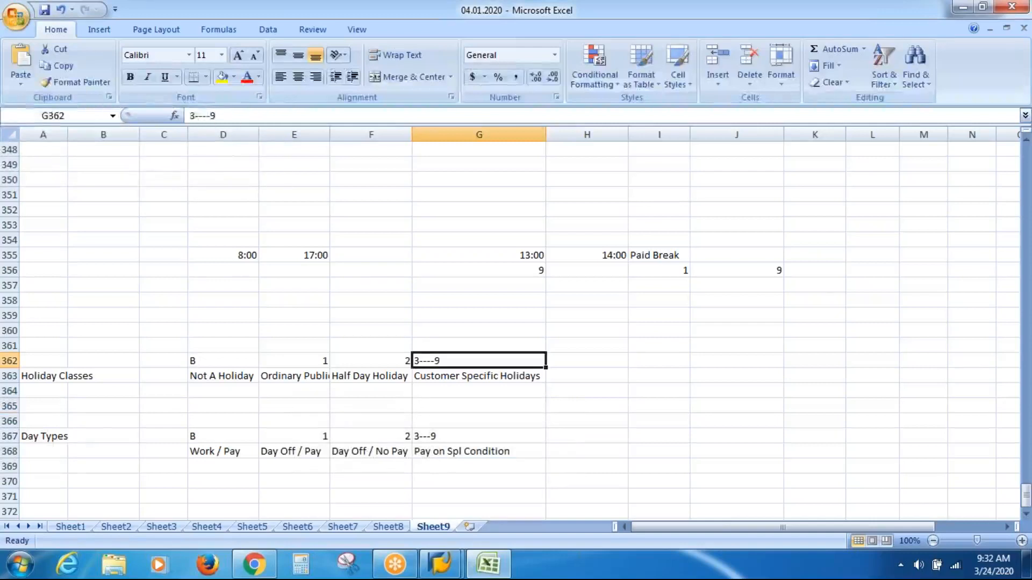
key(Left)
key(Left)
key(Left)
key(Left)
key(Left)
key(Left)
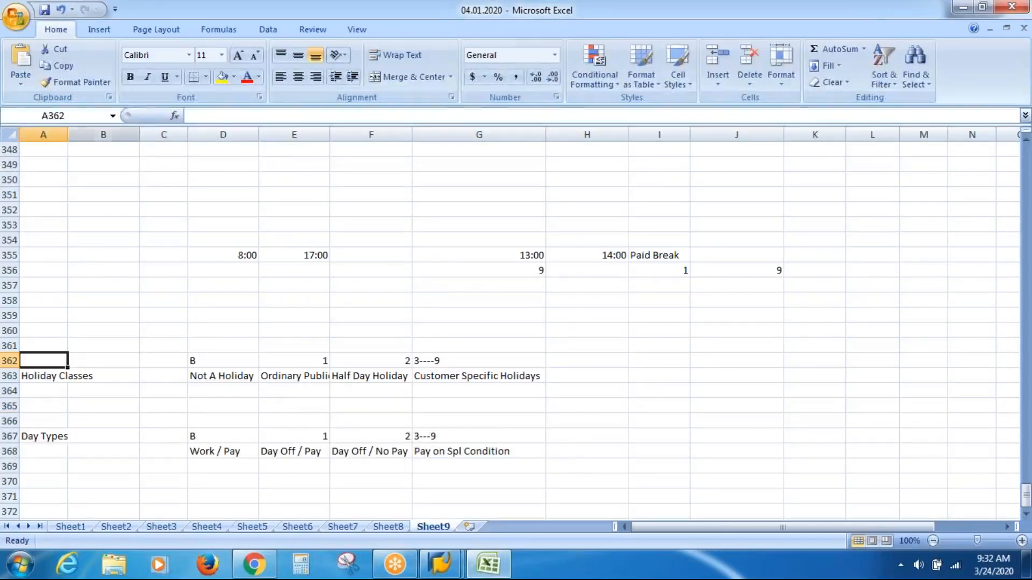
drag(68, 134, 97, 134)
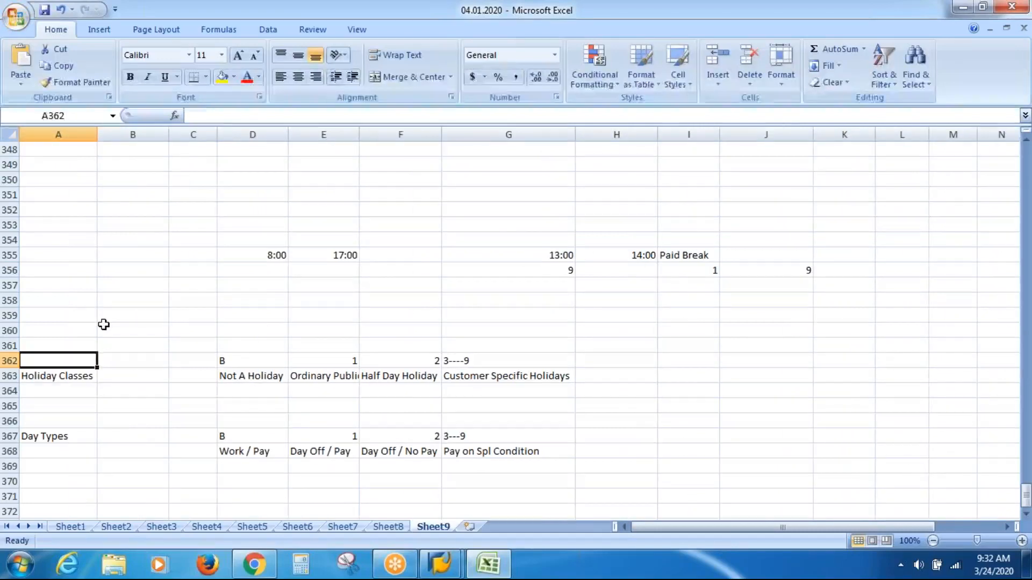
Step: Center the contents of the holiday class and day type lists in A362:G368 horizontally
key(Down)
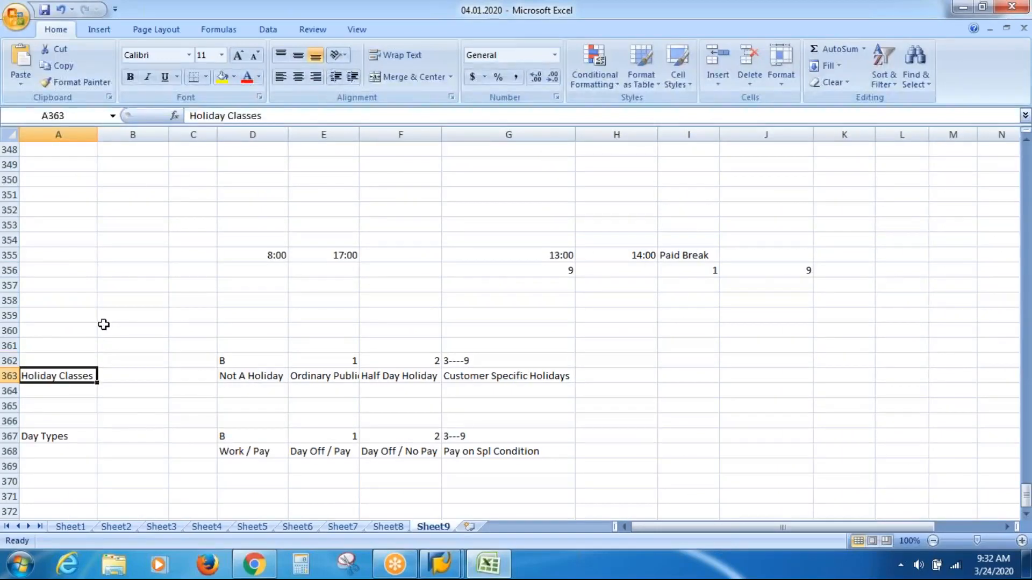
key(Up)
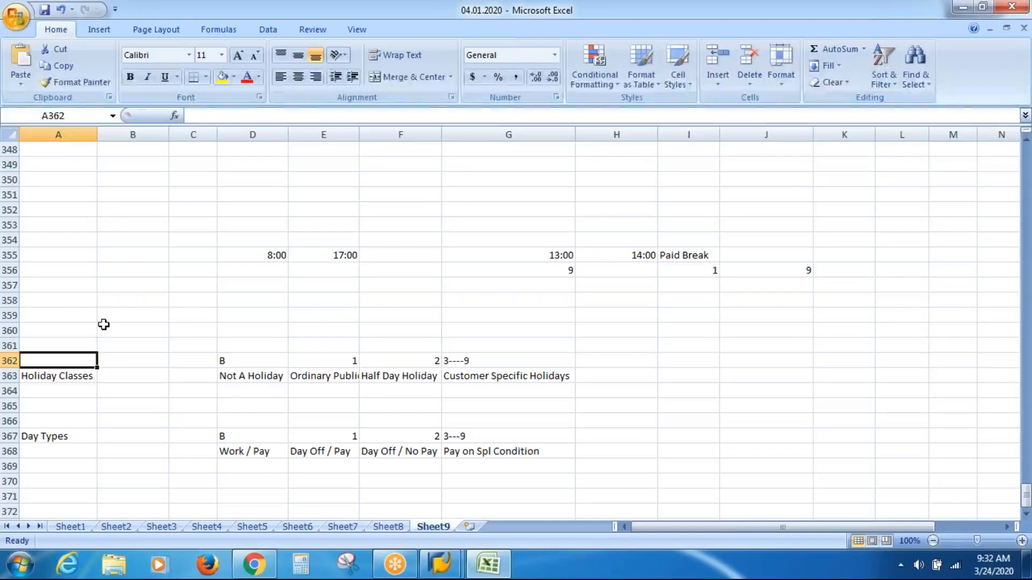
key(shift+Right)
key(shift+Right)
key(shift+Right)
key(shift+Right)
key(shift+Right)
key(shift+Right)
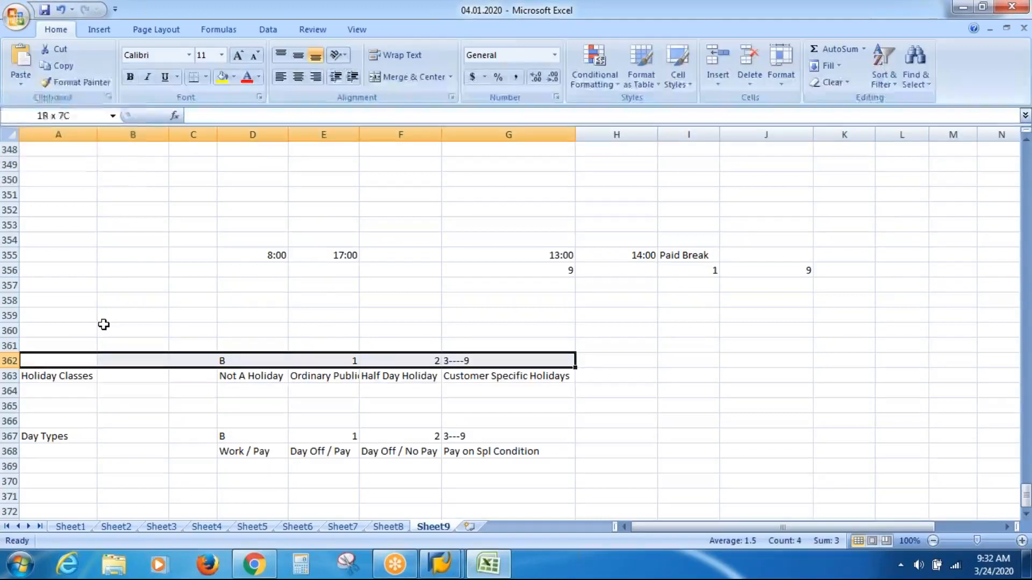
key(shift+Down)
key(shift+Down)
key(shift+Down)
key(shift+Down)
key(shift+Down)
key(shift+Down)
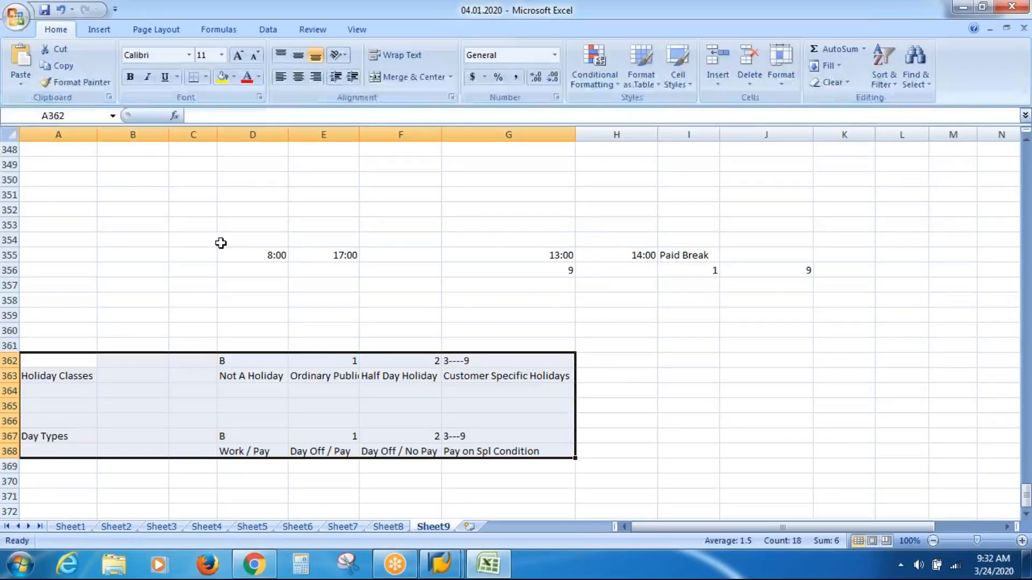
click(298, 77)
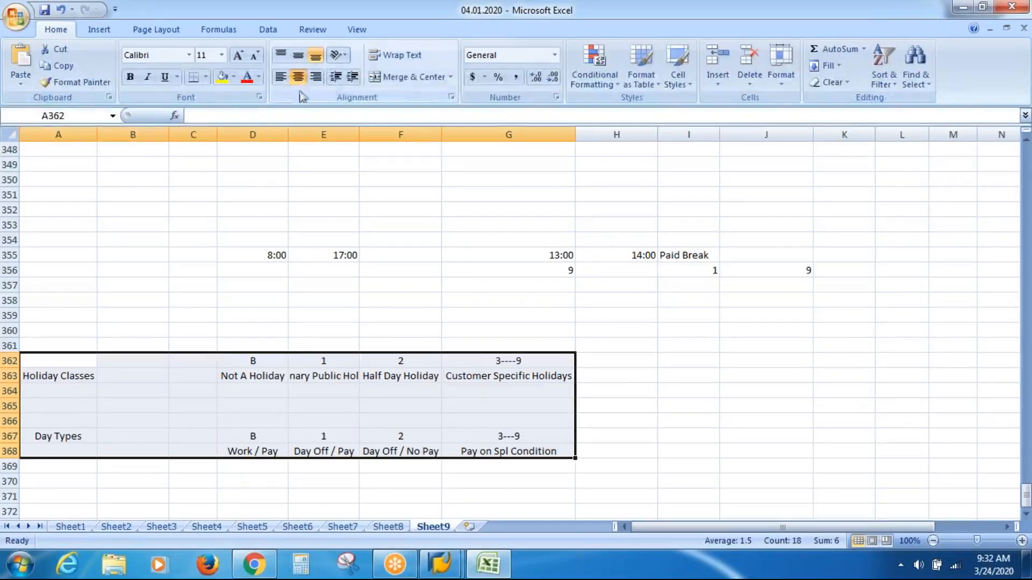
click(228, 280)
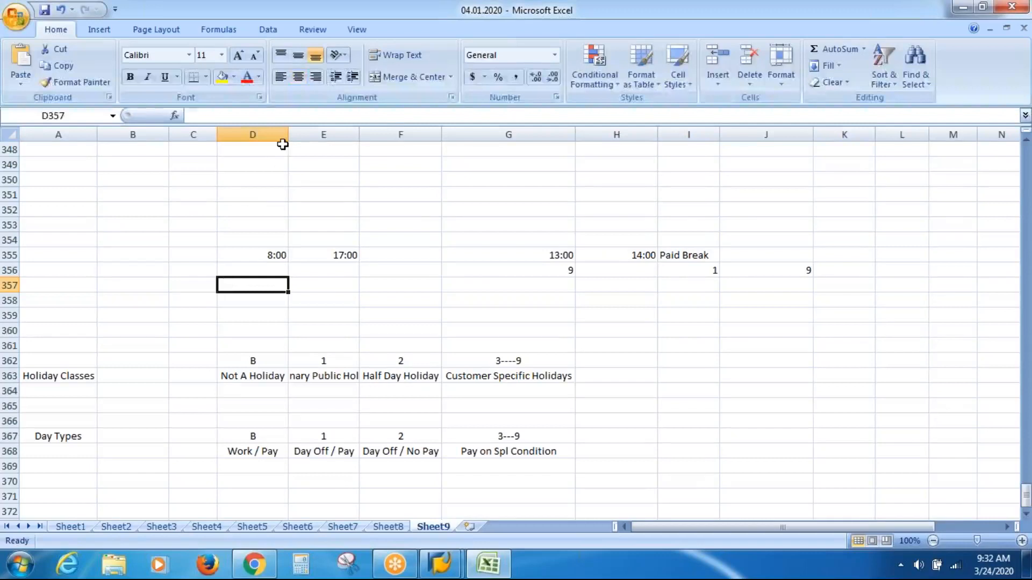
Step: Widen column D slightly and fit columns E and G to their holiday class descriptions
drag(288, 138, 290, 138)
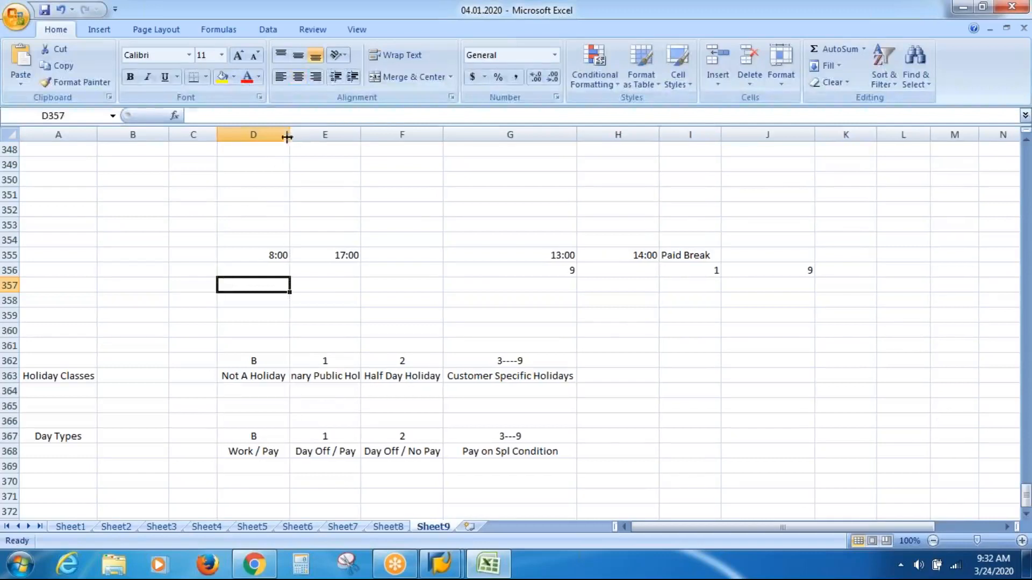
double_click(361, 132)
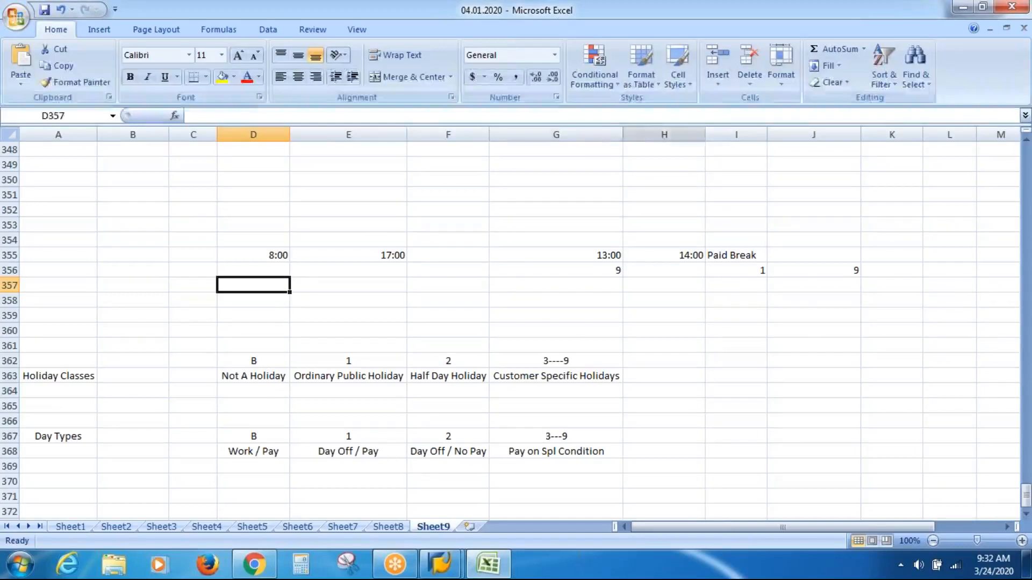
click(623, 136)
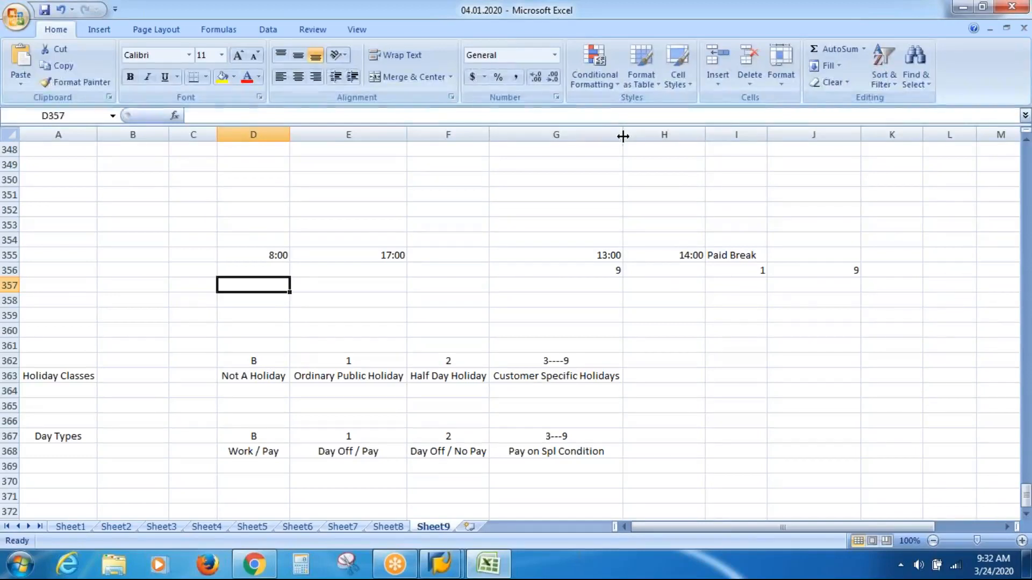
click(657, 344)
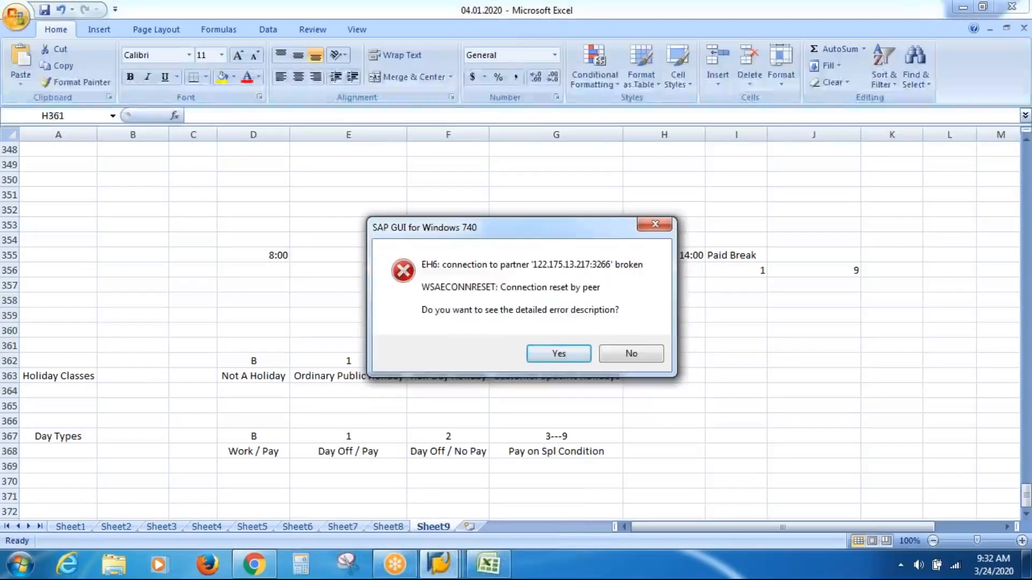
Step: Dismiss the SAP GUI connection error without viewing the detailed error description
click(635, 354)
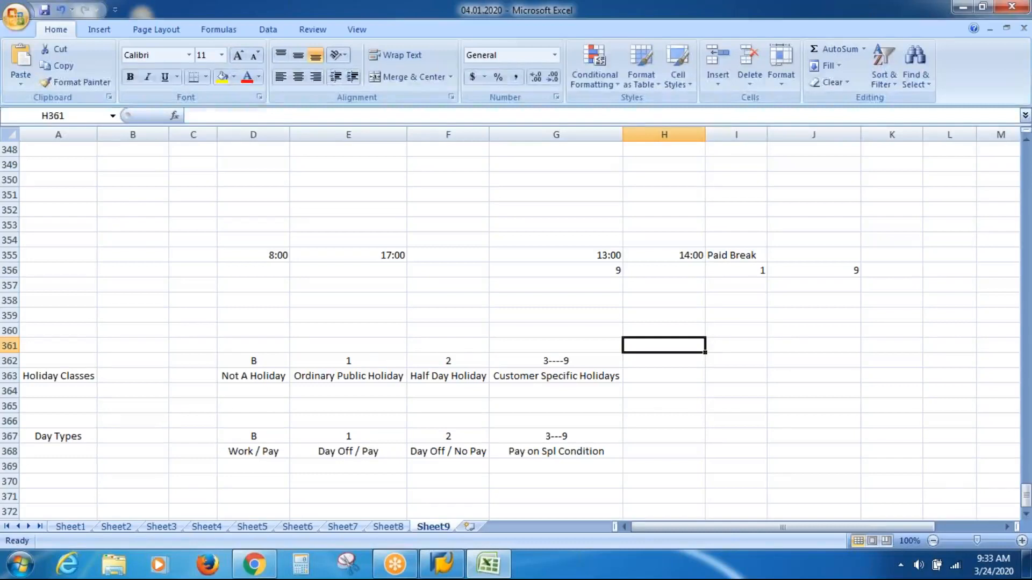
Step: Examine how the holiday class codes in row 362 correspond to the day type codes and descriptions in rows 367 and 368
click(364, 360)
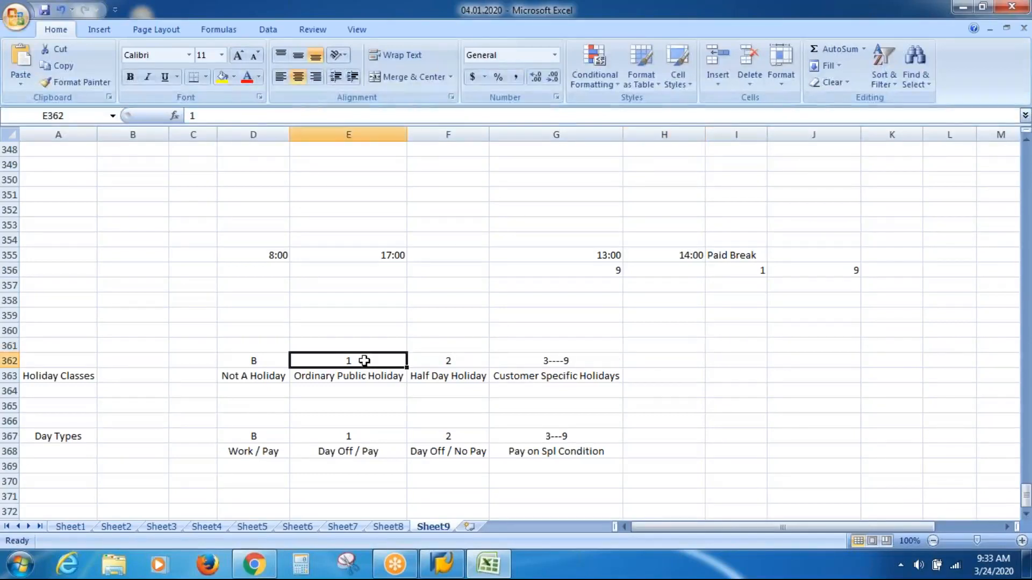
click(342, 438)
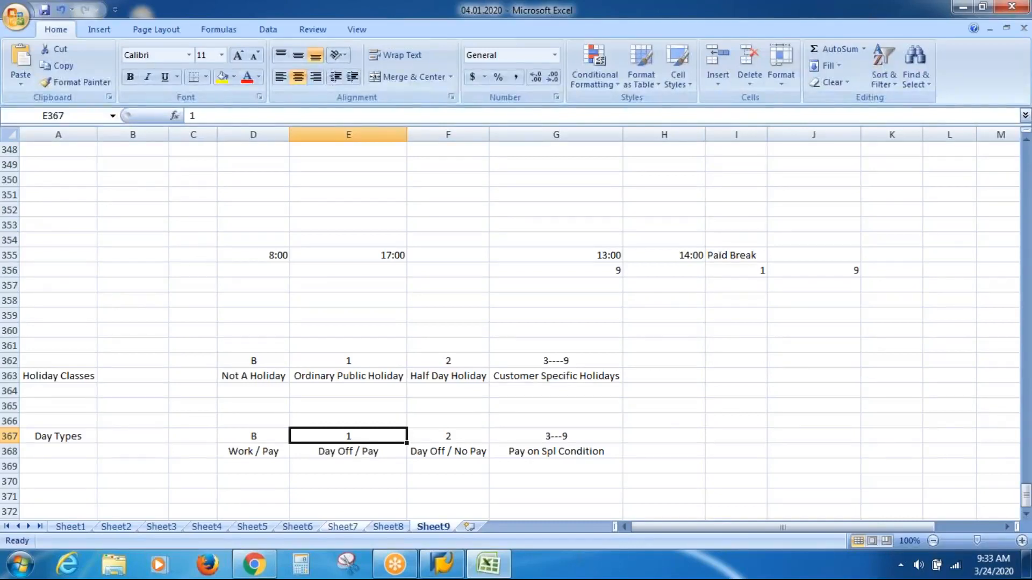
click(245, 364)
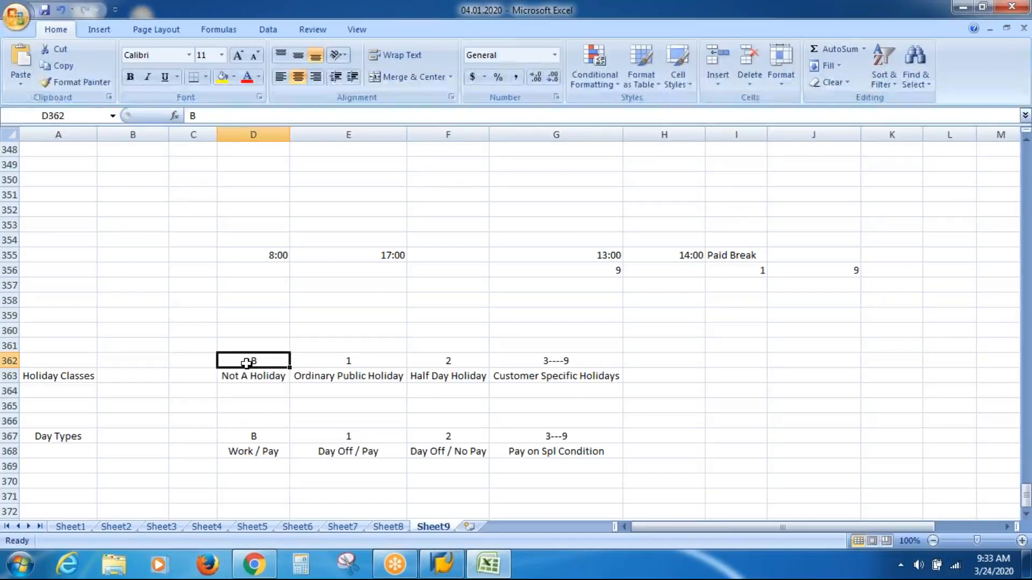
click(260, 453)
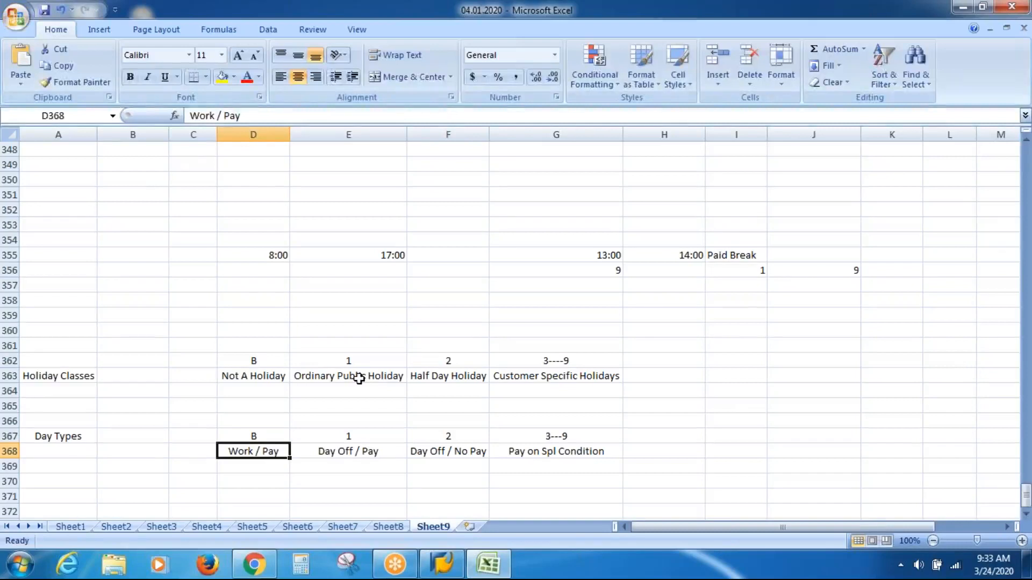
click(357, 458)
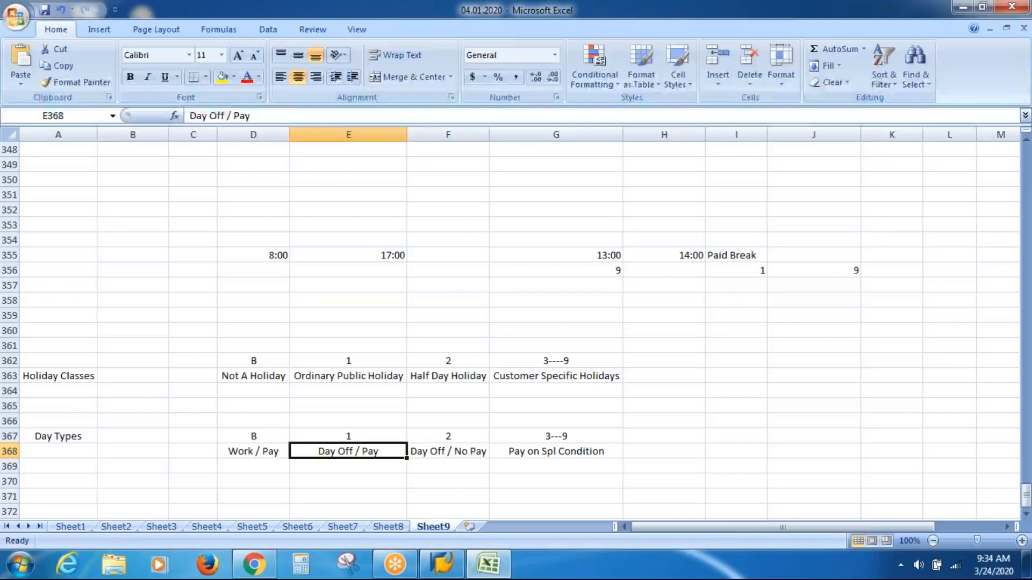
key(Down)
key(Down)
key(Down)
key(Down)
key(Down)
key(Down)
key(Down)
key(Down)
key(Down)
key(Down)
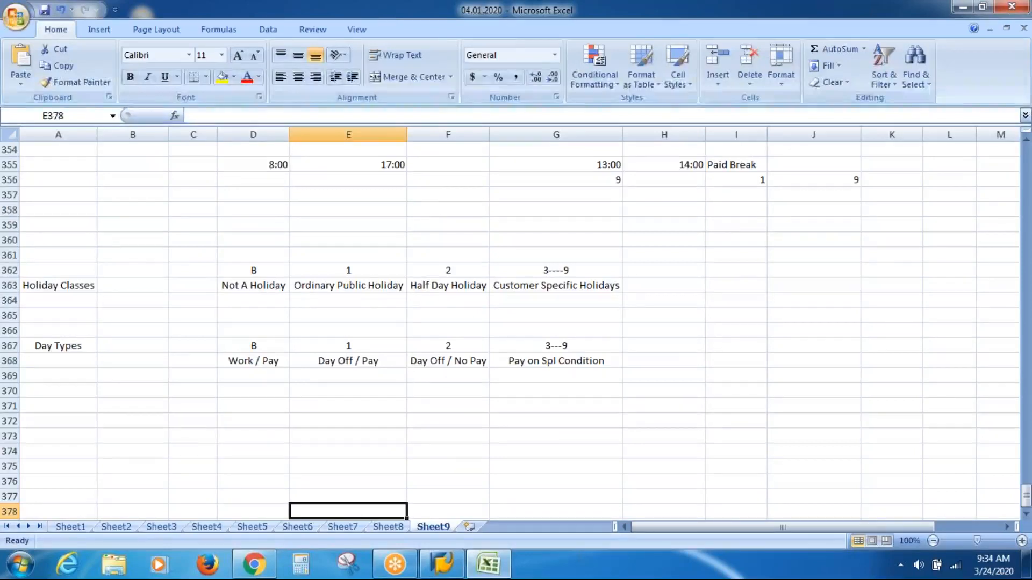
click(462, 410)
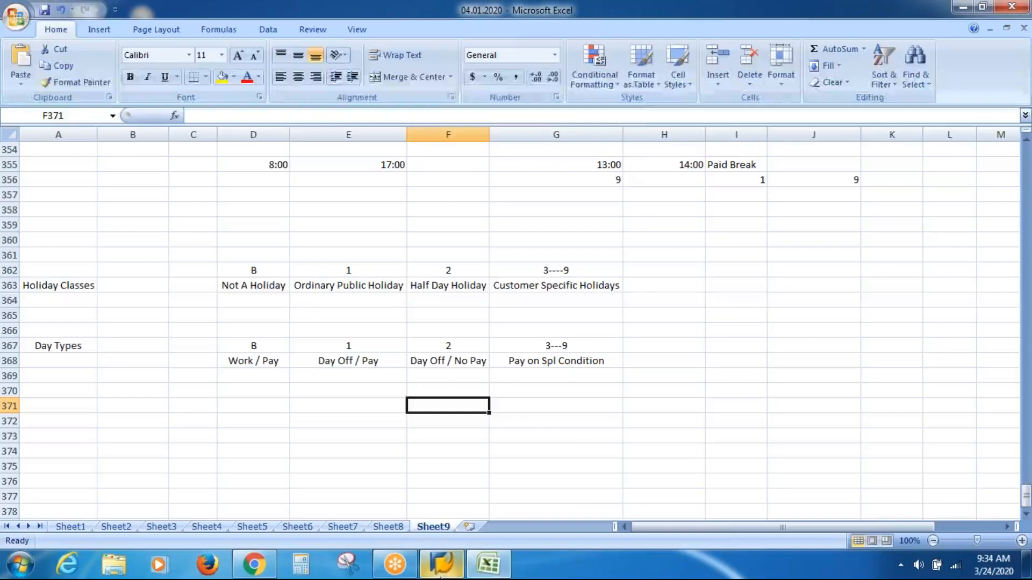
Step: Switch to SAP Logon, connect to the SAP HR server and log on to client 800 with the user name and account password
click(441, 569)
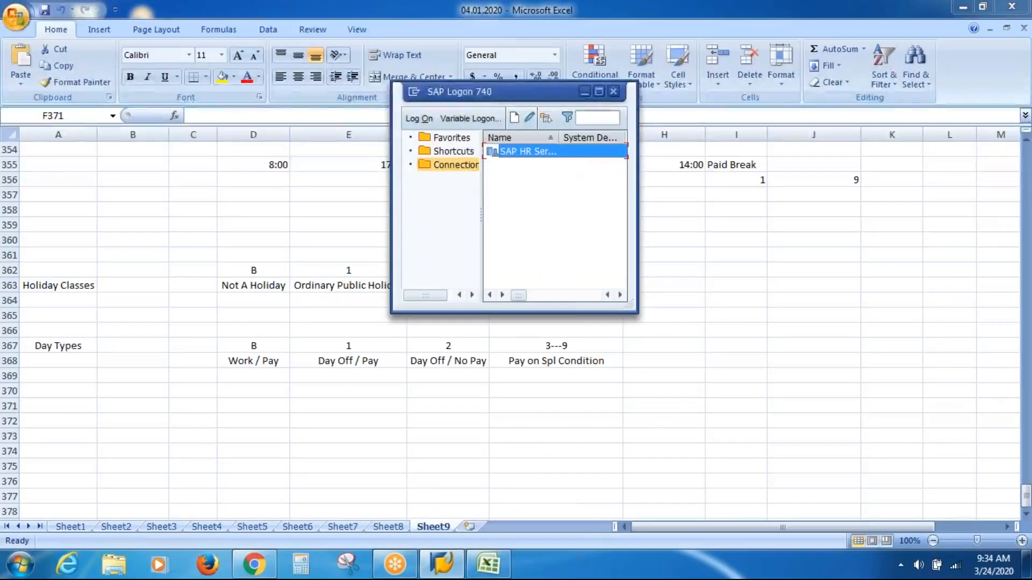
key(Return)
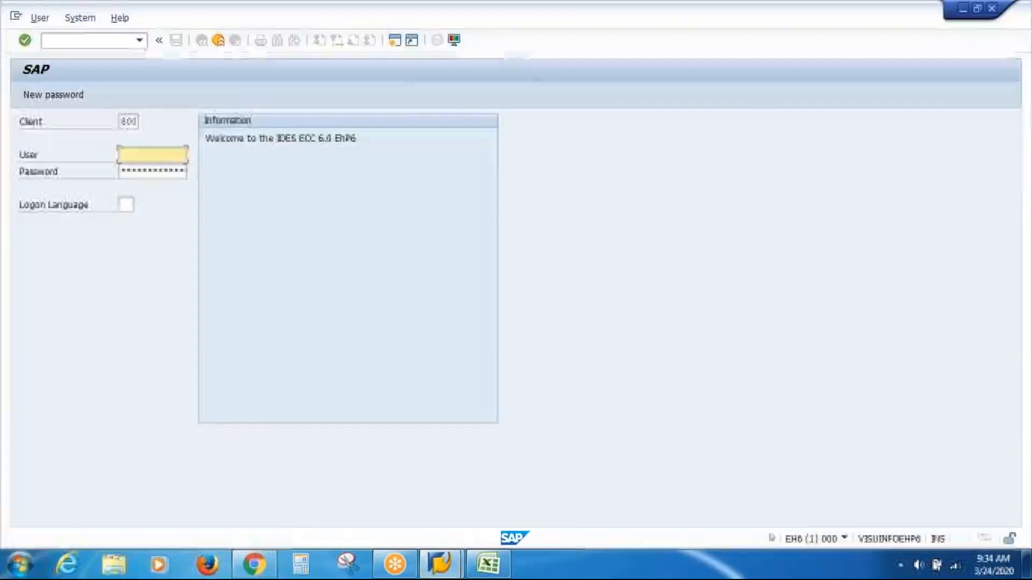
key(Down)
key(Return)
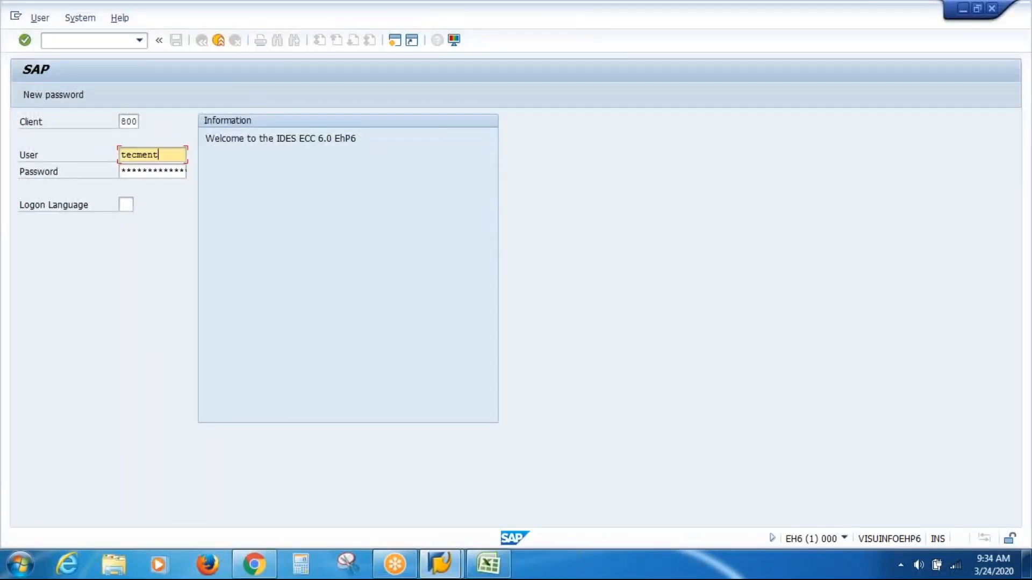
key(shift+Home)
key(ctrl+c)
key(Tab)
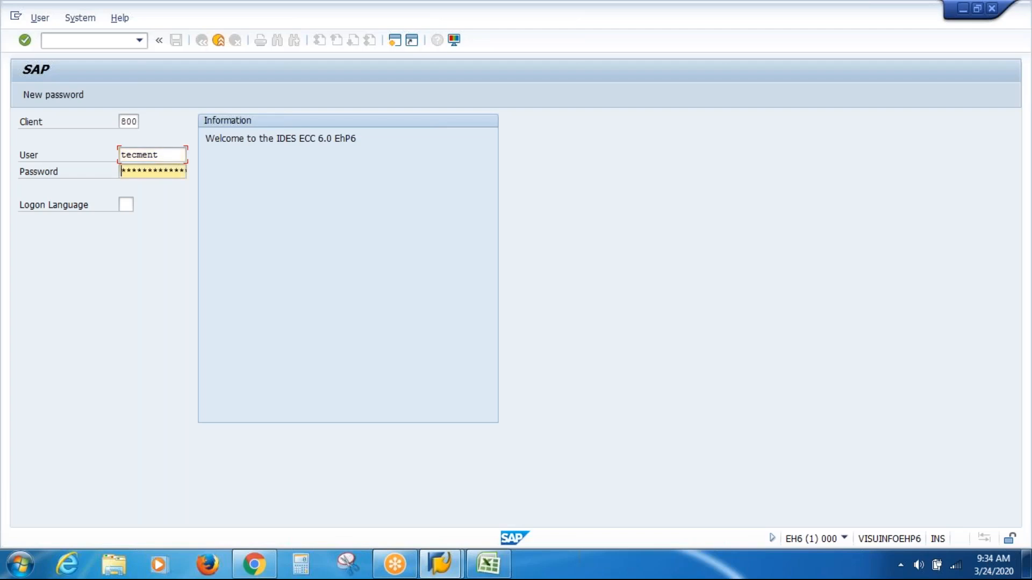
key(ctrl+v)
text(****)
key(Return)
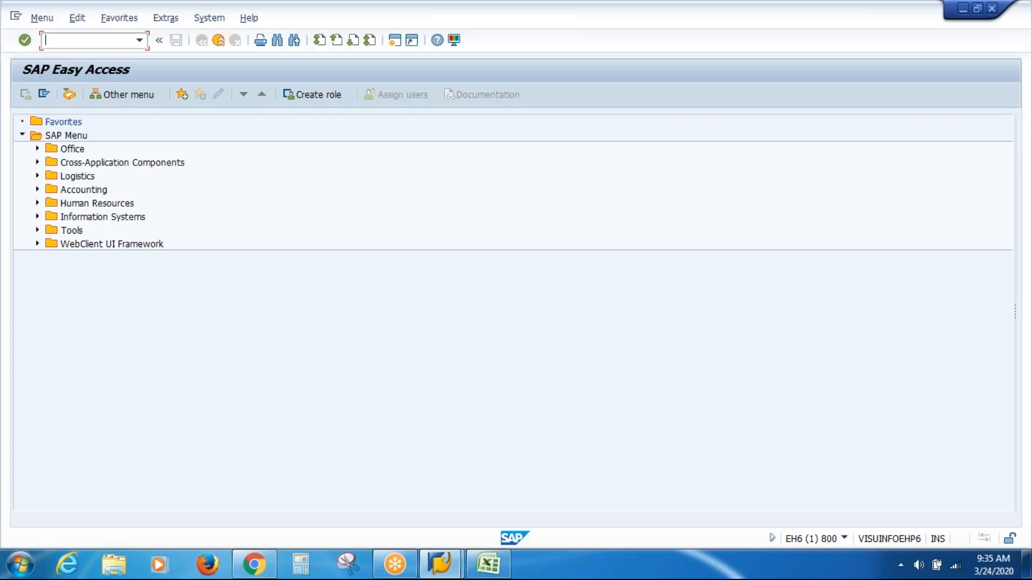
Step: Run transaction SPRO and display the SAP Reference IMG
text(SPRO)
key(Return)
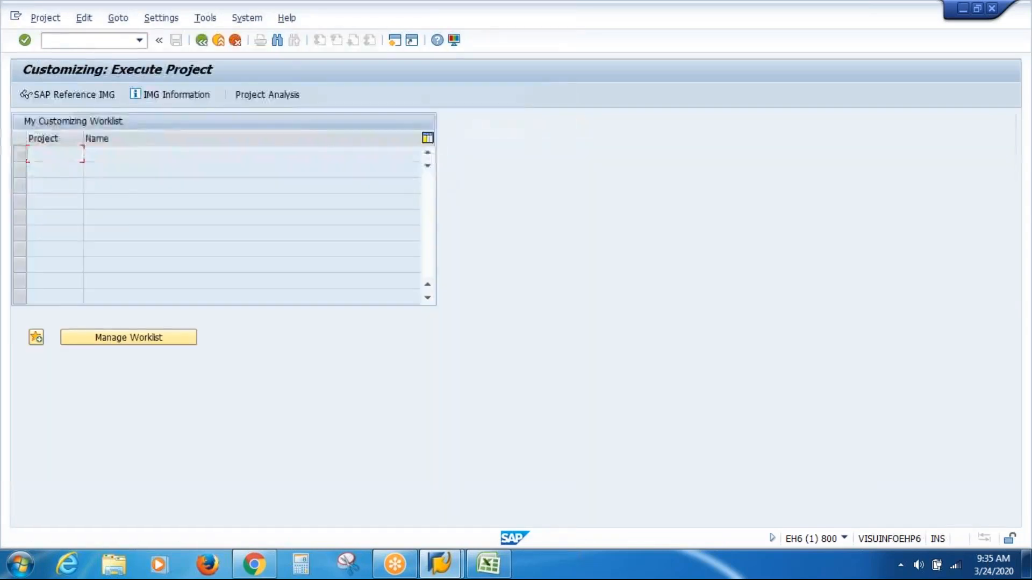
click(92, 99)
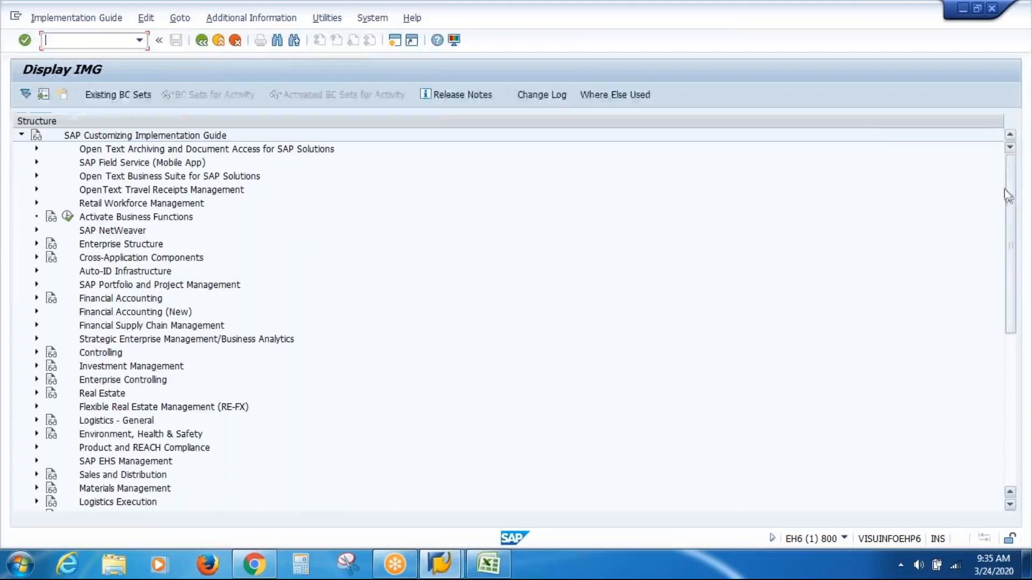
Step: Open the Define Day Types activity under Time Management, Work Schedules, Day Types in the implementation guide
drag(1008, 194, 1015, 418)
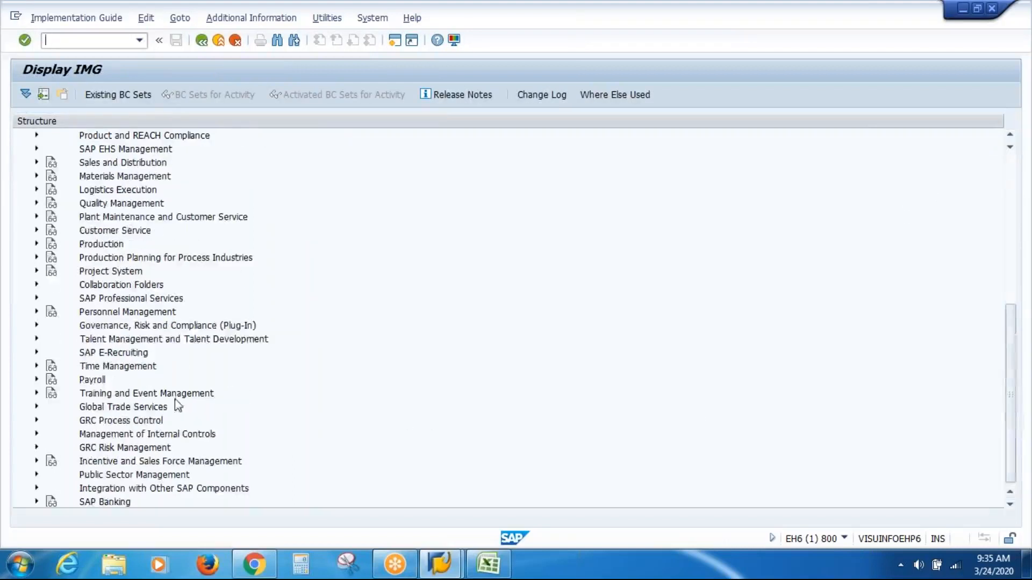
click(37, 366)
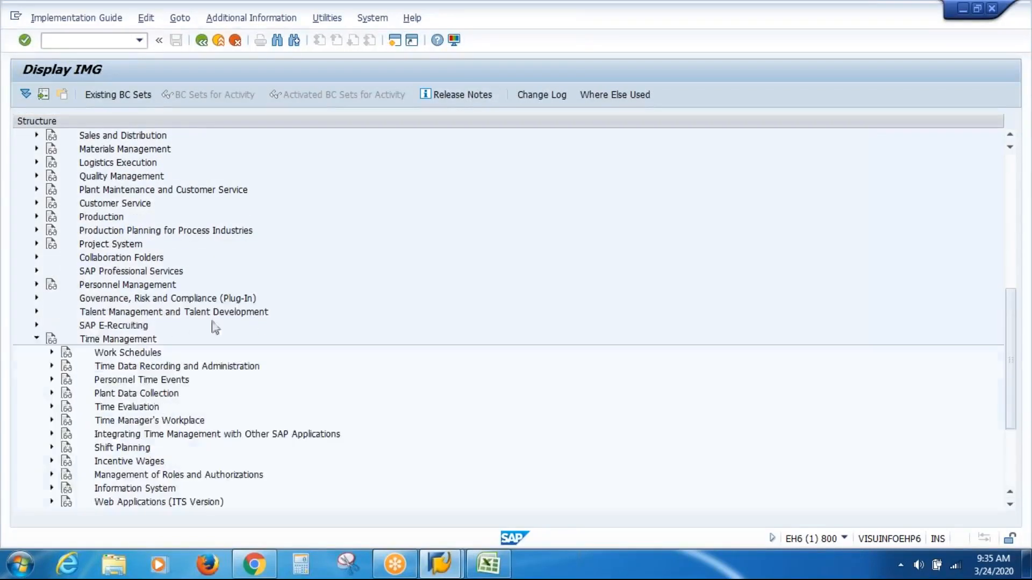
click(52, 353)
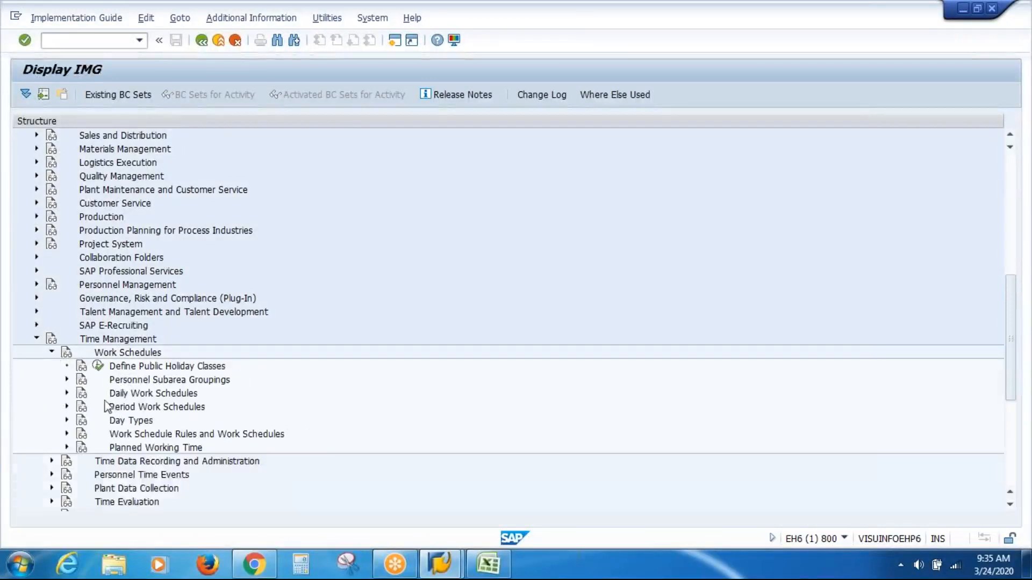
click(66, 421)
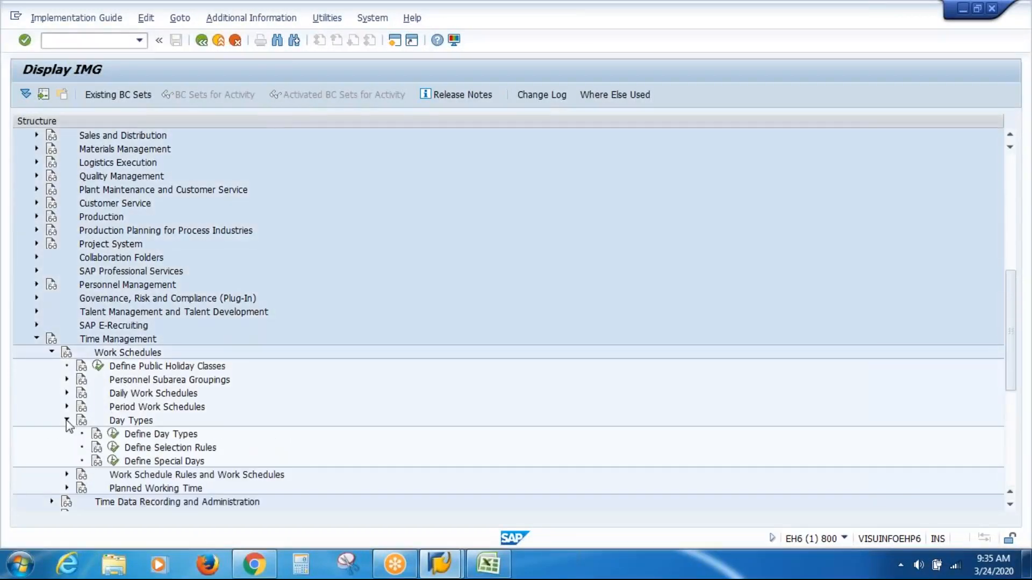
click(152, 438)
click(113, 434)
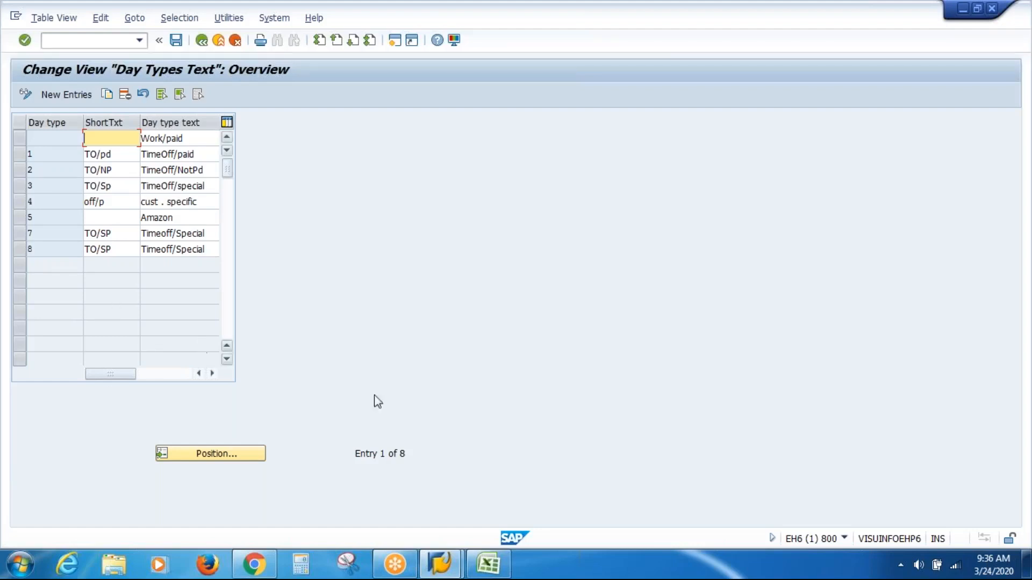
Step: Switch to Excel and review the day type codes and their descriptions in D367:G368 against the SAP day types
click(482, 576)
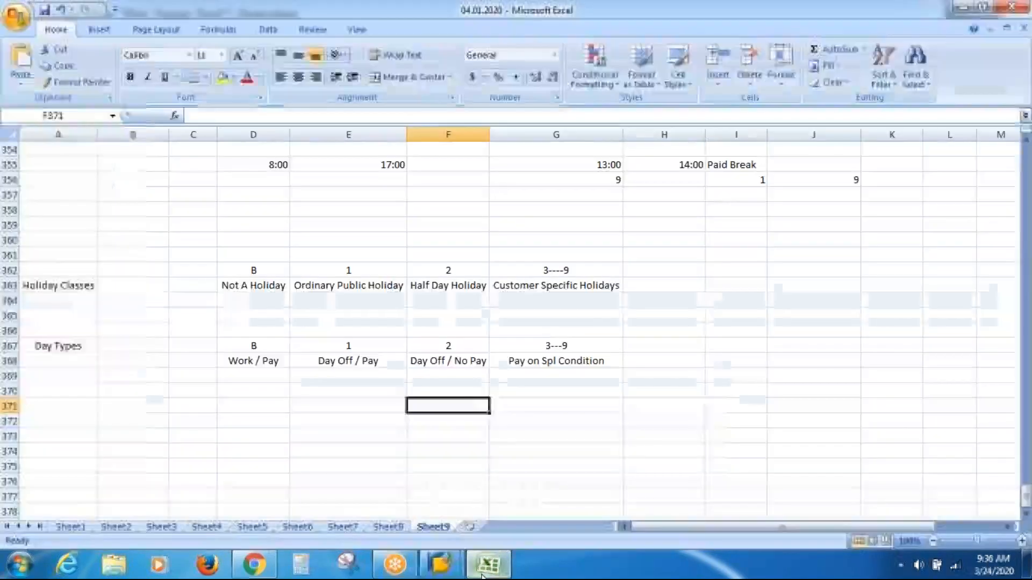
click(260, 350)
key(Down)
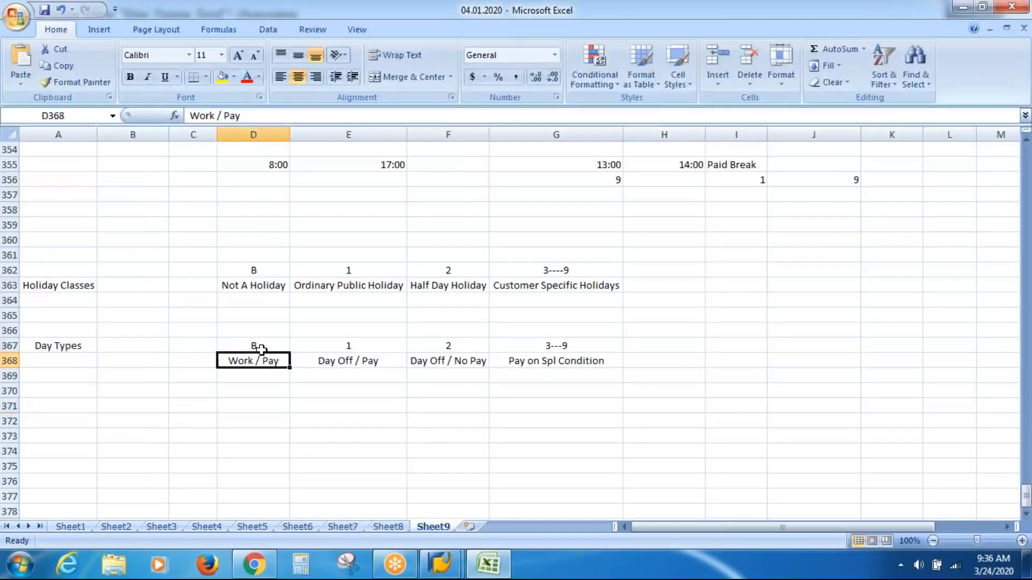
key(Up)
key(Right)
key(Down)
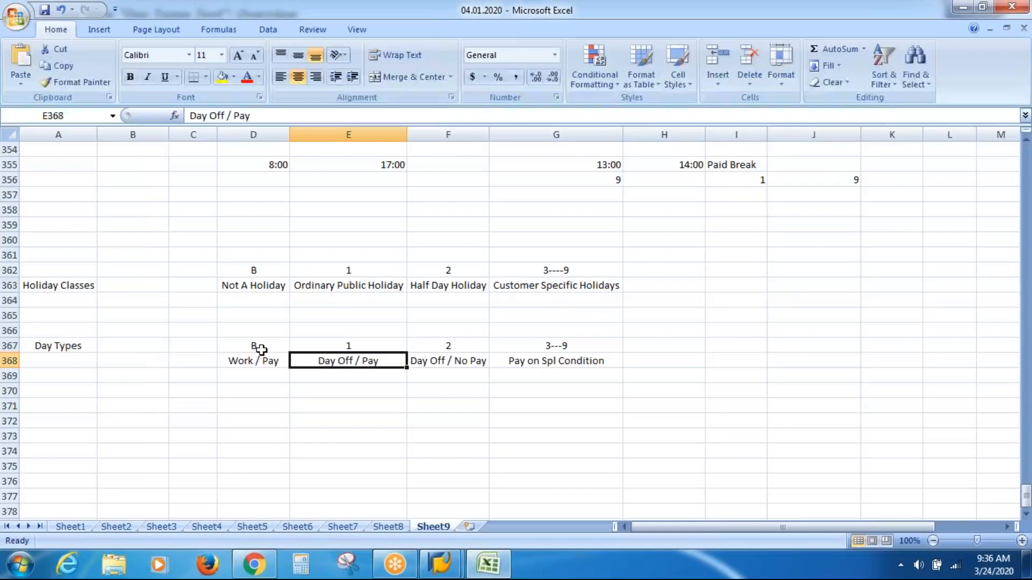
key(Up)
key(Right)
key(Down)
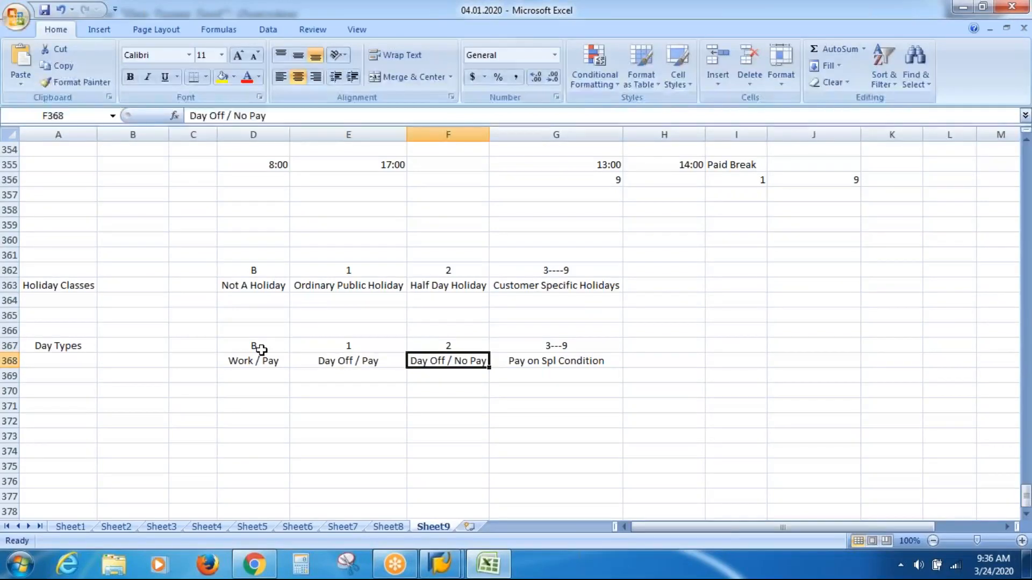
key(Up)
key(Right)
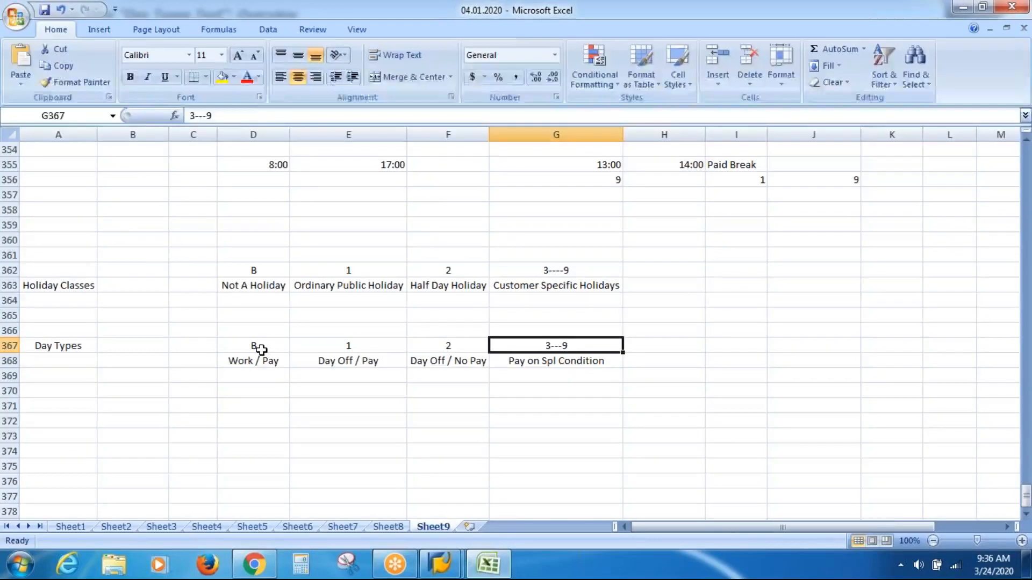
Step: Return to SAP, leave the day types table and open the Define Selection Rules activity
key(alt+Tab)
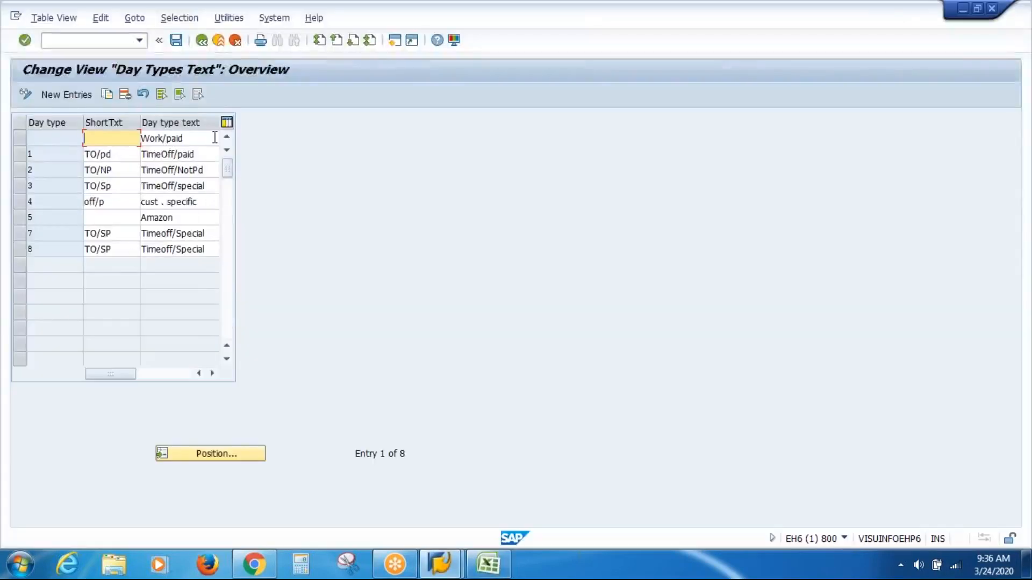
click(203, 42)
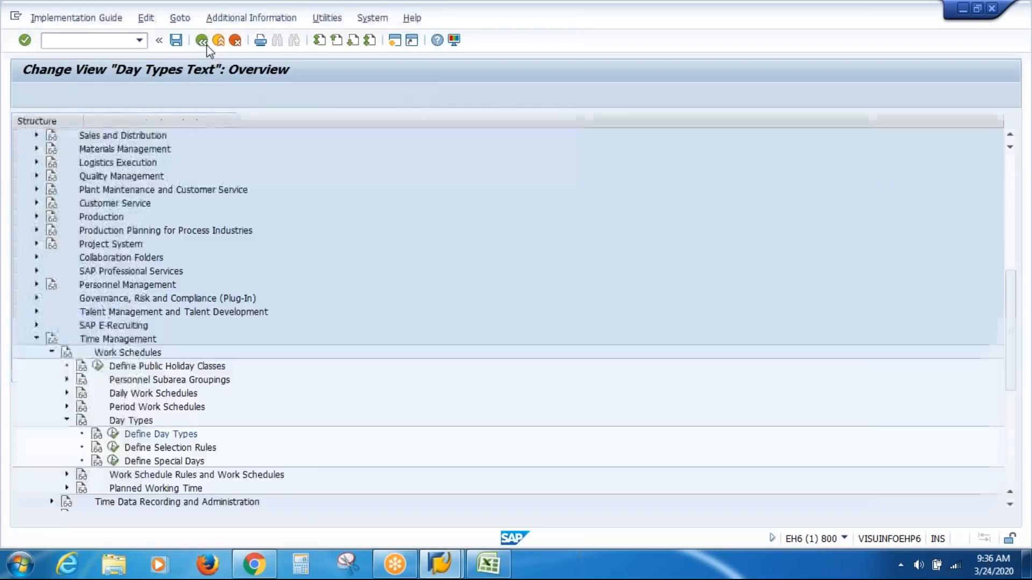
click(157, 451)
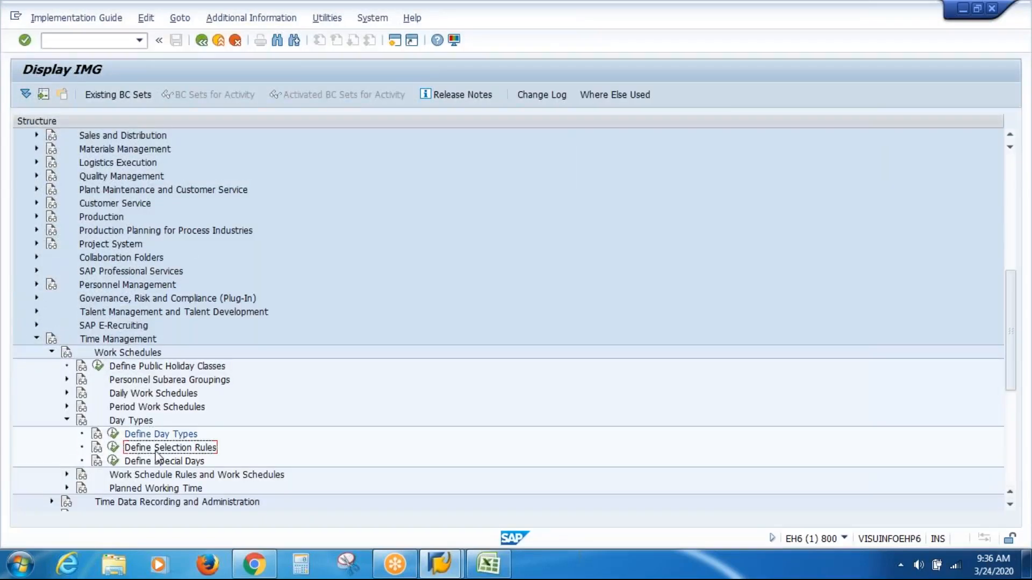
click(114, 448)
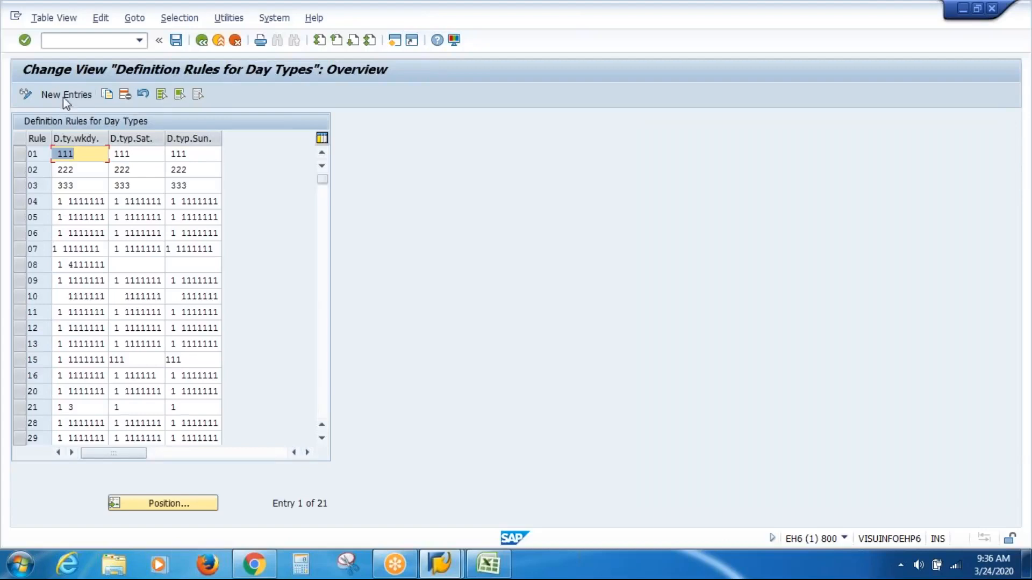
Step: Start a new entry in the day type definition rules with rule number 14, leaving the weekday, Saturday and Sunday values empty
click(46, 188)
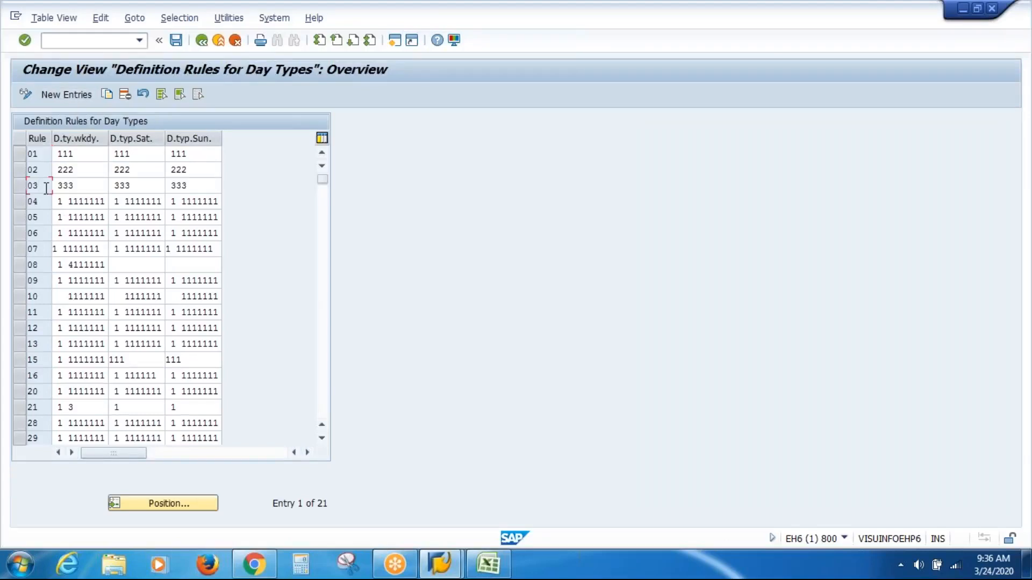
key(Down)
key(Down)
key(Down)
key(Down)
click(60, 100)
text(14)
key(Tab)
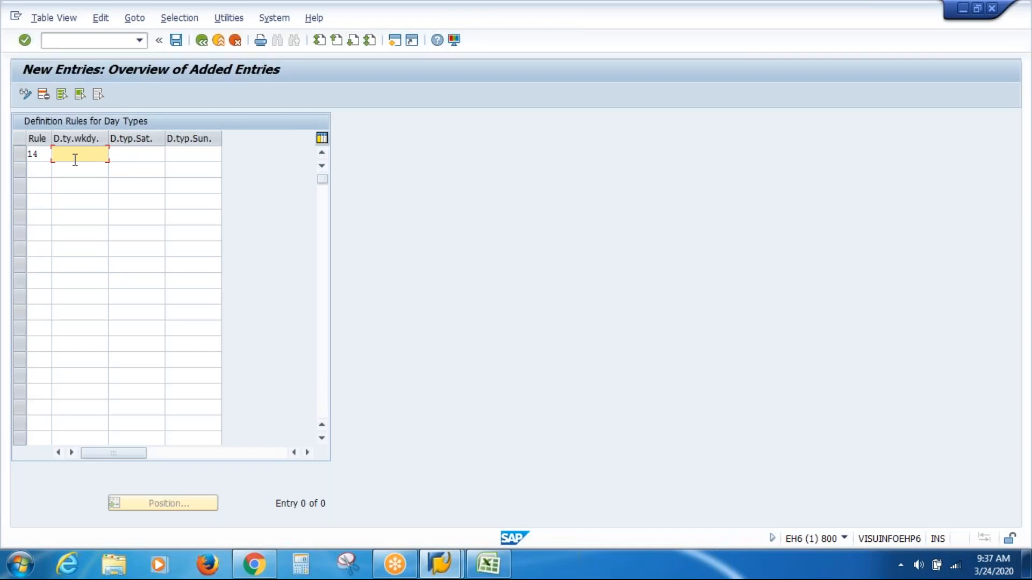
click(138, 152)
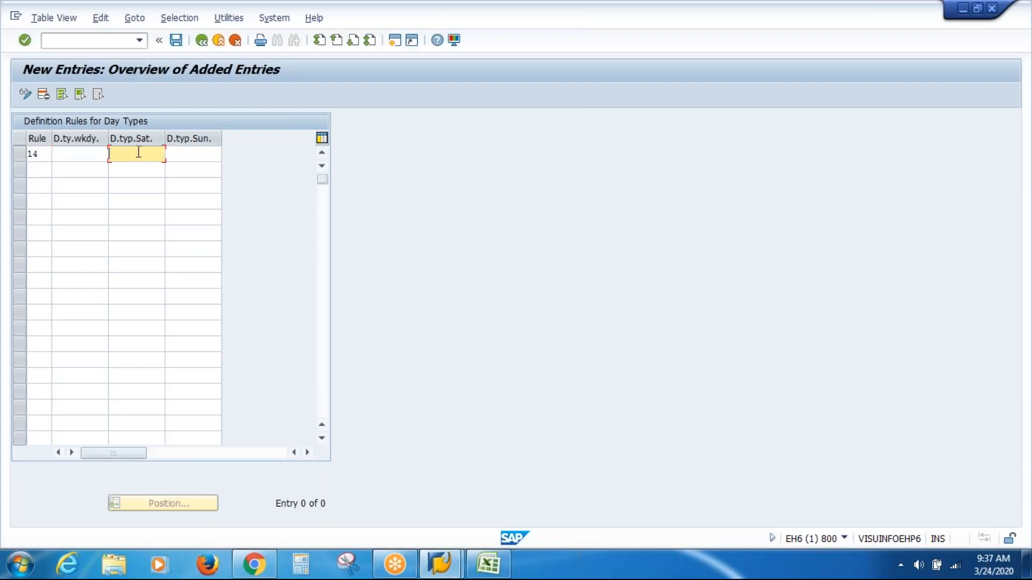
click(185, 153)
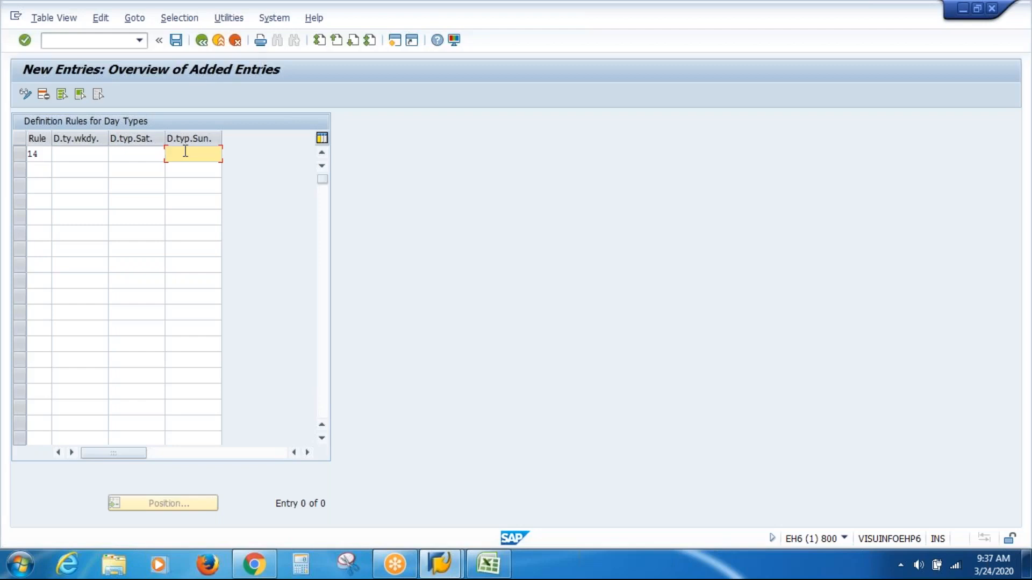
click(82, 158)
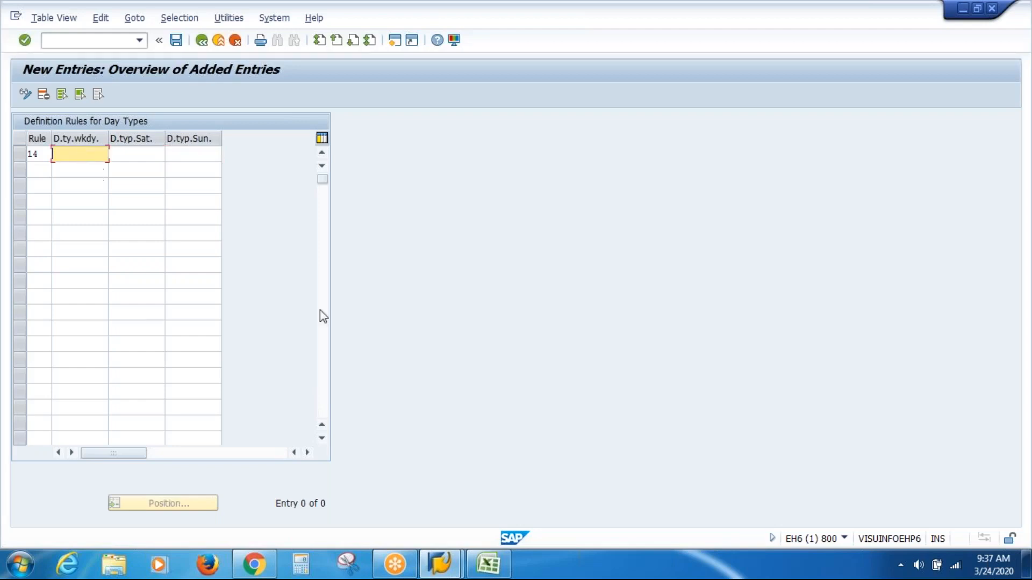
Step: Show the desktop, open New Text Document in Notepad and go to the HC and DT lines near its end
click(489, 564)
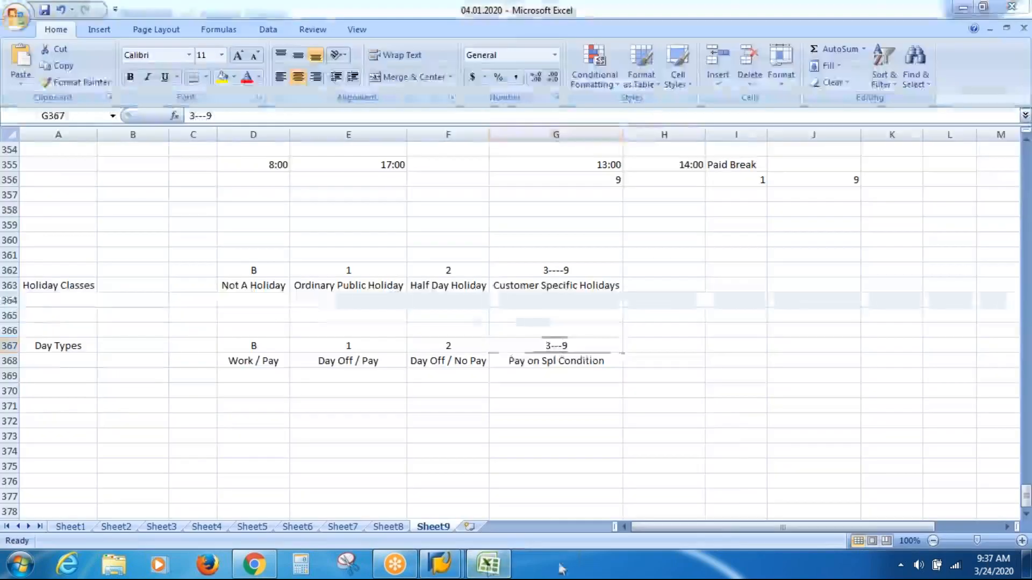
right_click(562, 569)
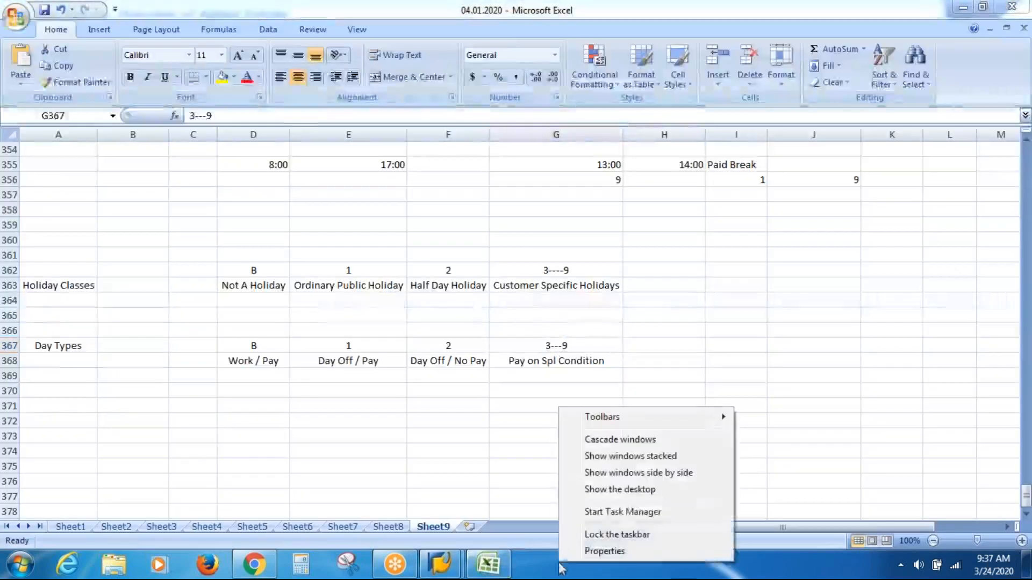
click(666, 498)
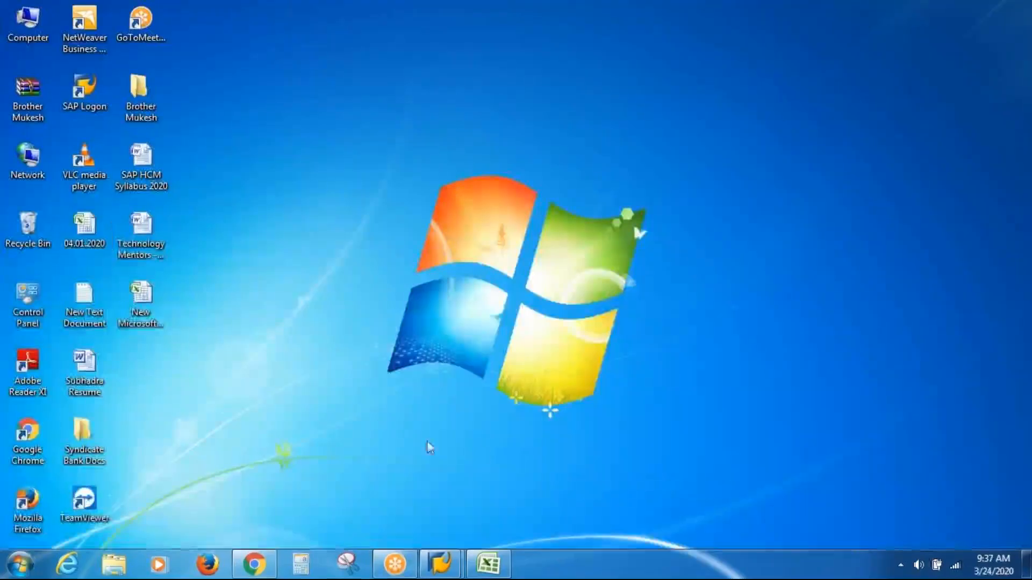
double_click(73, 309)
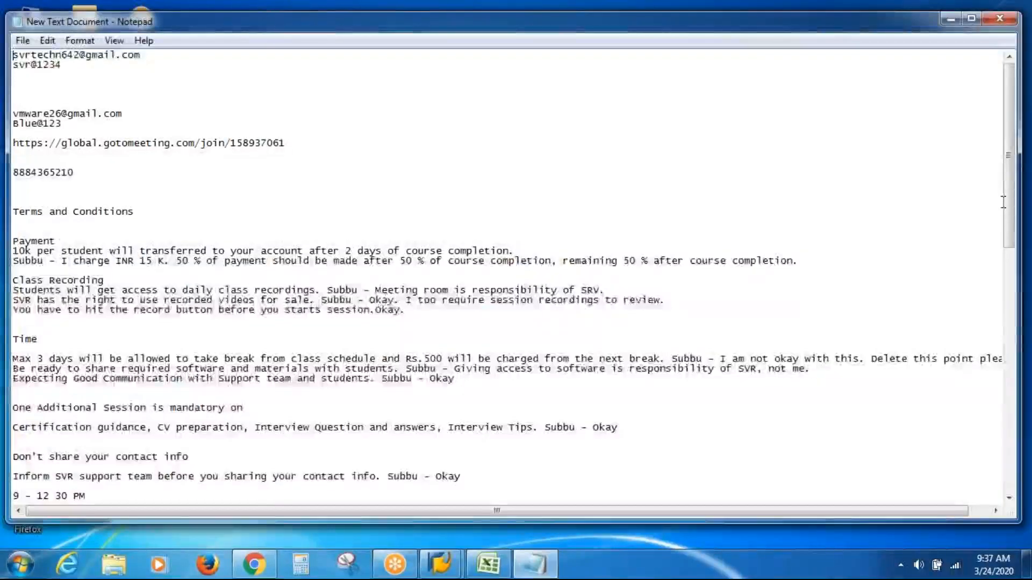
drag(1010, 208, 1004, 451)
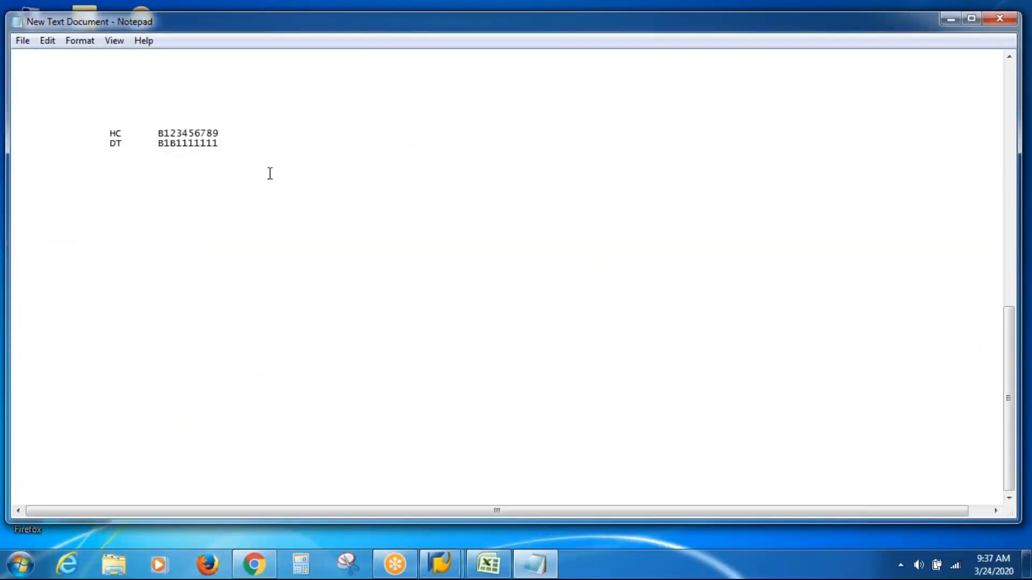
Step: Replace the HC and DT lines with a "Holiday Class" row containing B123456789 and start a new line below it
click(62, 128)
drag(62, 128, 318, 199)
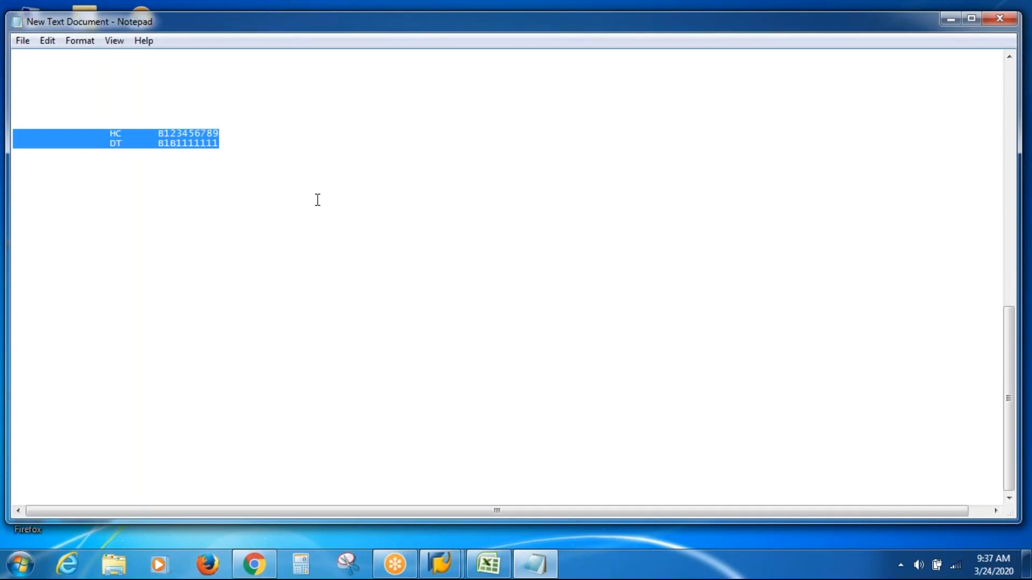
text(Holiday Class)
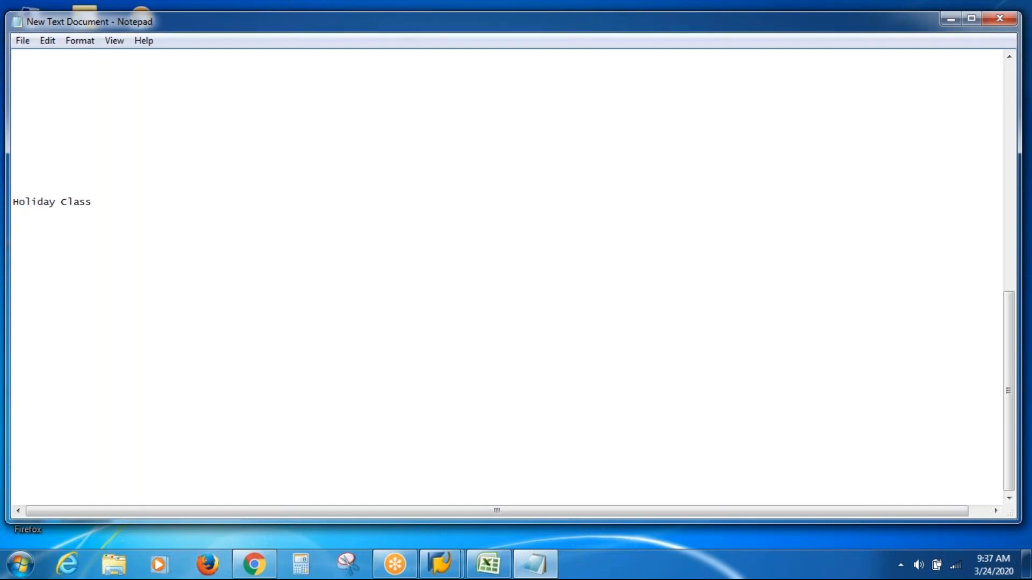
key(Tab)
text(B123456789)
key(Left)
key(Left)
key(Left)
key(Left)
key(Left)
key(Left)
key(Left)
key(Left)
key(Left)
key(Right)
key(Right)
key(Right)
key(Right)
key(Right)
key(Right)
key(Right)
key(Right)
key(Right)
key(Return)
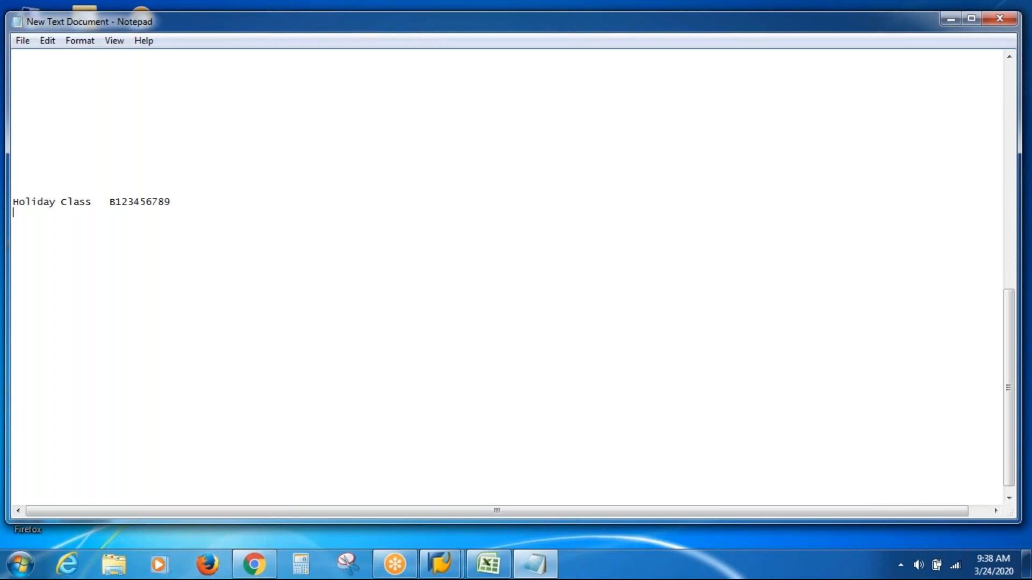
Step: Add the label "Day Types" below the Holiday Class row, aligned for entering the matching codes
text(Day Types)
key(Tab)
Step: Compare holiday class B (Not A Holiday) with the day types in Excel, and enter B in the Notepad Day Types row
key(alt)
key(alt+Tab)
key(alt+Tab)
key(alt+Tab)
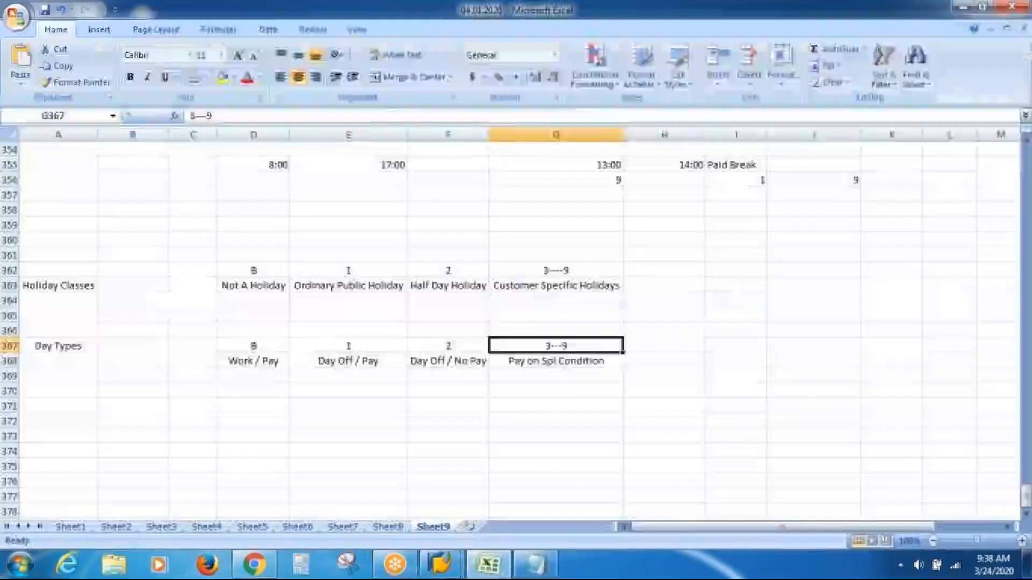
click(266, 274)
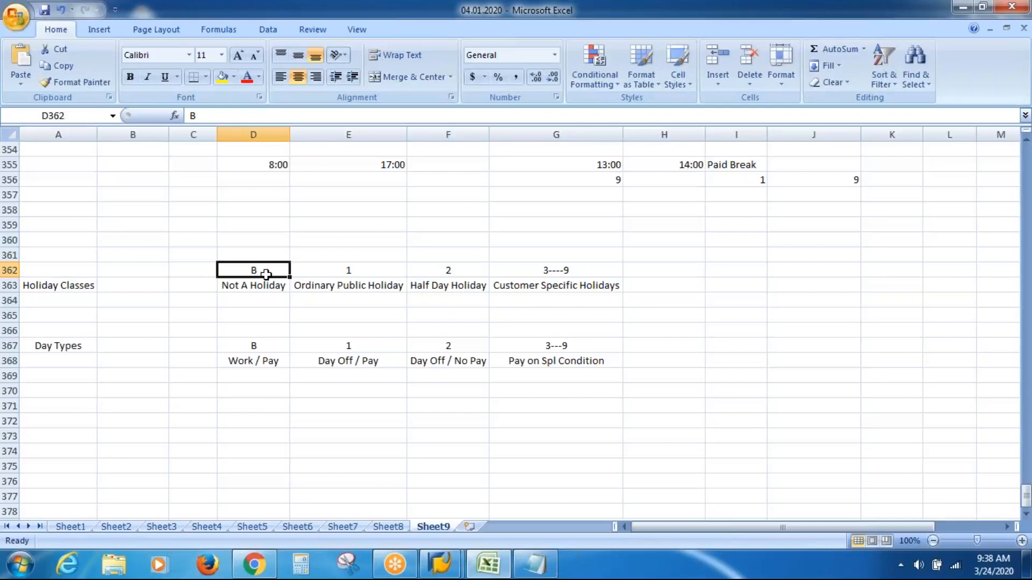
key(Down)
key(Down)
key(Down)
key(Down)
key(Down)
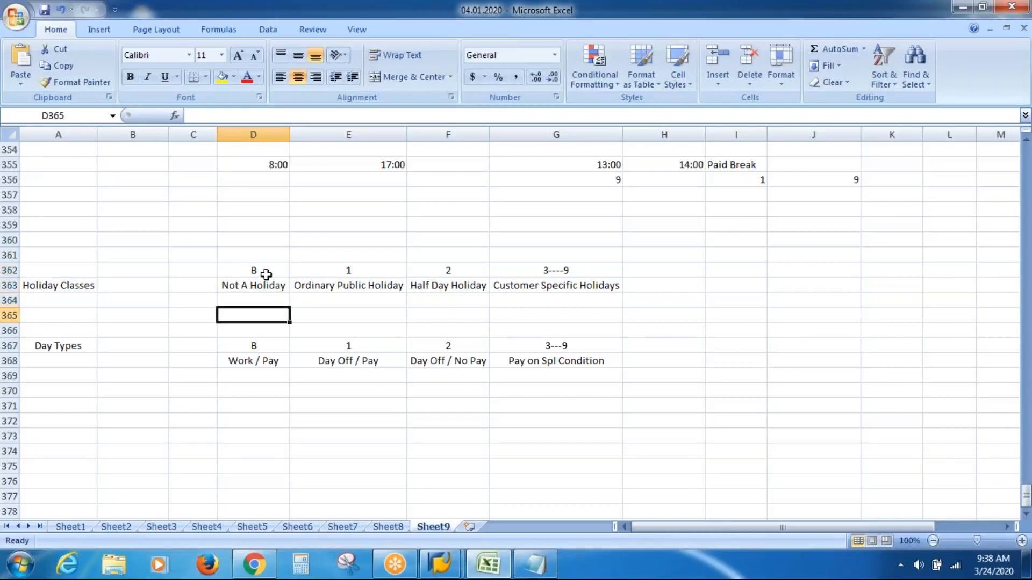
key(Down)
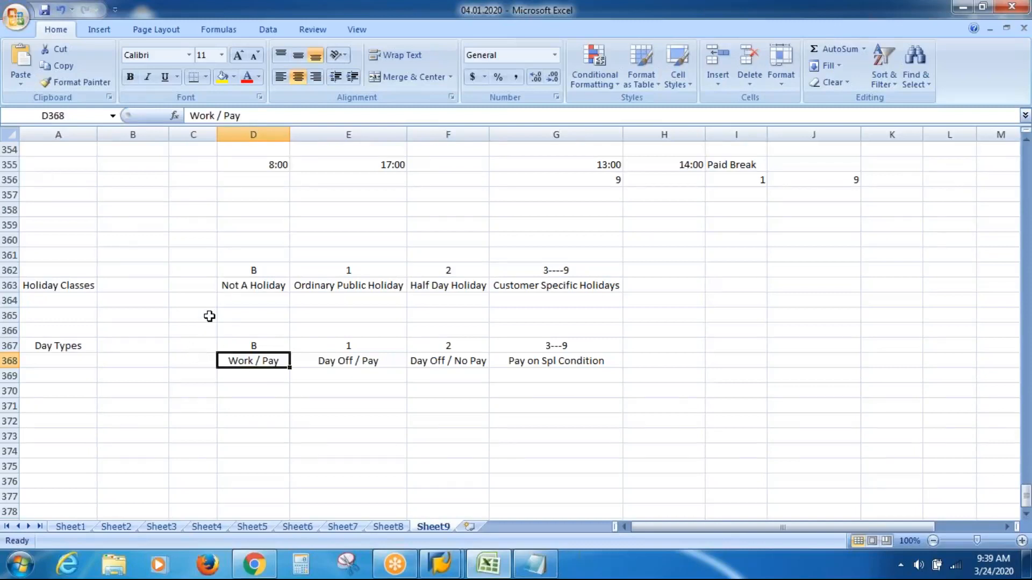
key(alt+Tab)
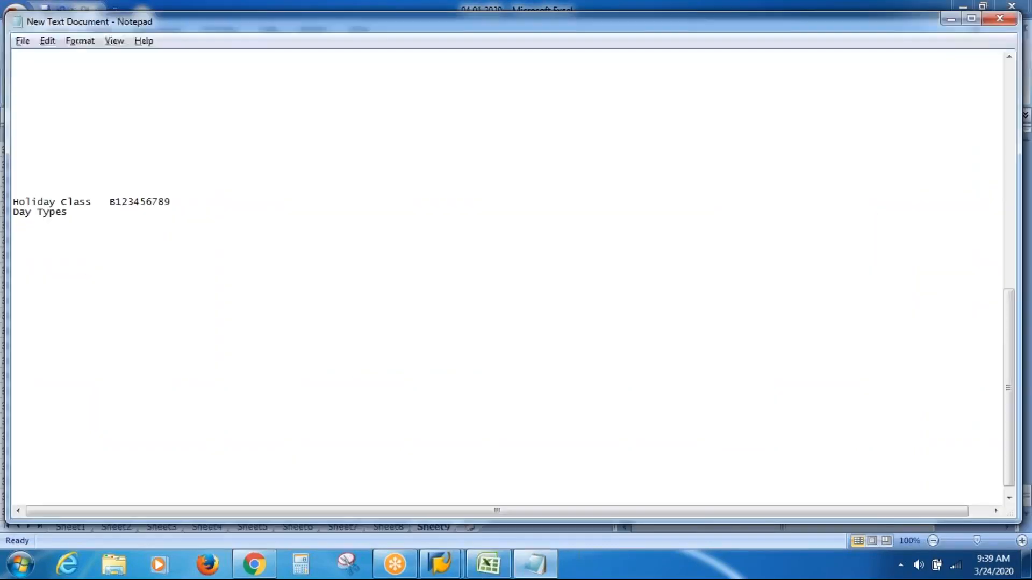
text(1)
key(BackSpace)
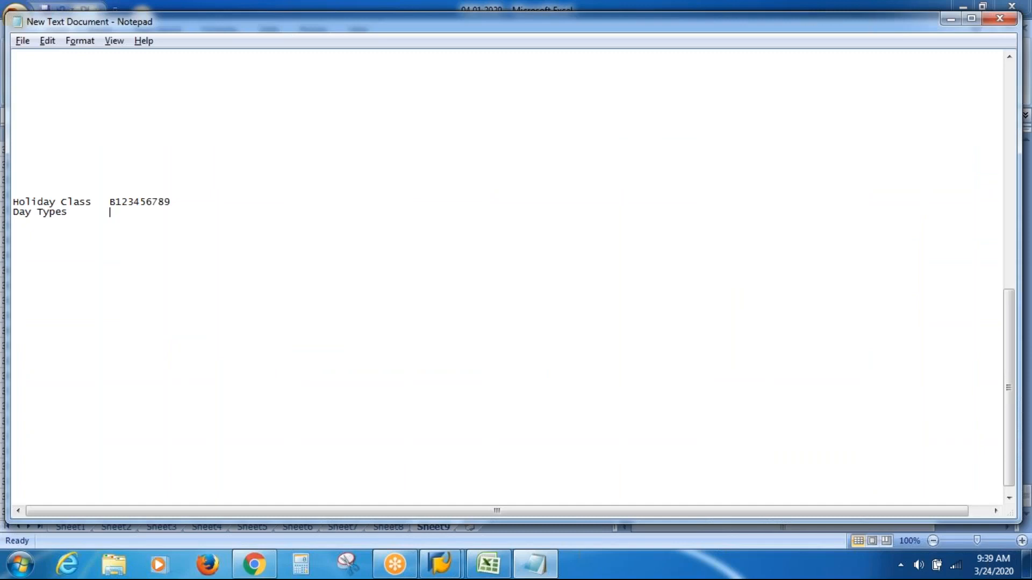
text(B)
Step: Compare holiday class 1 (Ordinary Public Holiday) with Day Off / Pay in Excel, and add 1 to the Notepad Day Types row
key(Up)
key(Right)
key(alt+Tab)
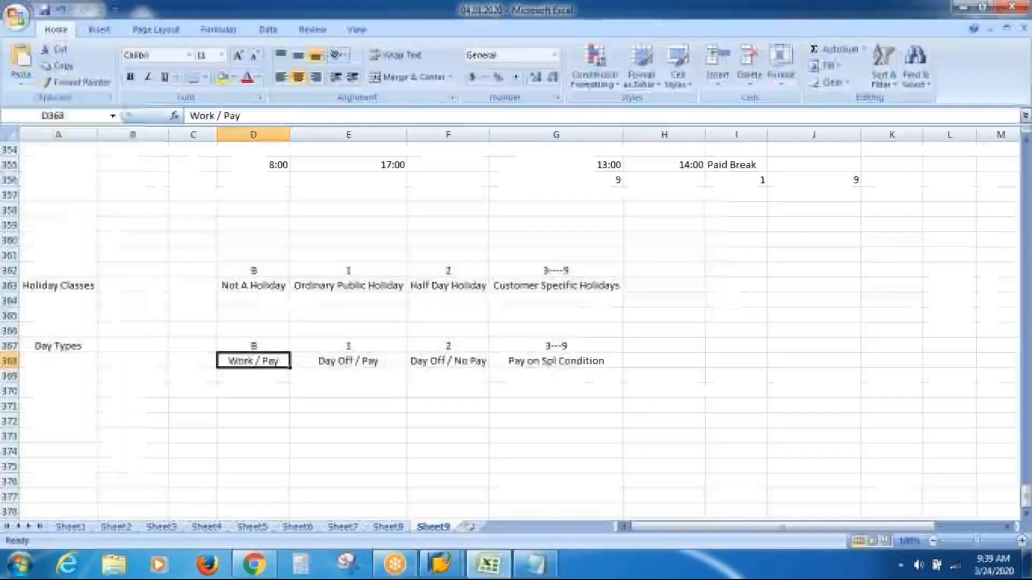
click(336, 285)
key(Up)
key(Down)
key(Down)
key(Down)
key(Down)
key(Down)
key(Down)
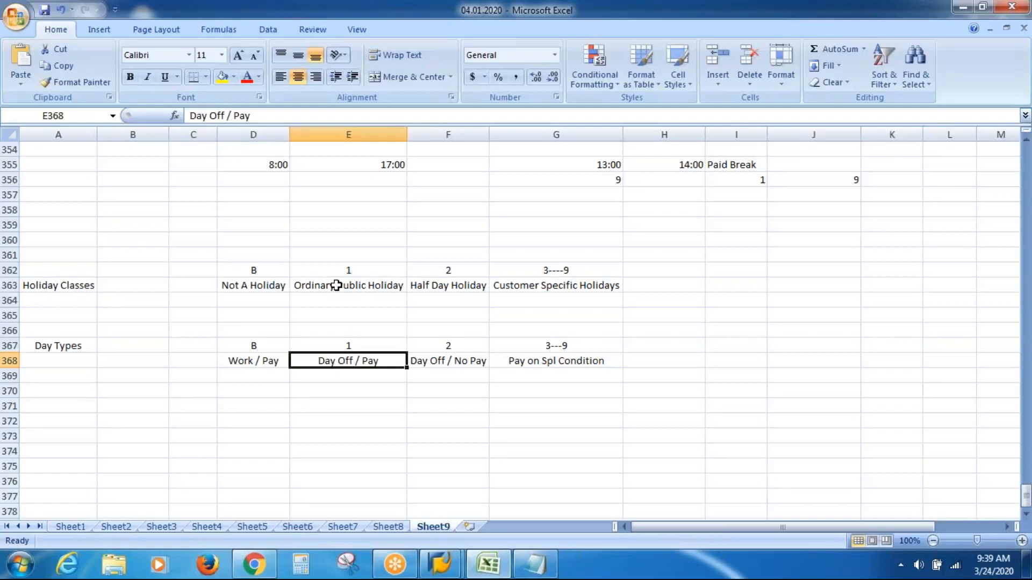
key(alt+Tab)
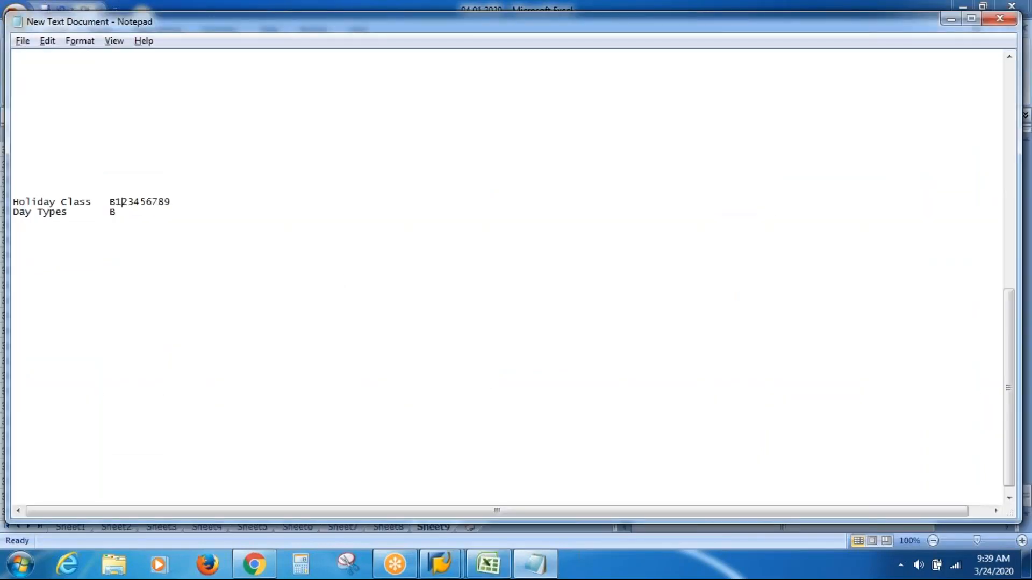
text(1)
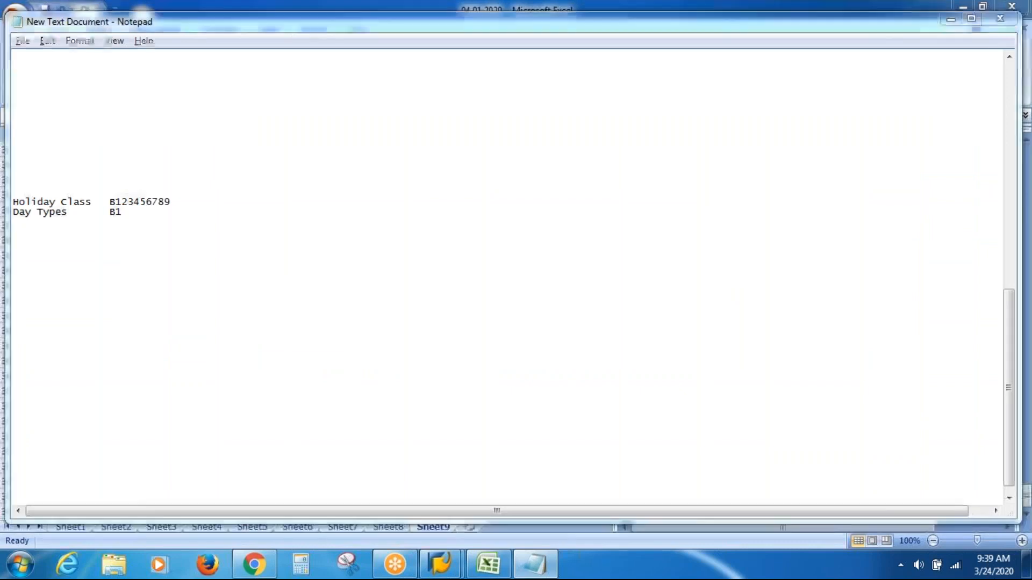
Step: Compare holiday class 2 (Half Day Holiday) with Work / Pay in Excel, and add B to the Notepad Day Types row
key(alt+Tab)
key(Delete)
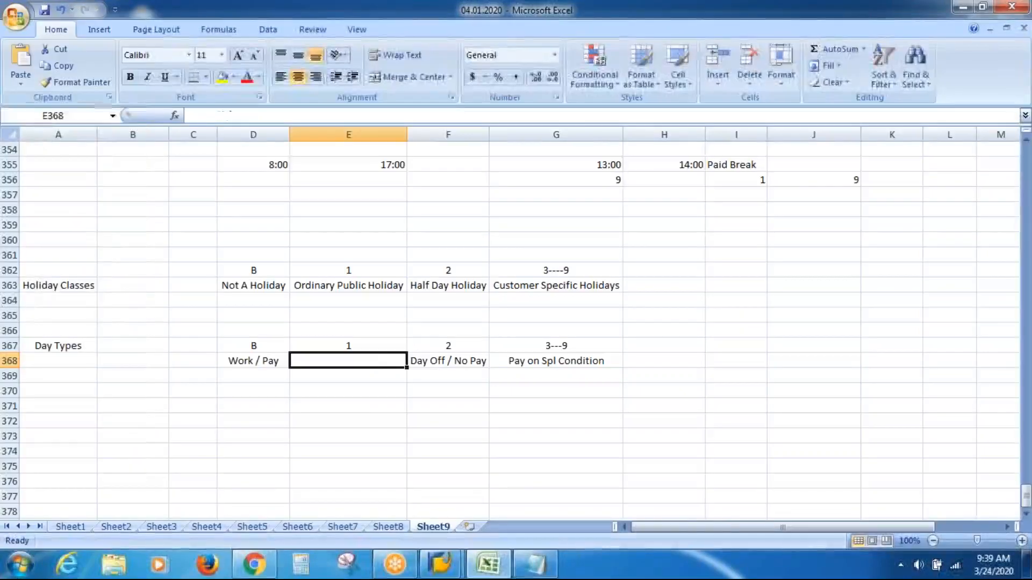
click(459, 270)
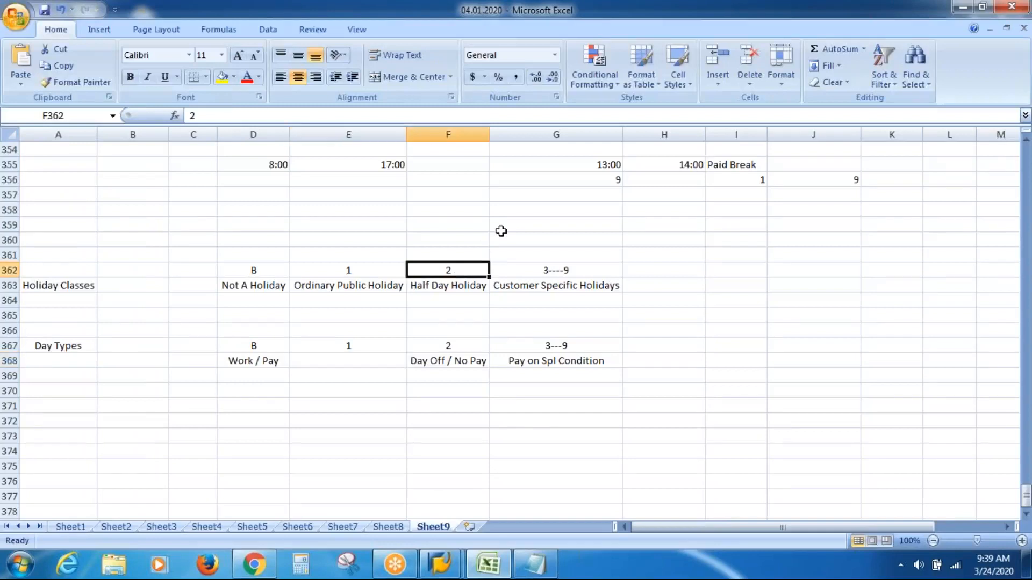
key(Down)
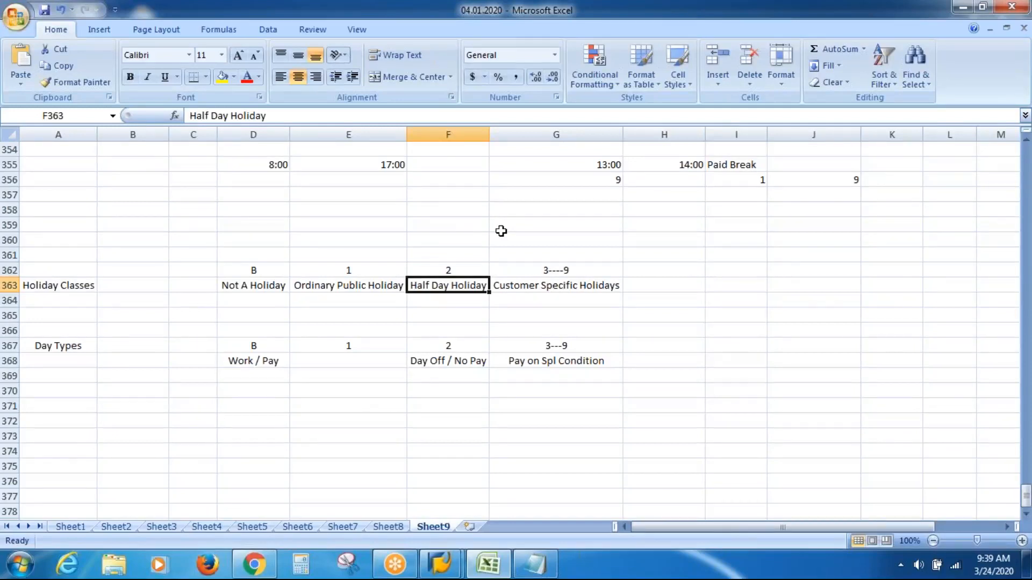
key(Down)
key(Left)
key(Left)
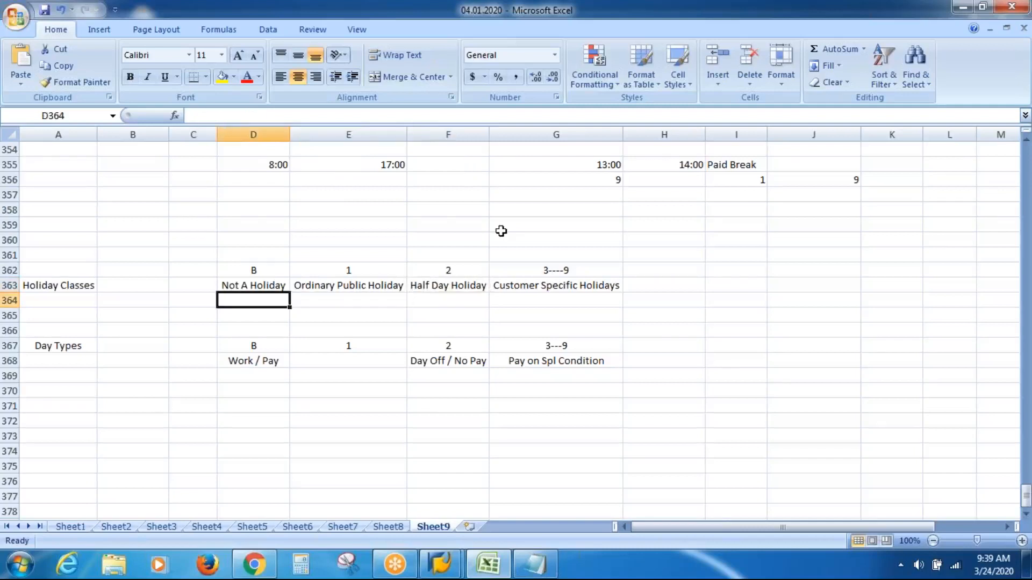
key(Down)
key(Down)
key(Down)
key(Down)
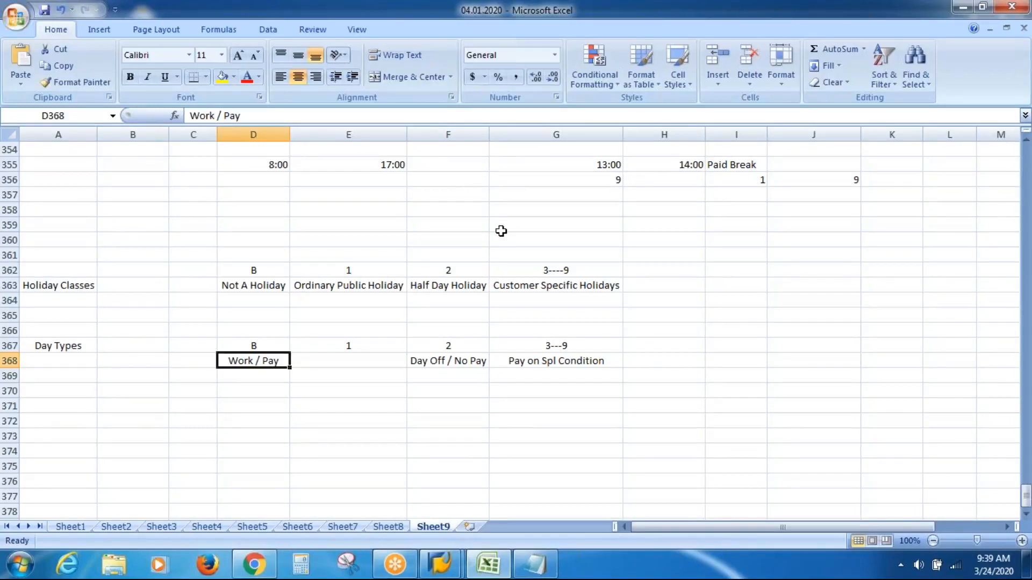
key(alt+Tab)
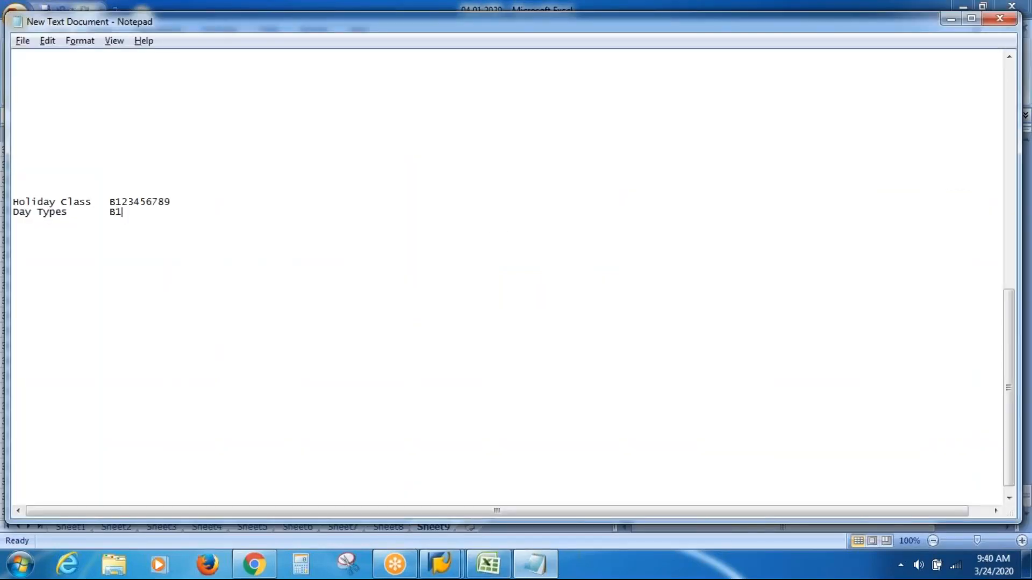
text(B)
Step: Switch to Excel and compare the customer-specific holiday classes 3 to 9 in G362 with the day type description in G368
key(alt+Tab)
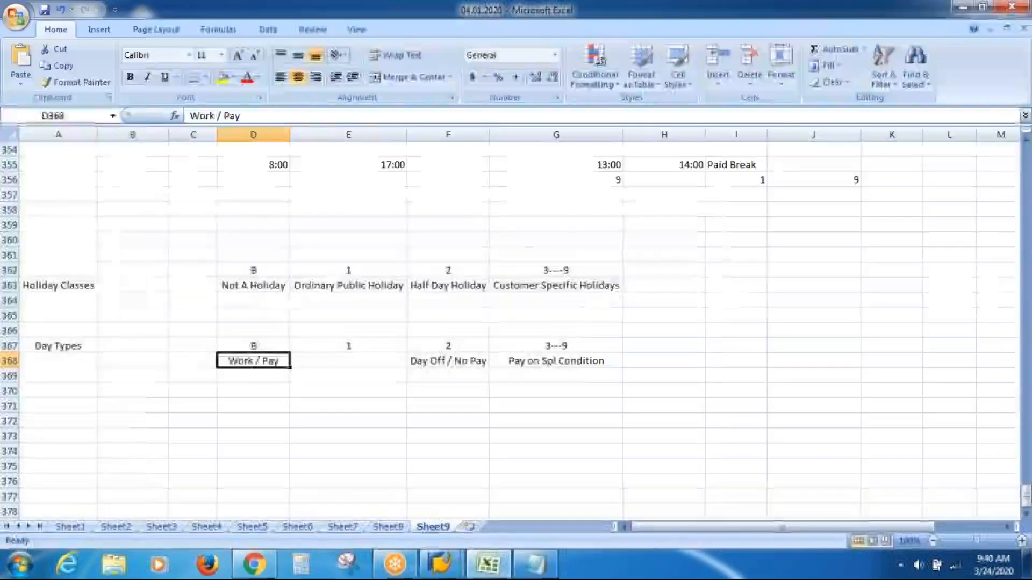
click(570, 270)
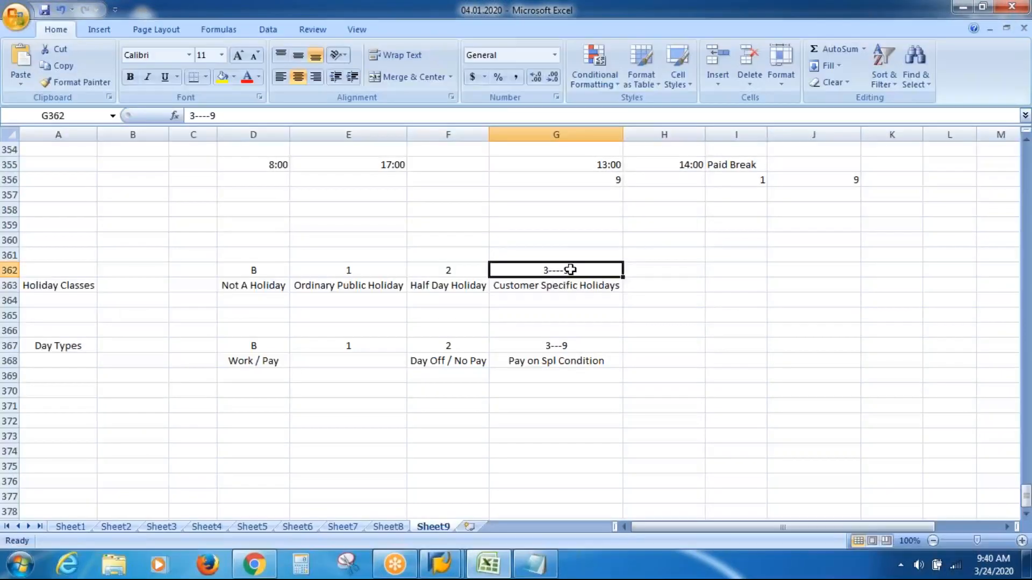
key(Down)
key(Down)
key(Down)
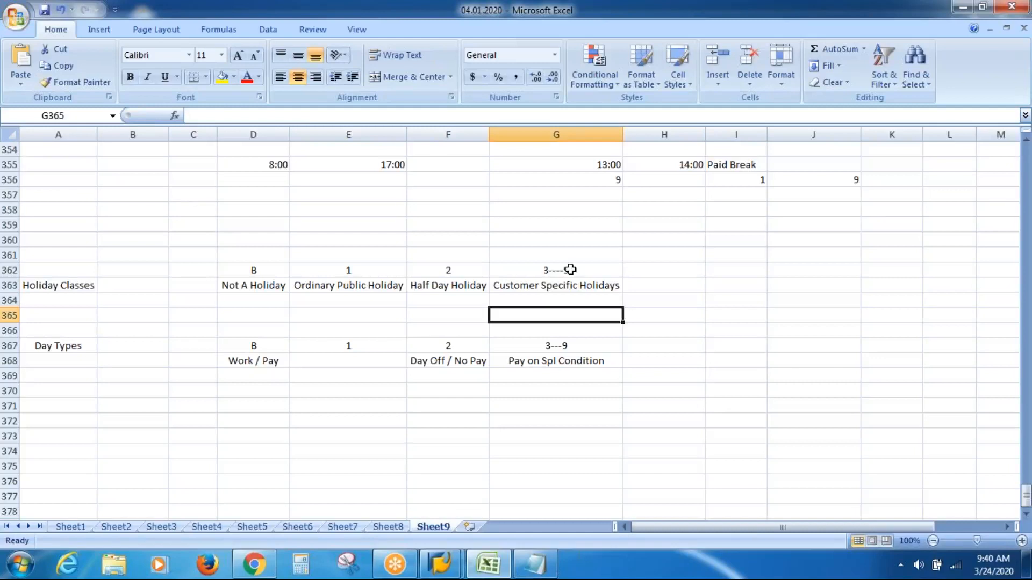
key(Down)
key(Down)
key(Down)
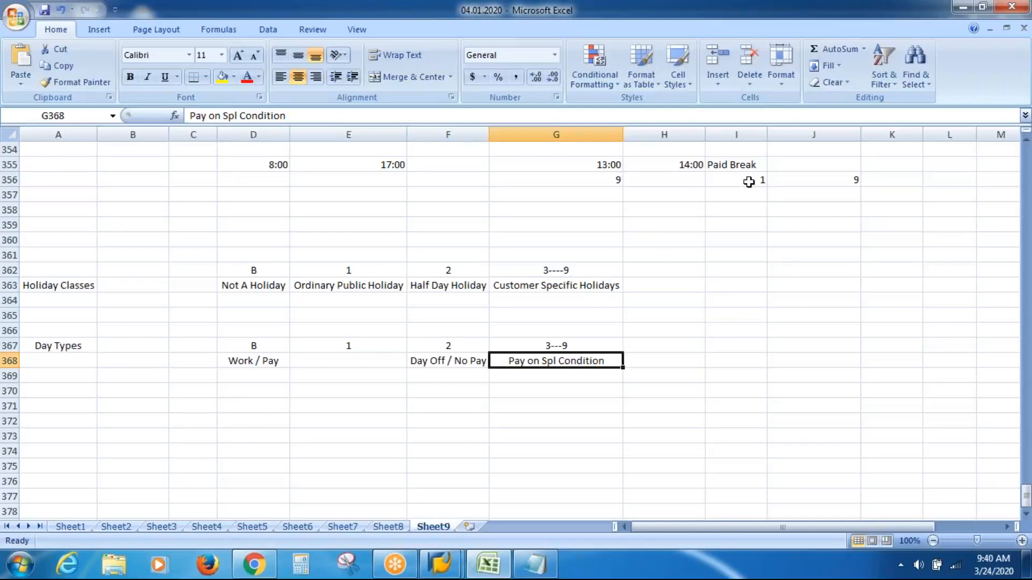
Step: Enter "Day Off / Pay" in cell E368 as the description of day type 1
click(796, 19)
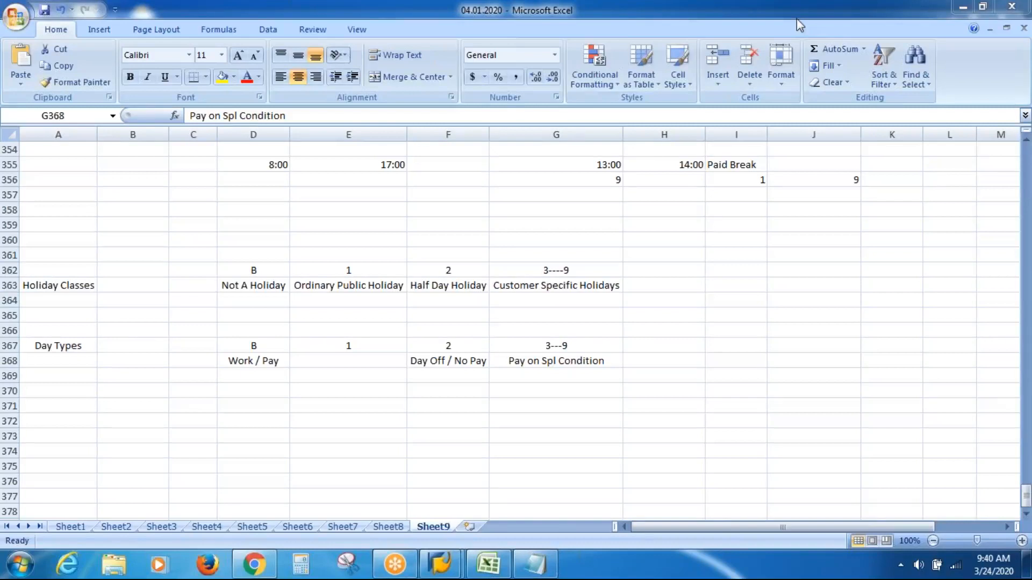
click(258, 360)
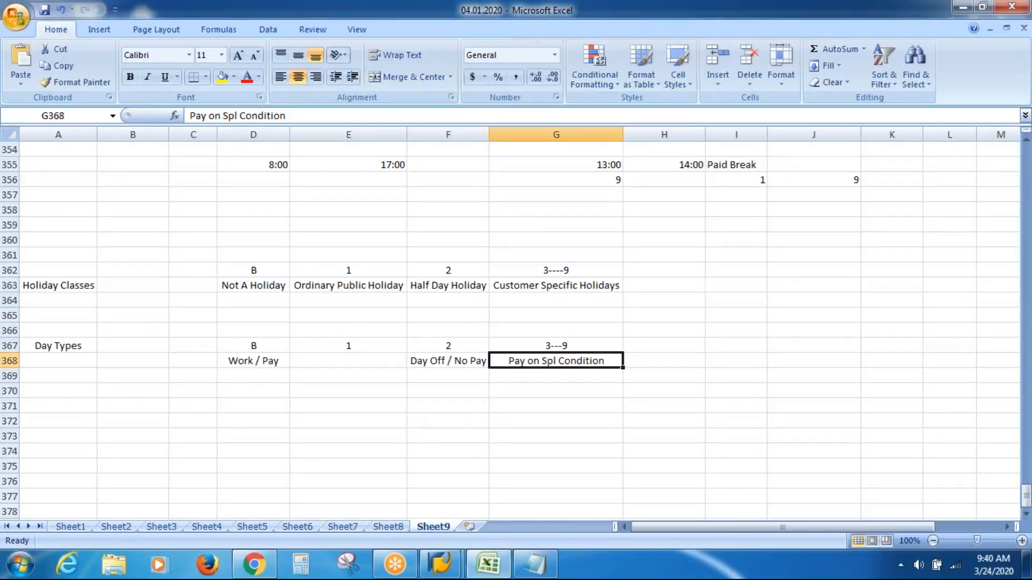
click(312, 361)
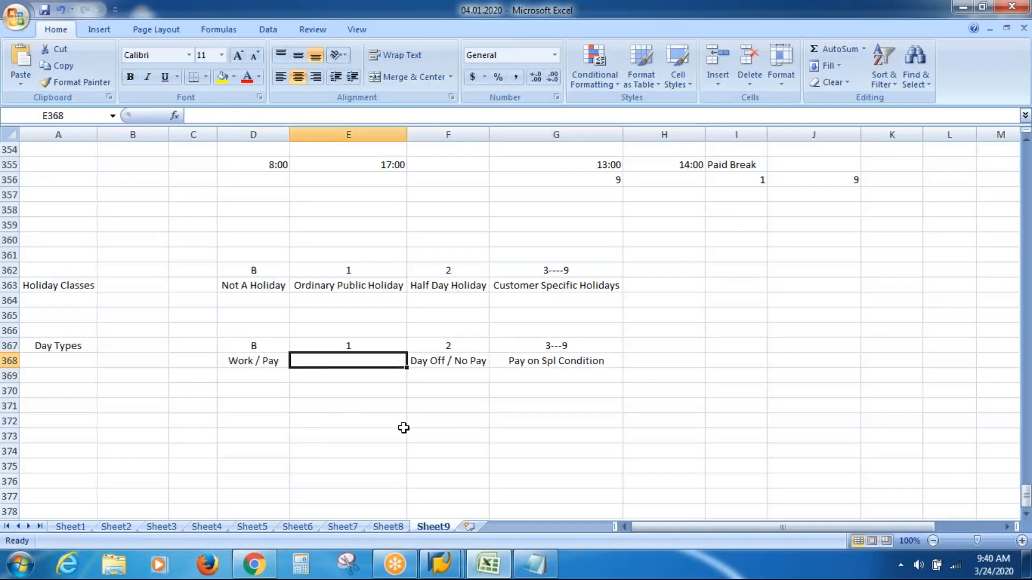
key(Up)
key(Down)
key(Down)
key(Up)
text(Day)
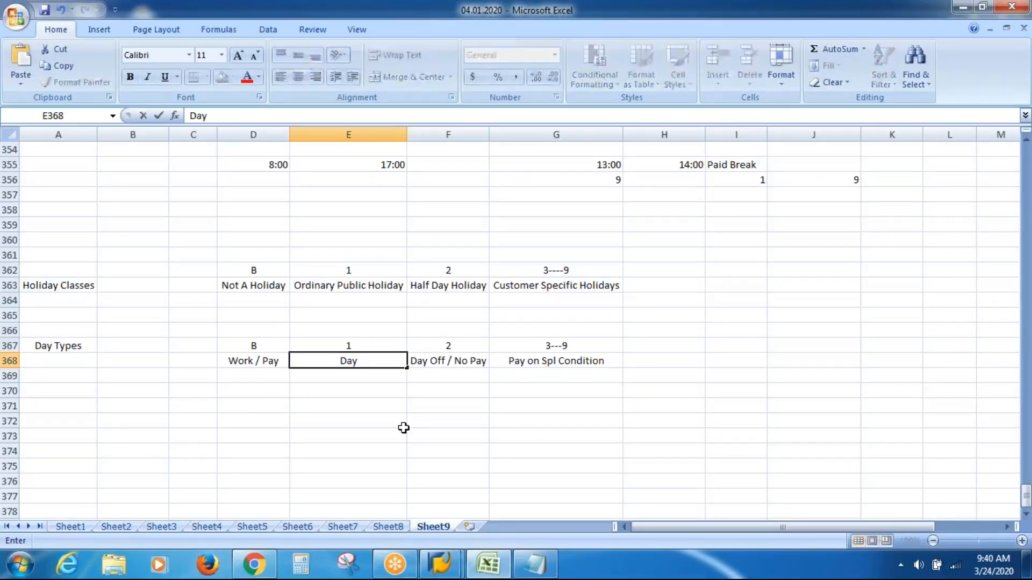
text( O)
text(/ Pay)
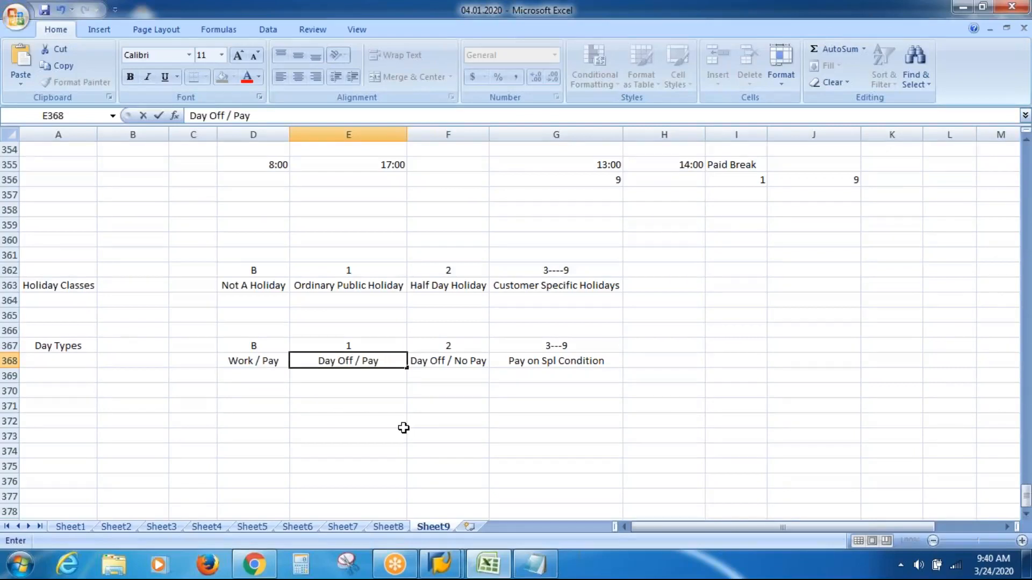
key(Return)
key(Return)
key(Return)
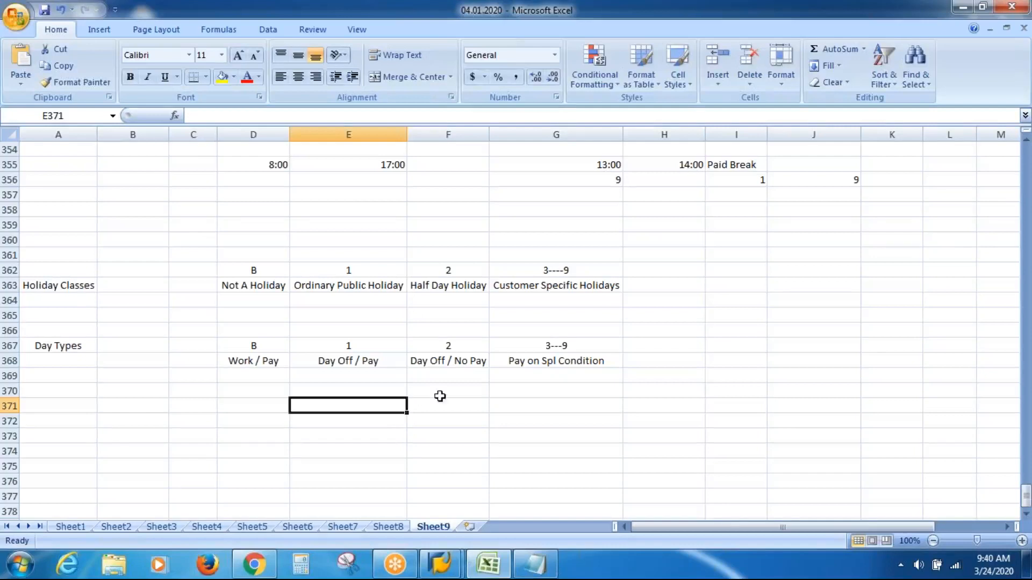
Step: Compare customer-specific holidays with Pay on Spl Condition and Day Off / Pay in Excel, and append 1111111 to the Notepad Day Types row
click(578, 284)
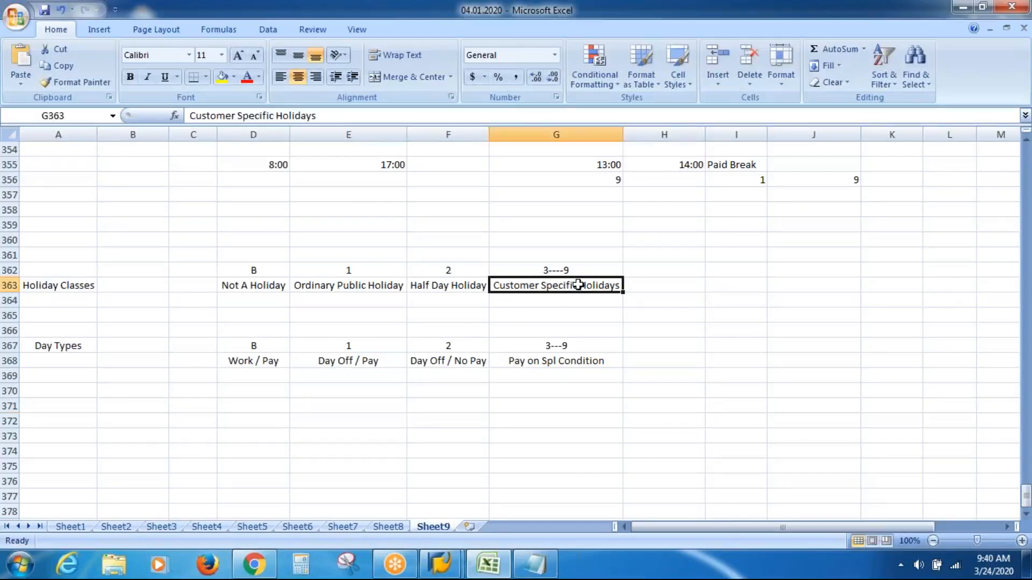
click(575, 361)
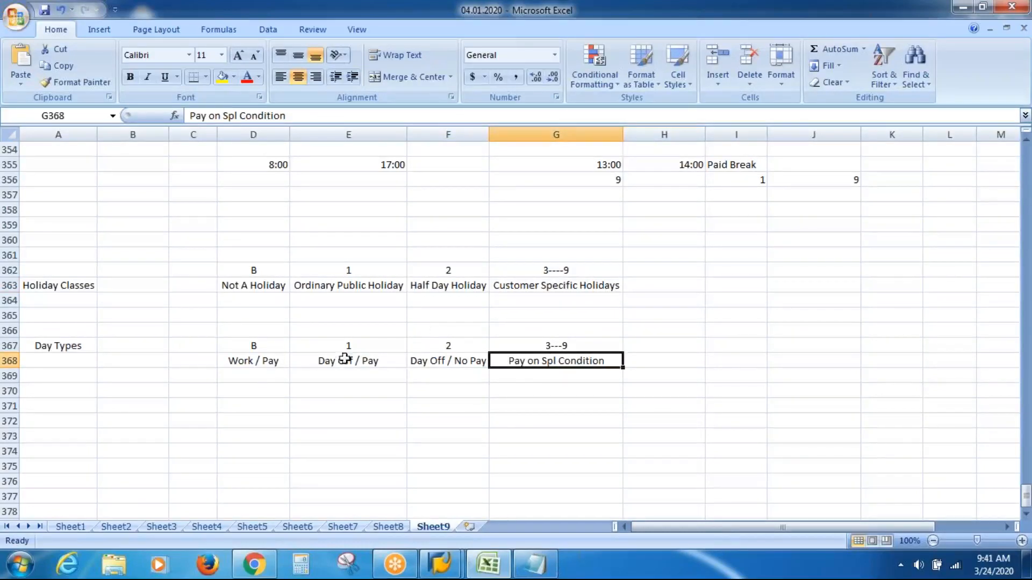
click(336, 362)
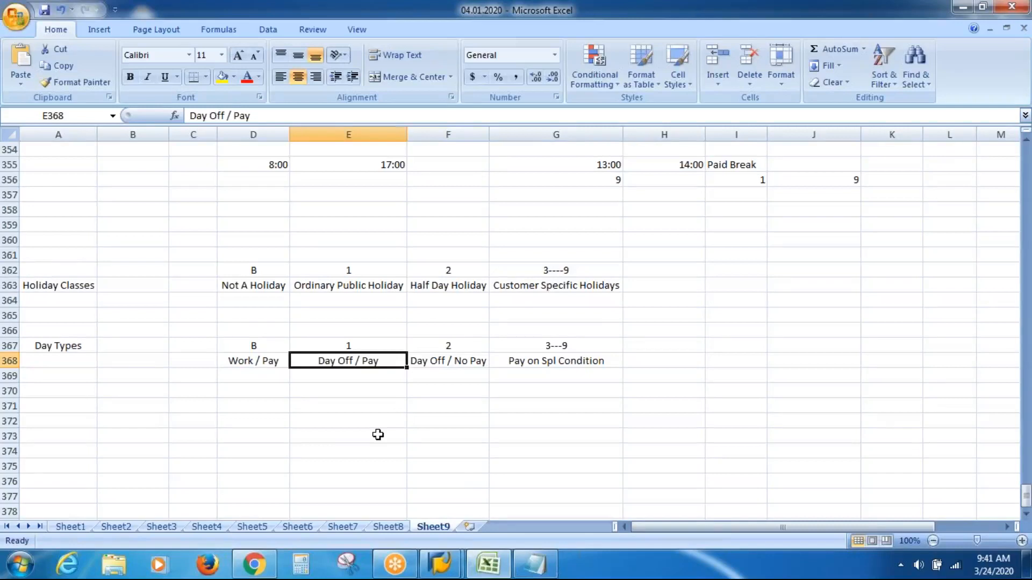
key(alt+Tab)
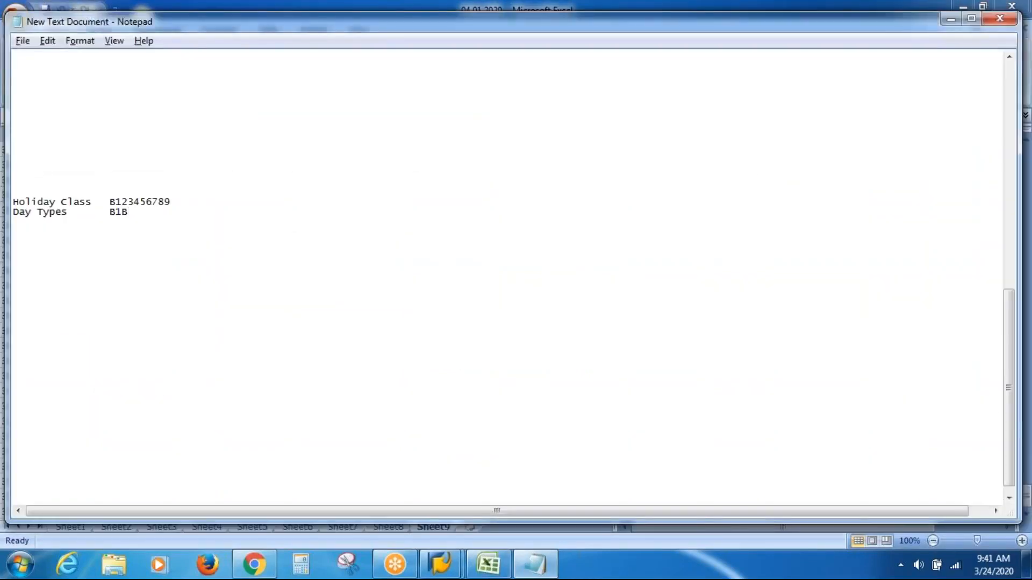
text(1111111)
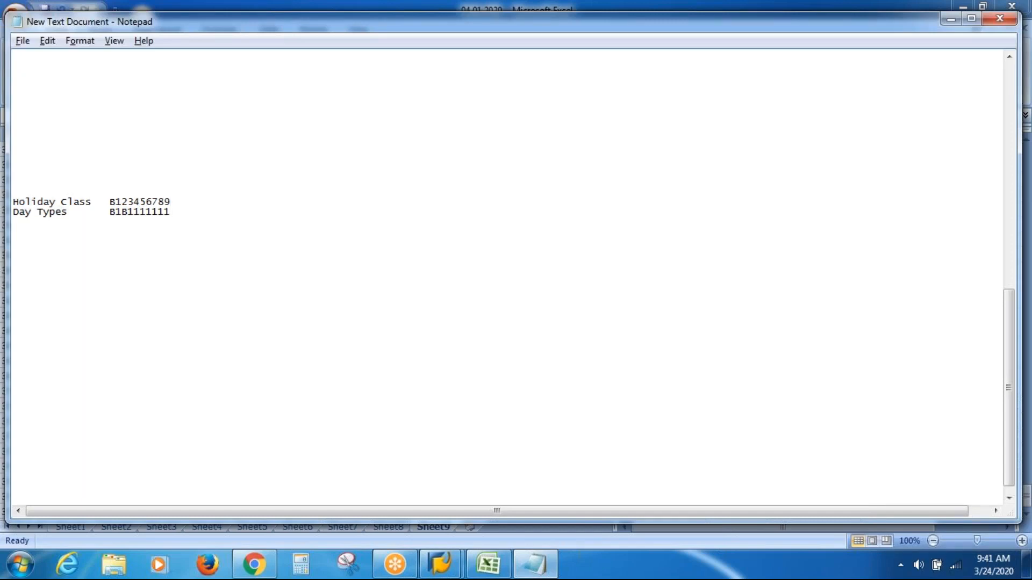
Step: Add the heading "Working Days" above the first Holiday Class and Day Types rows in Notepad
click(13, 183)
text(Working Days)
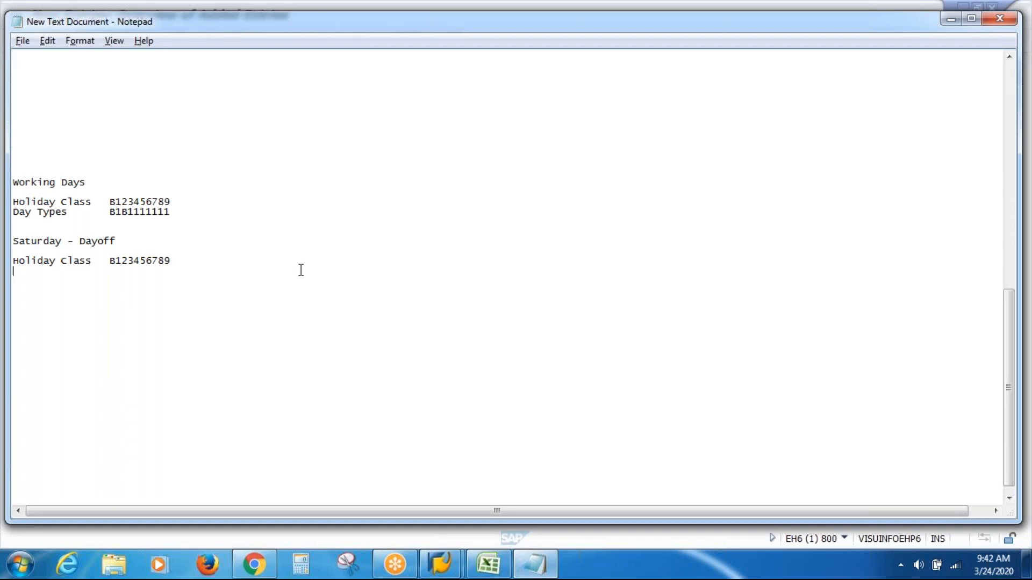
Step: Add a "Day Types" row label under the Holiday Class row of the Saturday - Dayoff section
click(225, 266)
click(176, 201)
click(123, 243)
key(Down)
key(Down)
key(Down)
text(Day Types)
key(Tab)
Step: Compare holiday class B (Not A Holiday) with the Excel day types, and enter 1 in the Saturday Day Types row in Notepad
key(alt+Tab)
key(alt+Tab)
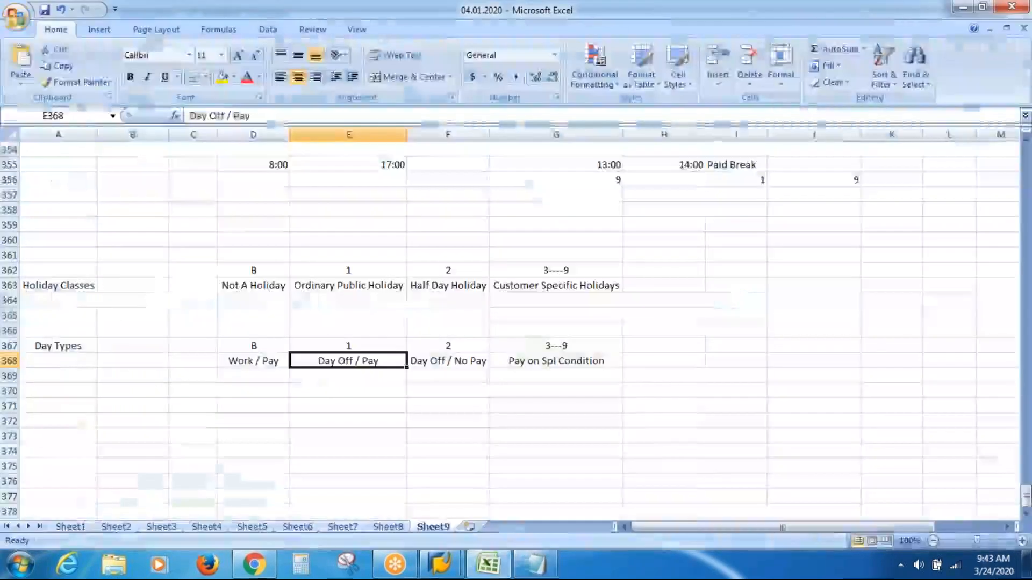
click(246, 288)
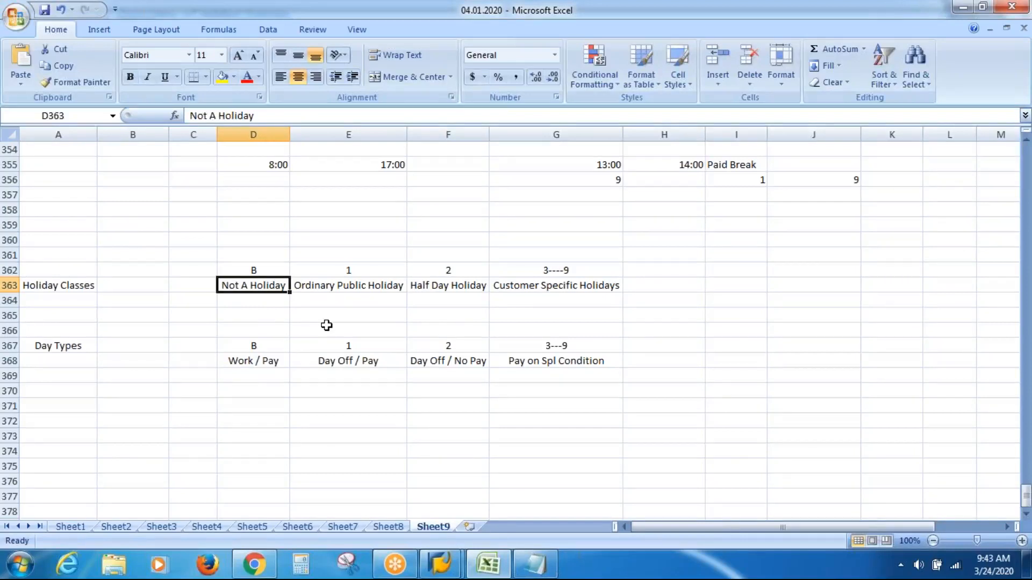
key(Down)
key(Down)
key(Down)
key(Down)
key(Down)
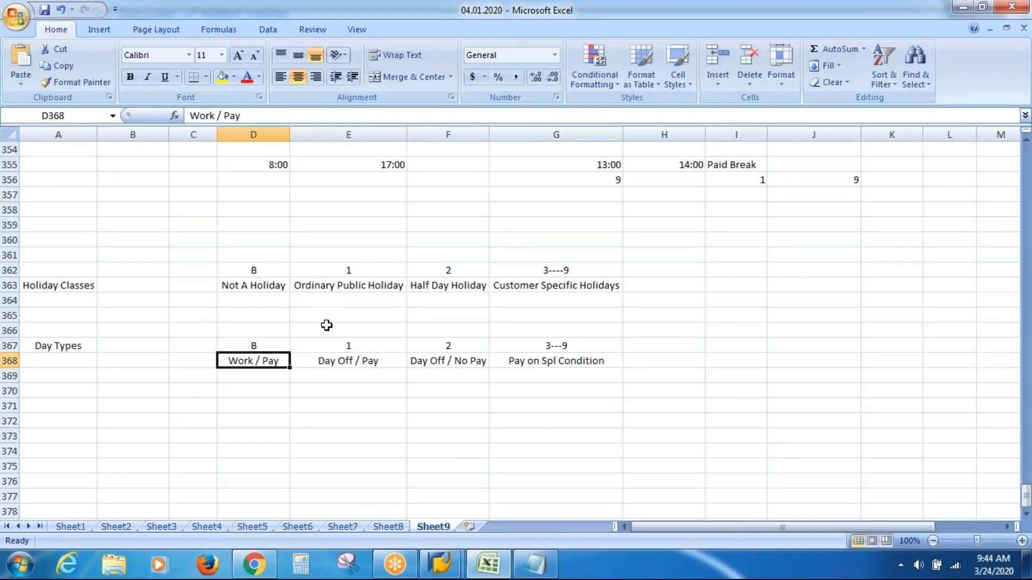
key(Right)
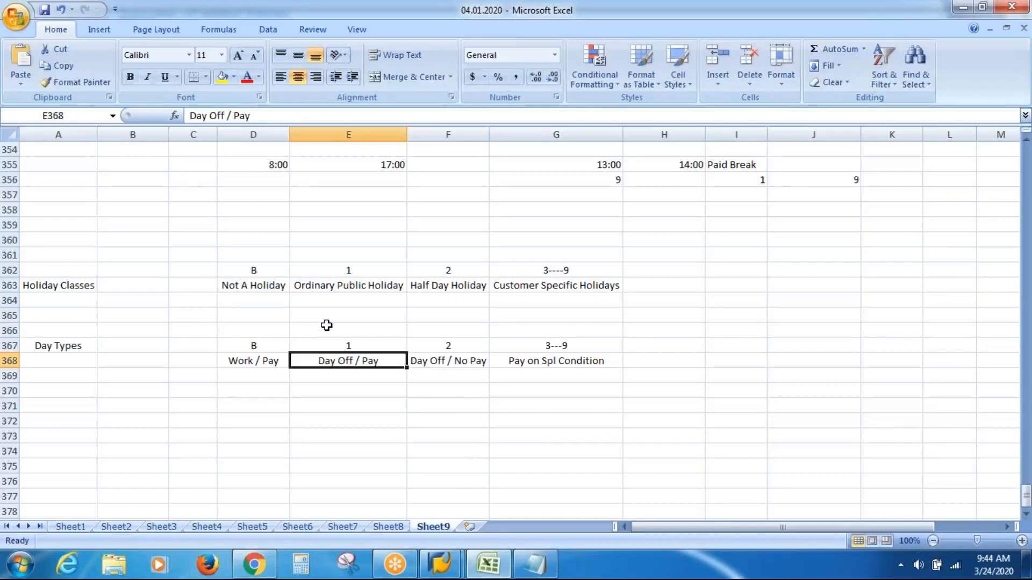
key(alt+Tab)
text(1)
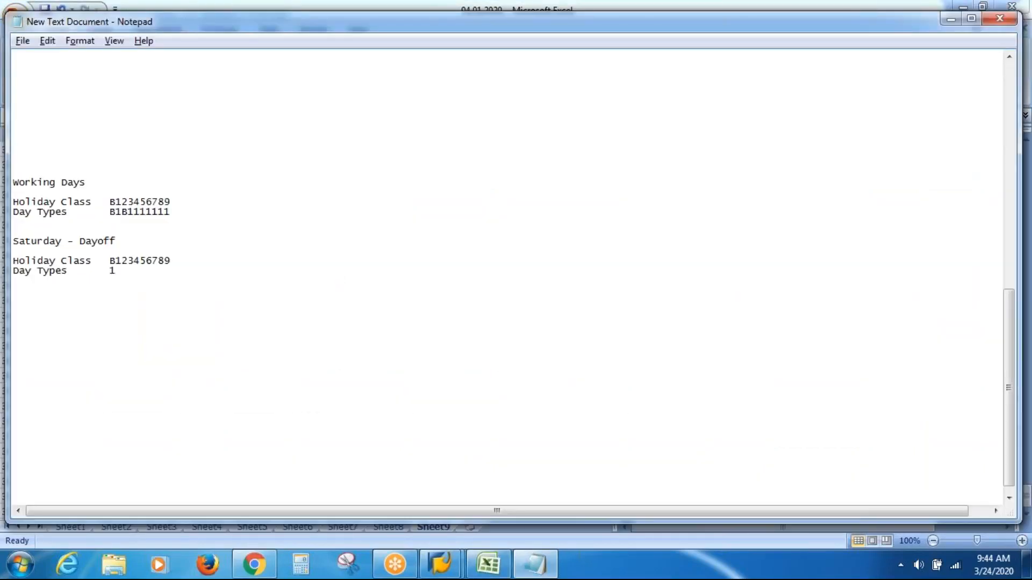
Step: Compare Ordinary Public Holiday and Not A Holiday with the day types Day Off / Pay and Day Off / No Pay in Excel
key(alt+Tab)
key(Up)
key(Up)
key(Up)
key(Up)
key(Up)
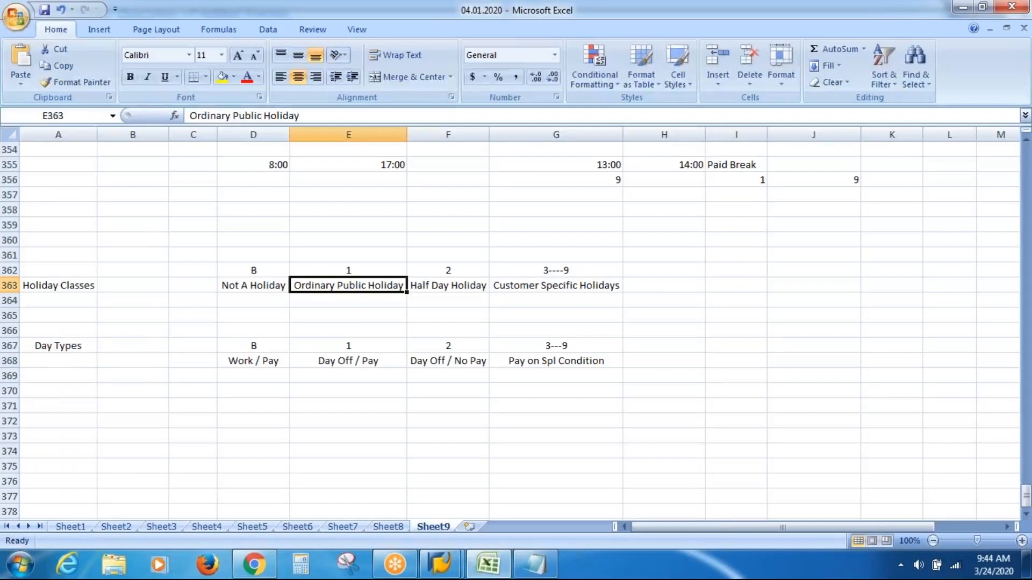
key(Down)
key(Down)
key(Down)
key(Down)
key(Down)
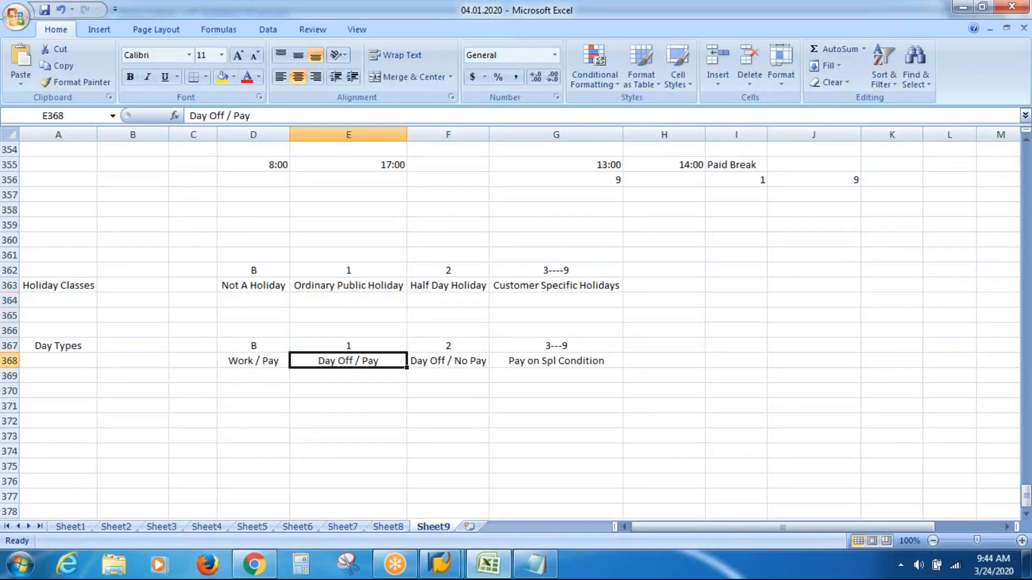
click(261, 286)
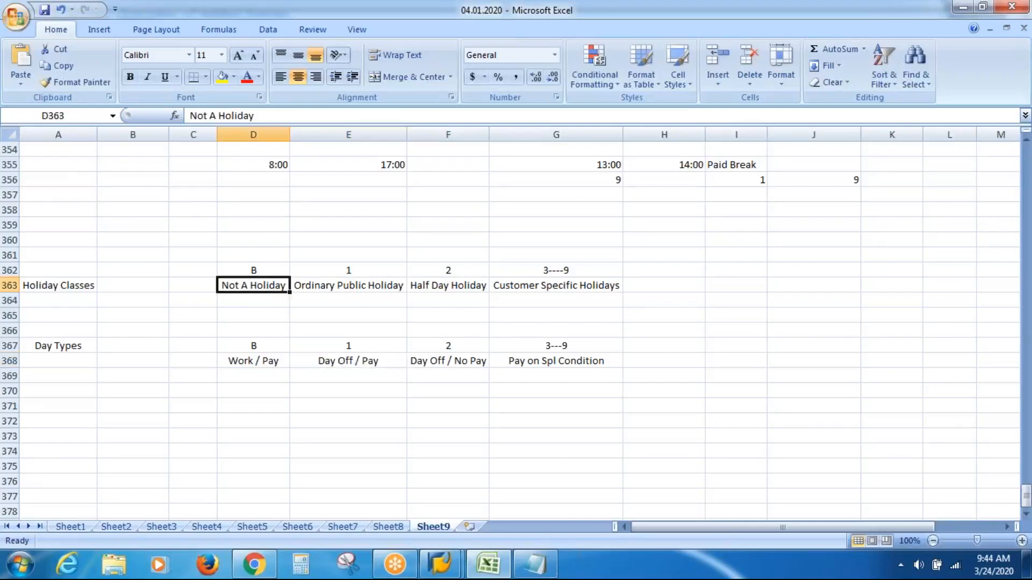
click(440, 364)
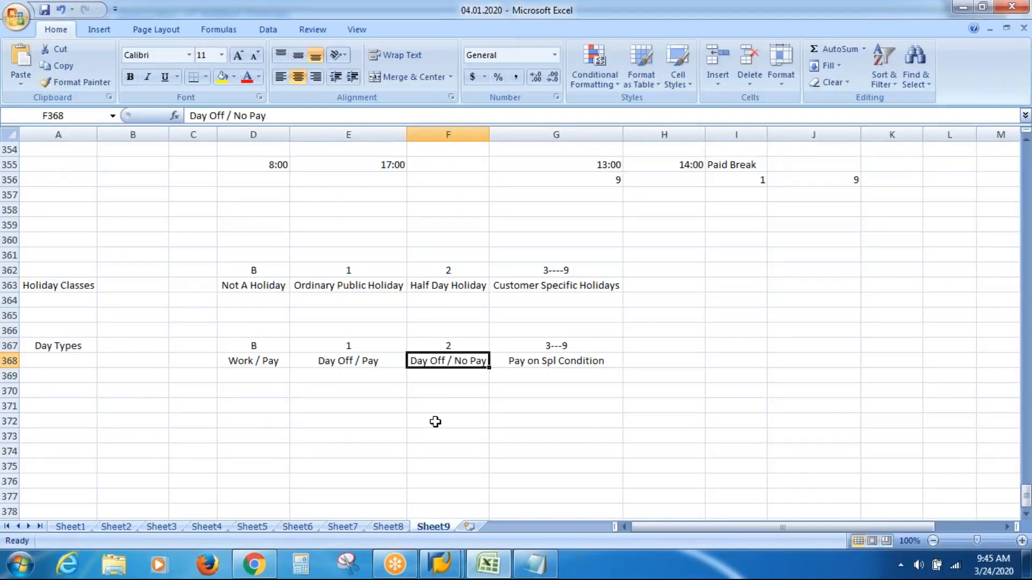
Step: Switch to Notepad and delete the whole Saturday - Dayoff section with its Holiday Class and Day Types rows
key(alt+Tab)
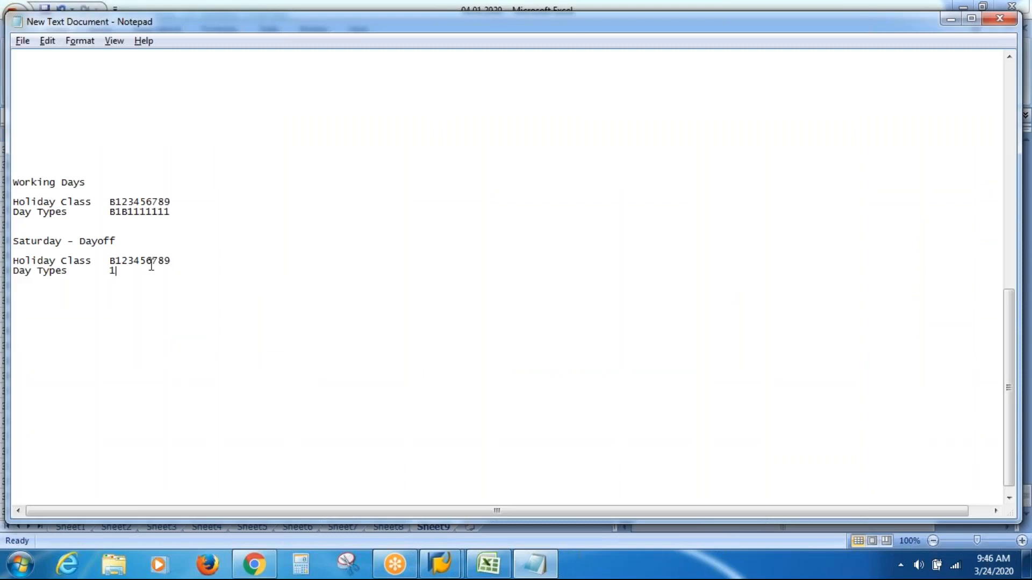
click(14, 243)
key(shift+Down)
key(shift+Down)
key(shift+Down)
key(shift+Down)
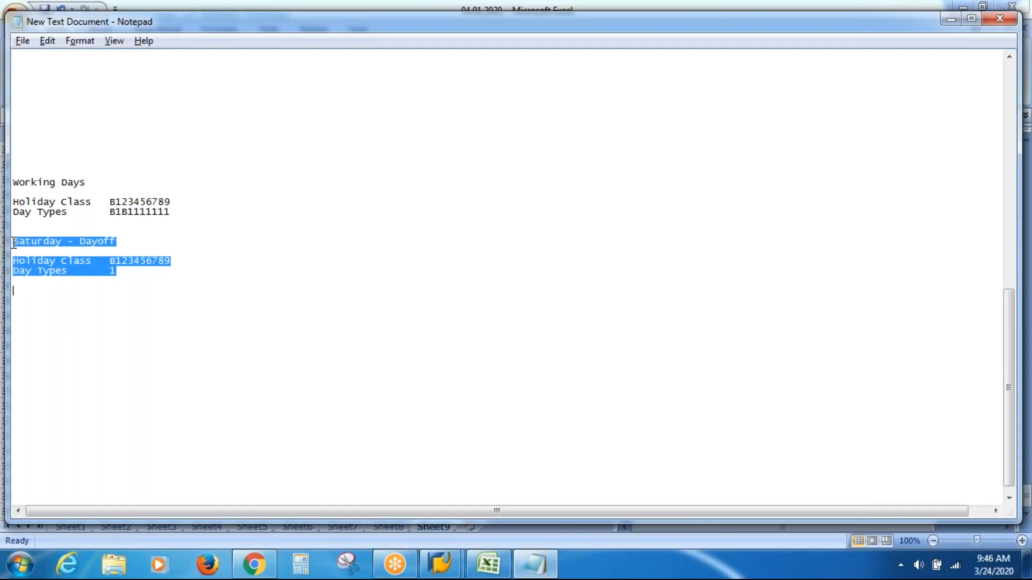
key(Delete)
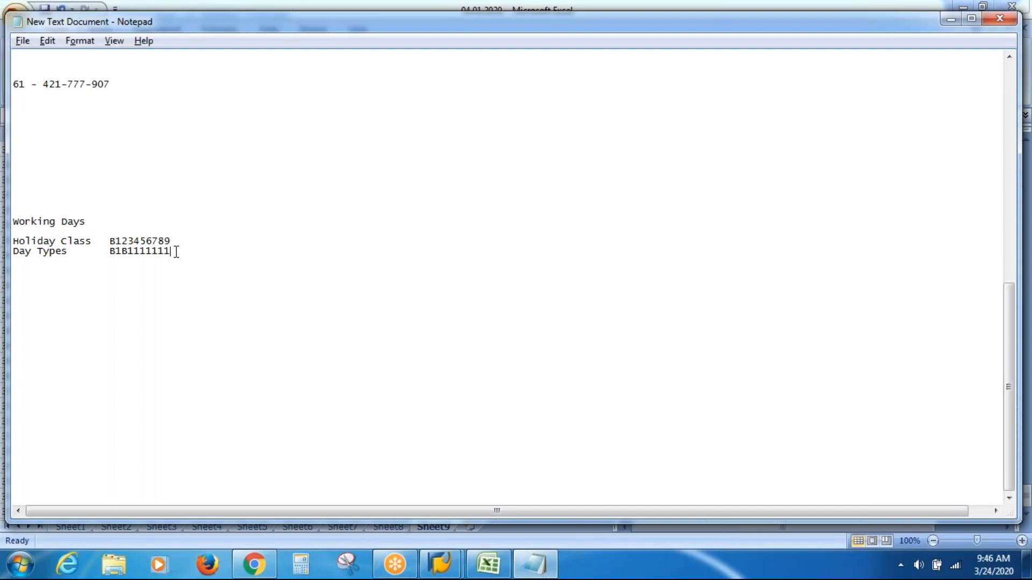
Step: Copy the Day Types string B1B1111111 from Notepad and switch to the SAP new entries table
key(shift+Left)
key(shift+Left)
key(shift+Left)
key(shift+Left)
key(shift+Left)
key(shift+Left)
key(shift+Left)
key(shift+Left)
key(shift+Left)
key(shift+Left)
key(ctrl+c)
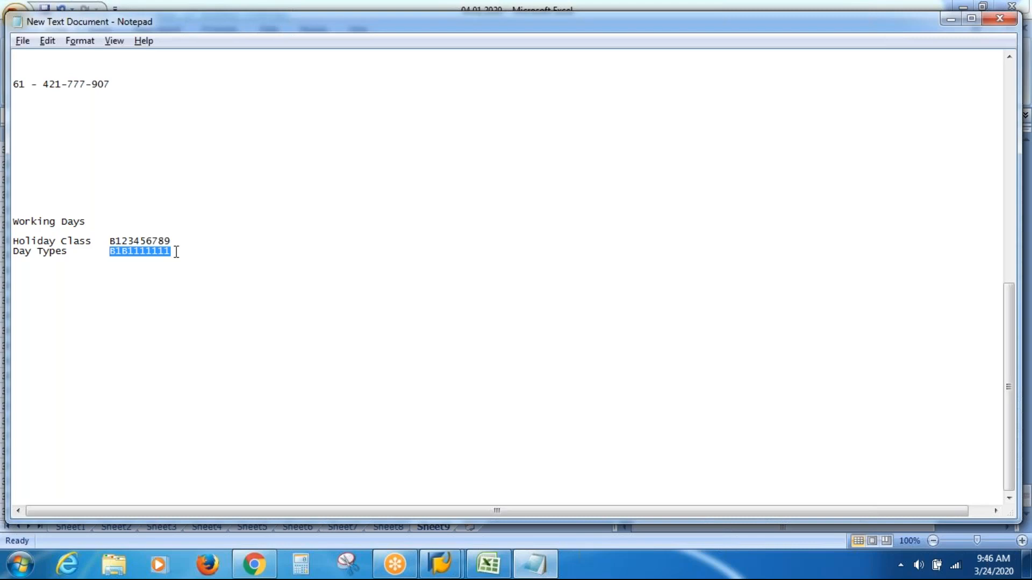
click(440, 566)
click(491, 495)
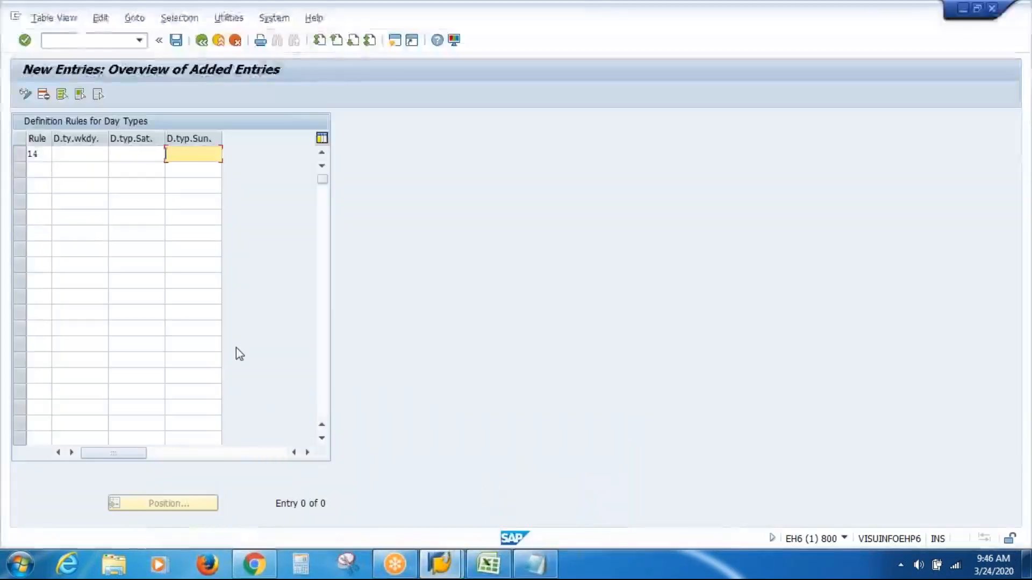
Step: Paste B1B1111111 as the weekday, Saturday and Sunday day types of rule 14
click(79, 153)
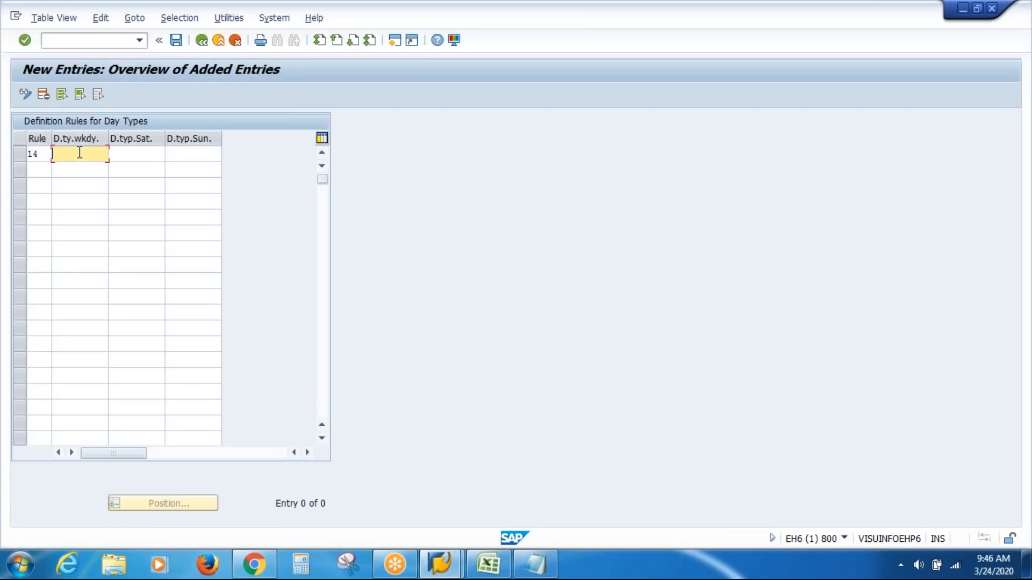
key(ctrl+v)
key(Tab)
key(ctrl+v)
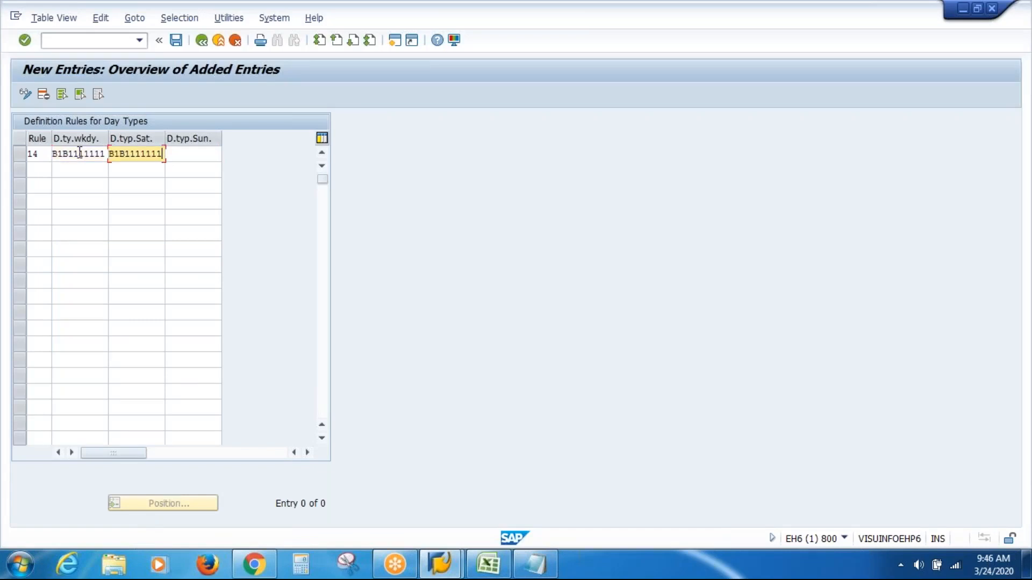
key(Tab)
key(ctrl+v)
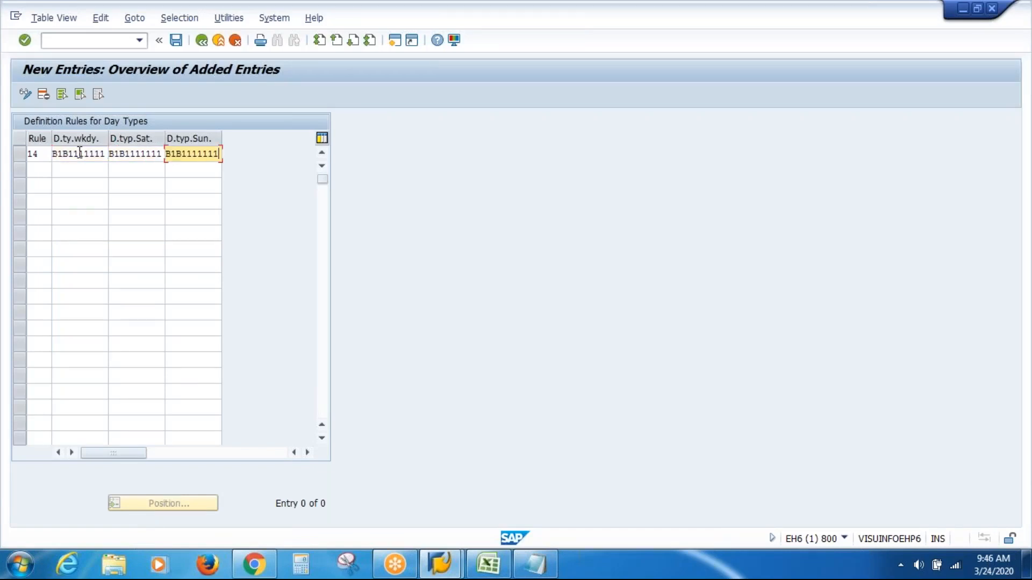
Step: Replace both B characters with blanks in rule 14's Sunday day type string
key(Left)
key(Left)
key(Left)
key(Left)
key(Left)
key(BackSpace)
key(Left)
key(Left)
key(BackSpace)
Step: Replace both B characters with blanks in rule 14's Saturday day type string
key(shift+Tab)
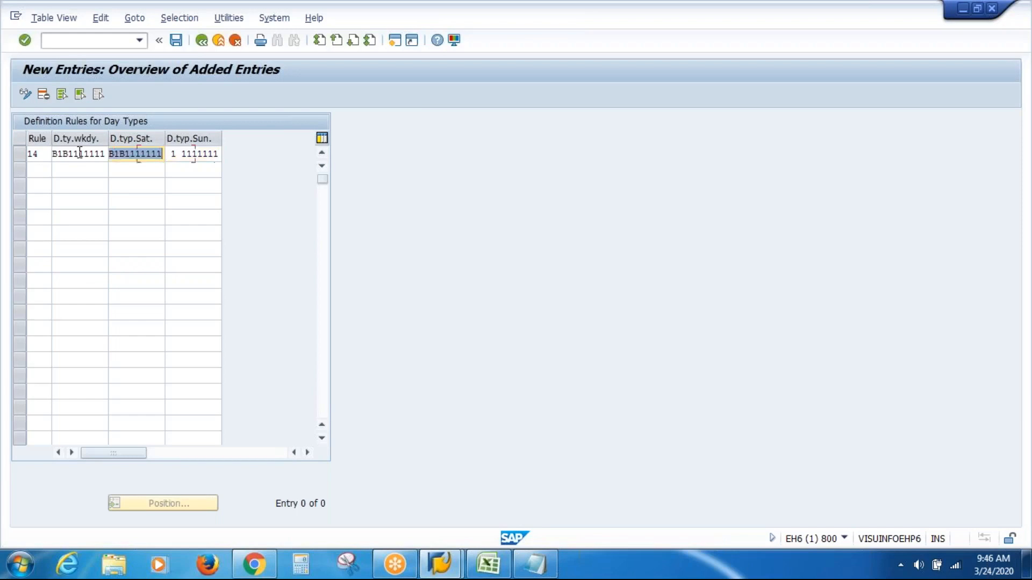
key(Left)
key(Left)
key(Left)
key(Left)
key(Left)
key(Left)
key(Left)
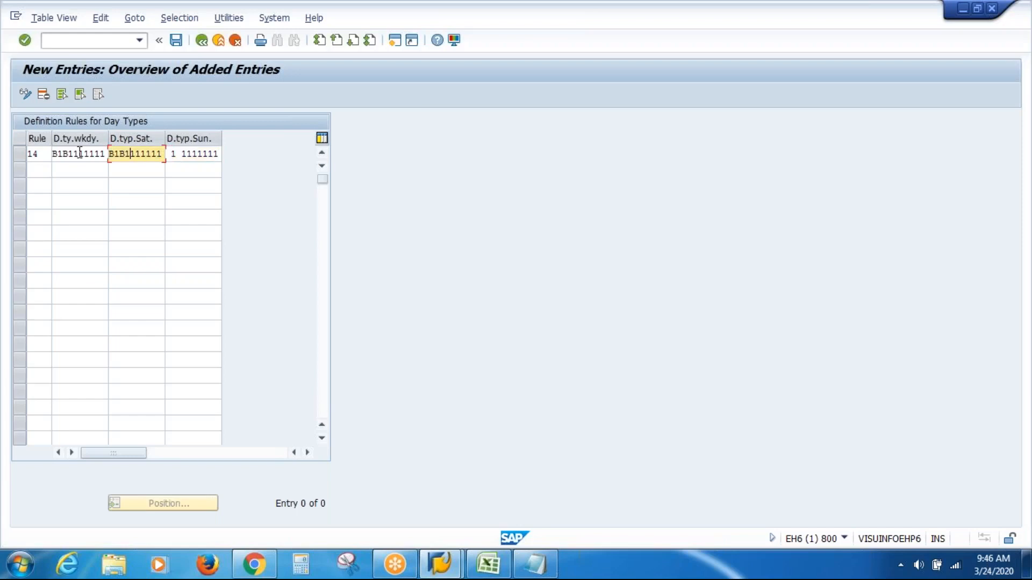
key(BackSpace)
key(Left)
key(Left)
key(Left)
key(Delete)
Step: Replace both B characters with blanks in rule 14's weekday day type string and confirm the entry
key(shift+Tab)
click(79, 153)
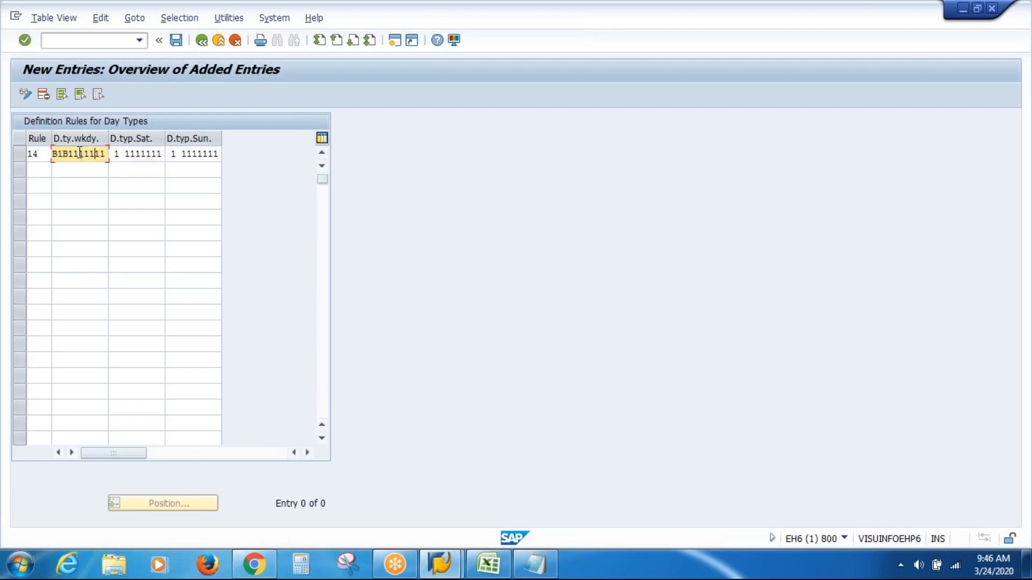
key(BackSpace)
key(Left)
key(Left)
key(BackSpace)
key(Return)
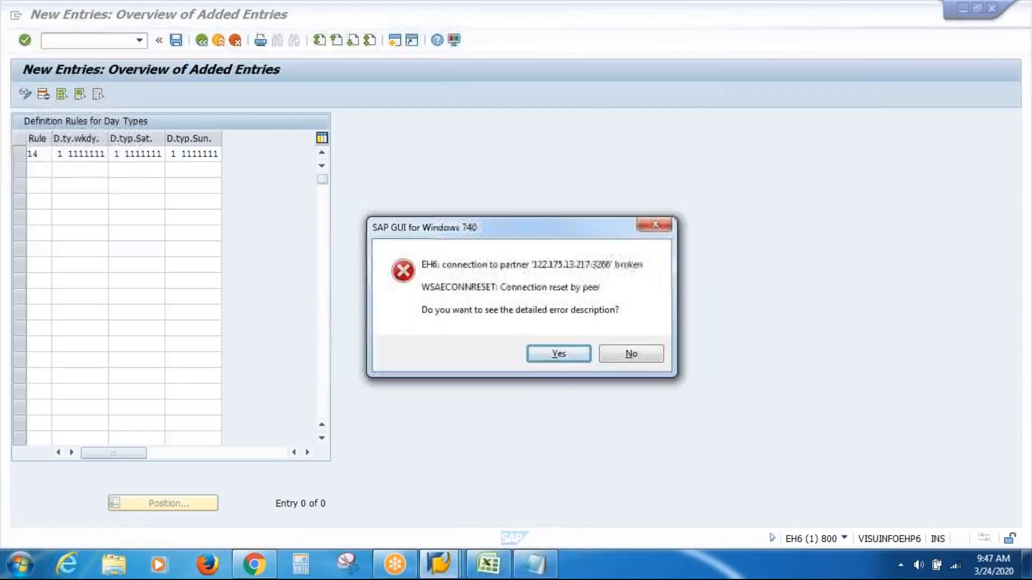
Step: Dismiss the connection error without details, reopen the SAP HR server connection, and log on to client 800 with the user name and password
click(630, 353)
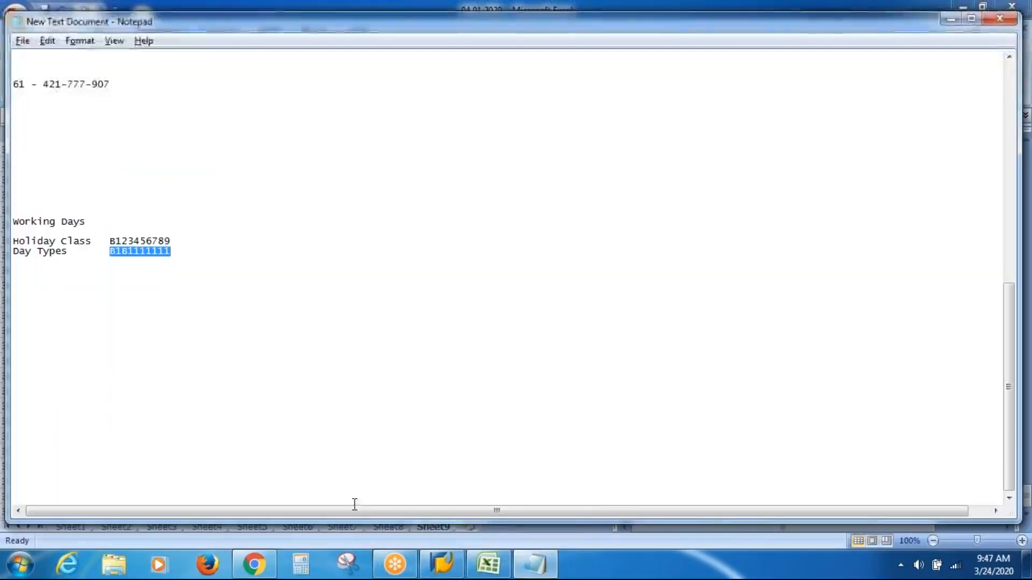
click(440, 567)
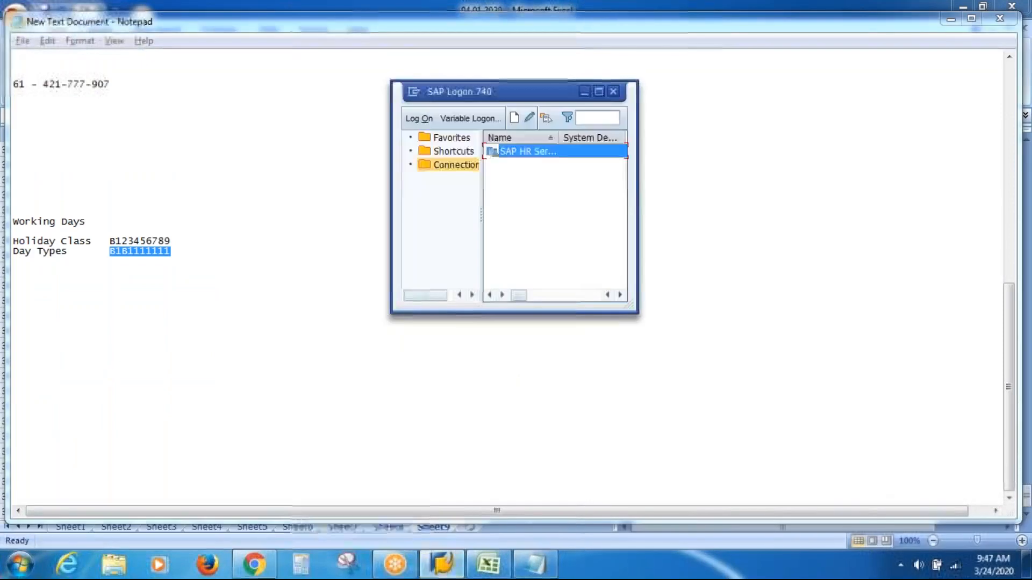
double_click(557, 152)
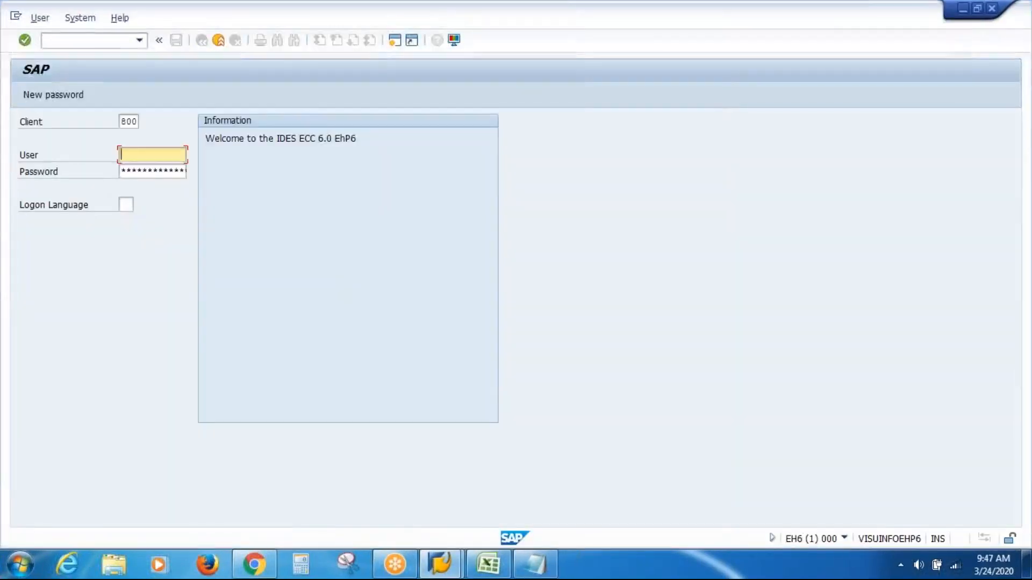
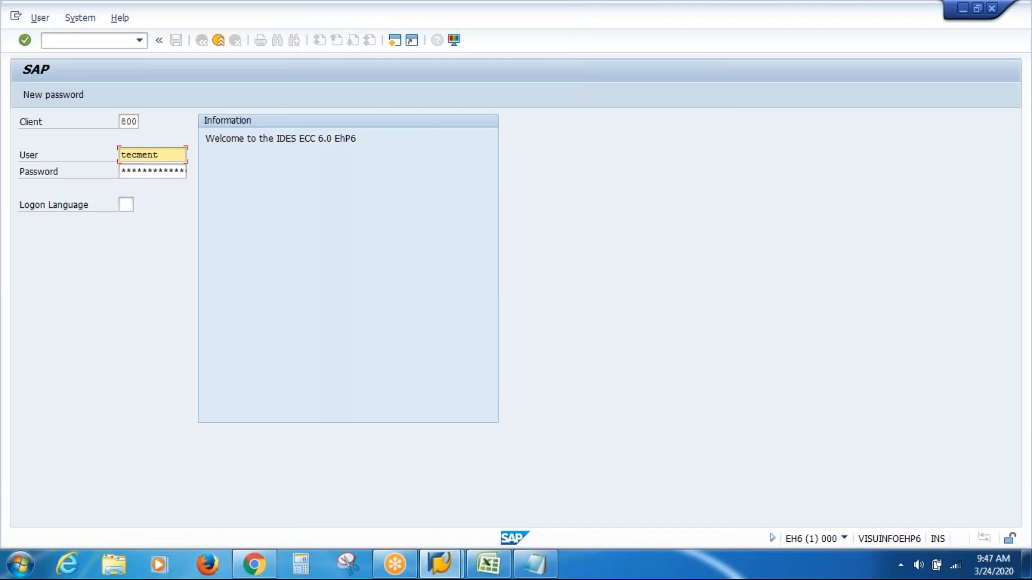
key(Tab)
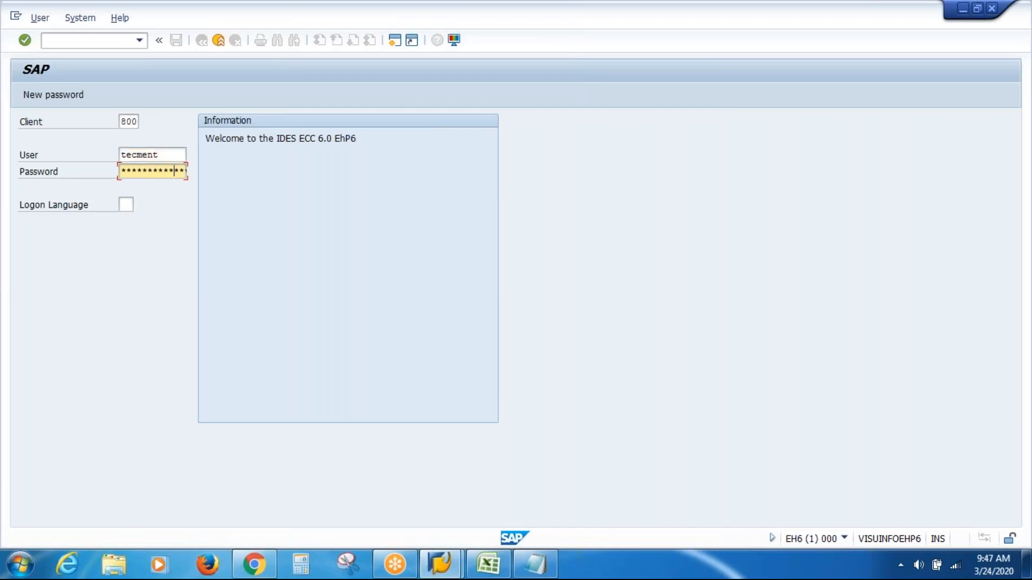
key(Return)
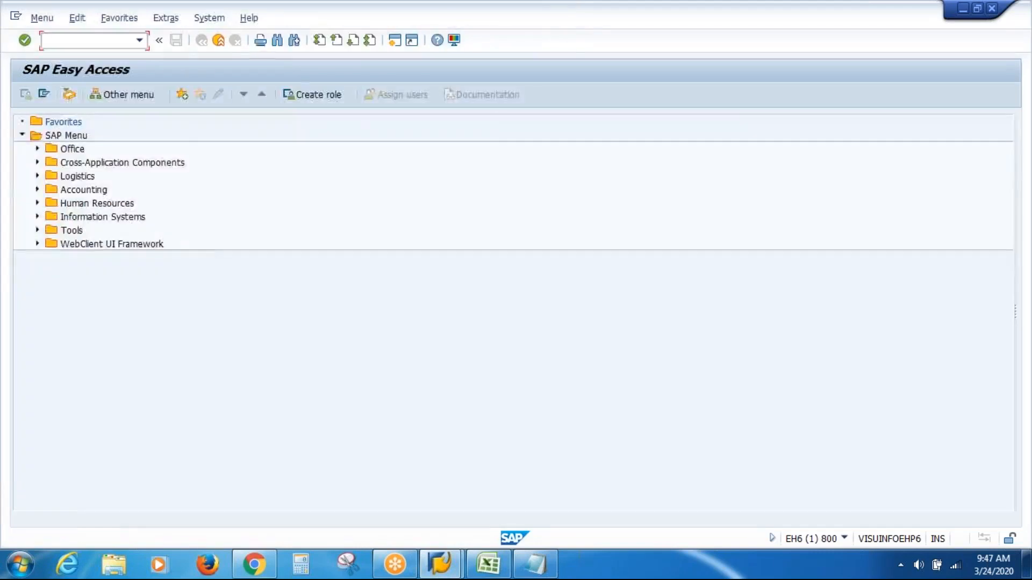
Step: Start transaction SPRO and display the SAP Reference IMG
text(SPRO)
key(Return)
click(97, 98)
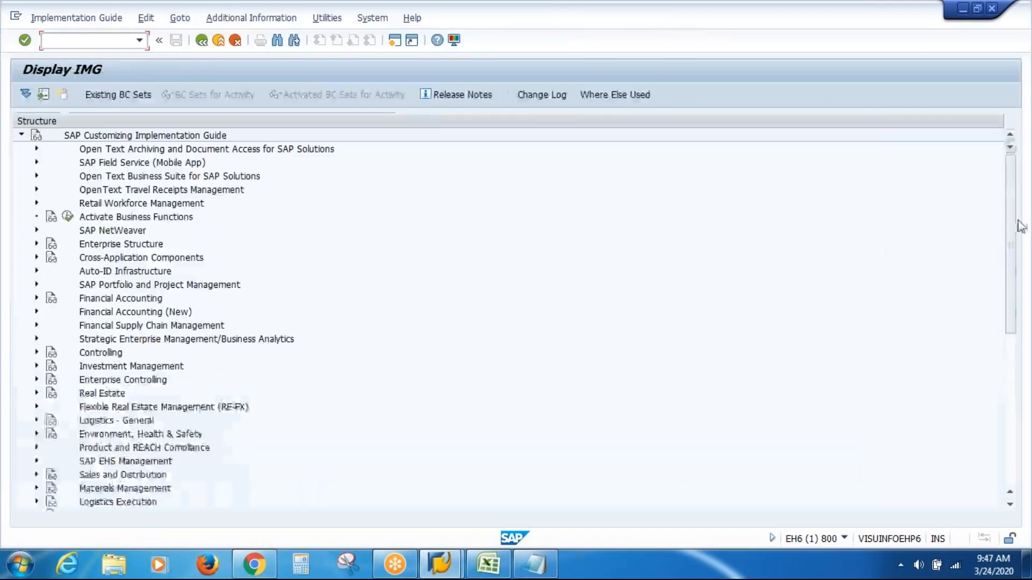
Step: Open the Define Selection Rules activity under Time Management, Work Schedules, Day Types
drag(1011, 233, 1012, 424)
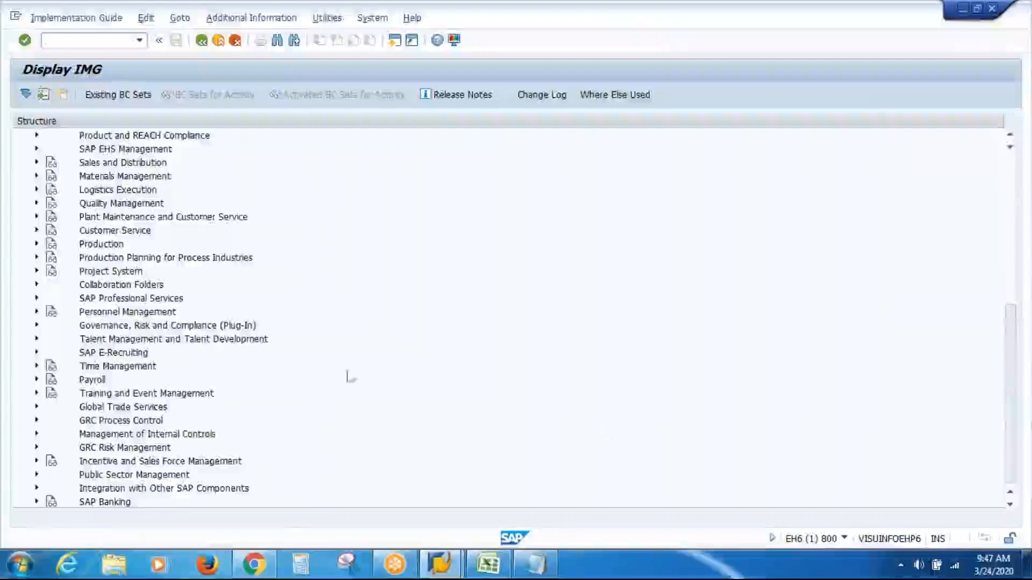
click(37, 366)
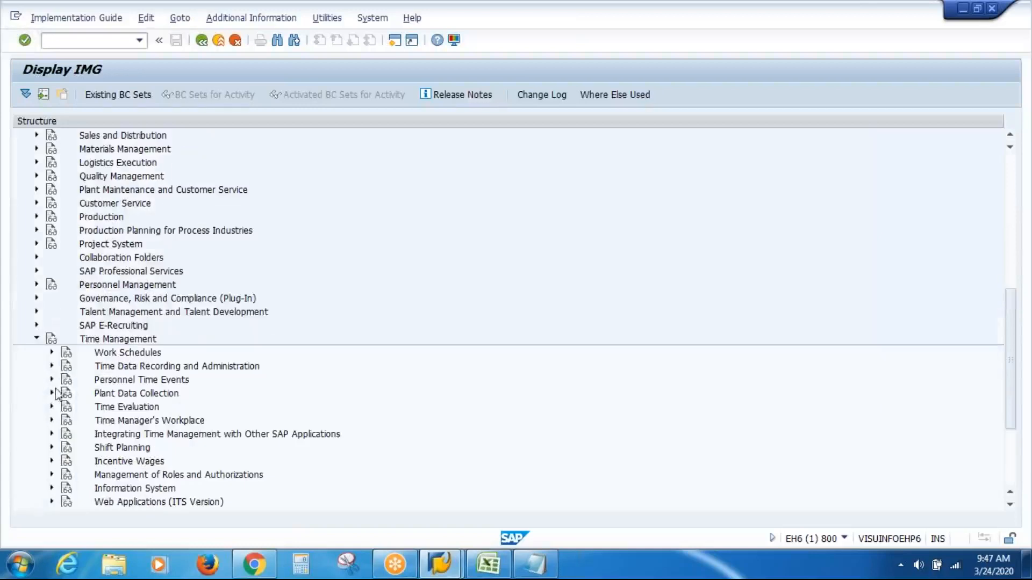
click(52, 353)
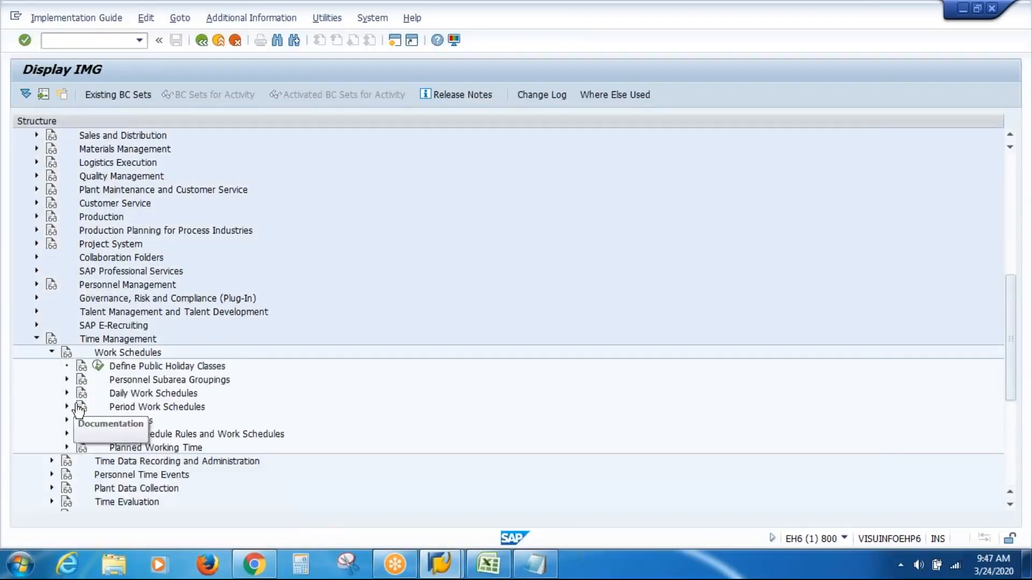
click(67, 420)
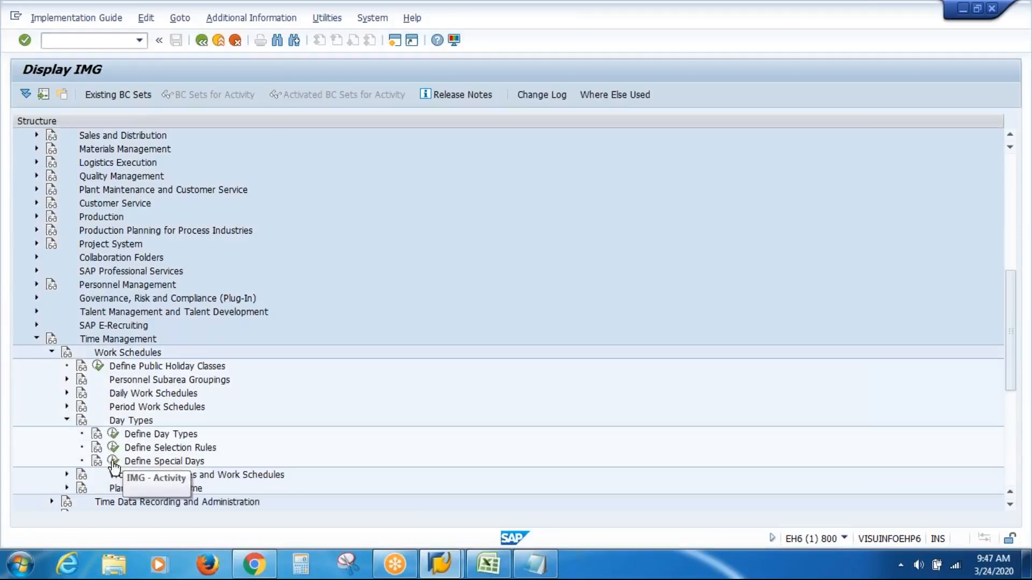
click(114, 448)
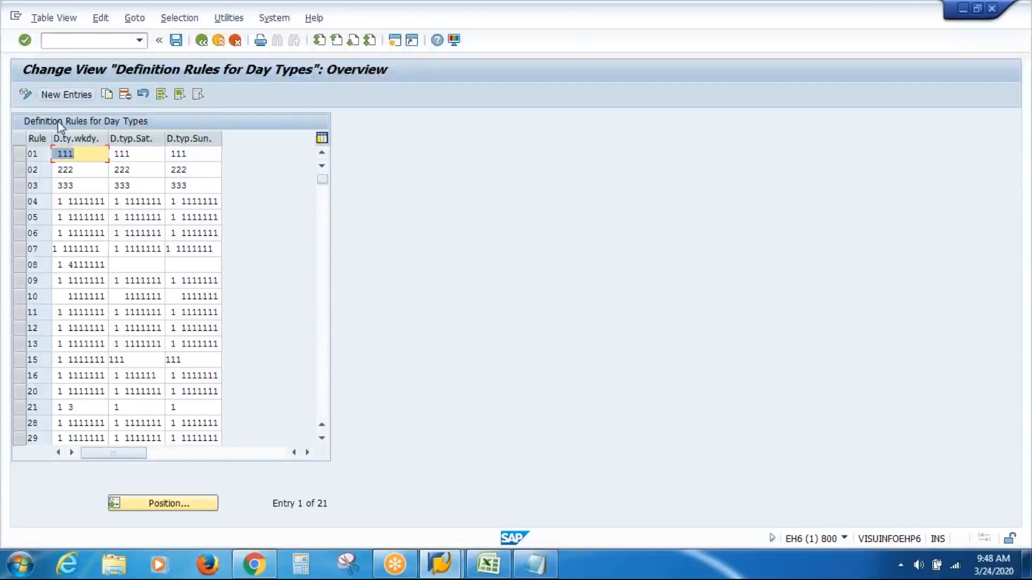
Step: Add a new day type definition rule 14 with the weekday string 1 1111111, reusing the earlier suggested value
click(67, 94)
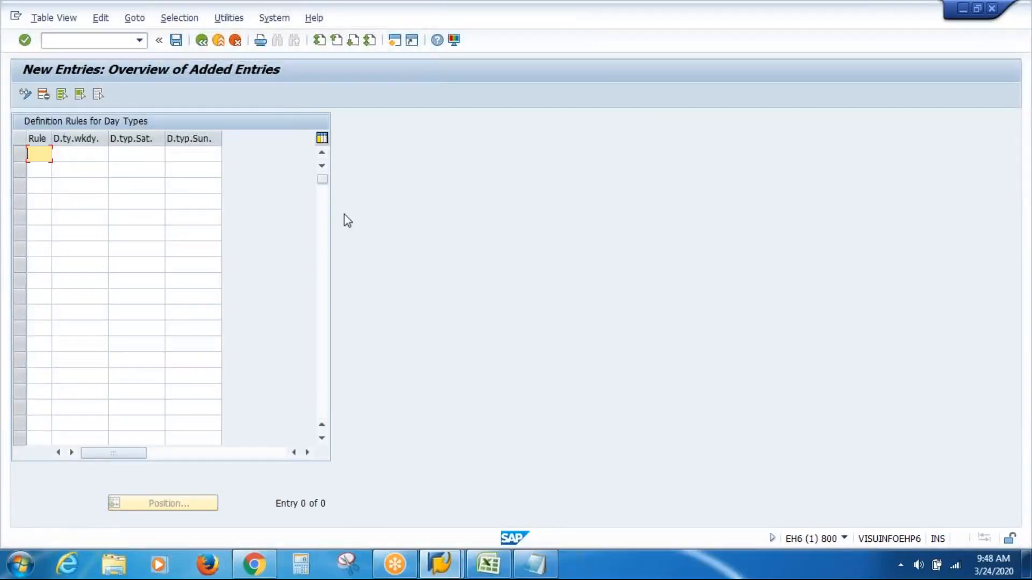
text(14)
key(Tab)
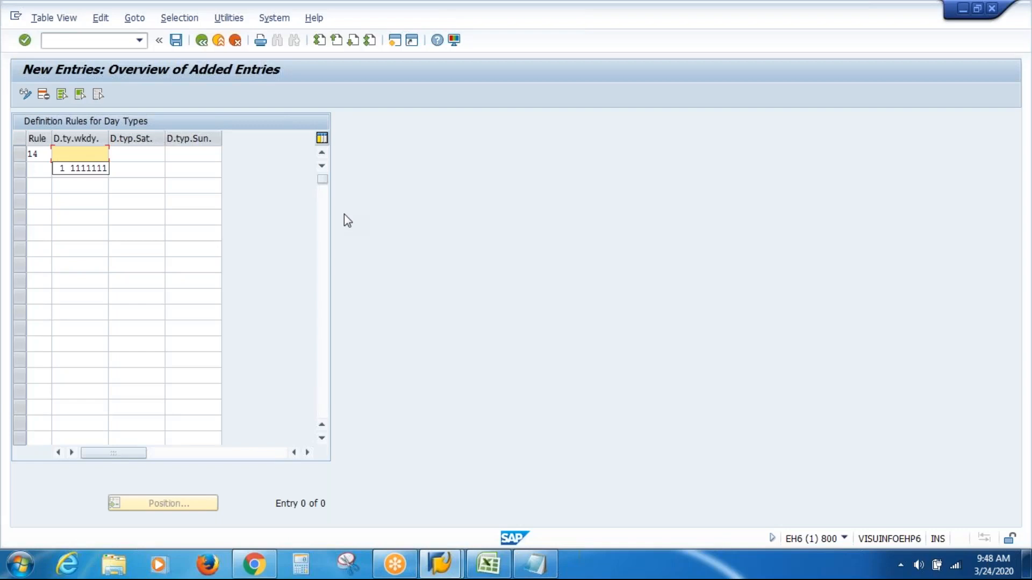
key(Down)
key(Return)
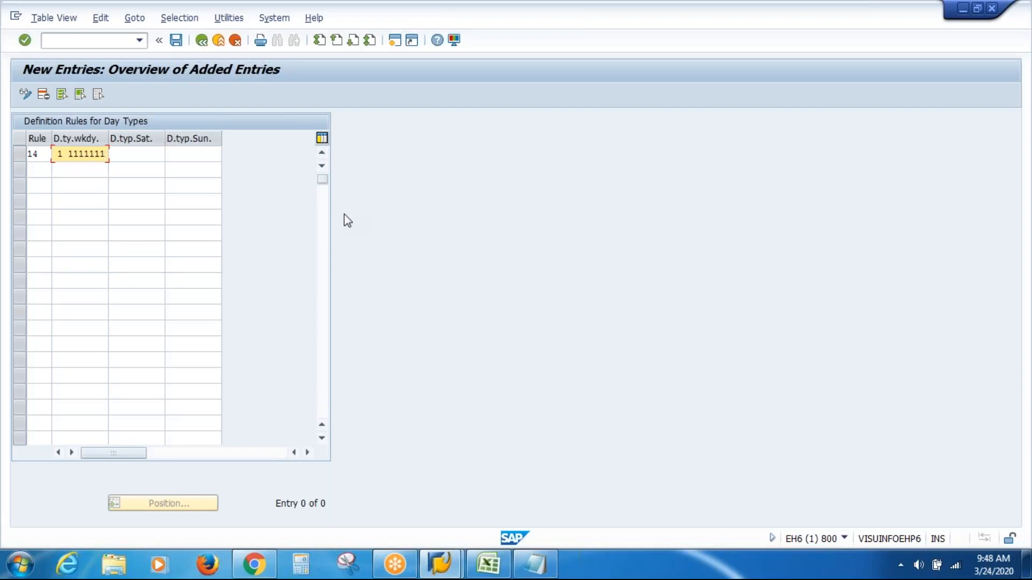
Step: Copy rule 14's weekday string into its Saturday and Sunday day types, save the entry, and return to the IMG
key(shift+Home)
key(ctrl+c)
key(Tab)
key(ctrl+v)
key(Tab)
key(ctrl+v)
key(Return)
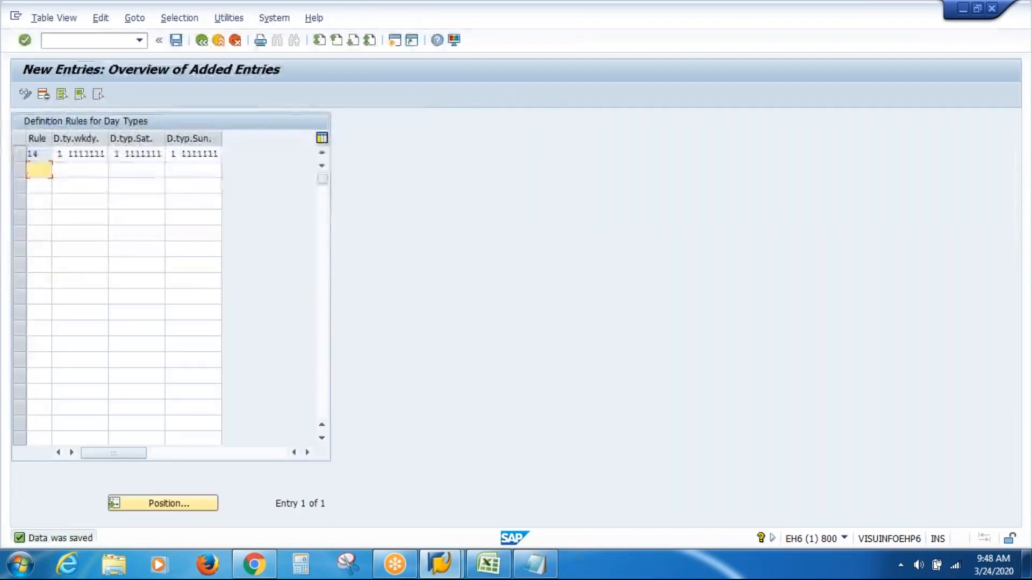
key(F3)
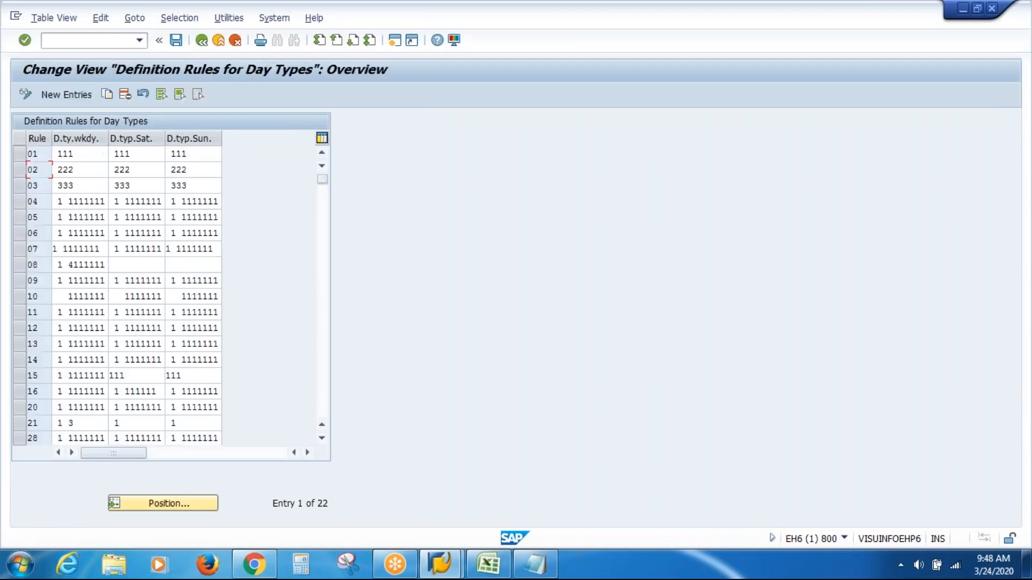
key(F3)
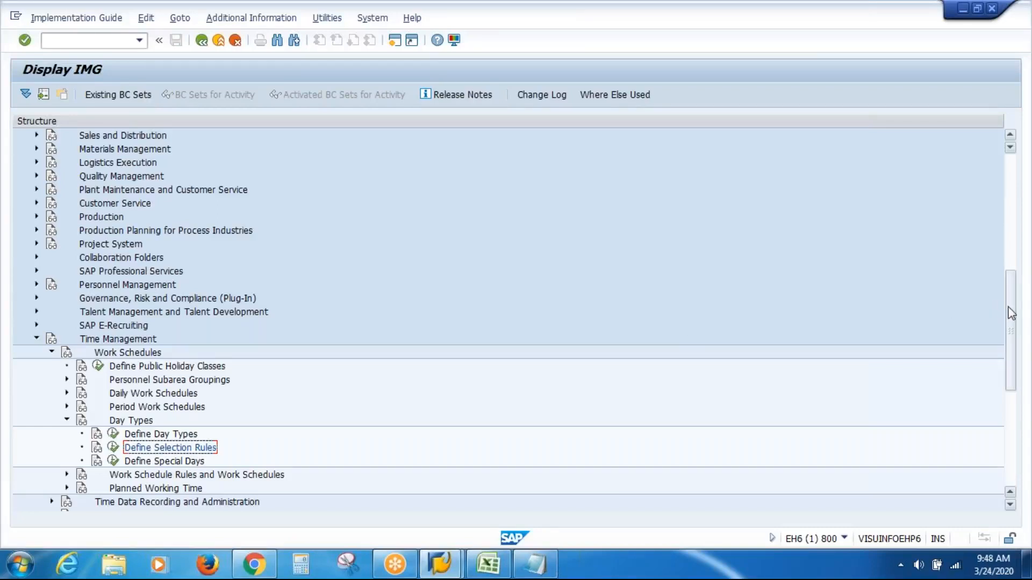
Step: Under Work Schedule Rules and Work Schedules, open Group Employee Subgroups for Work Schedules for country grouping 10
scroll(1010, 307, down, 4)
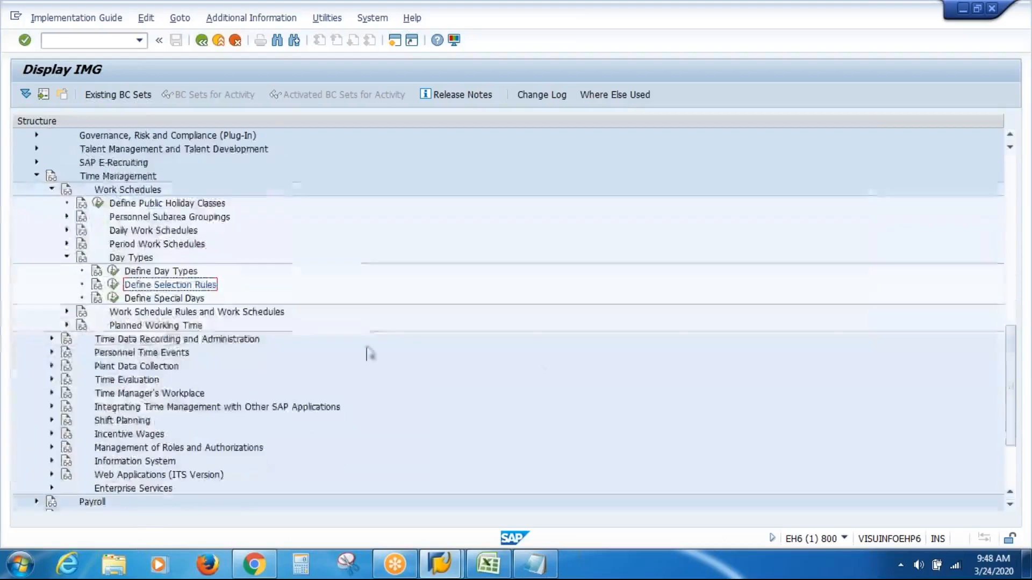
click(155, 313)
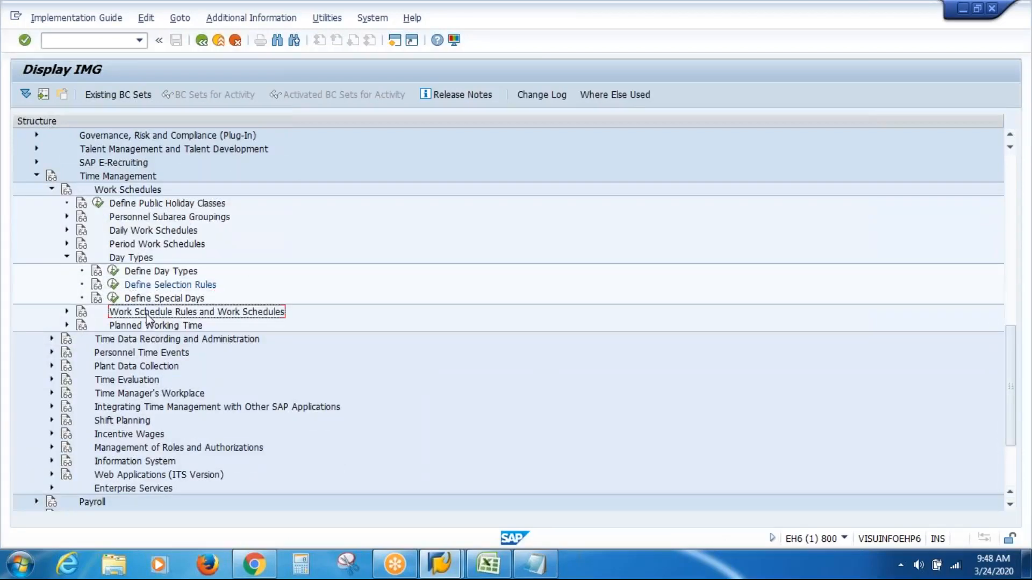
click(67, 313)
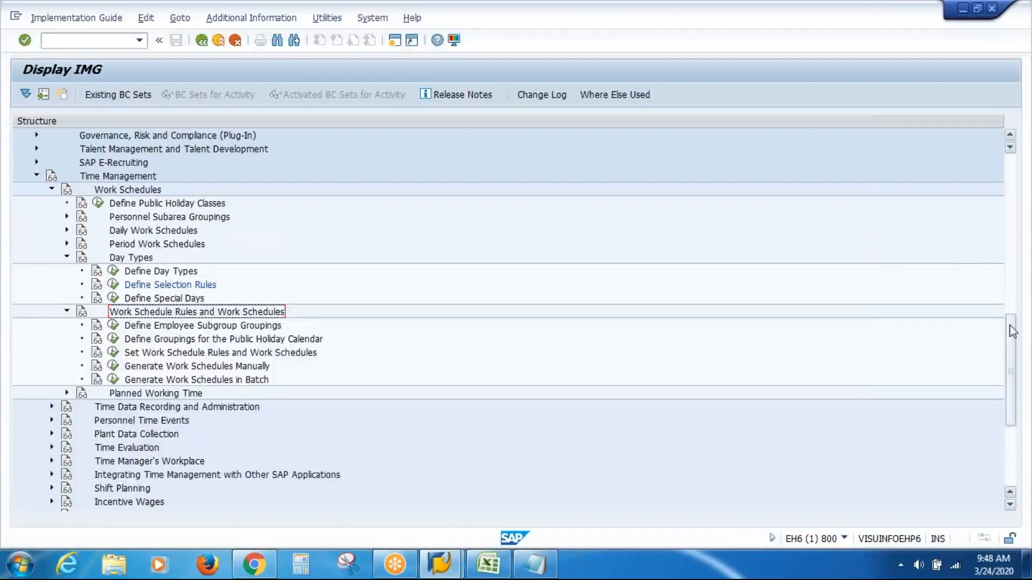
drag(1011, 328, 1013, 366)
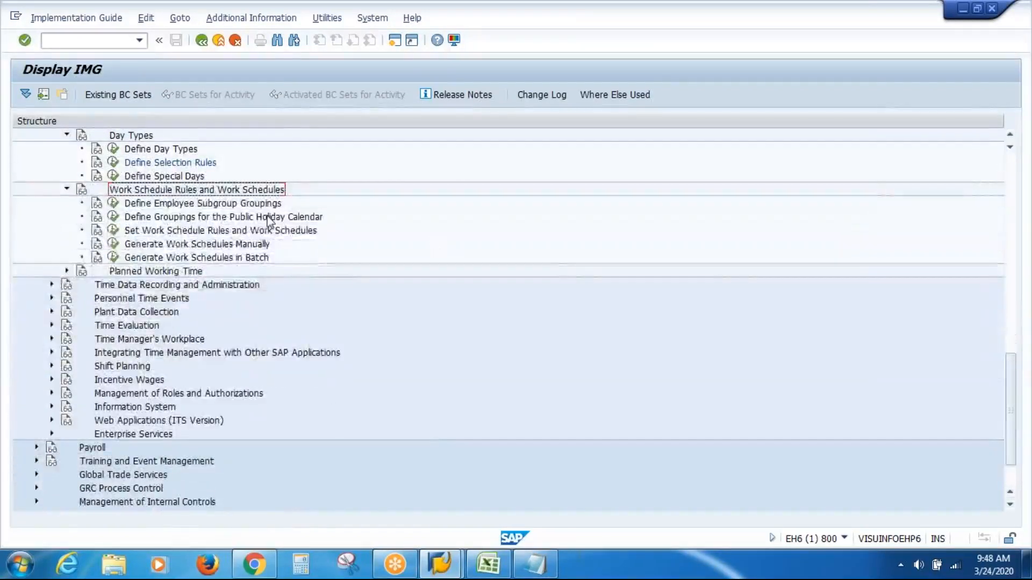
click(194, 208)
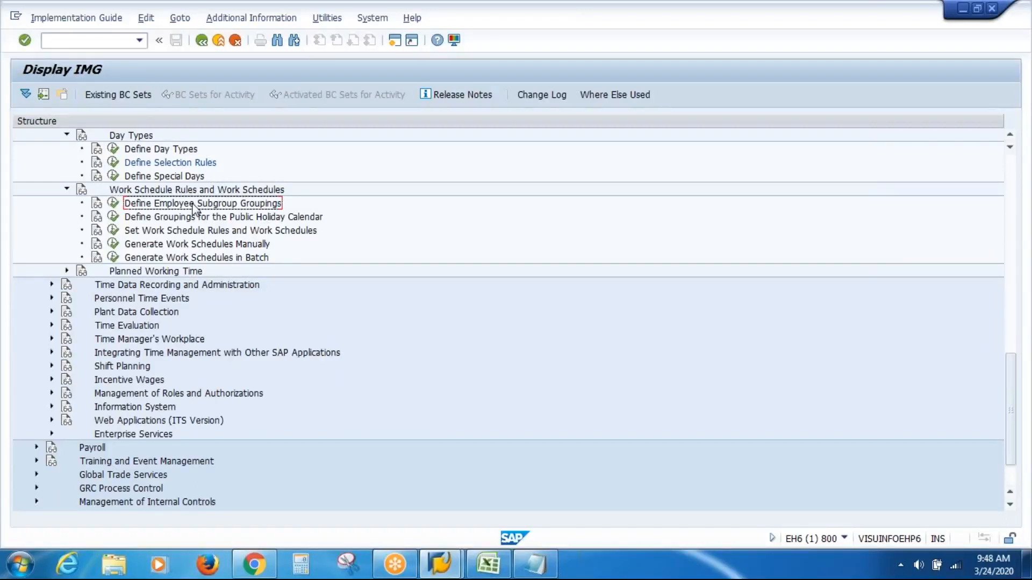
click(114, 205)
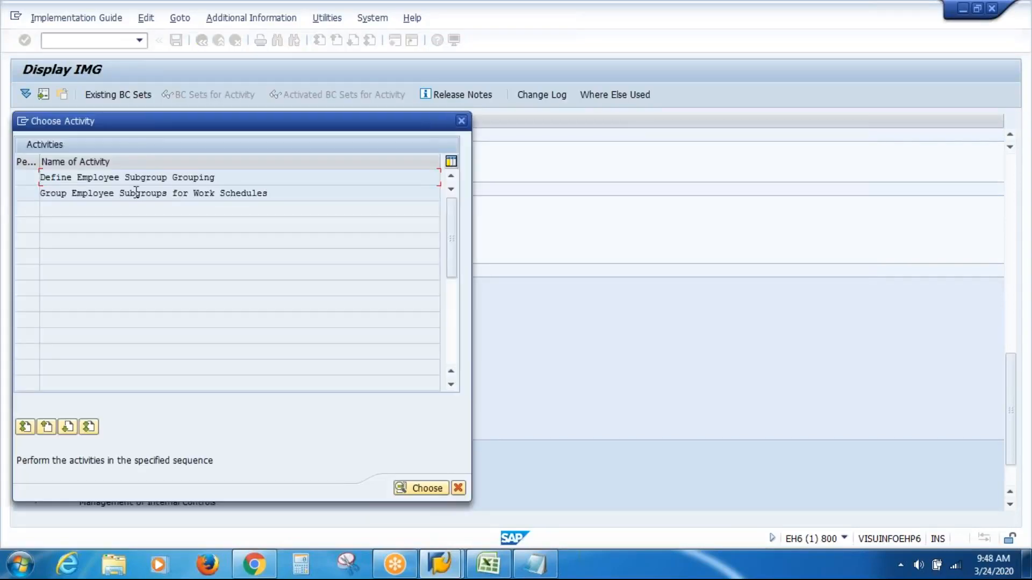
double_click(136, 197)
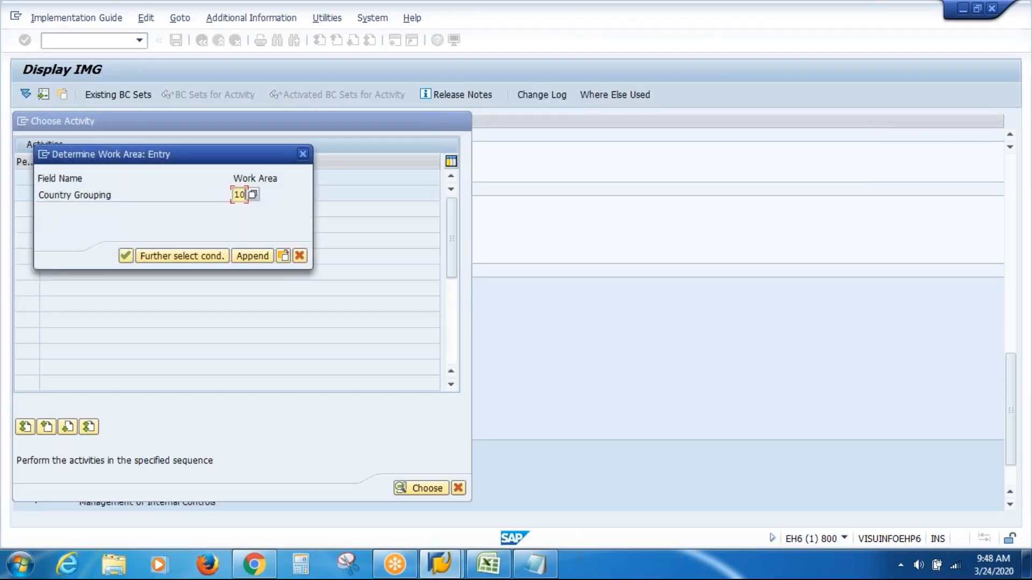
key(Return)
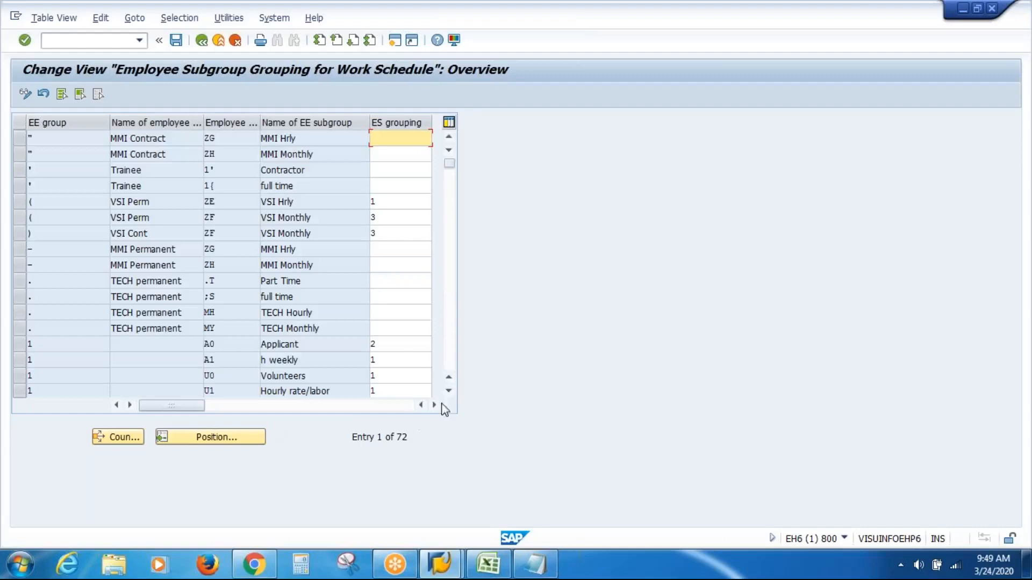
Step: Mark the four VAS Inc Cont and VAS Inc Perm rows and set ES grouping 2 for VAS Inc Cont's monthly subgroup ZM
click(450, 393)
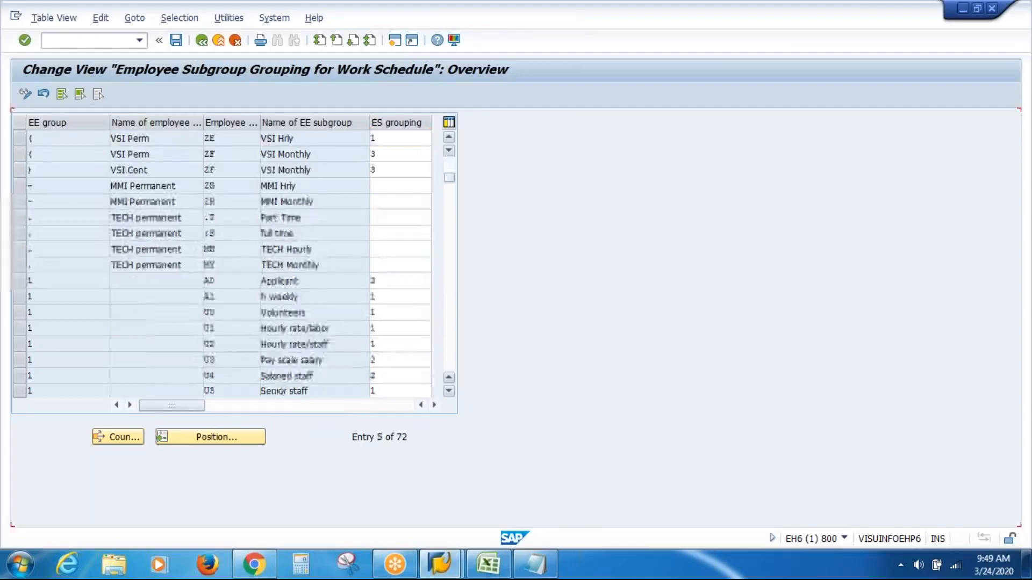
click(450, 393)
click(450, 393)
click(451, 354)
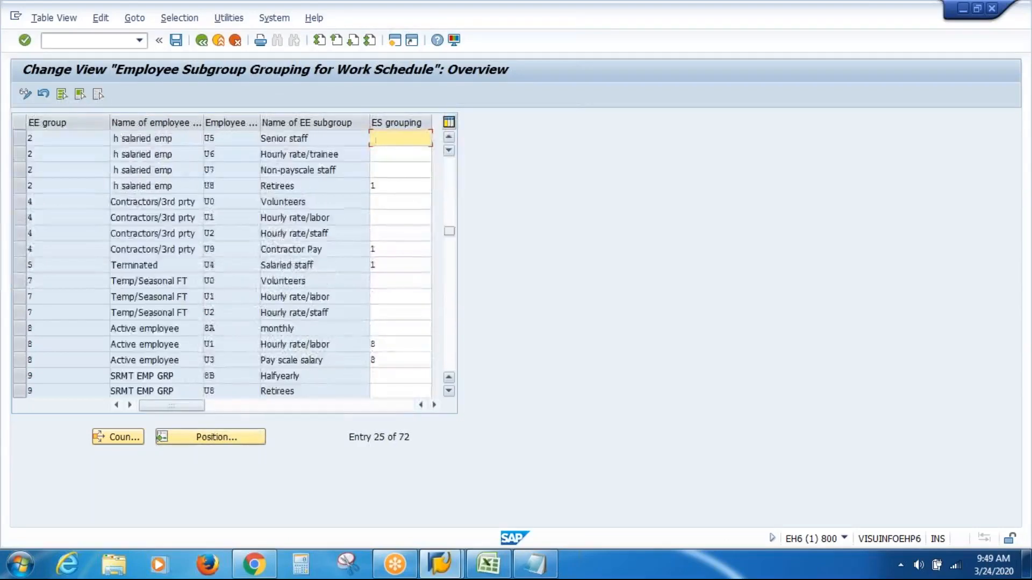
key(Page_Down)
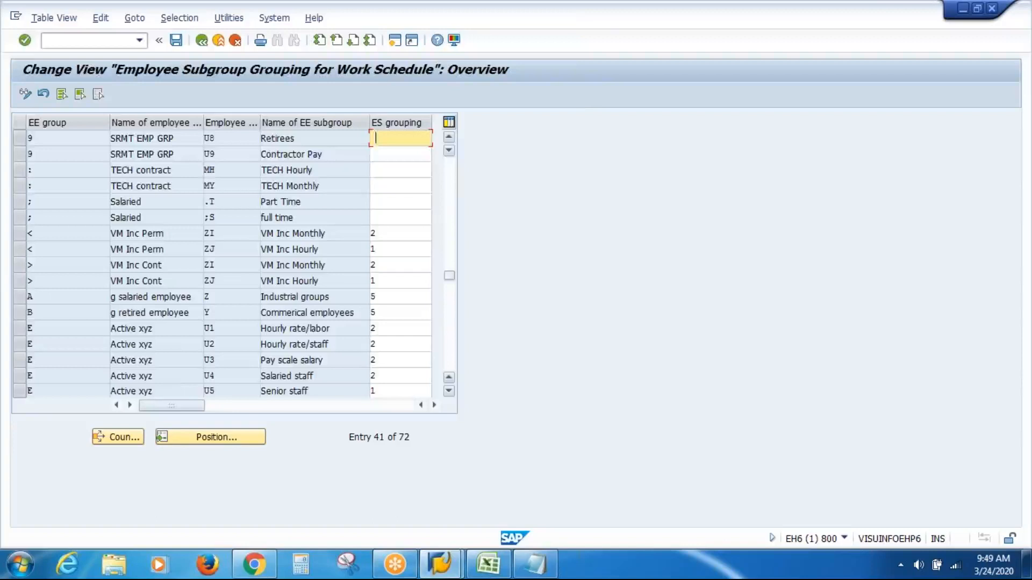
key(Page_Down)
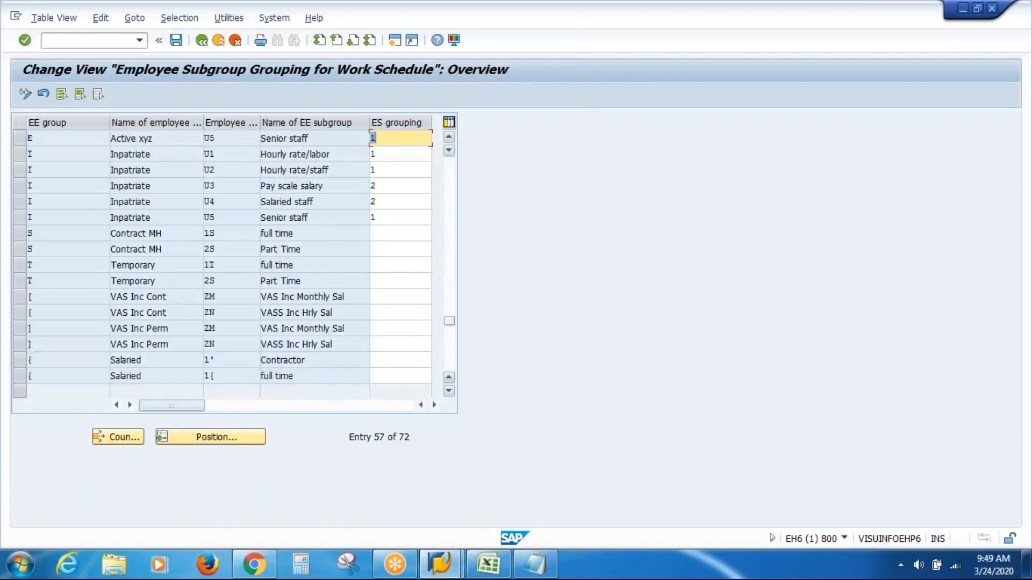
click(19, 297)
click(18, 313)
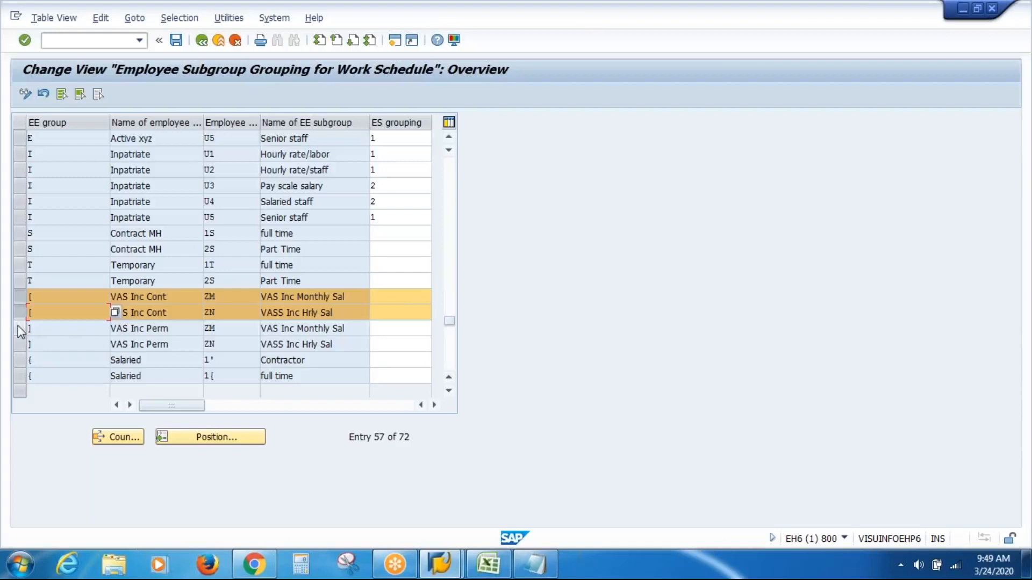
click(19, 329)
click(19, 344)
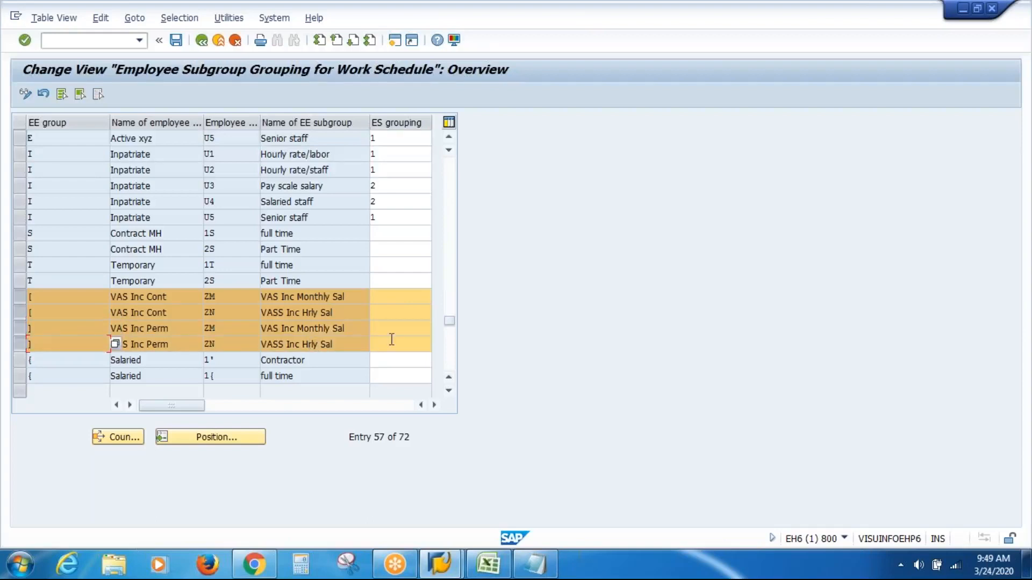
click(386, 293)
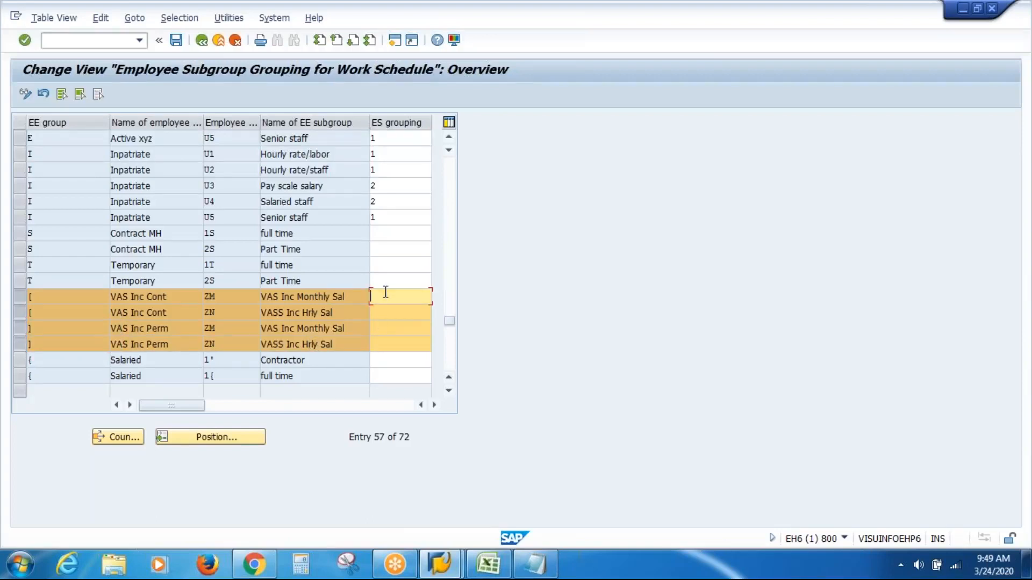
text(2)
key(Down)
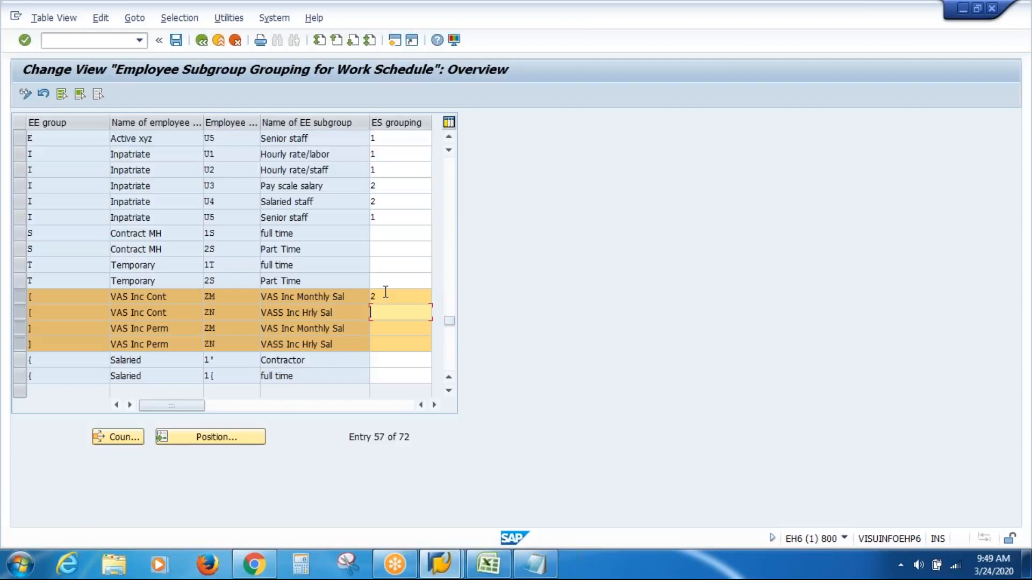
Step: Set ES grouping 1 for both VAS Inc hourly subgroups and 2 for VAS Inc Perm monthly, save, and return to the IMG
key(Down)
key(Down)
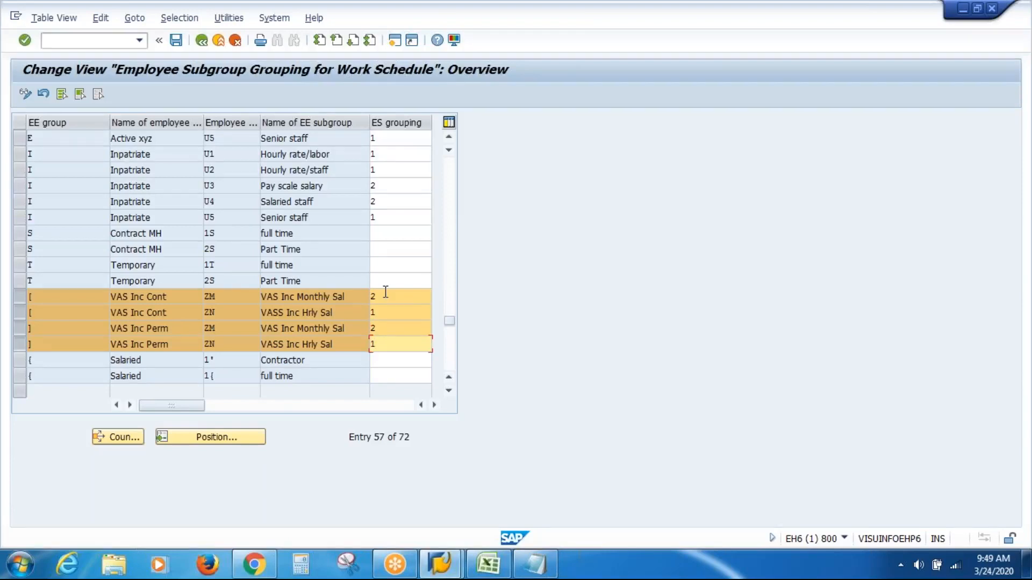
text(1)
key(Return)
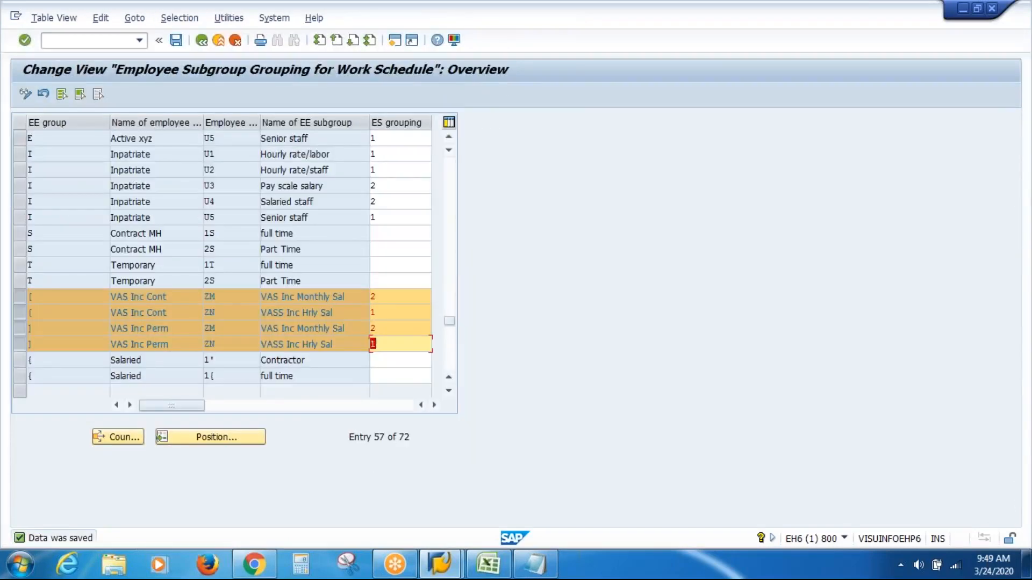
key(F3)
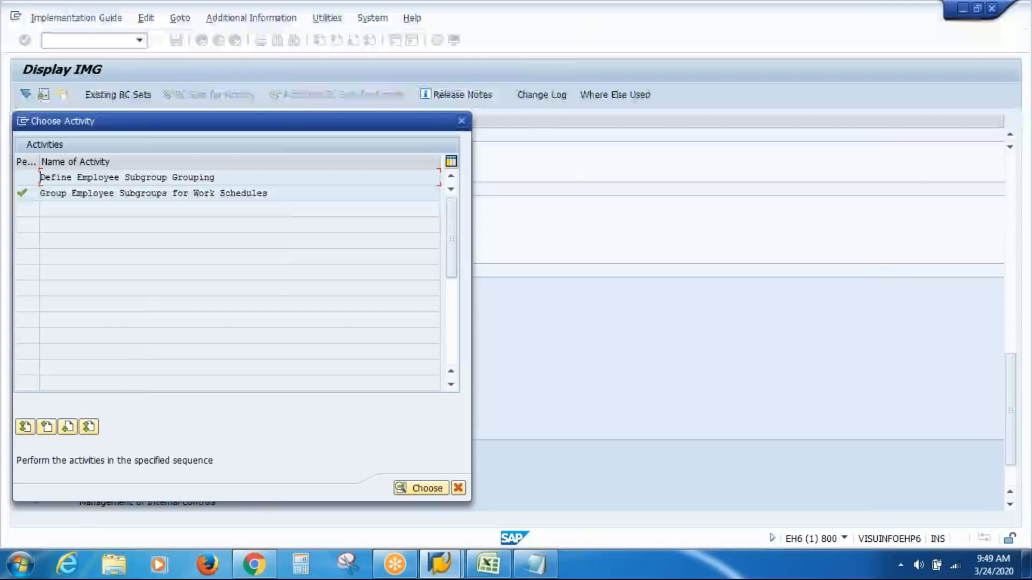
key(Escape)
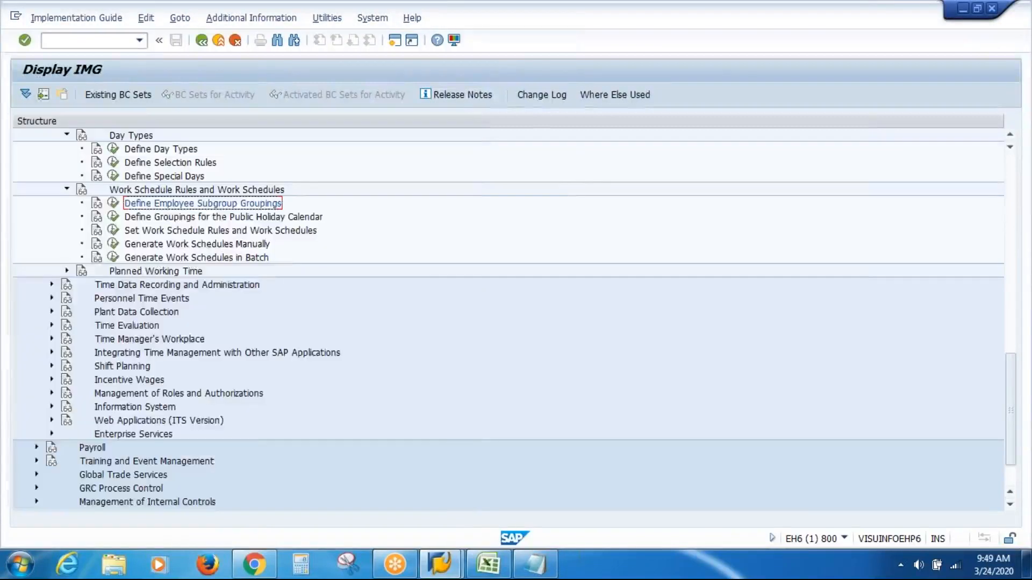
Step: Open Define Groupings for the Public Holiday Calendar to reach the assignment of personnel subareas to holiday calendars
click(184, 218)
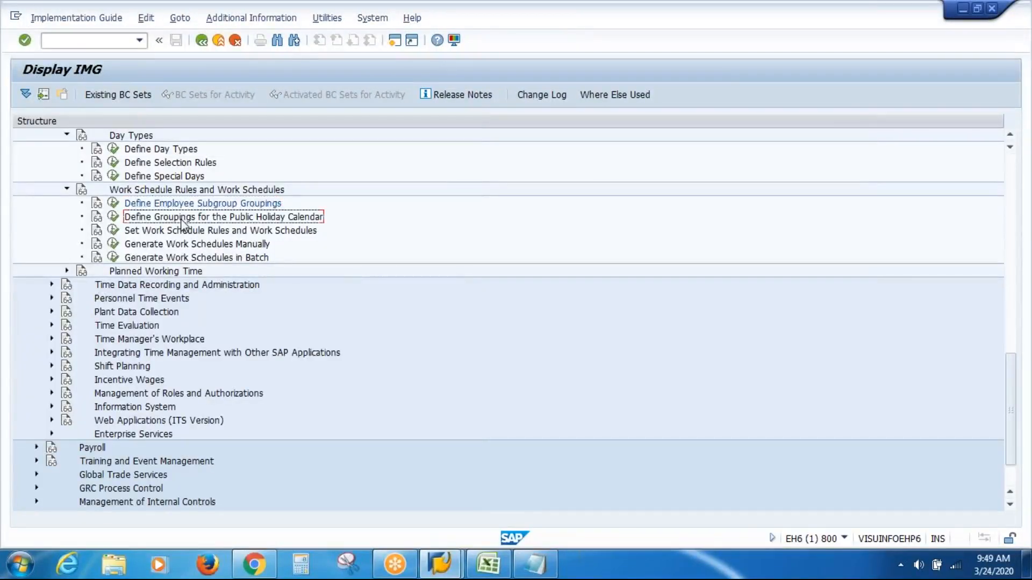
click(113, 216)
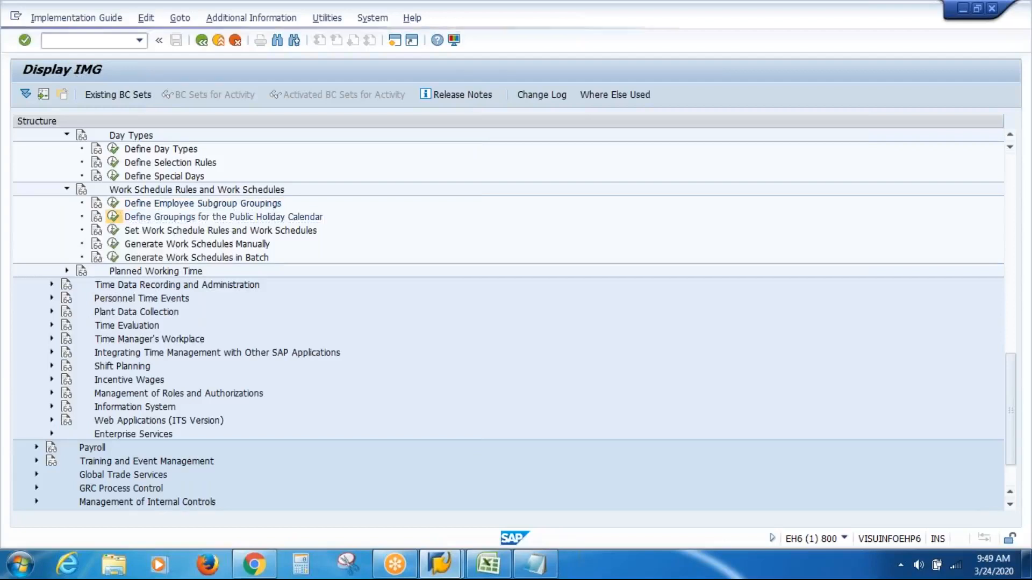
drag(273, 124, 236, 125)
click(212, 207)
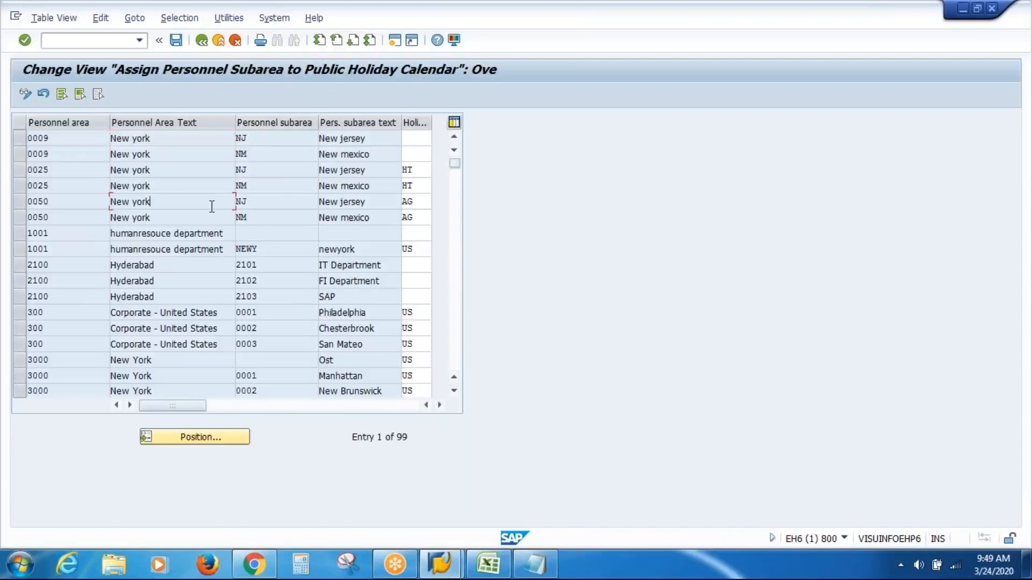
Step: Mark the four VAS Inc Atlanta and VAS Inc Dallas subarea rows in the public holiday calendar assignment
key(Page_Down)
key(Page_Down)
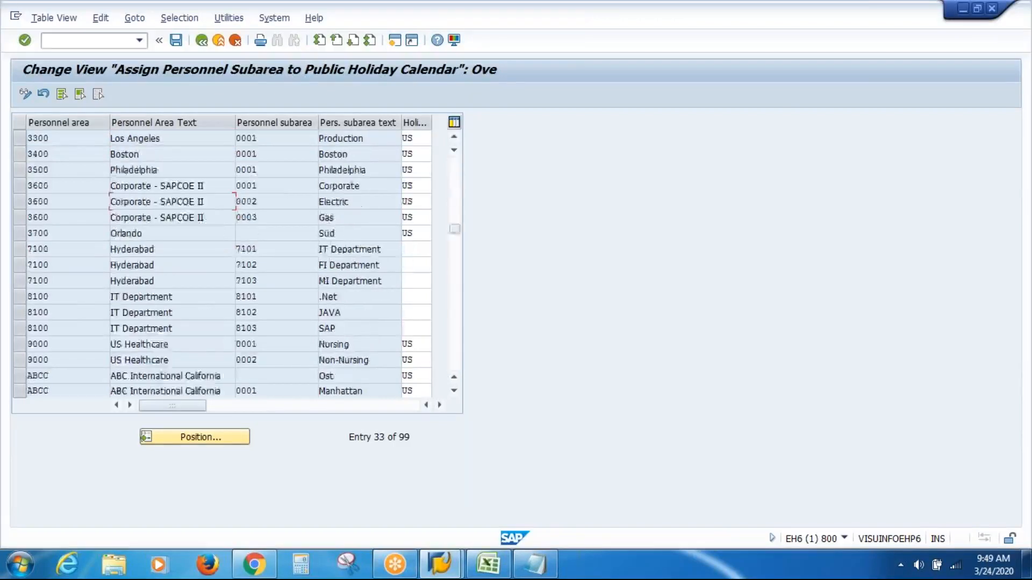
key(Page_Down)
key(Page_Down)
key(Page_Down)
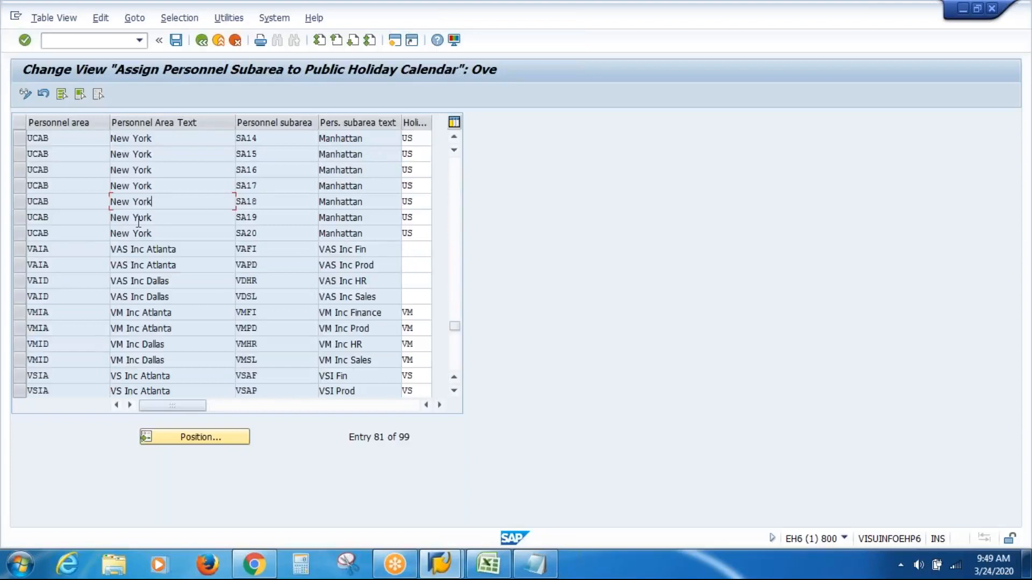
click(16, 250)
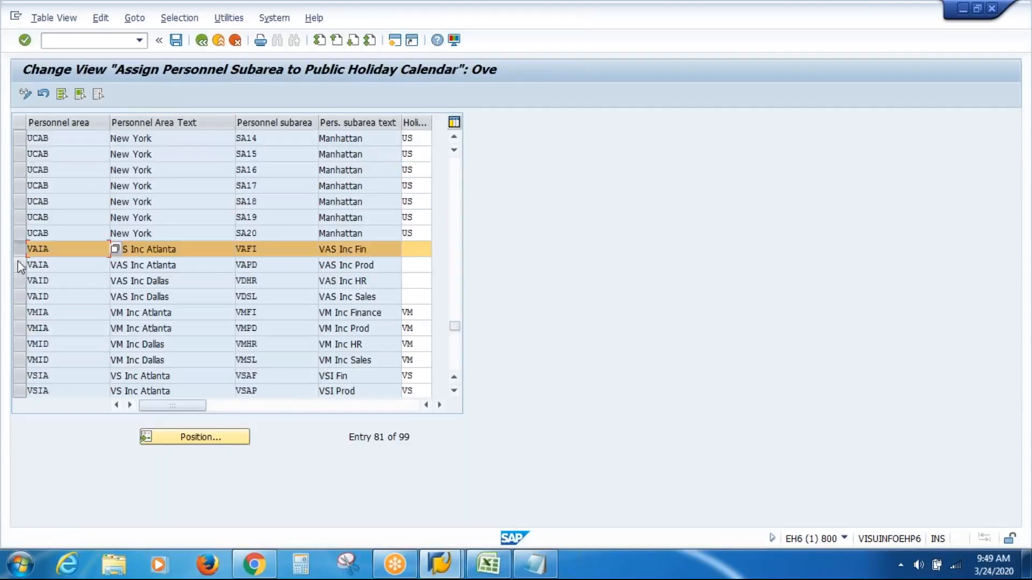
click(17, 264)
click(17, 279)
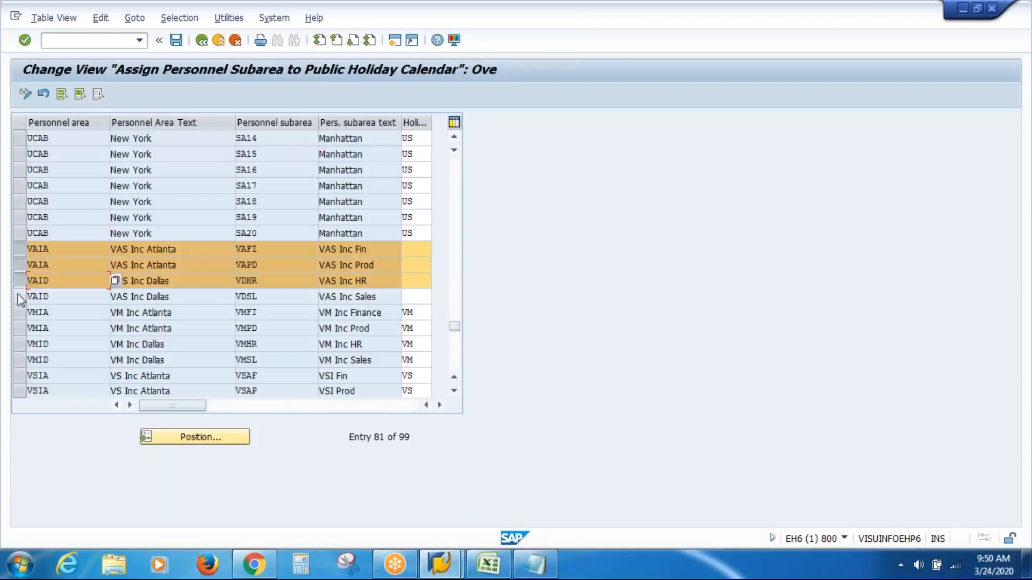
click(17, 295)
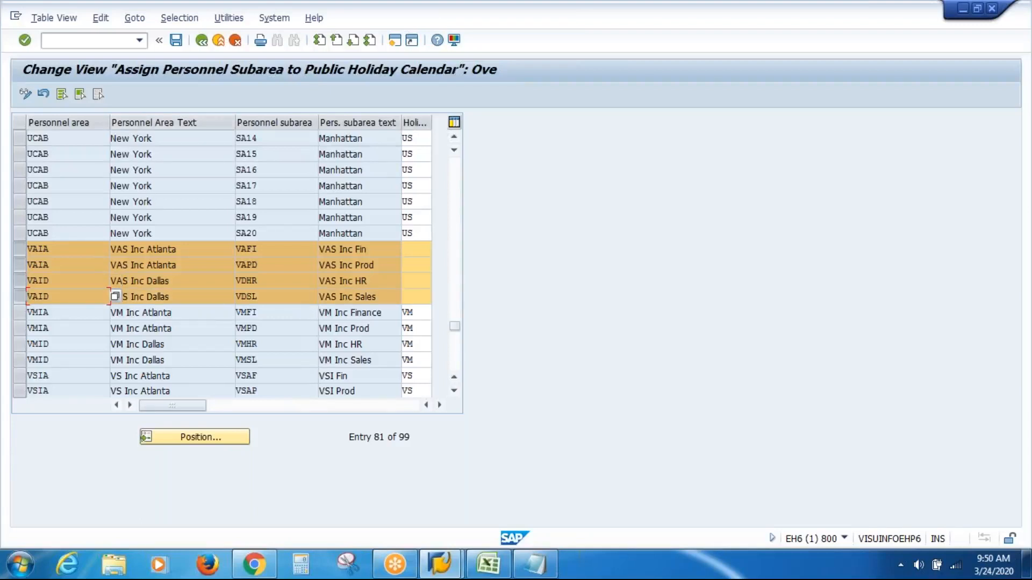
Step: Assign the VAS Inc Holiday Calendar (VA) to the VAS Inc Fin subarea, choosing it from the list of possible calendars
click(415, 253)
click(438, 250)
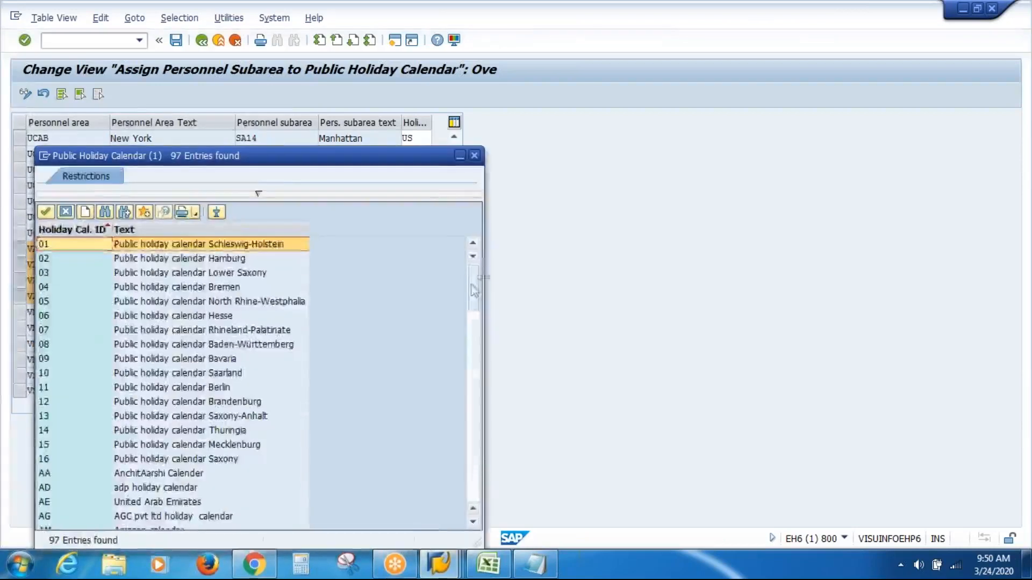
scroll(457, 483, down, 20)
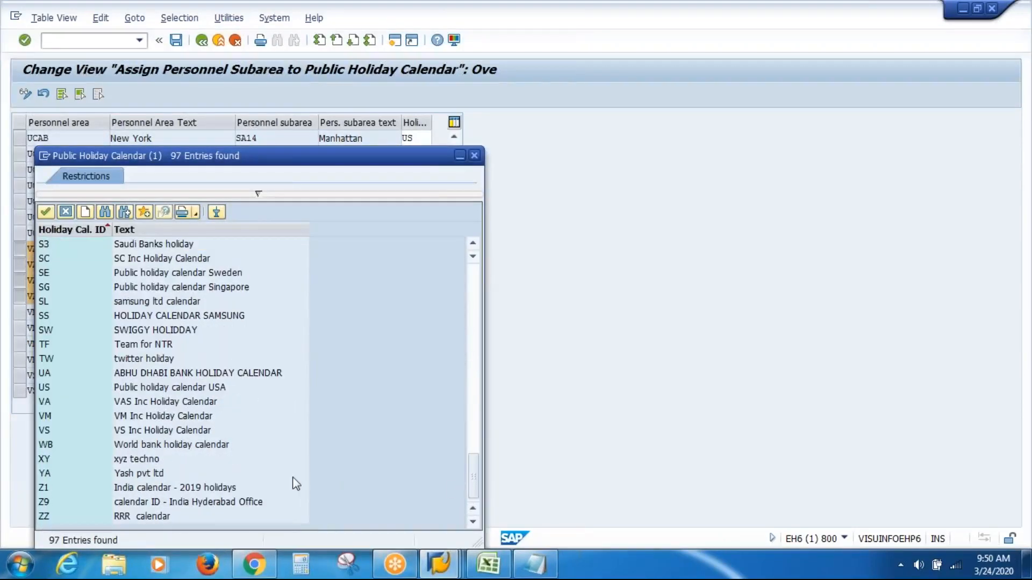
click(150, 401)
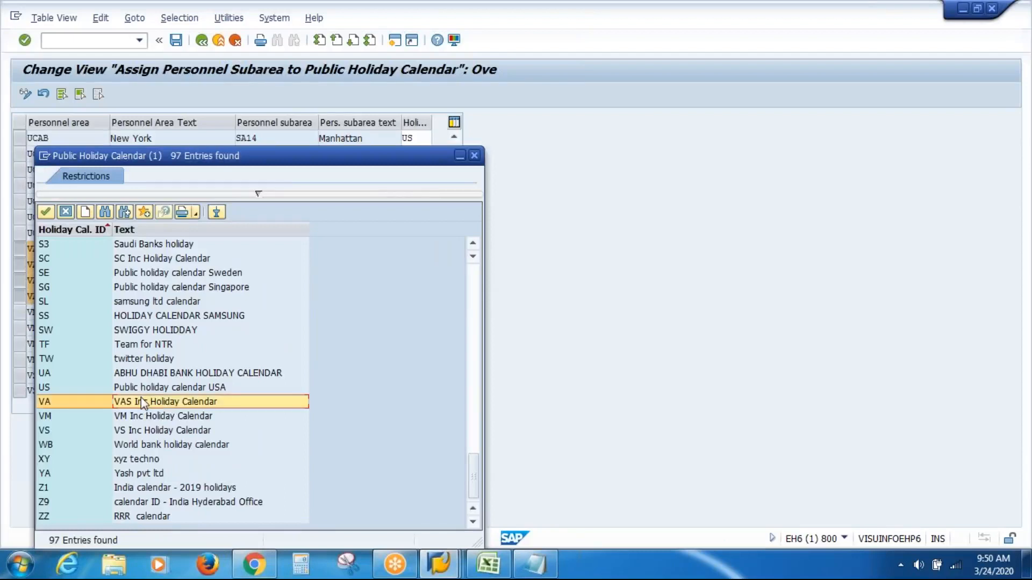
double_click(141, 401)
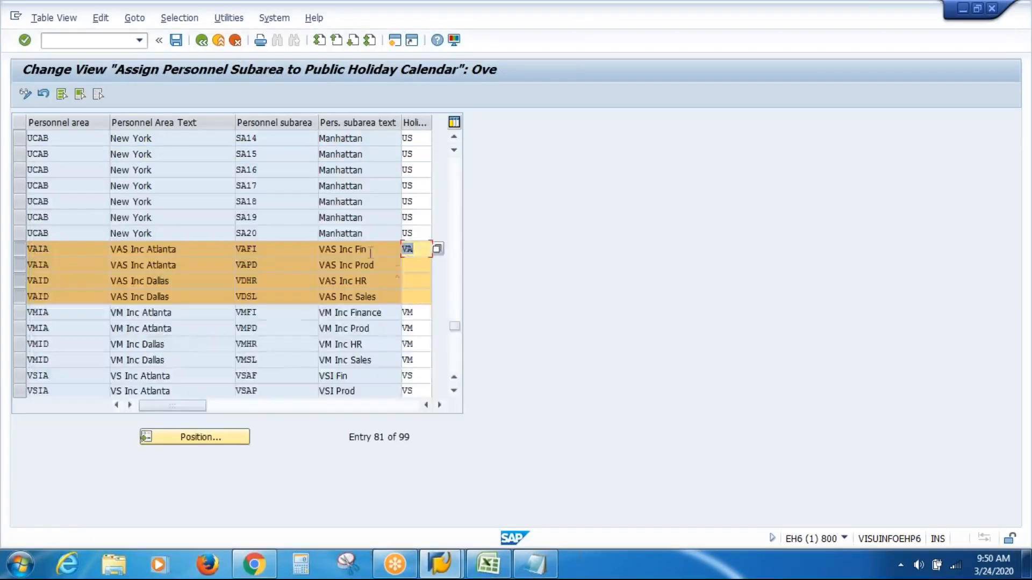
Step: Set holiday calendar VA for the VAS Inc Prod, VAS Inc HR and VAS Inc Sales subareas
click(424, 270)
text(VA)
key(Down)
text(VA)
key(Down)
text(VA)
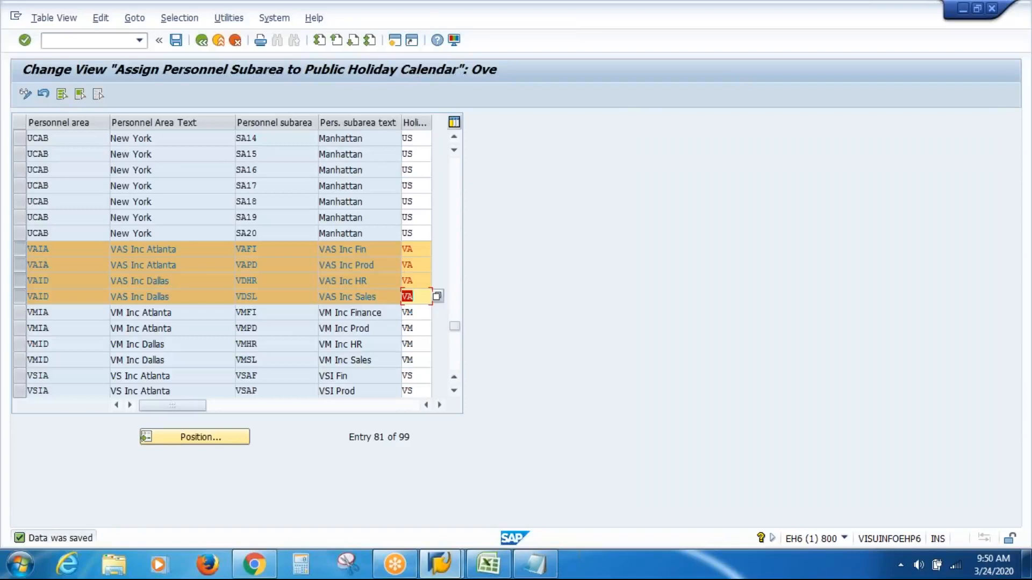
Step: Save the holiday calendar assignments for the VAS Inc subareas and return to the IMG
click(209, 246)
click(420, 247)
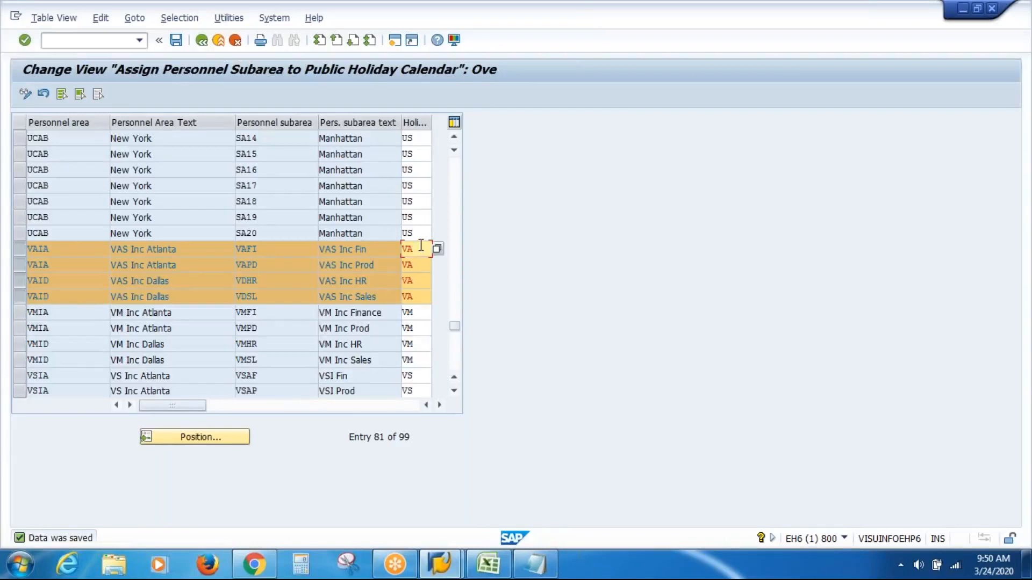
click(418, 282)
click(424, 250)
click(424, 266)
click(176, 42)
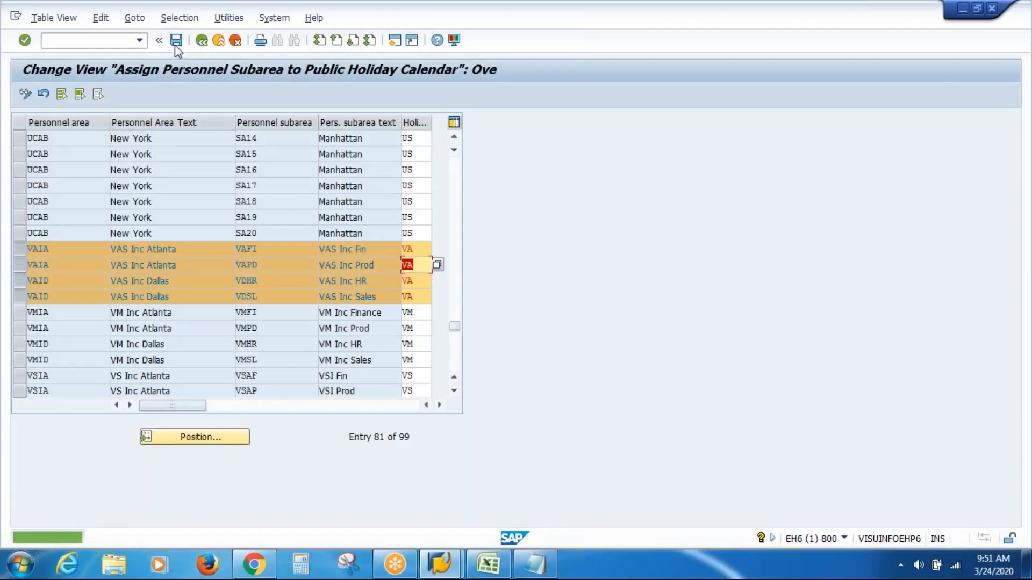
click(201, 41)
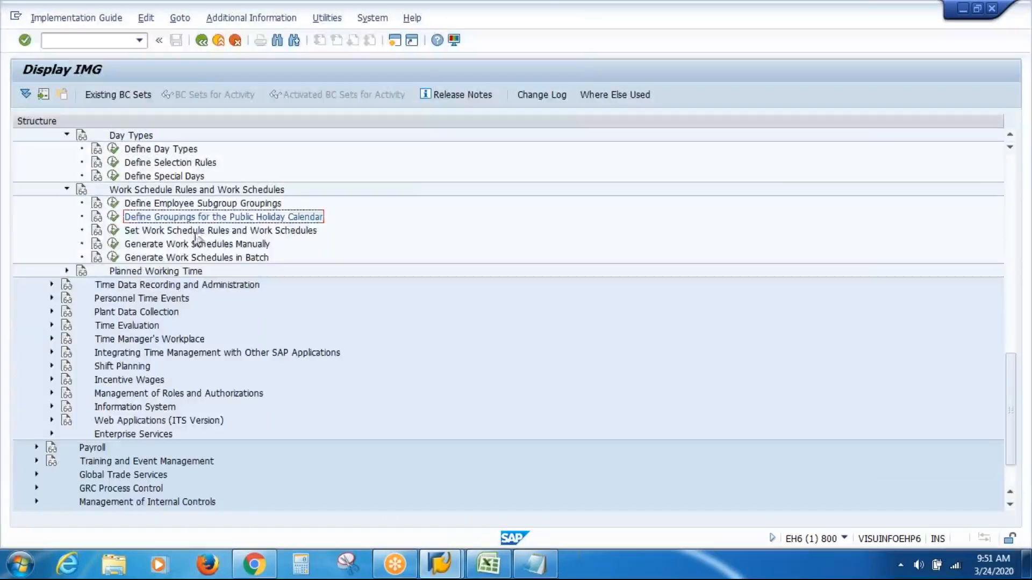
Step: Open Set Work Schedule Rules and Work Schedules and start a new work schedule rule entry
click(198, 231)
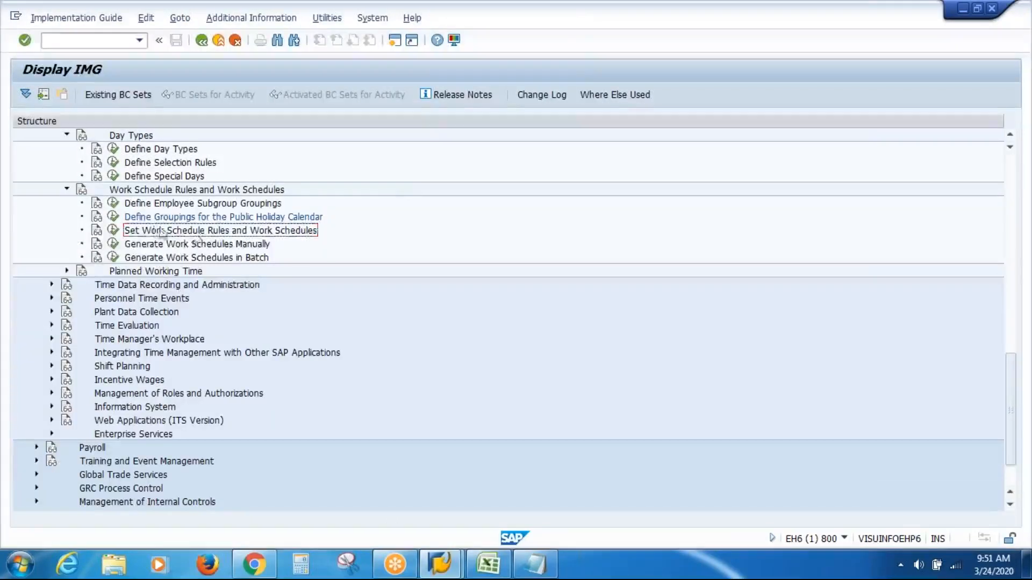
click(114, 231)
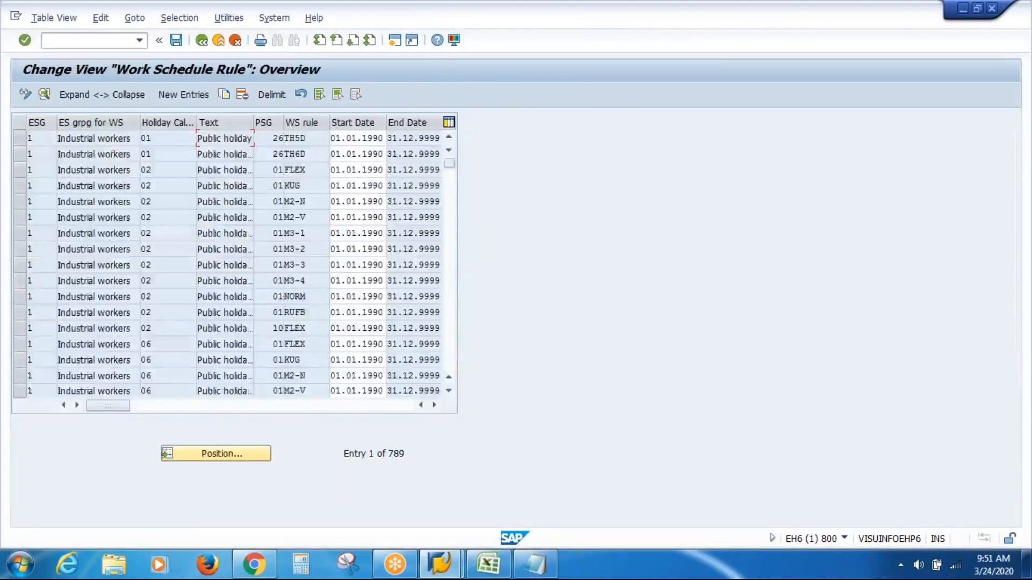
click(189, 97)
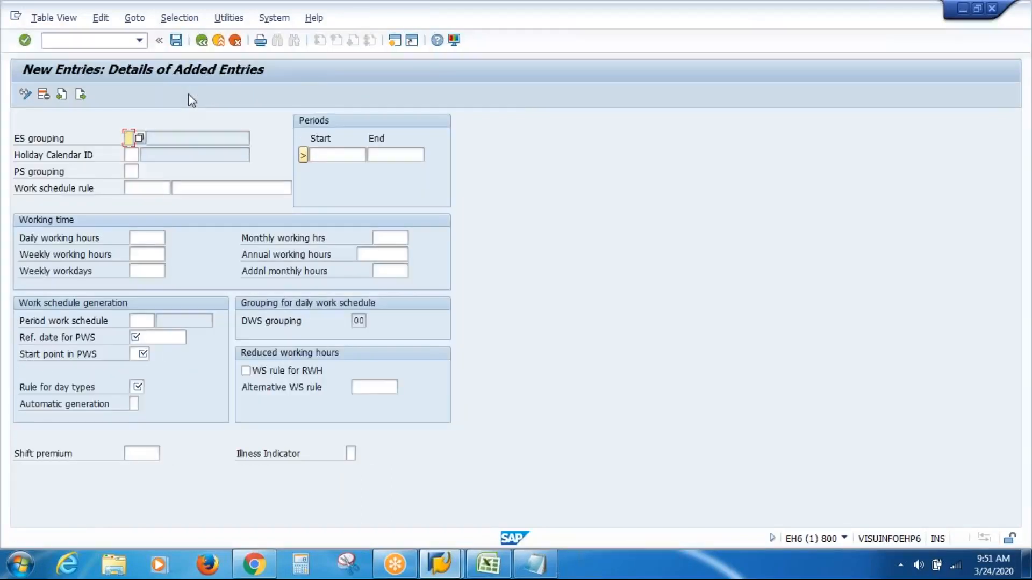
Step: Enter ES grouping 2, holiday calendar ID VA and PS grouping 02 for the new work schedule rule
text(2)
key(Tab)
key(Down)
key(Return)
key(Tab)
key(Down)
key(Return)
key(Tab)
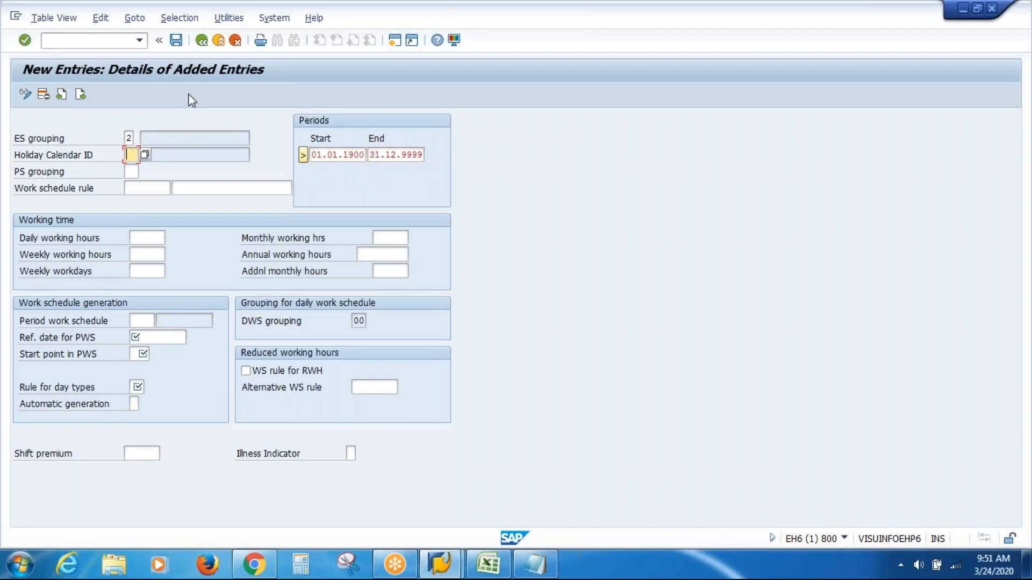
text(VA)
key(Tab)
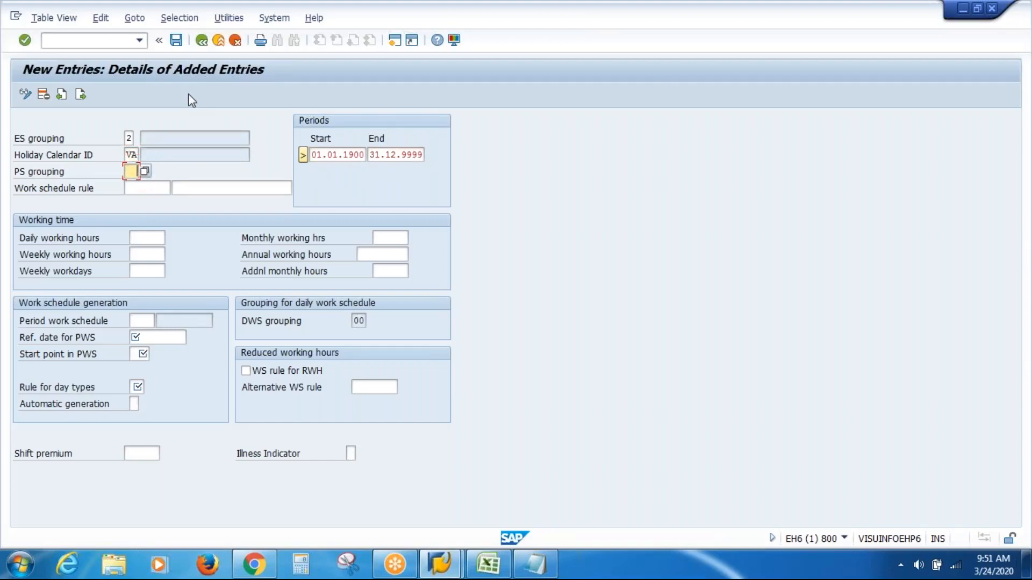
text(02)
key(Tab)
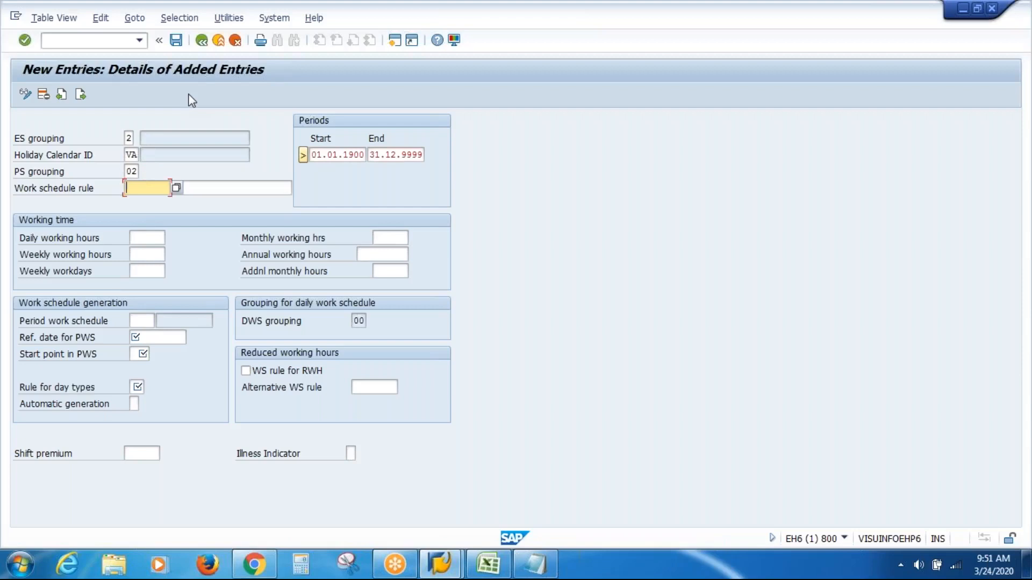
Step: Name the work schedule rule VASIWSR with the description "VAS Inc WSR"
text(VASIWSR)
key(Tab)
text(VAS Inc WSR)
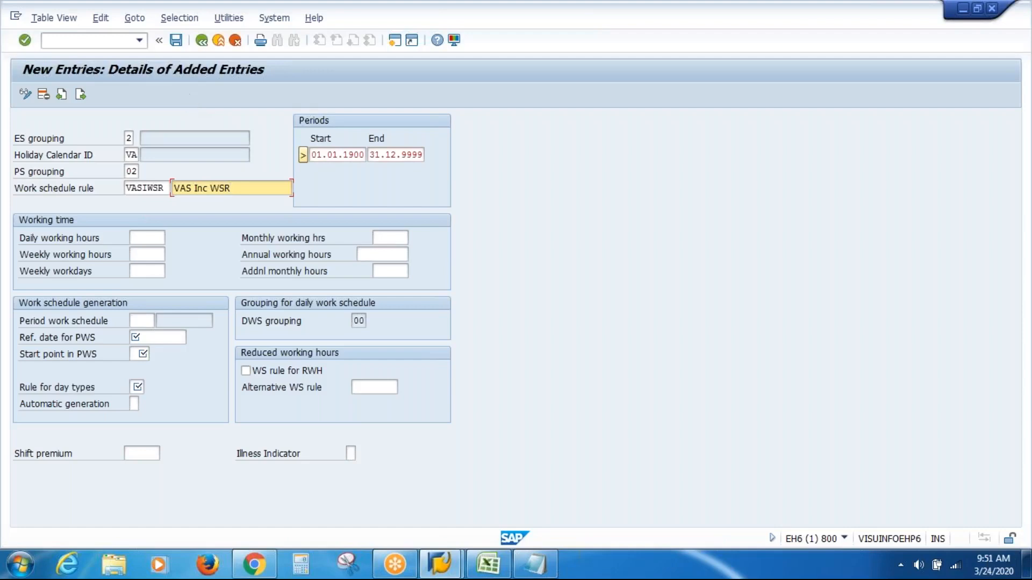
Step: Set the rule's working time to 9 daily hours, 45 weekly hours and 5 weekly workdays
click(155, 239)
text(9)
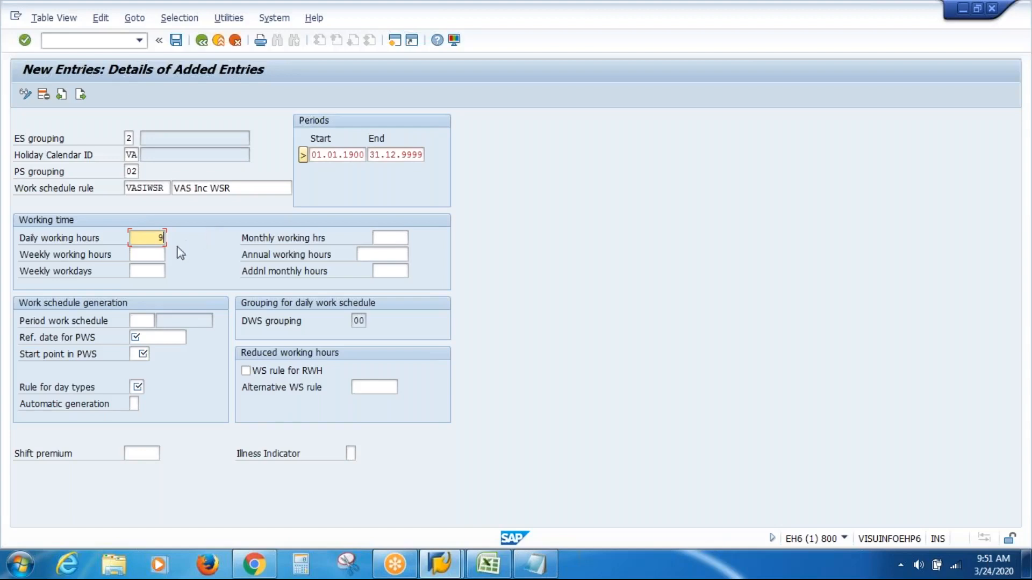
click(157, 254)
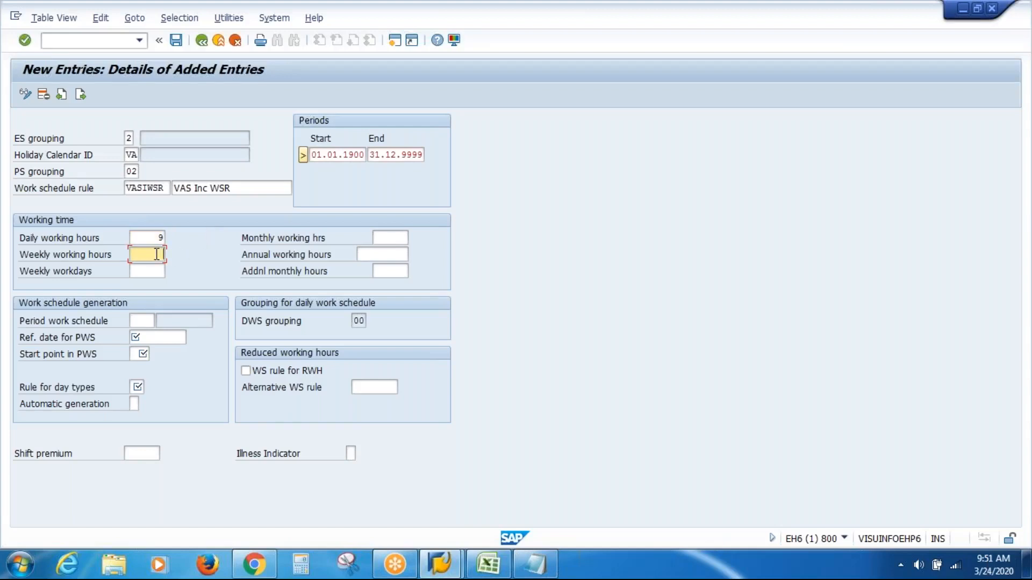
text(45)
click(157, 276)
text(5)
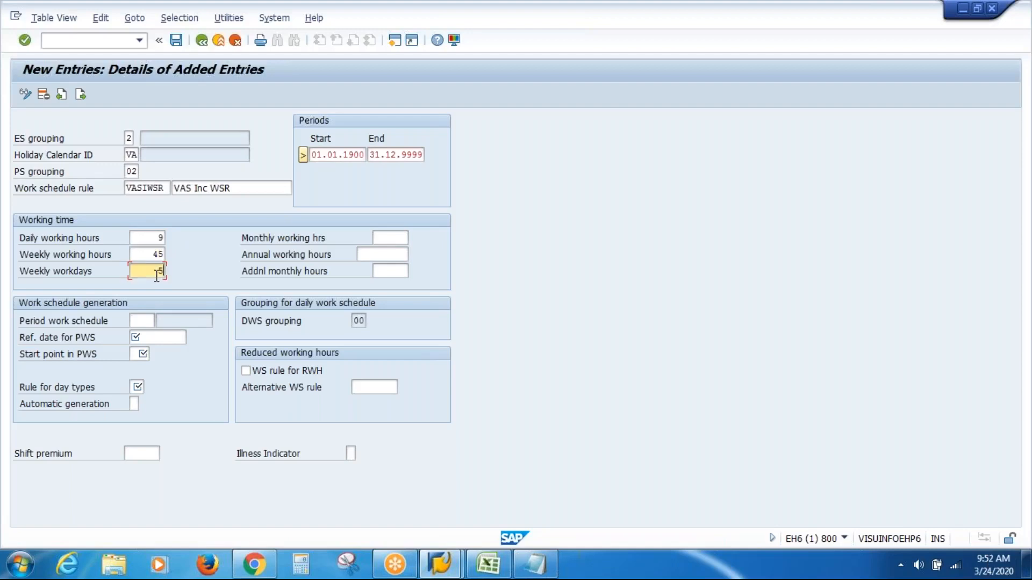
Step: Set the rule's monthly working hours to 198 and its annual working hours to 2040
click(402, 236)
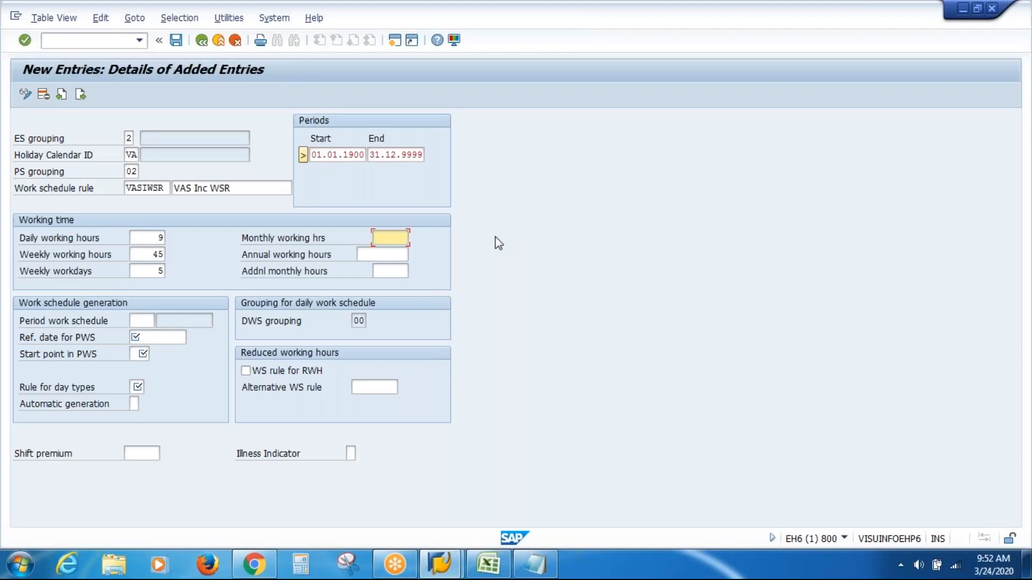
text(198)
click(396, 254)
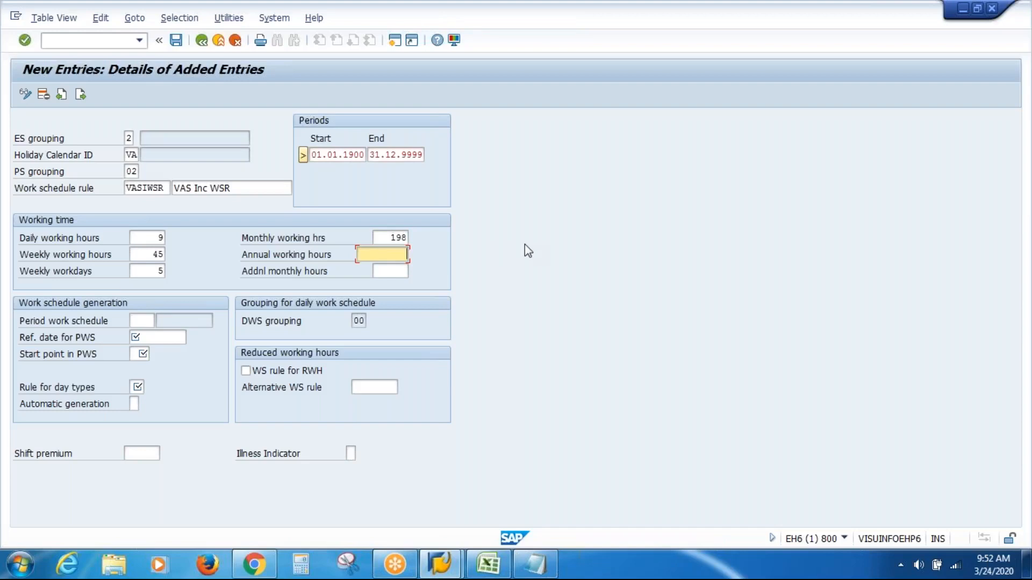
text(2040)
Step: Set the period work schedule to VASP and select rule 14 for day types
click(139, 319)
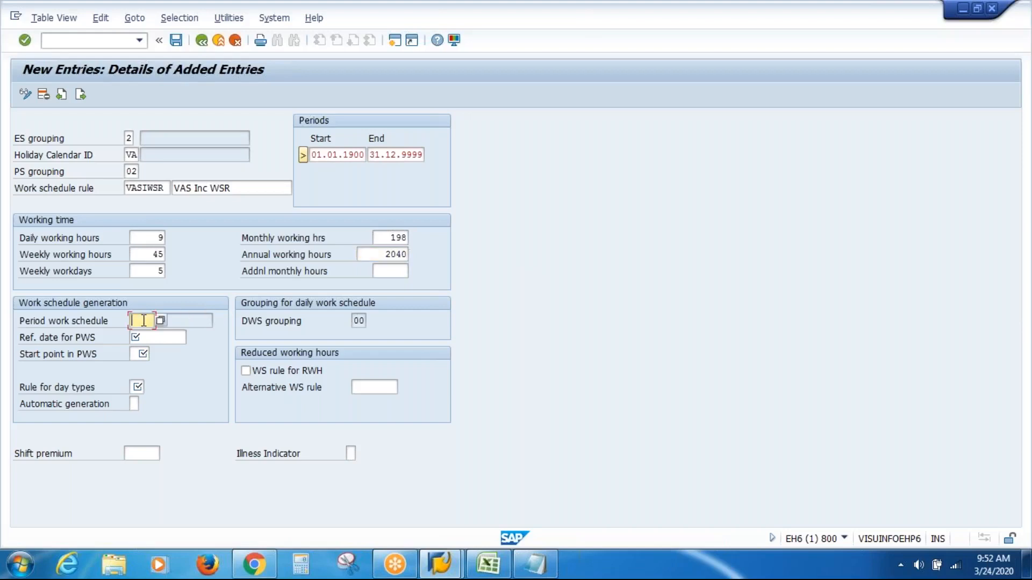
text(V)
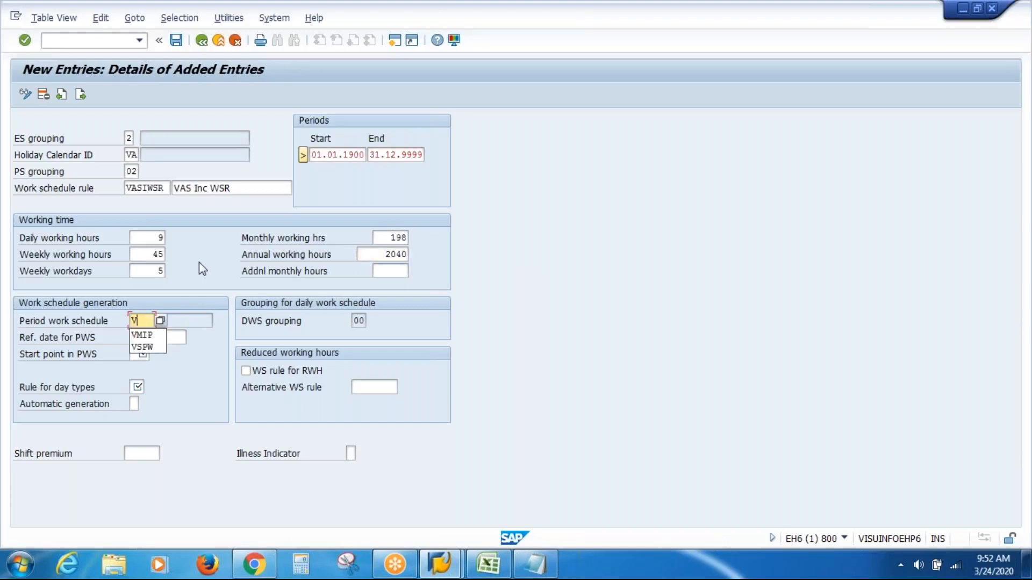
text(ASP)
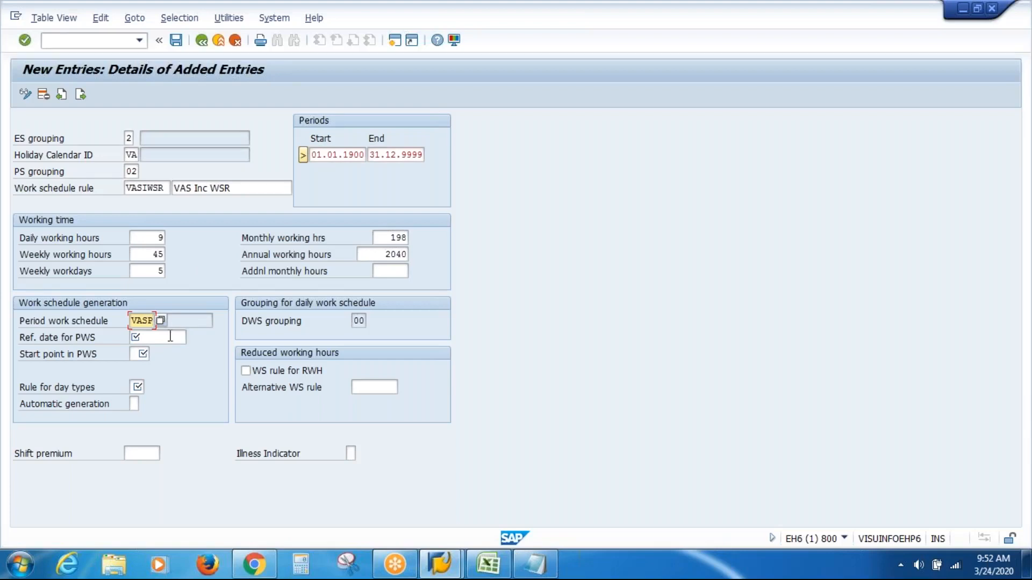
click(137, 387)
click(151, 388)
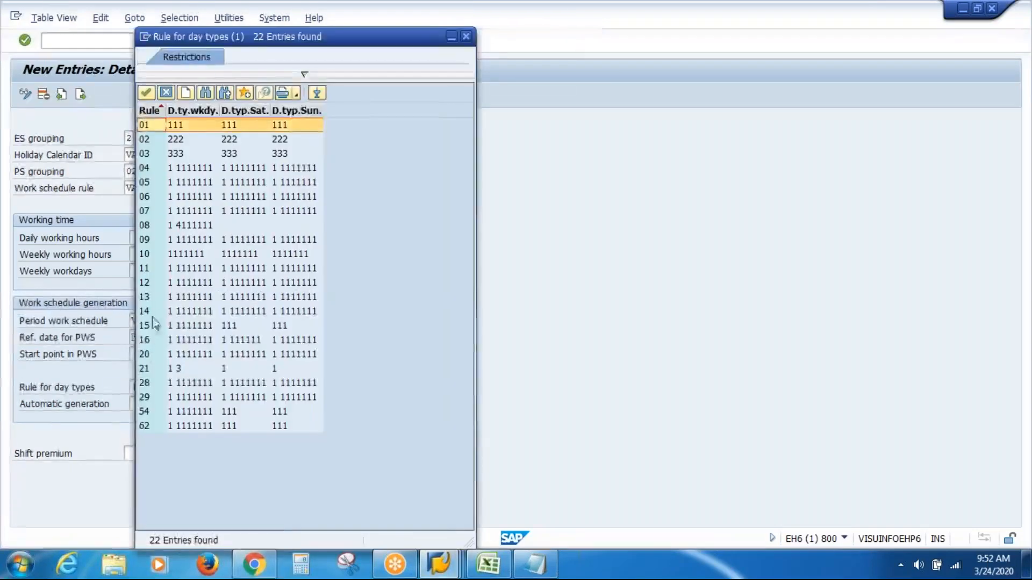
double_click(153, 311)
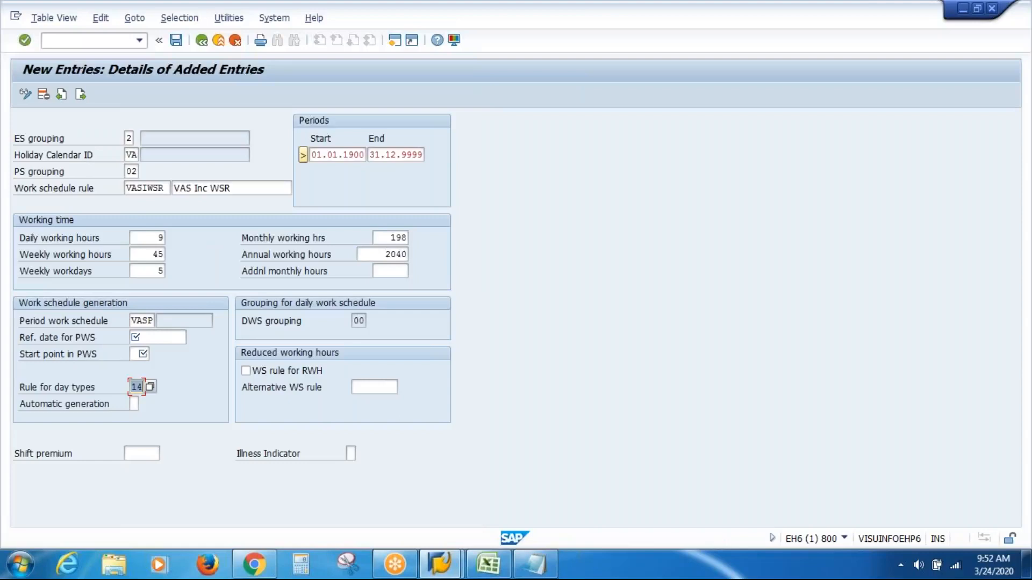
Step: Open the calendar for the period work schedule's reference date and move it clear of the work schedule generation fields
click(167, 339)
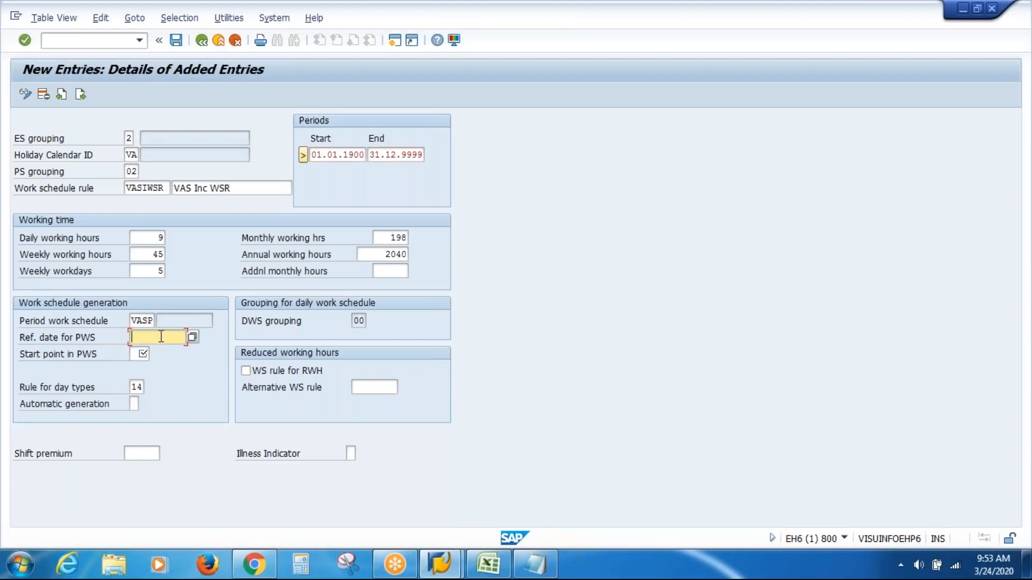
click(192, 337)
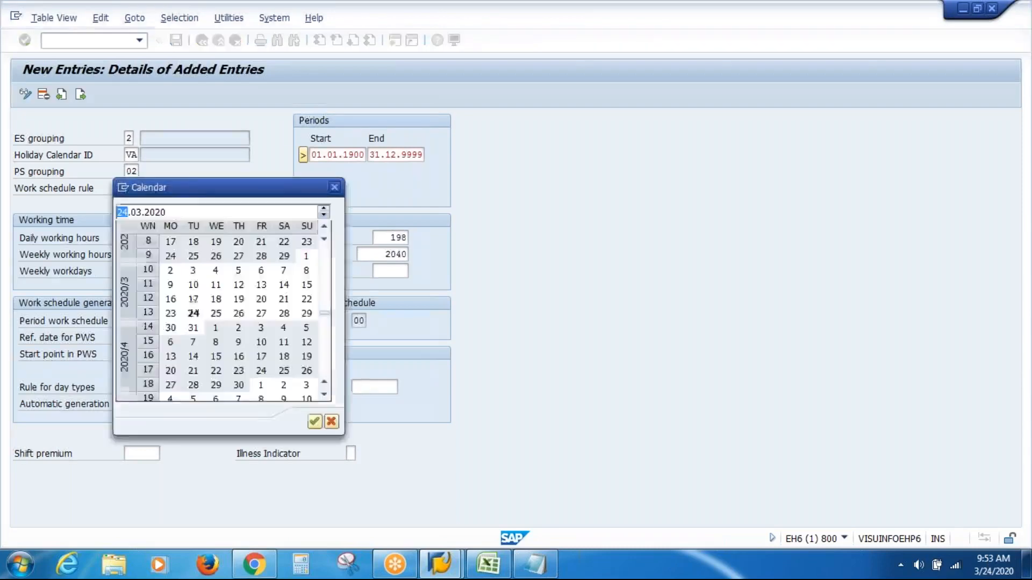
drag(235, 196, 428, 194)
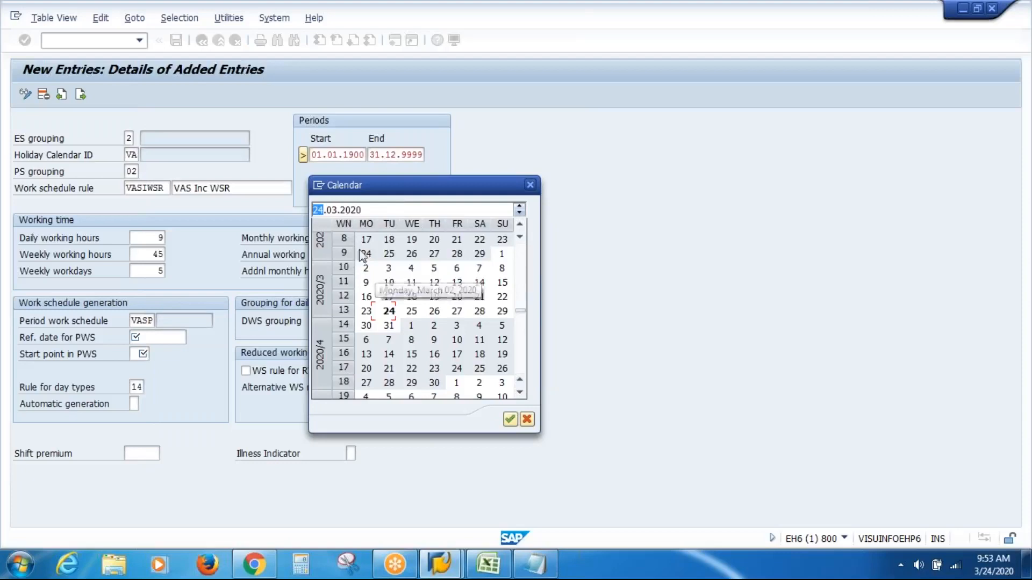
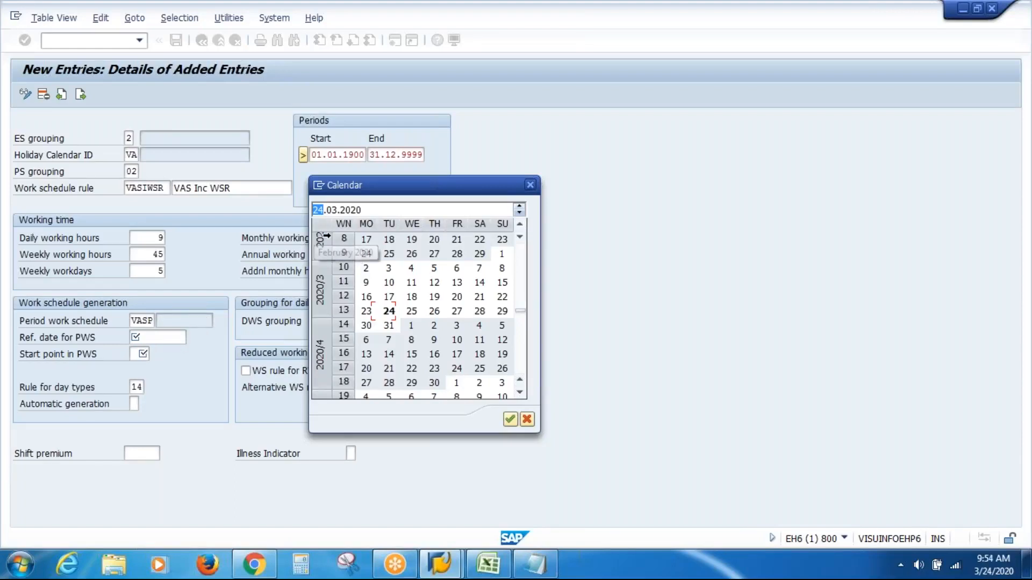
Step: Save work schedule rule VASIWSR with reference date 19.02.2020 and start point 003 in the period work schedule
double_click(413, 246)
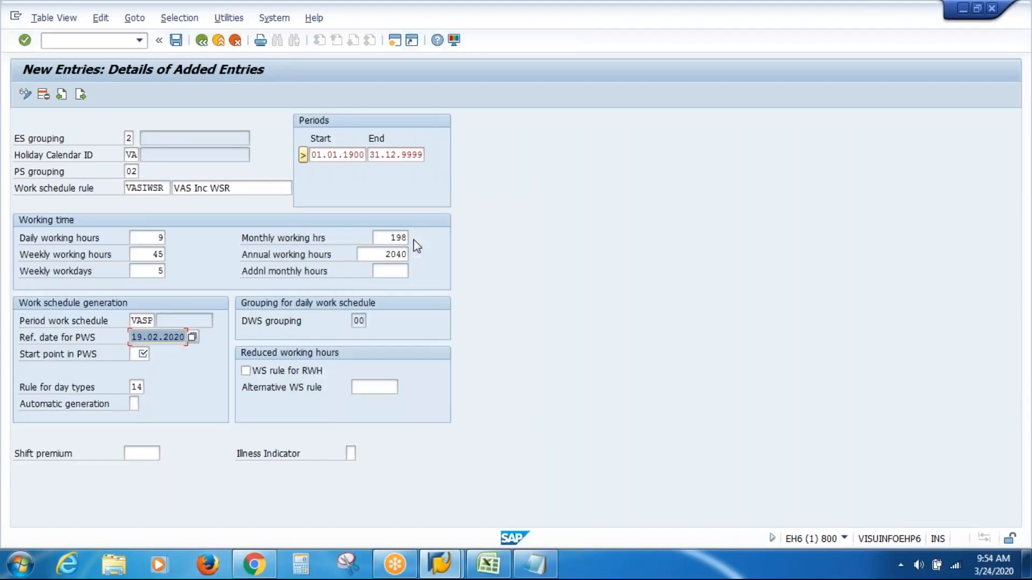
click(144, 355)
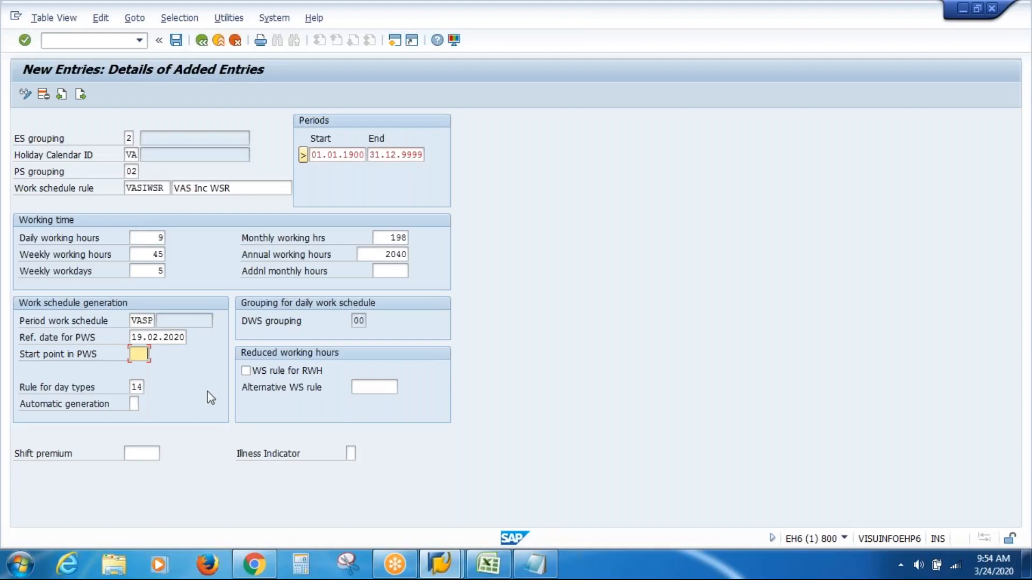
text(003)
key(Return)
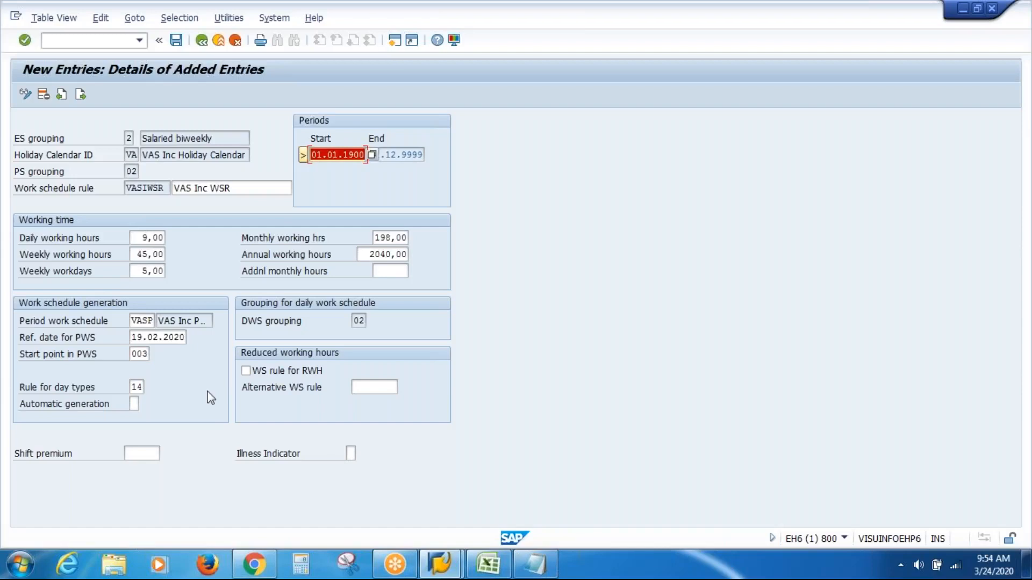
key(ctrl+s)
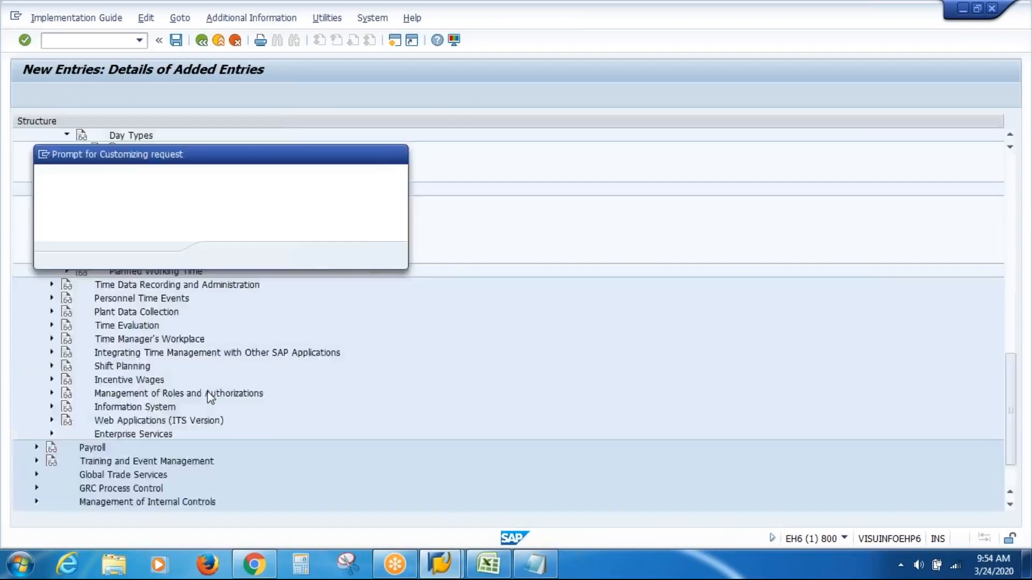
key(Return)
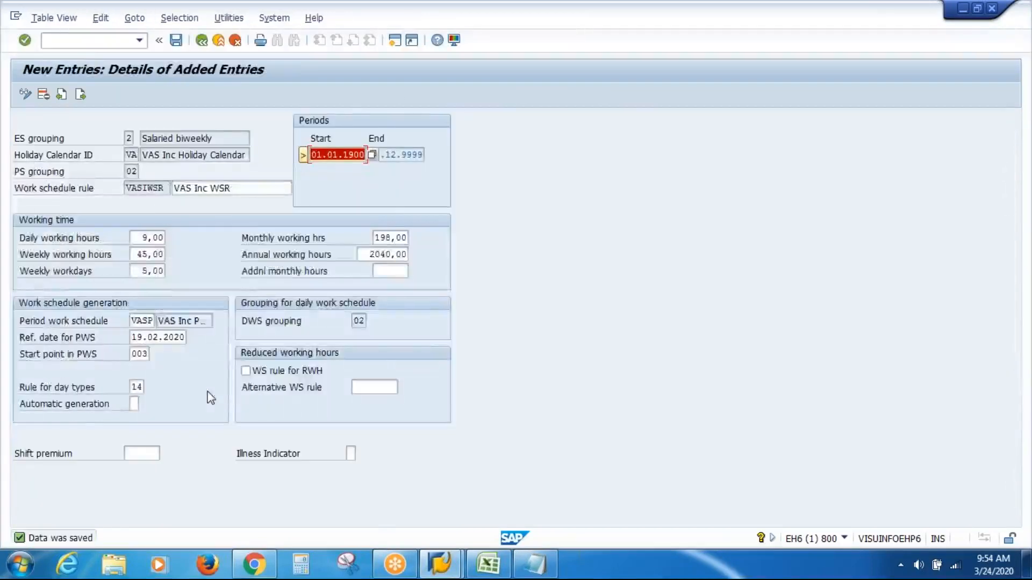
Step: Leave the customizing screens and open HR master data maintenance with transaction PA30
key(F3)
key(F3)
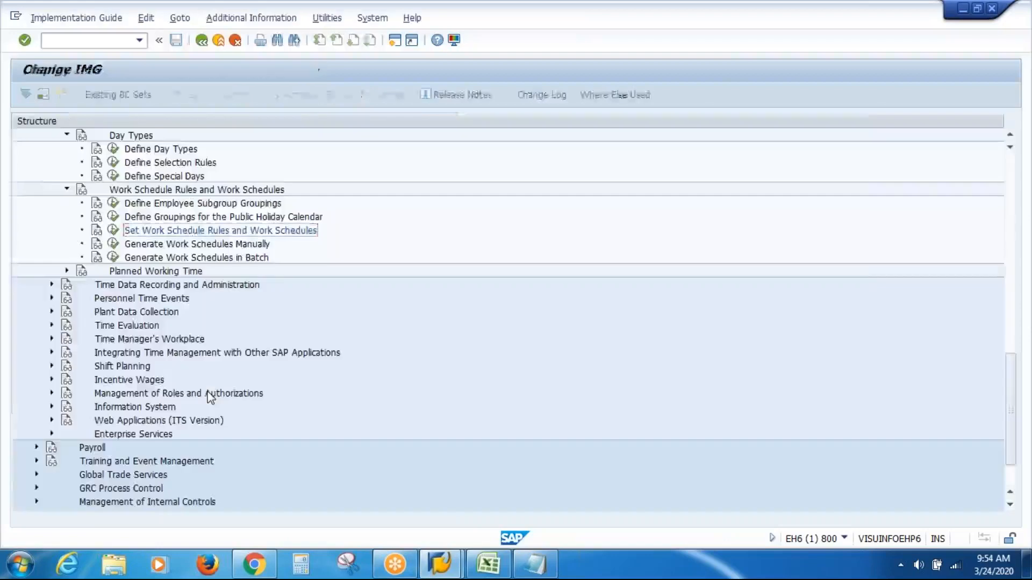
key(F3)
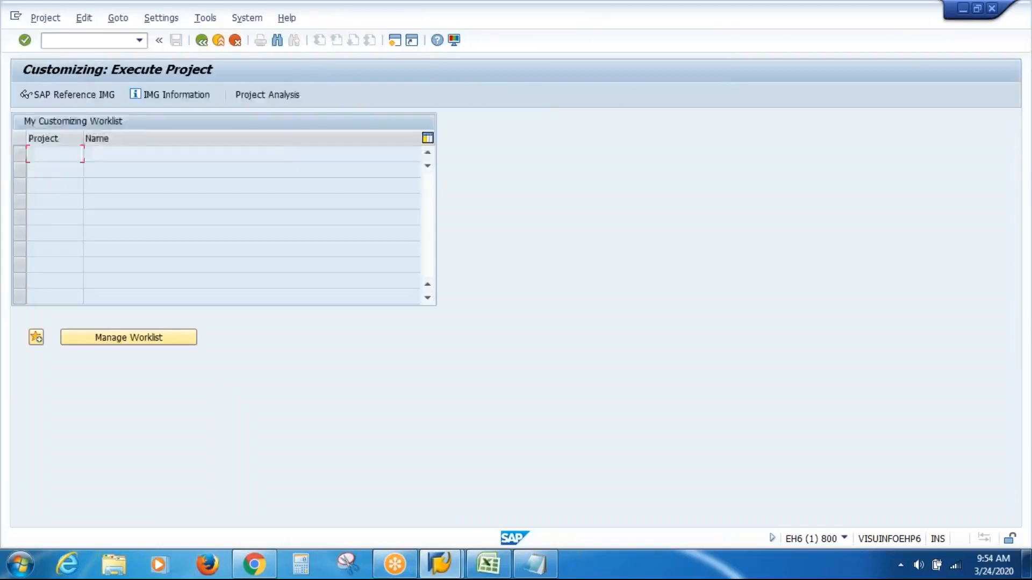
key(F3)
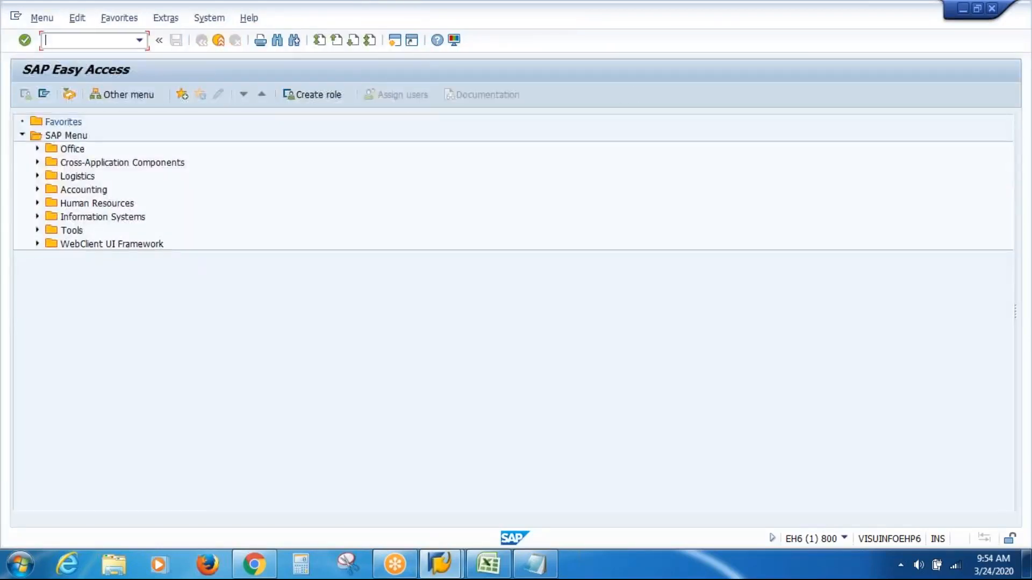
text(PA30)
key(Return)
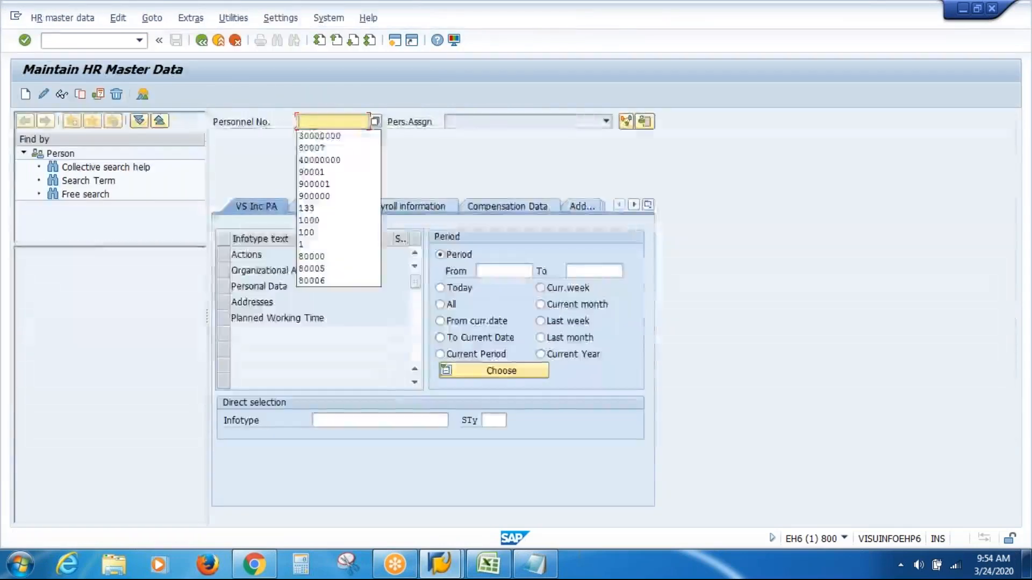
Step: Load the master data of the VAS Inc Atlanta employee by choosing the personnel number from the previously entered ones
key(Down)
key(Down)
key(Down)
key(Down)
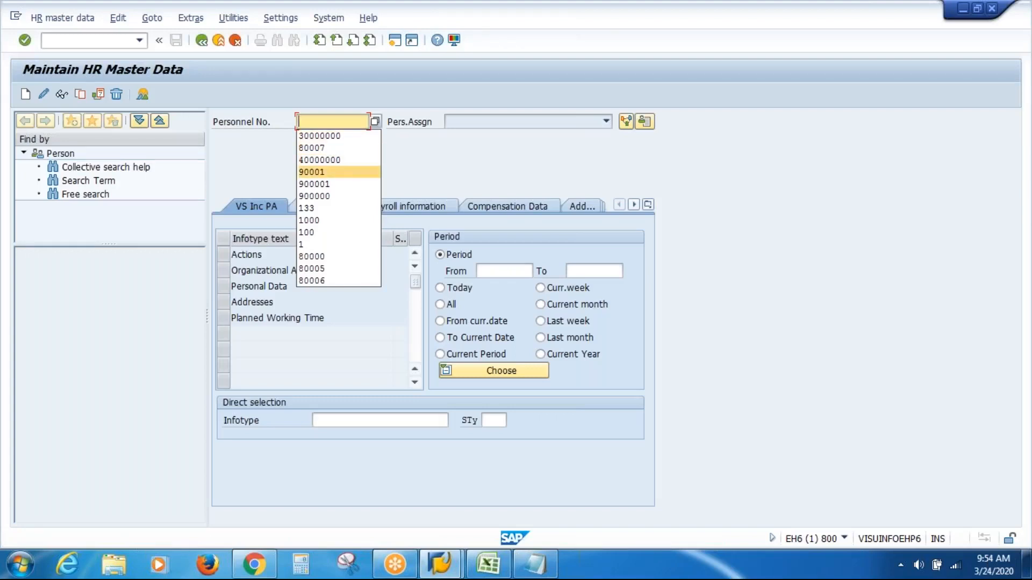
key(Up)
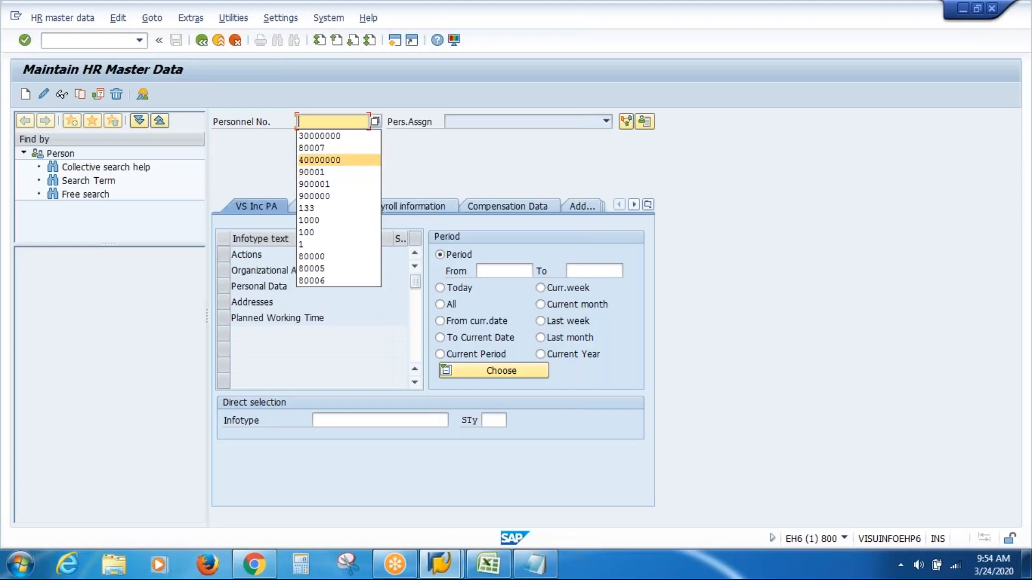
key(Return)
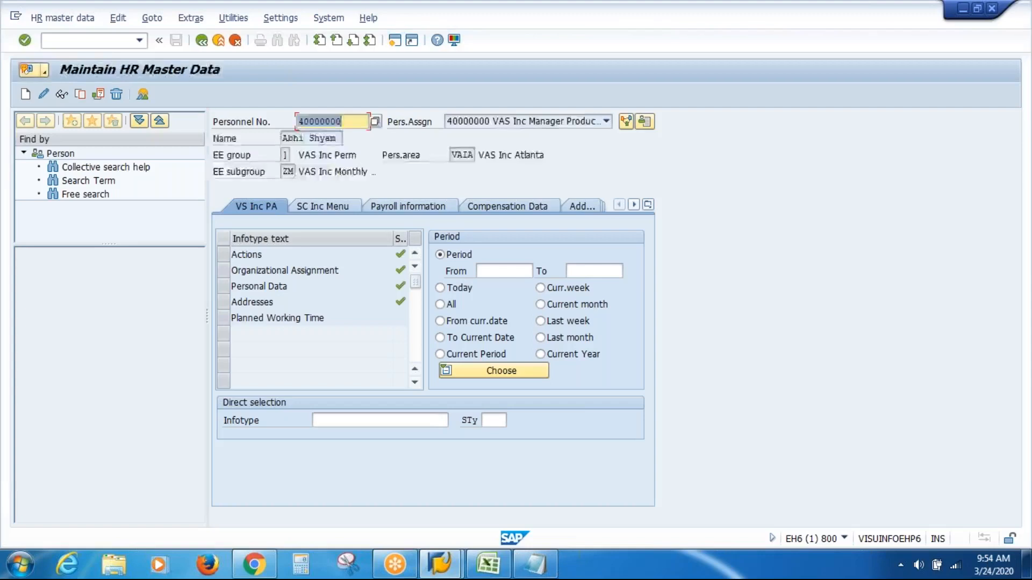
Step: Start a new Planned Working Time record, infotype 7, for the employee
click(416, 420)
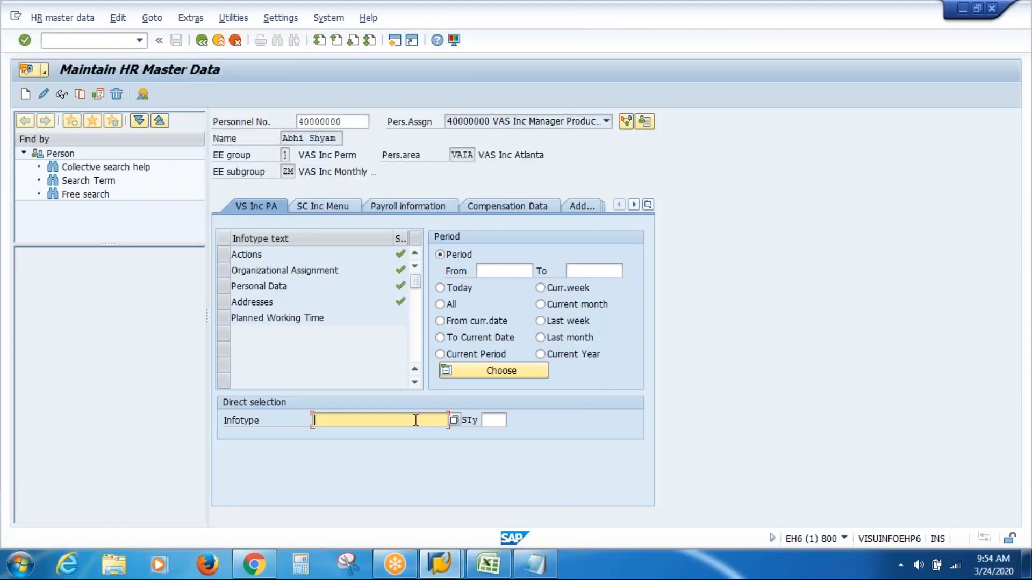
text(7)
key(Return)
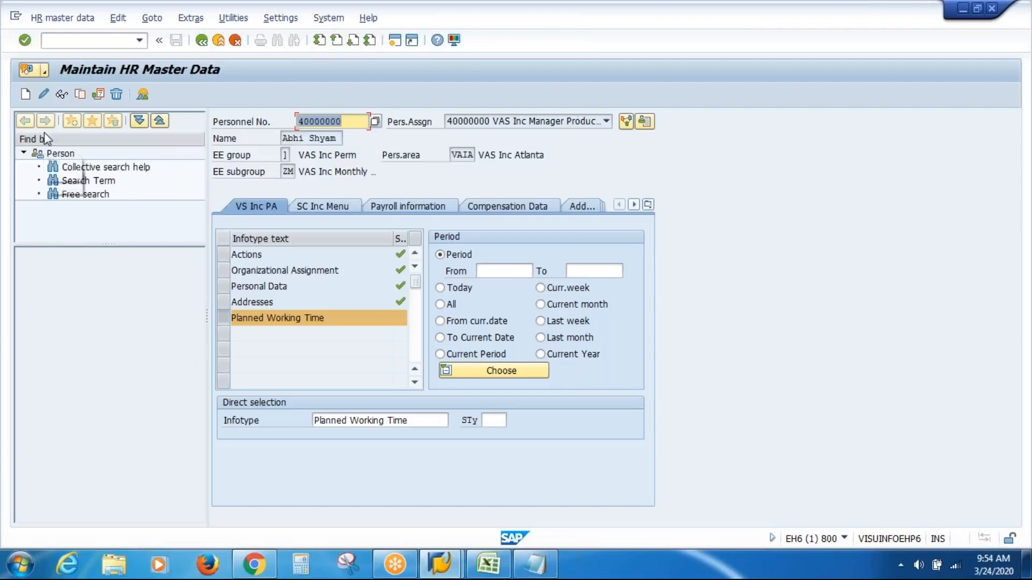
click(24, 96)
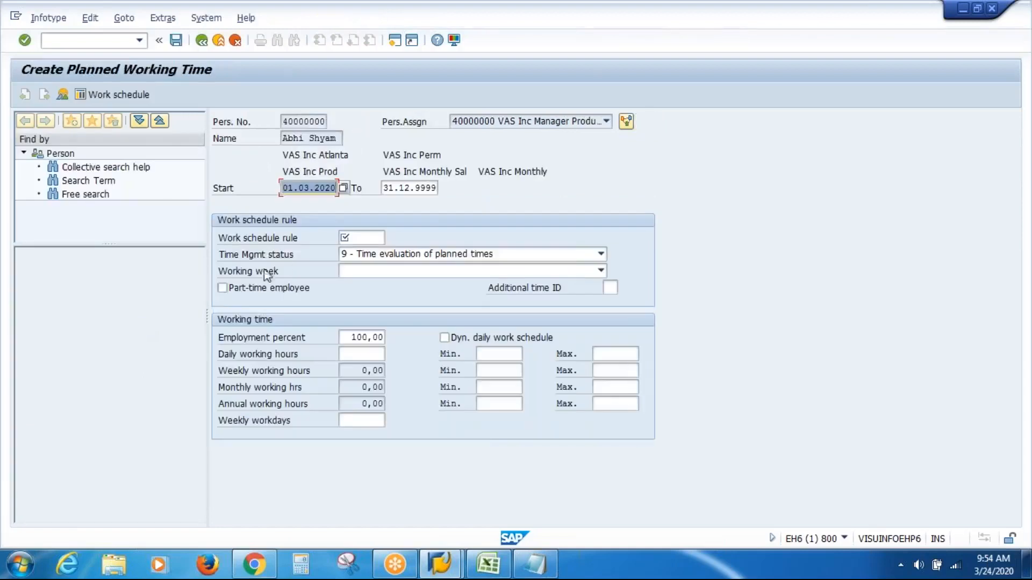
Step: Assign work schedule rule VASIWSR from the value list to the planned working time record and save it
click(380, 235)
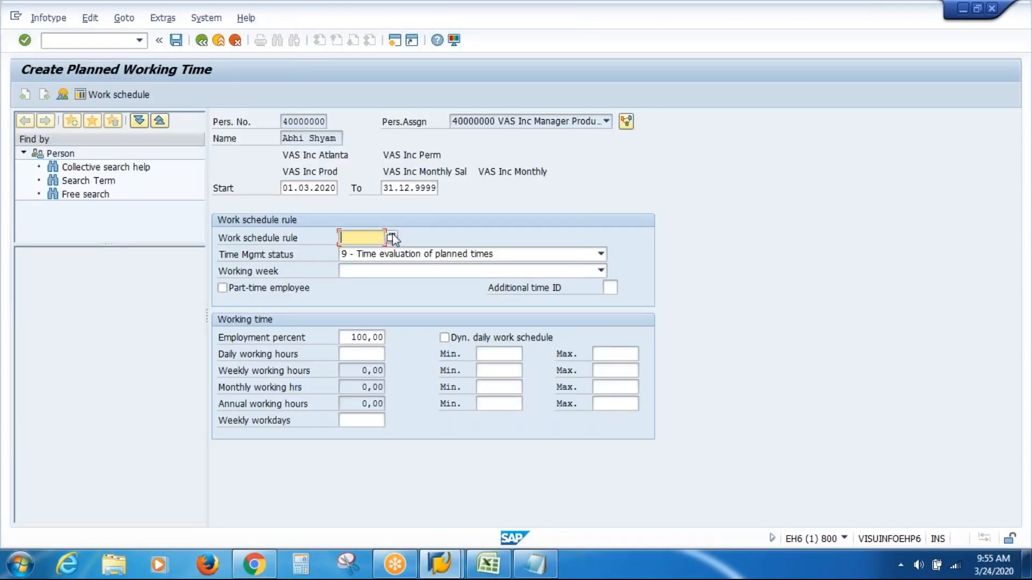
key(F4)
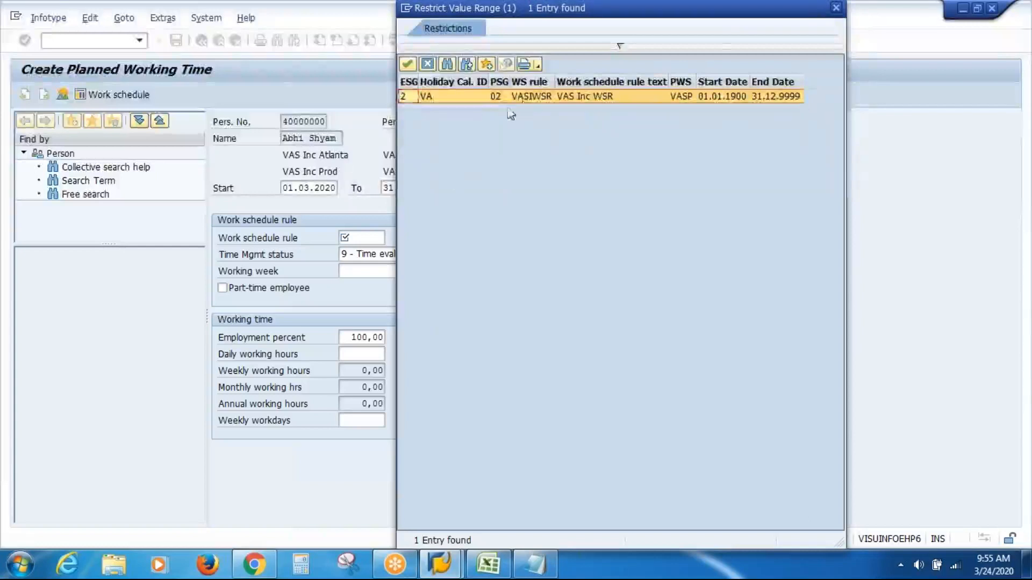
click(528, 100)
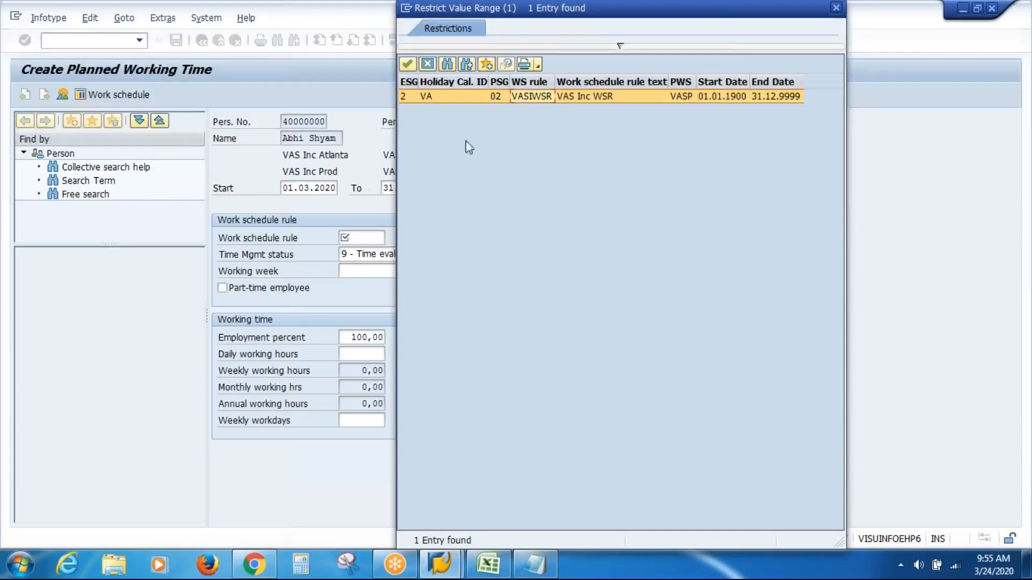
click(583, 101)
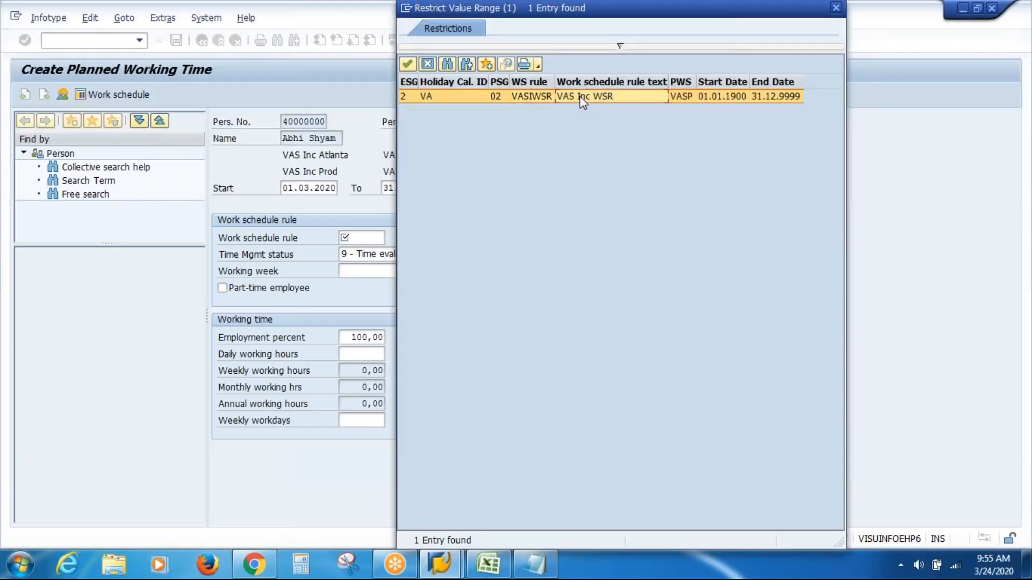
double_click(582, 101)
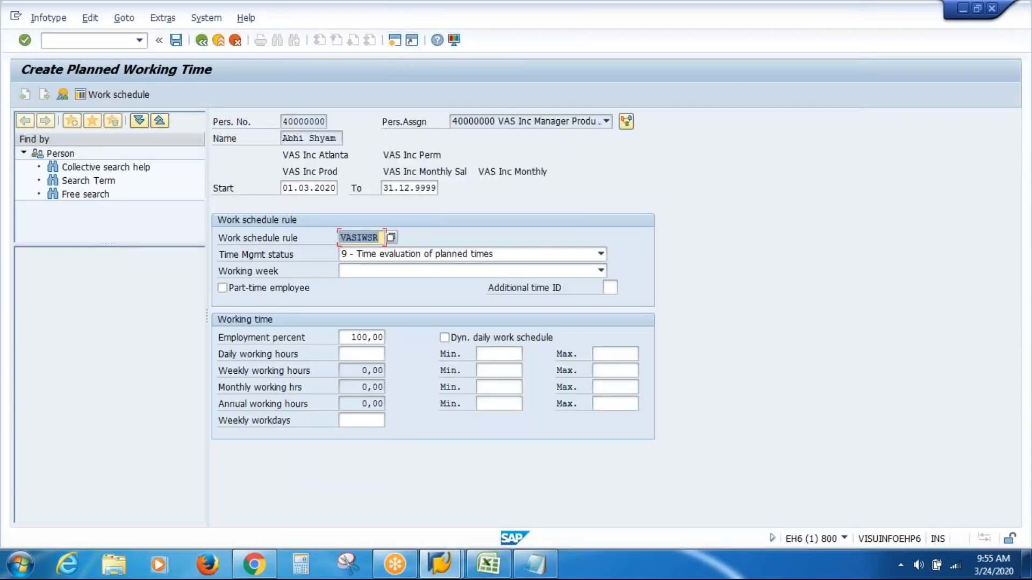
key(Return)
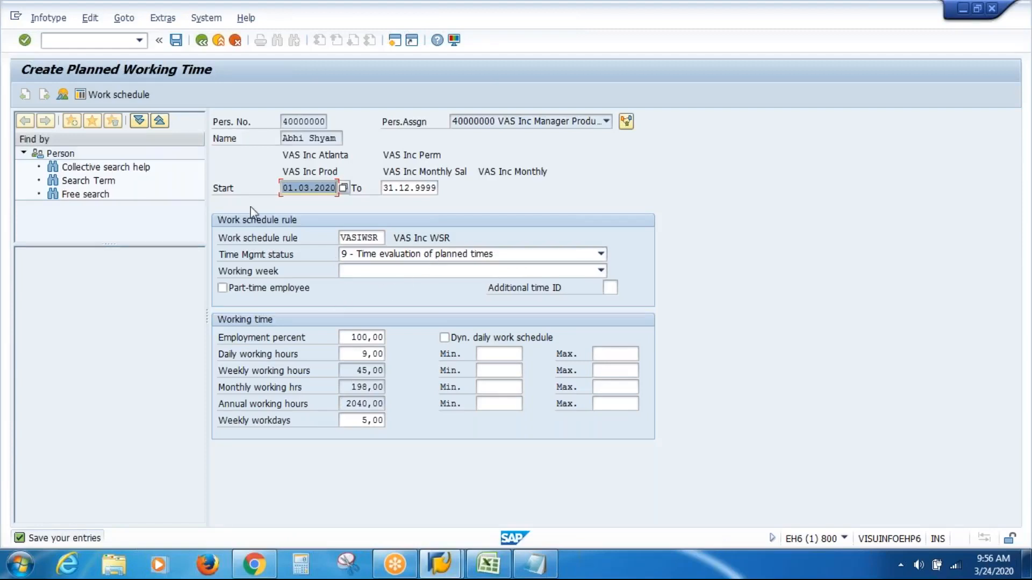
click(177, 42)
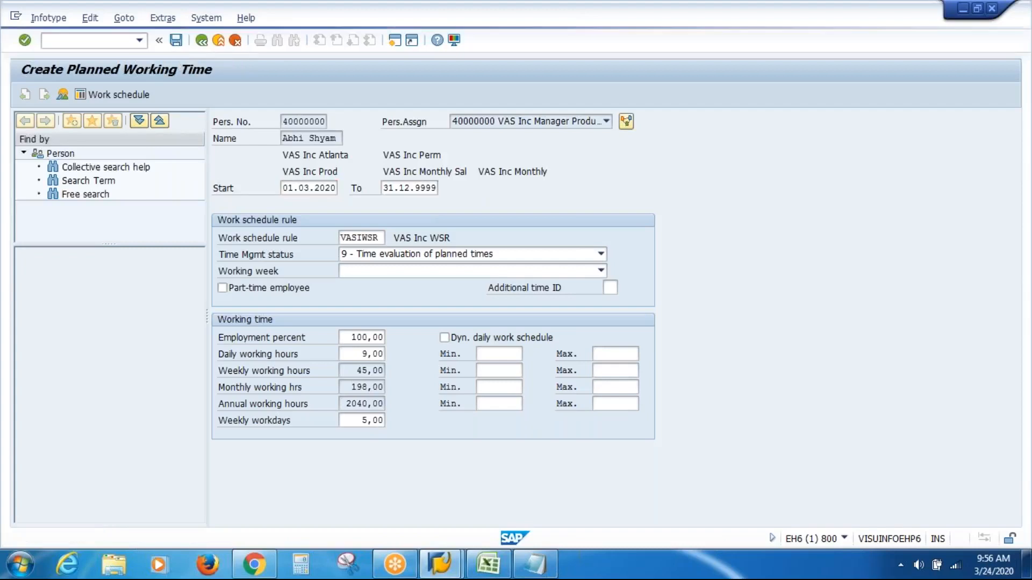